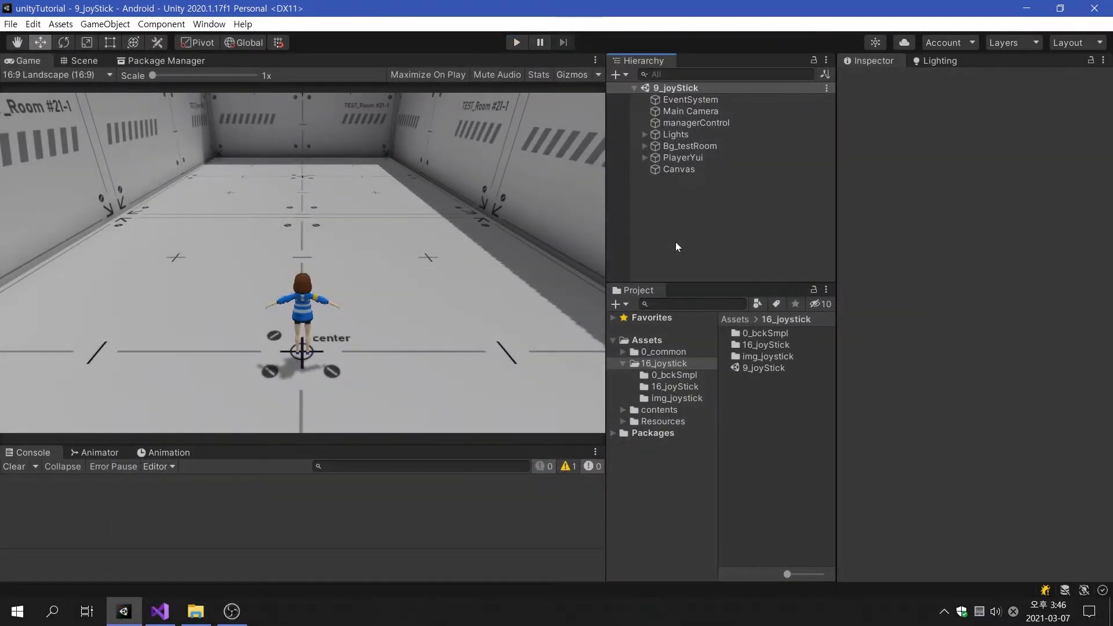
Add an Image named imgJoystickBg under Canvas, using the ui_joystickBg sprite
left_click(674, 170)
right_click(678, 170)
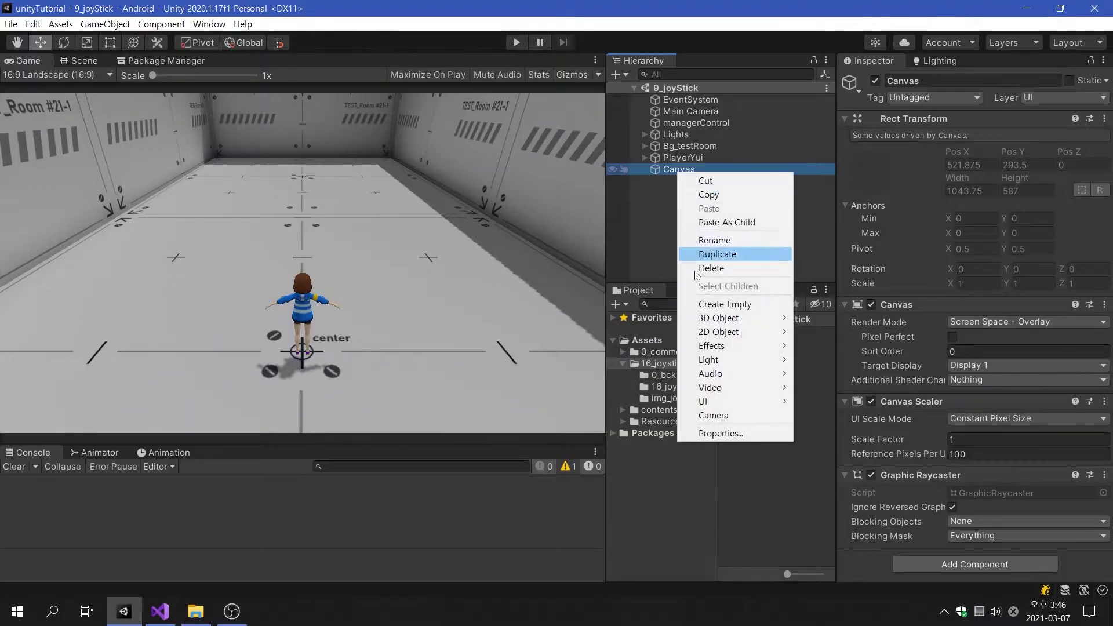
mouse_move(704, 401)
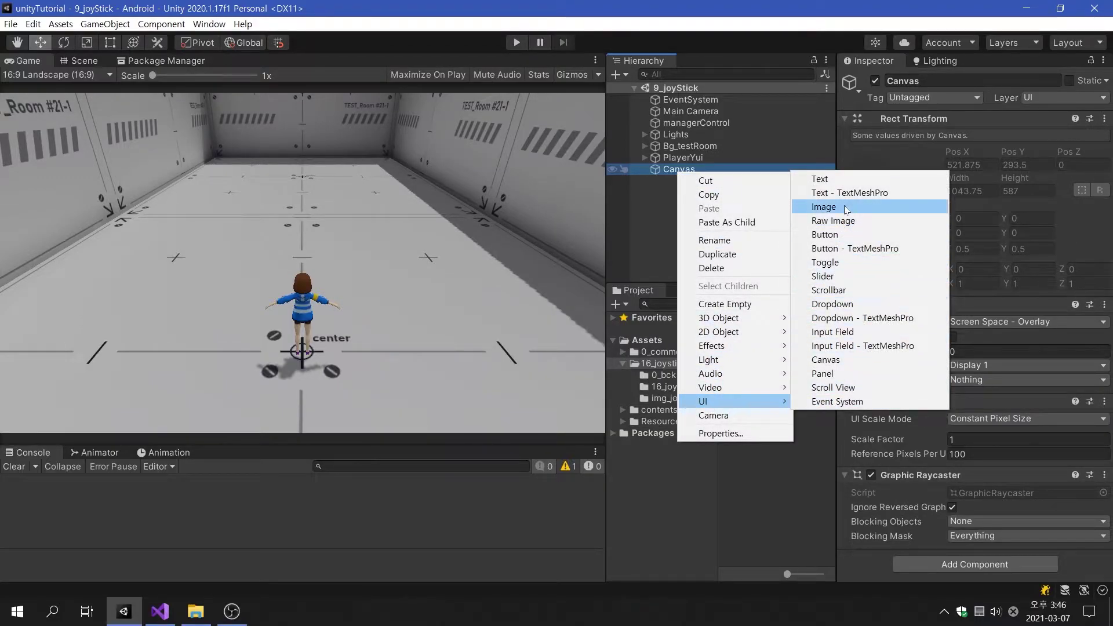
left_click(845, 208)
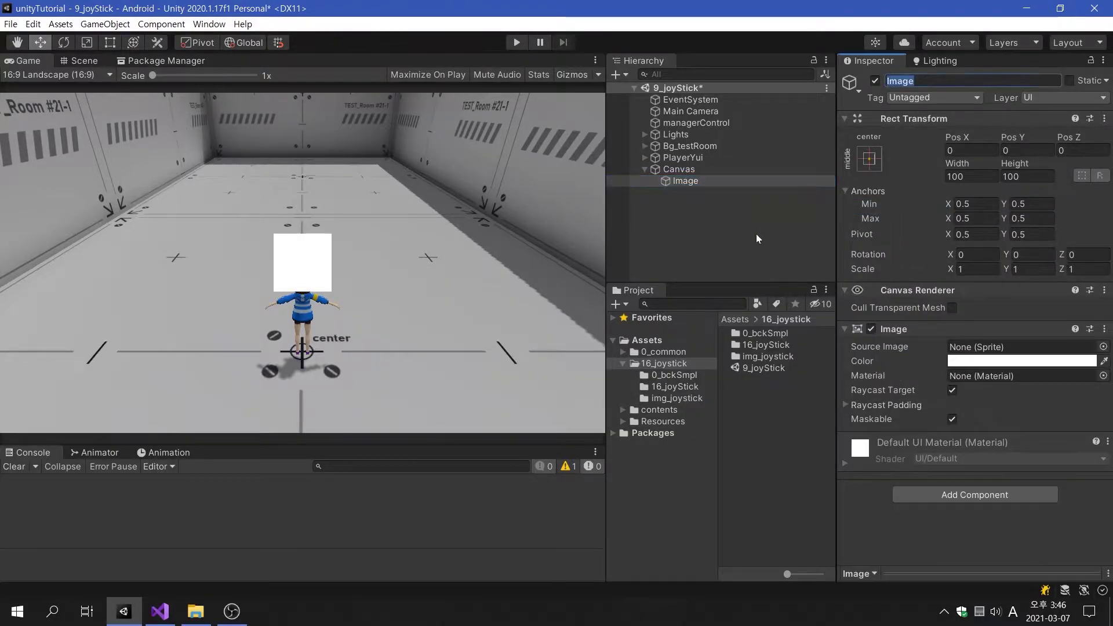
type("imgJoys")
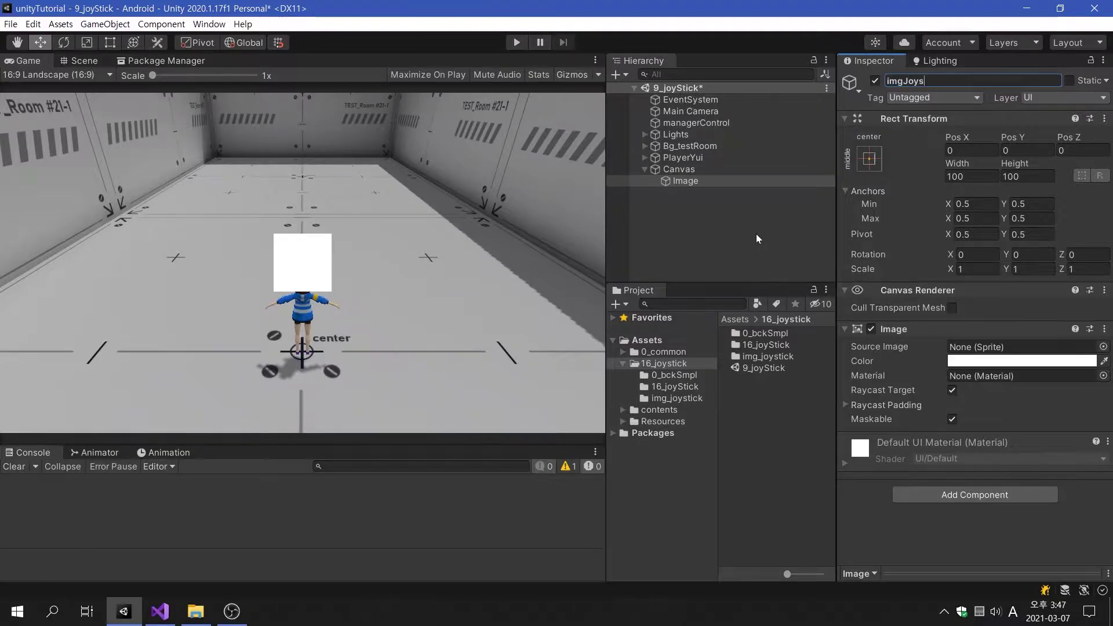
type("tickBg")
key("Return")
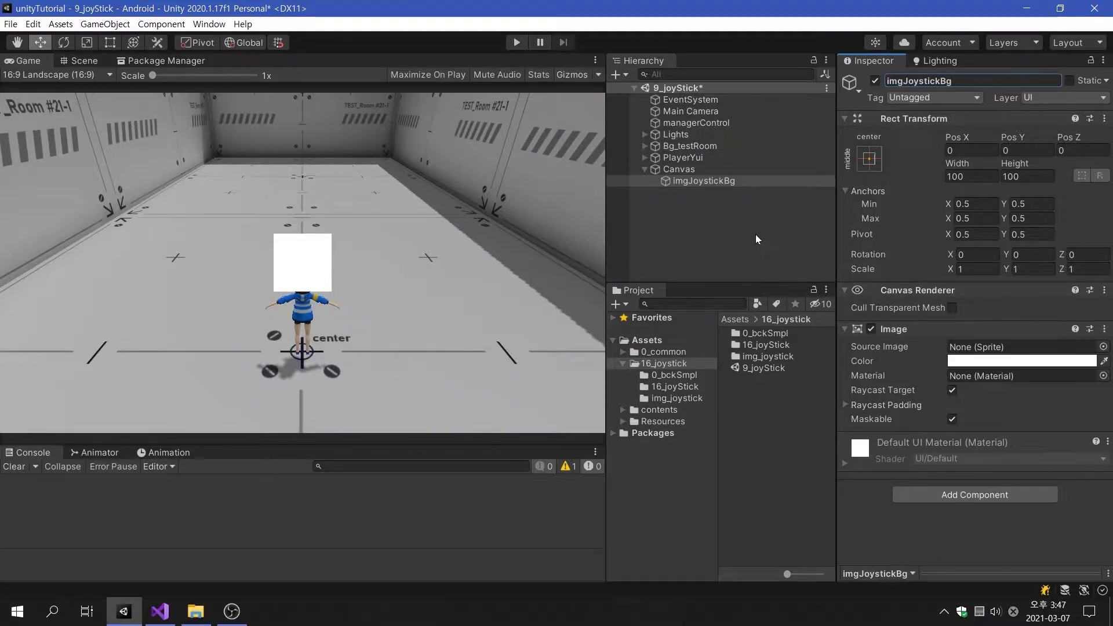
left_click(692, 393)
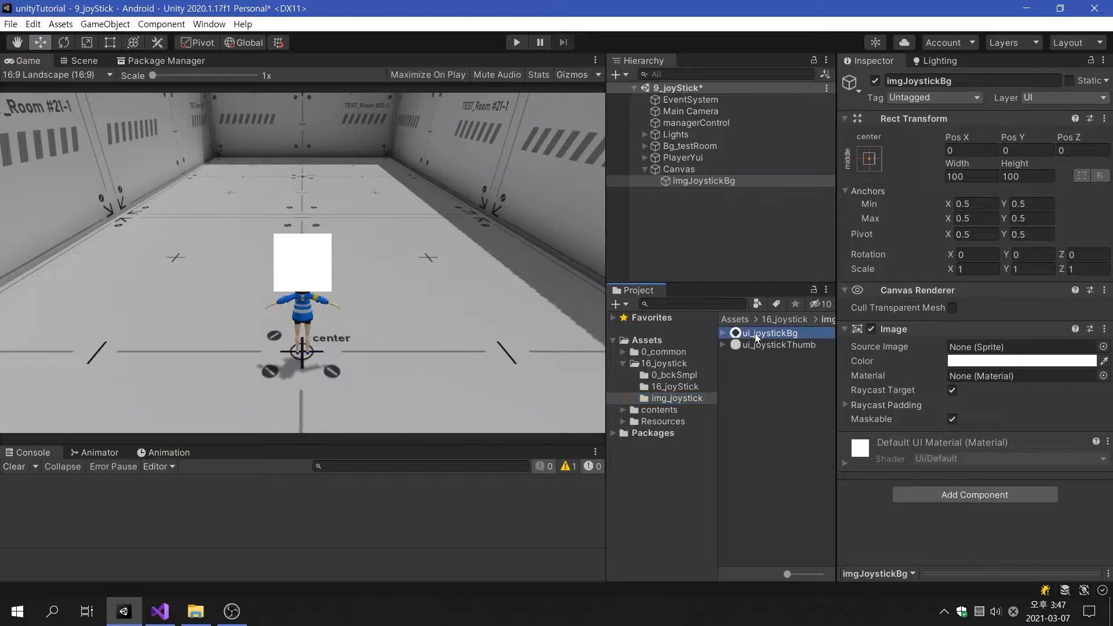
left_click_drag(755, 333, 967, 351)
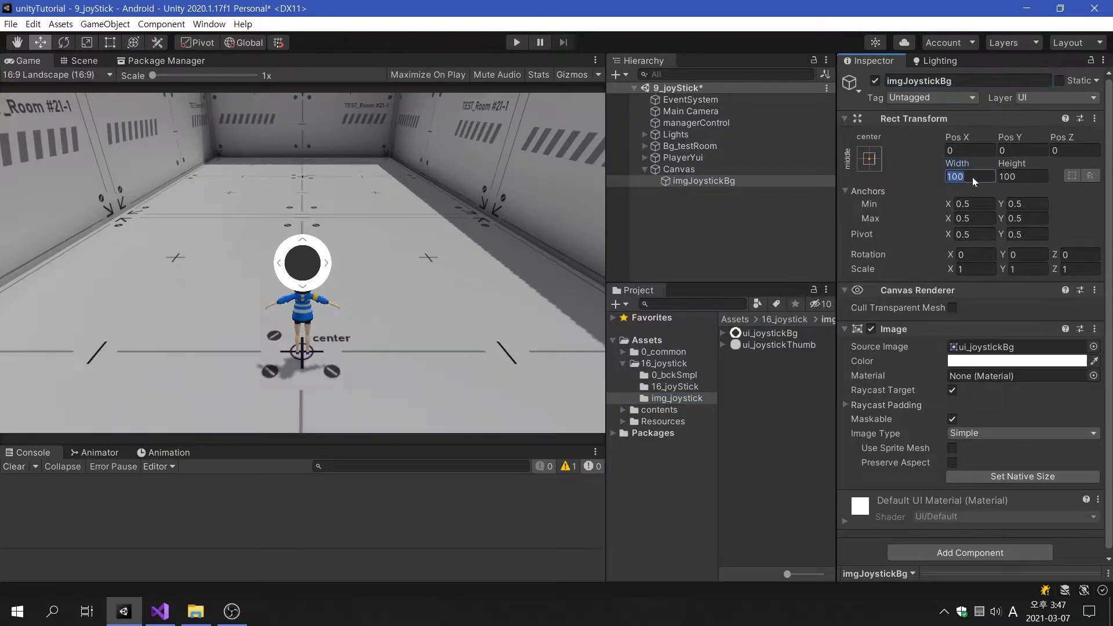
type("150")
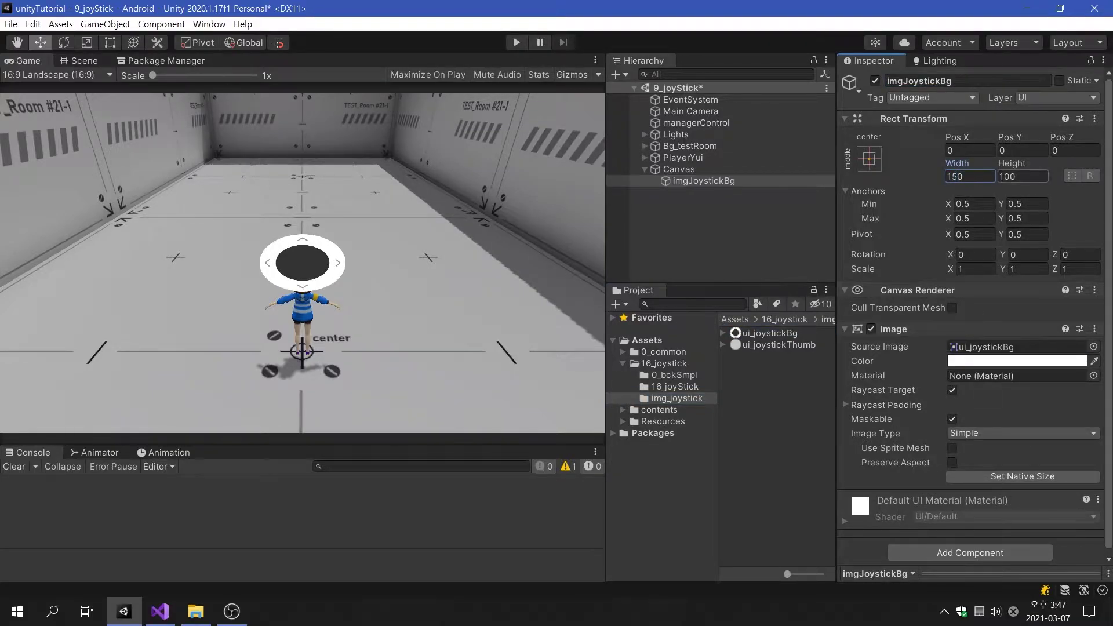
Size the image 150×150, anchor it bottom-left, and position it at 140, 140
key("Tab")
type("150")
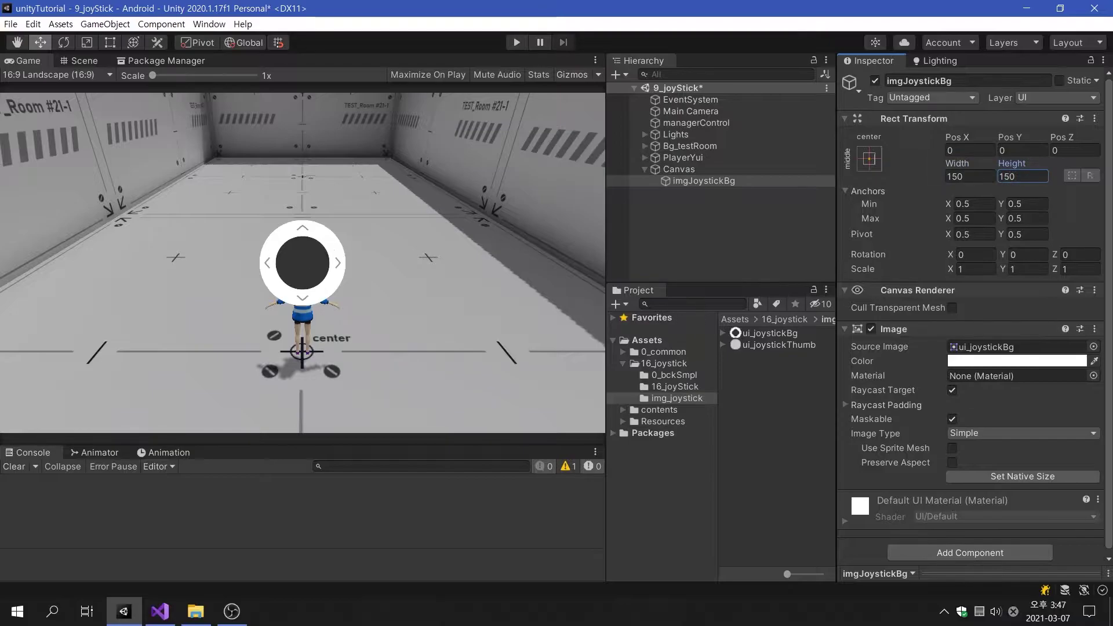
left_click(869, 159)
left_click(919, 336)
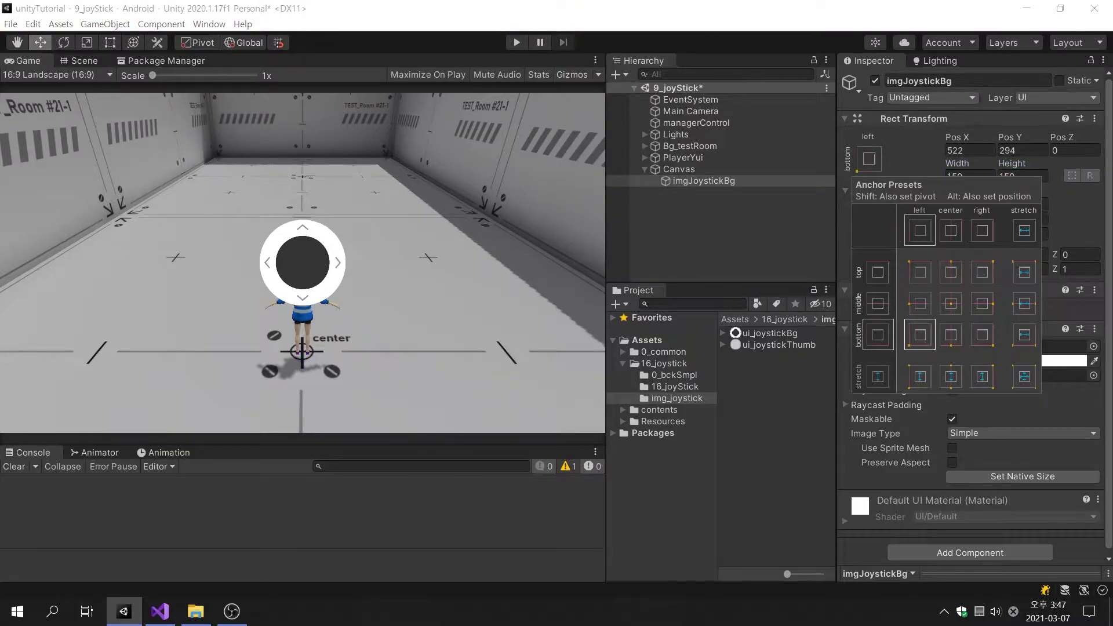
left_click(978, 152)
type("140")
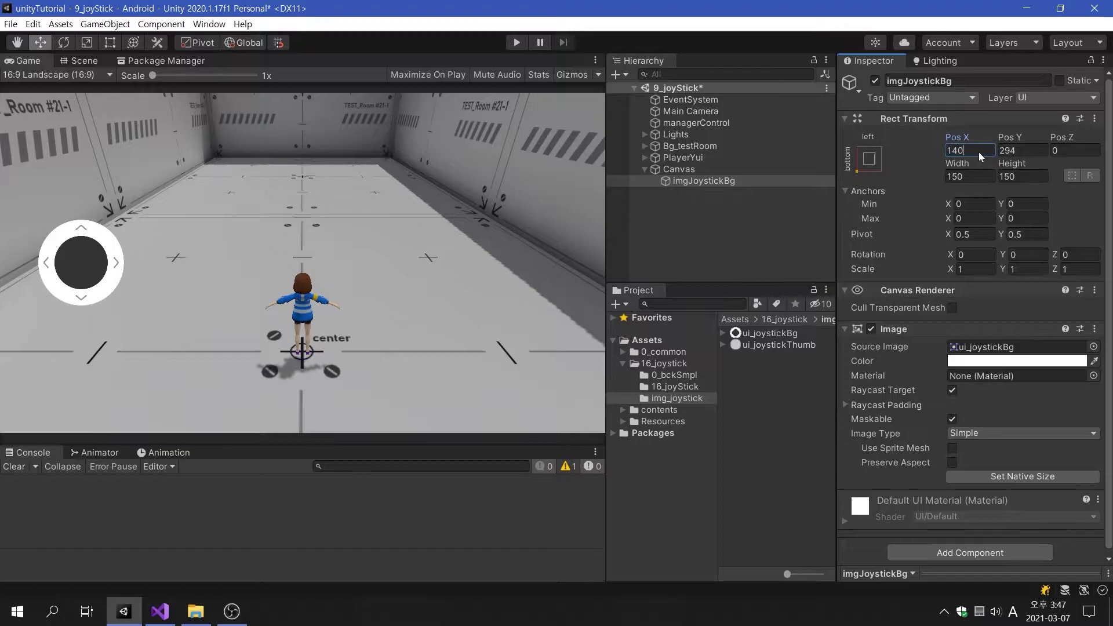
key("Tab")
type("140")
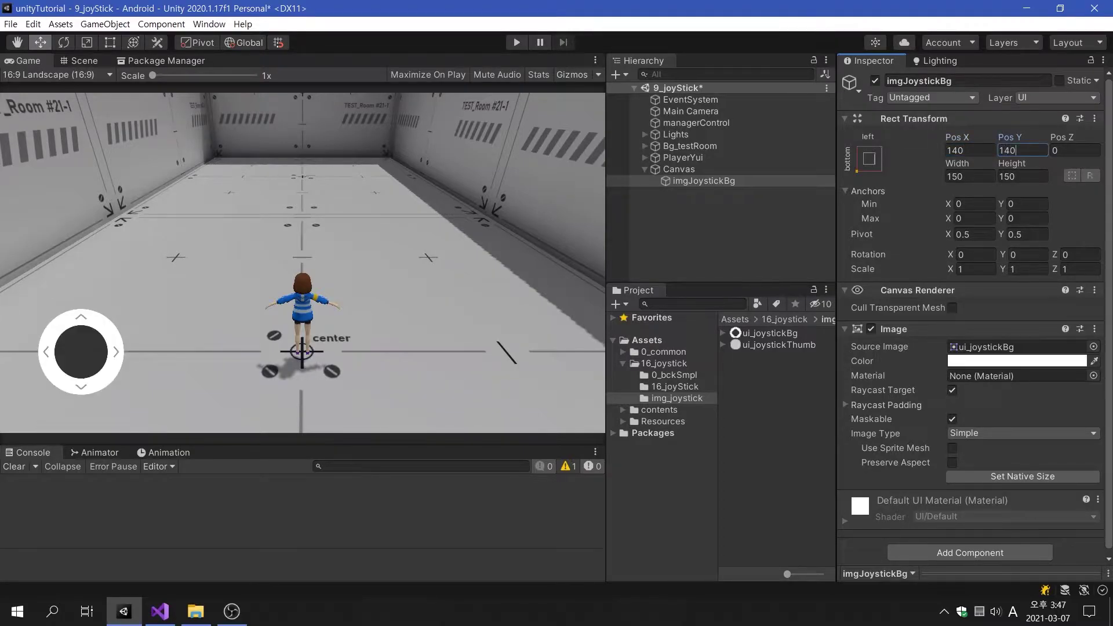
Create child Image imgJoystick under imgJoystickBg, with the ui_joystickThumb sprite, sized 80×80
right_click(719, 181)
mouse_move(744, 406)
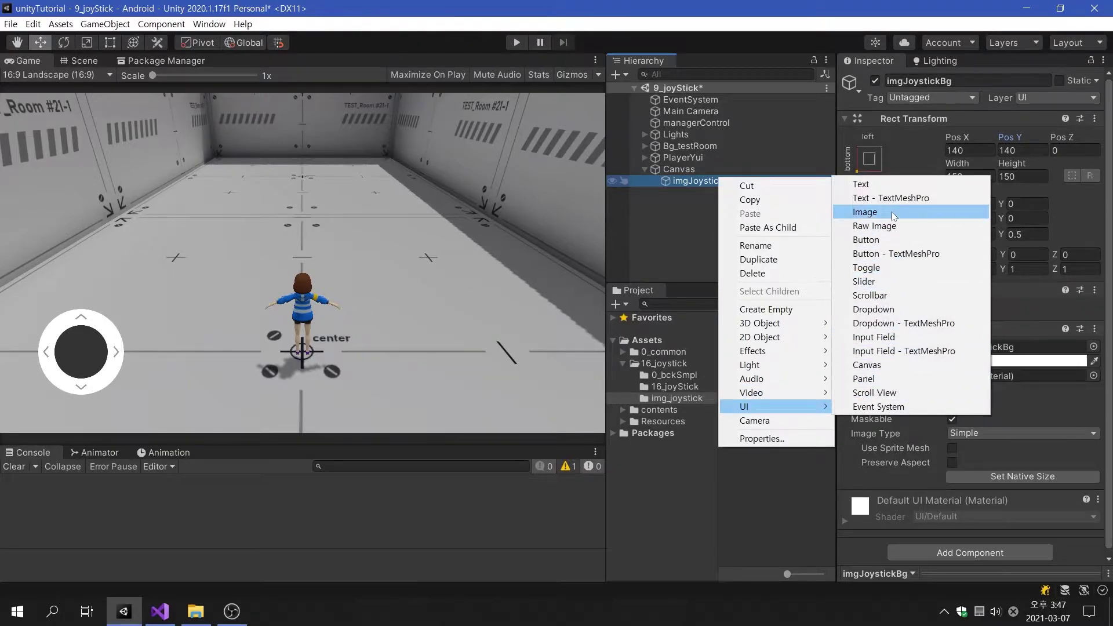
left_click(869, 212)
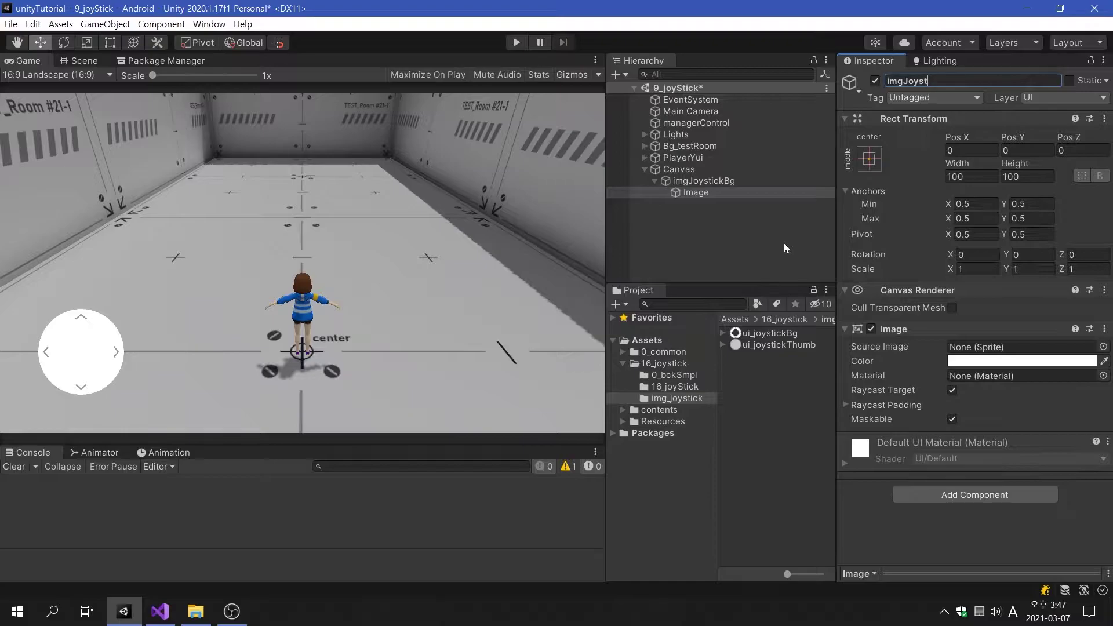
key("Return")
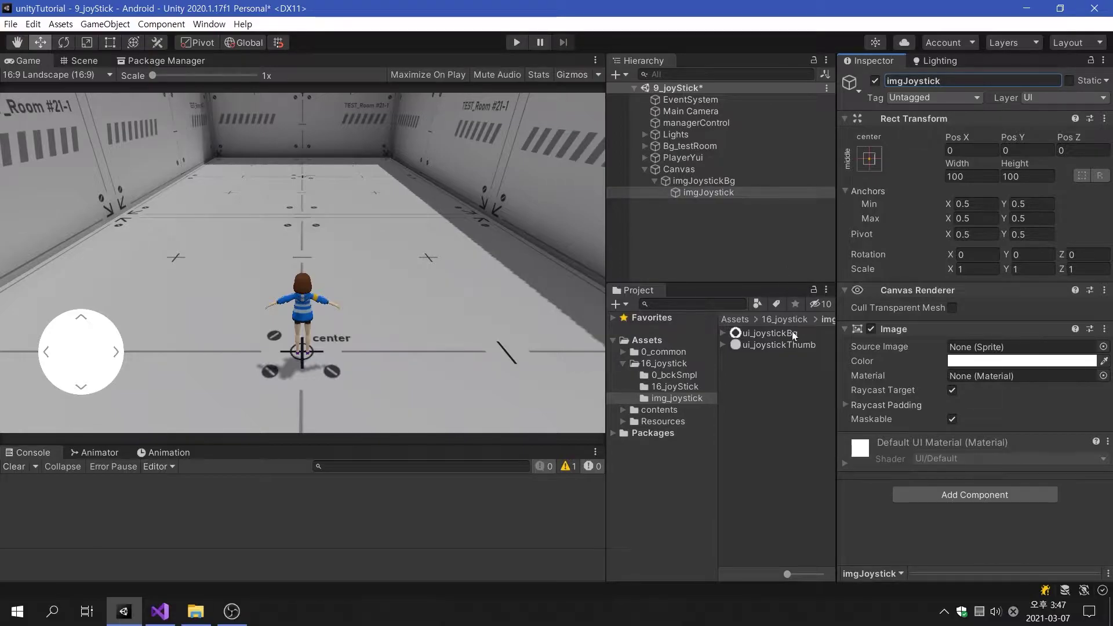
left_click_drag(793, 343, 1000, 347)
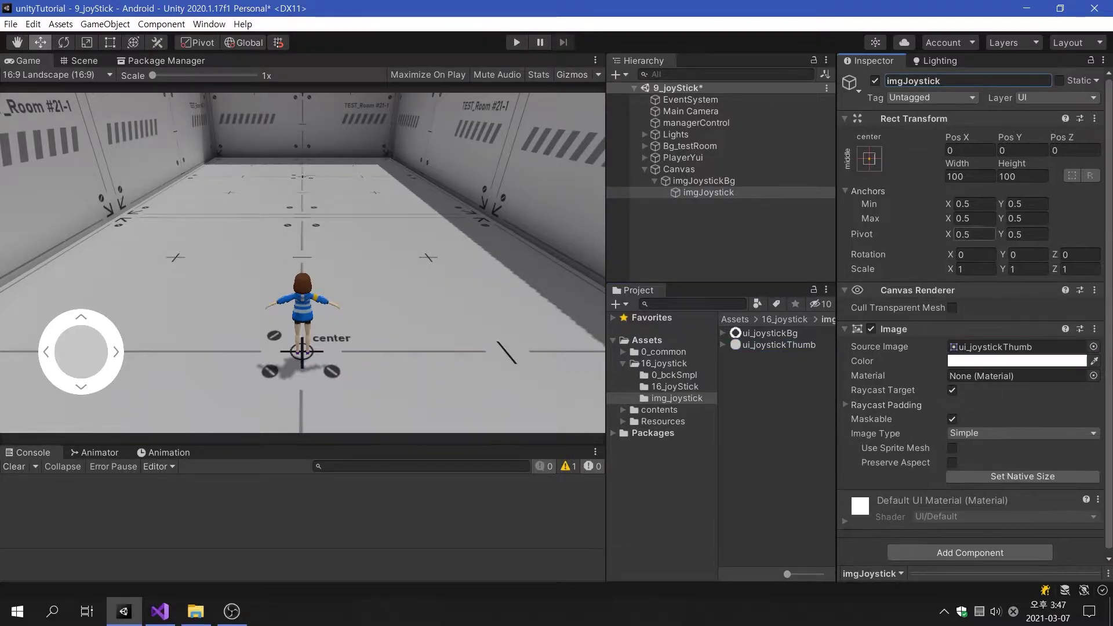
type("80")
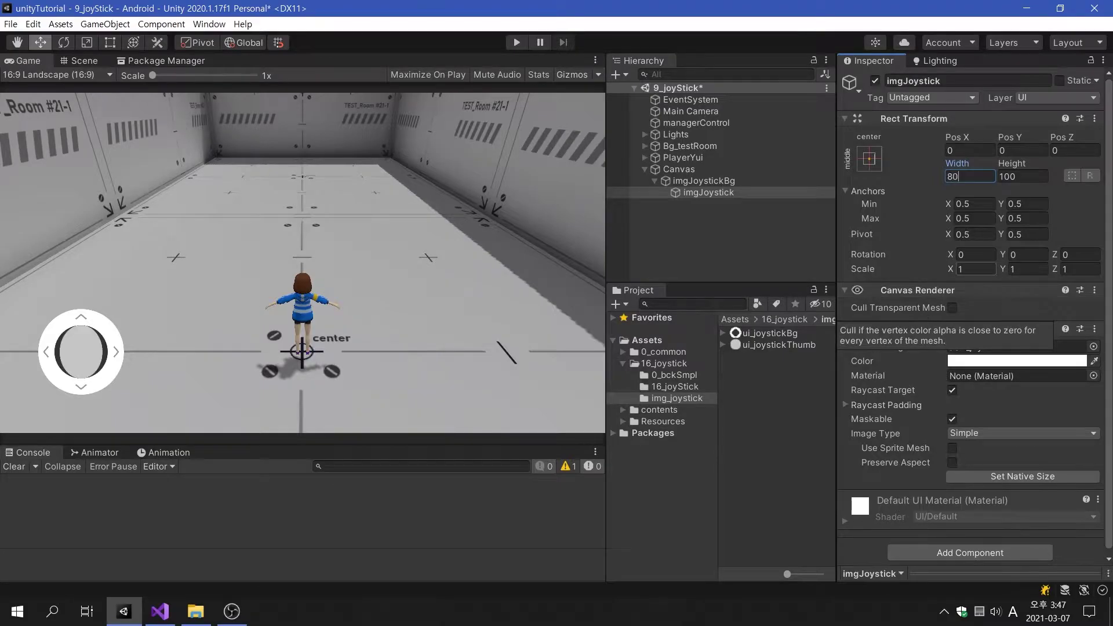
key("Tab")
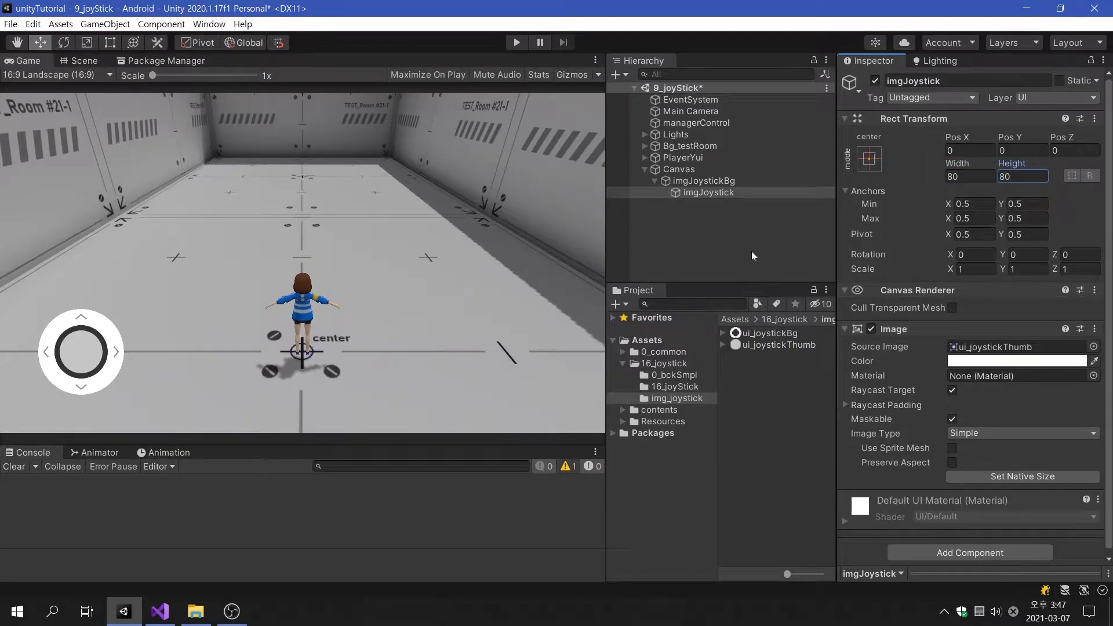
left_click(673, 361)
Create a C# script named managerJoystick in the 16_joystick folder
left_click(741, 394)
right_click(741, 394)
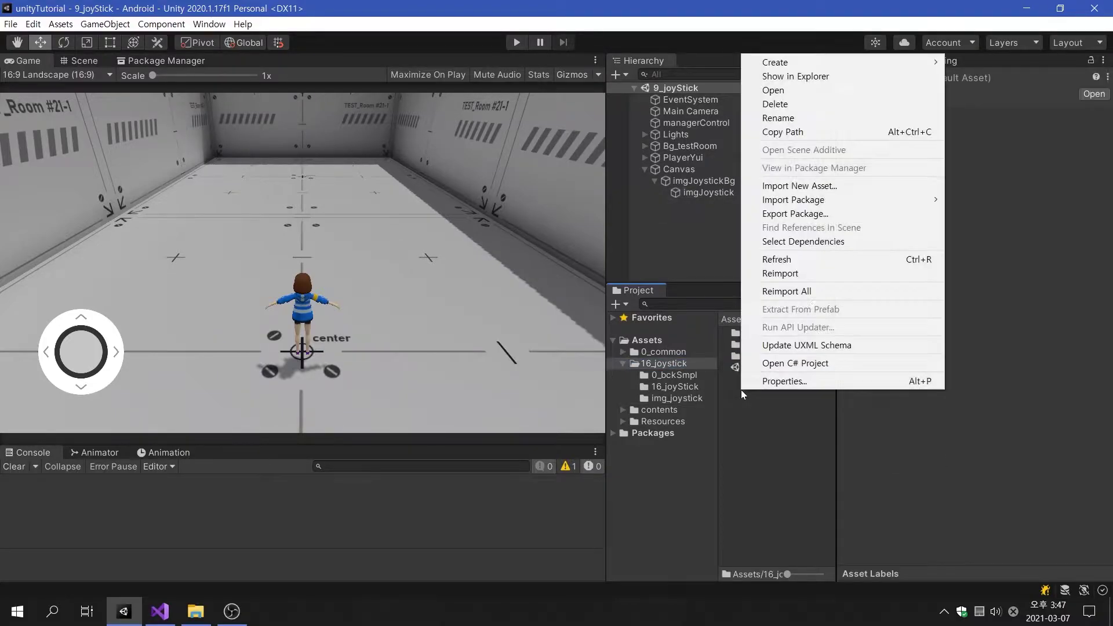
mouse_move(838, 62)
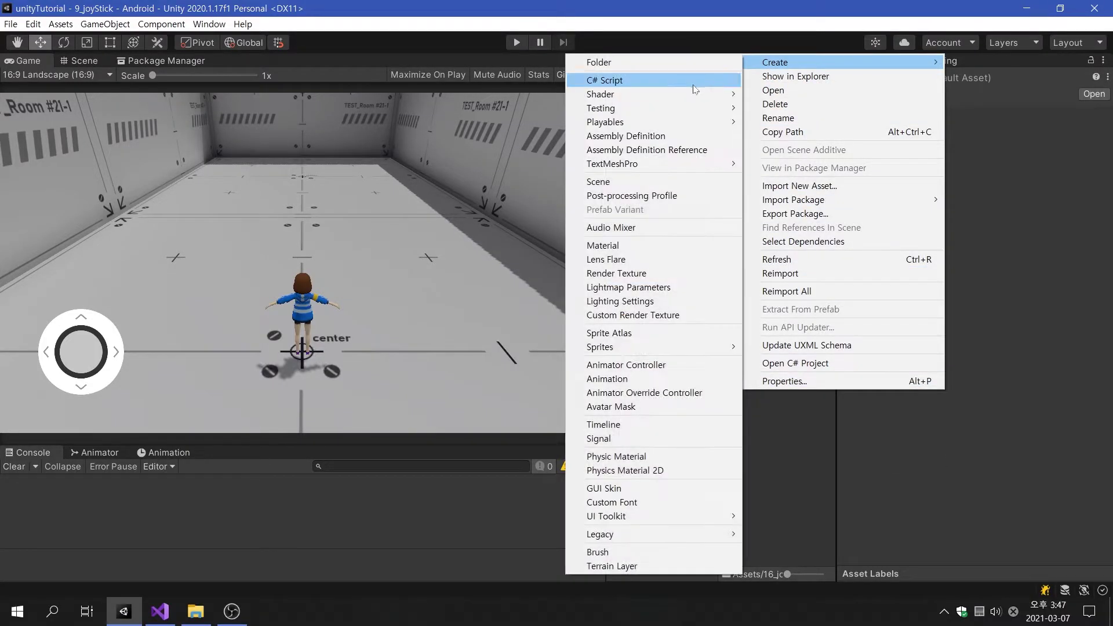
left_click(661, 81)
type("manager")
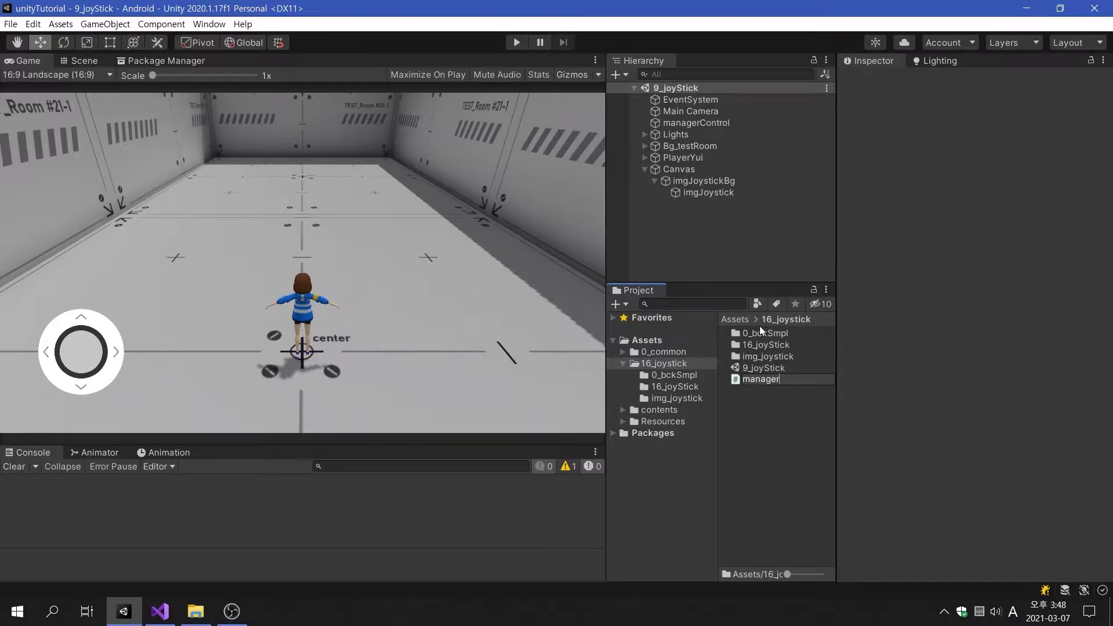
type("Joyst")
type("ick")
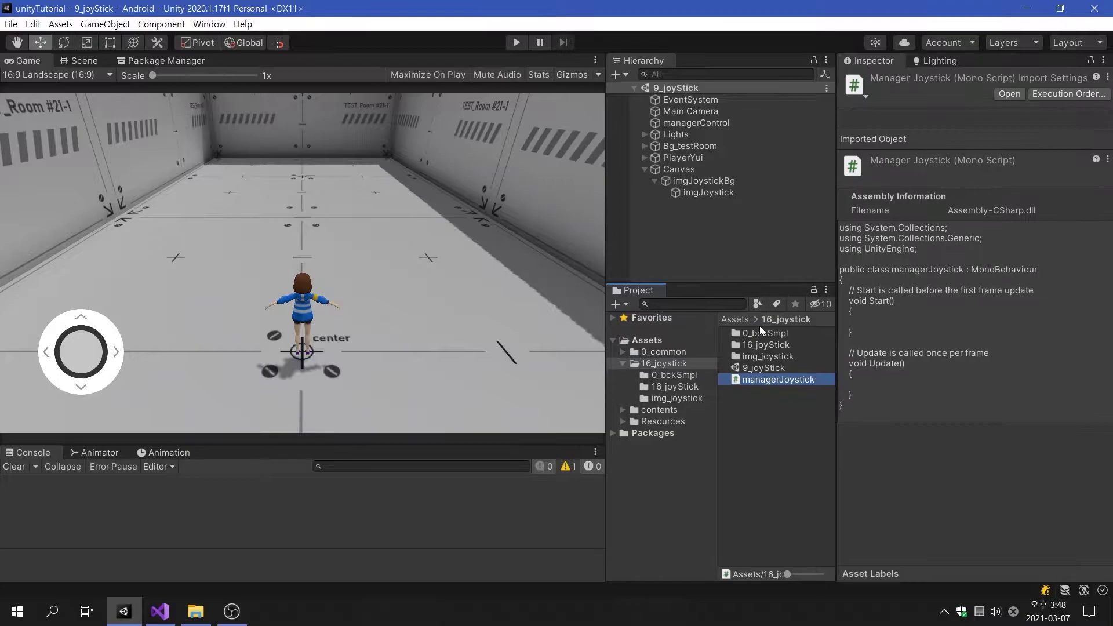
Attach managerJoystick to imgJoystickBg and open it in Visual Studio
left_click(717, 179)
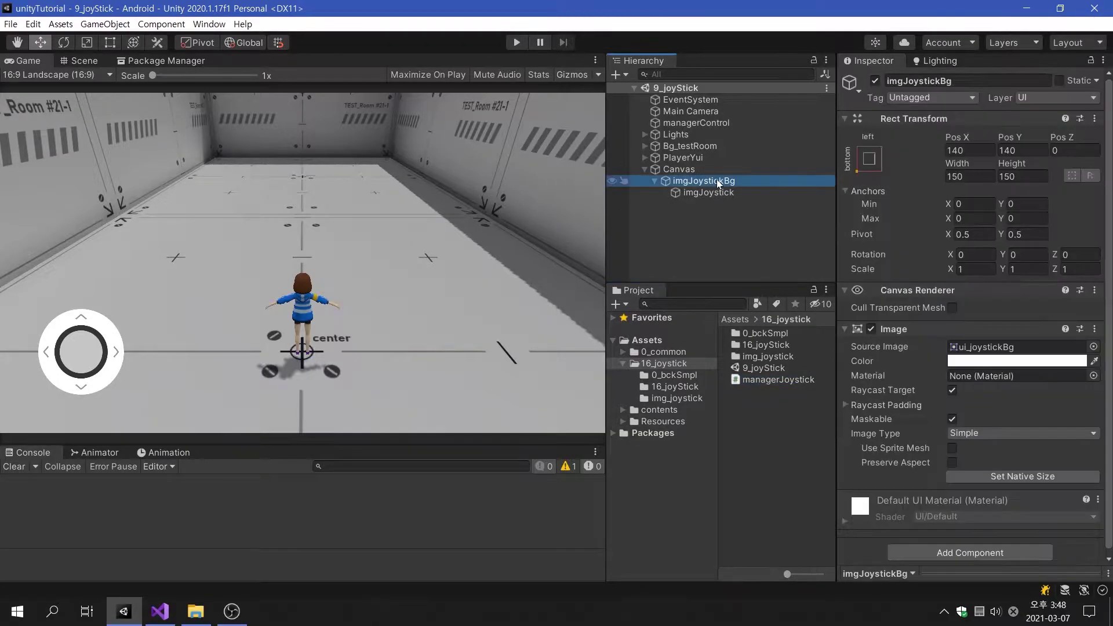
left_click_drag(757, 377, 875, 542)
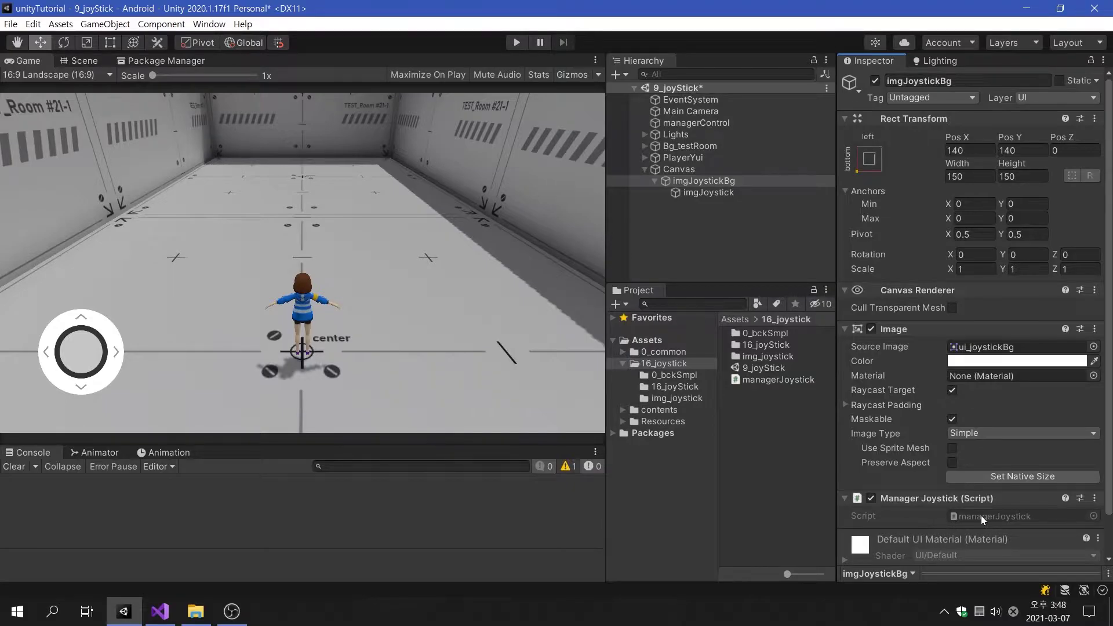
double_click(981, 516)
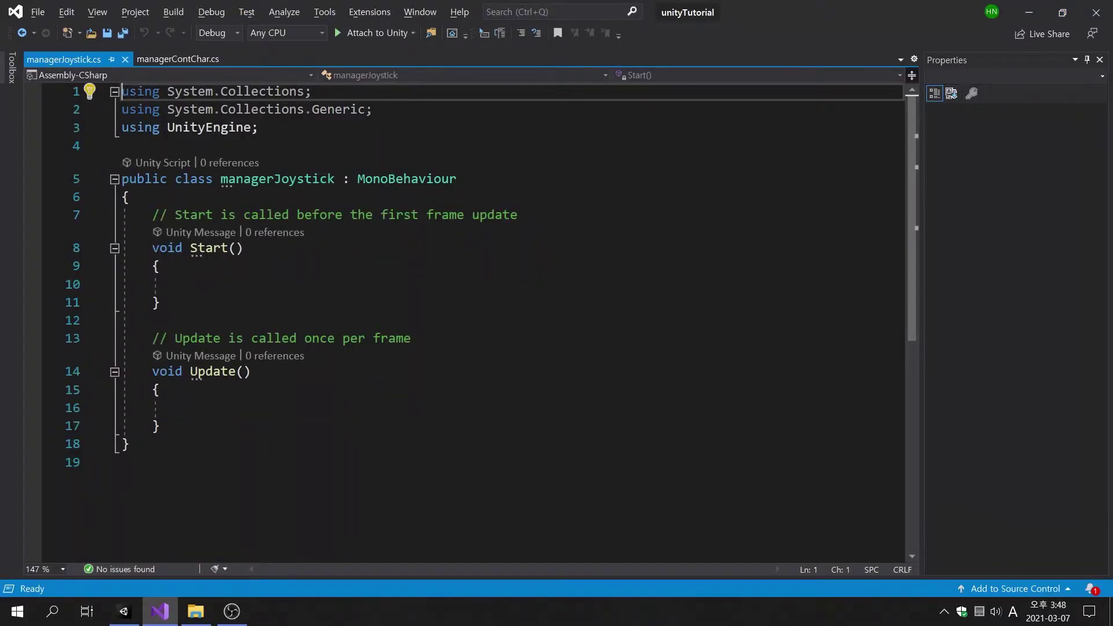
Add a using UnityEngine.UI directive to managerJoystick
key("Down")
key("Down")
key("End")
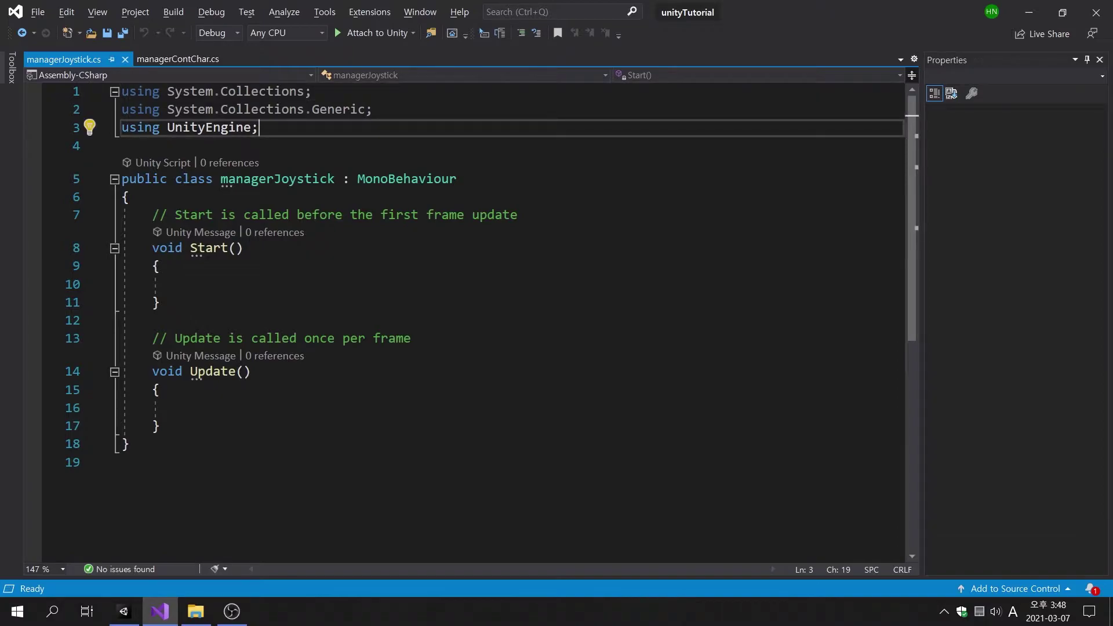
key("Return")
type("using ")
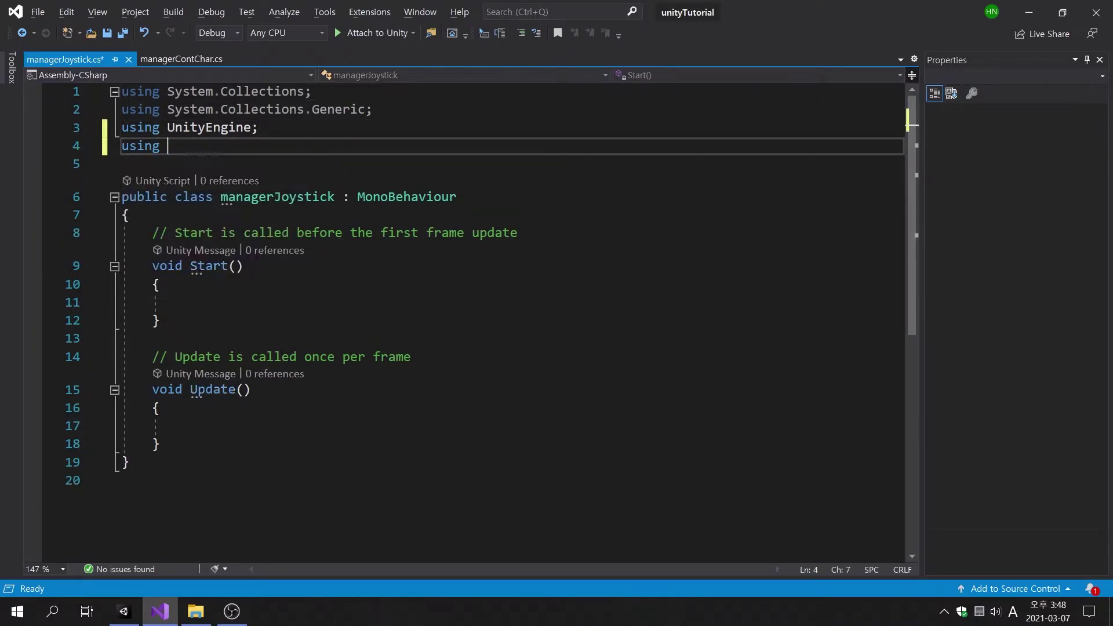
type("Unit")
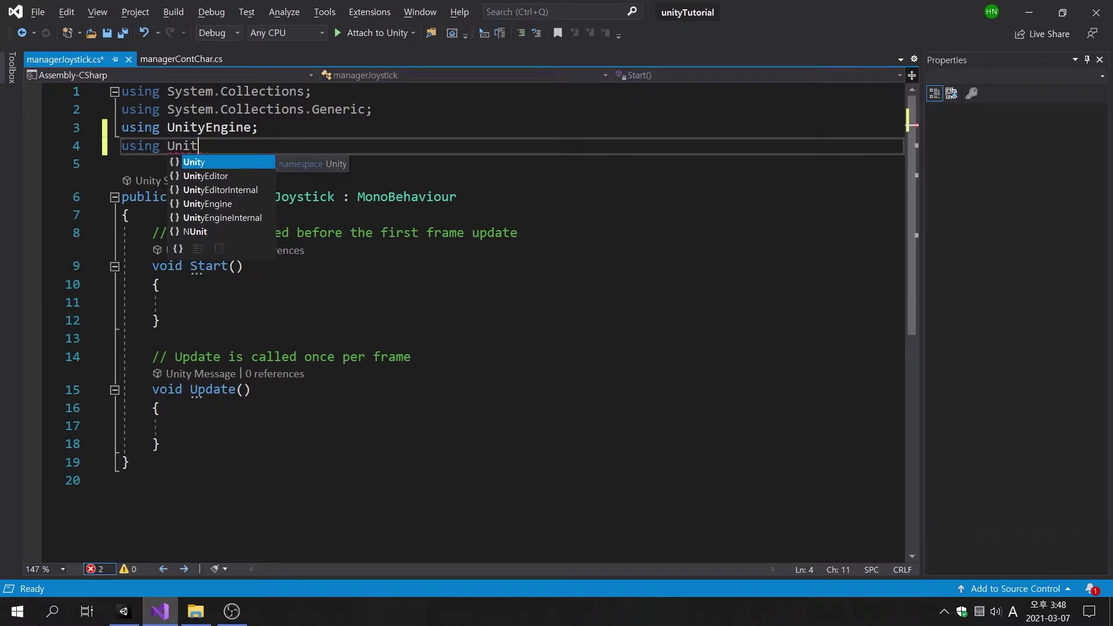
type("y")
key("Down")
key("Down")
key("Down")
key("Tab")
type(".")
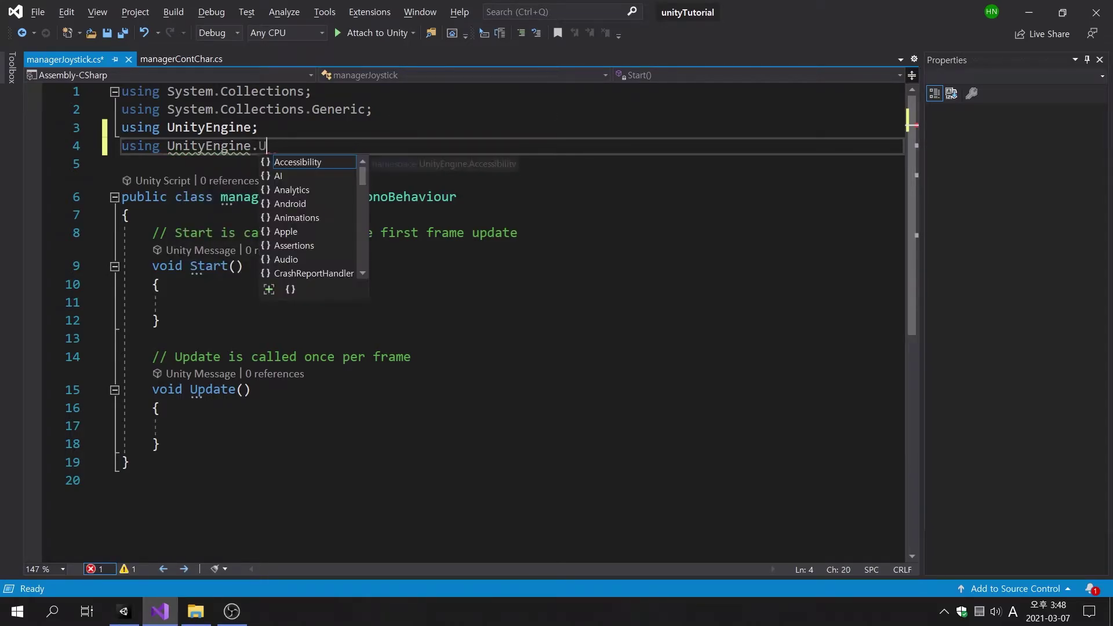
type("UI;")
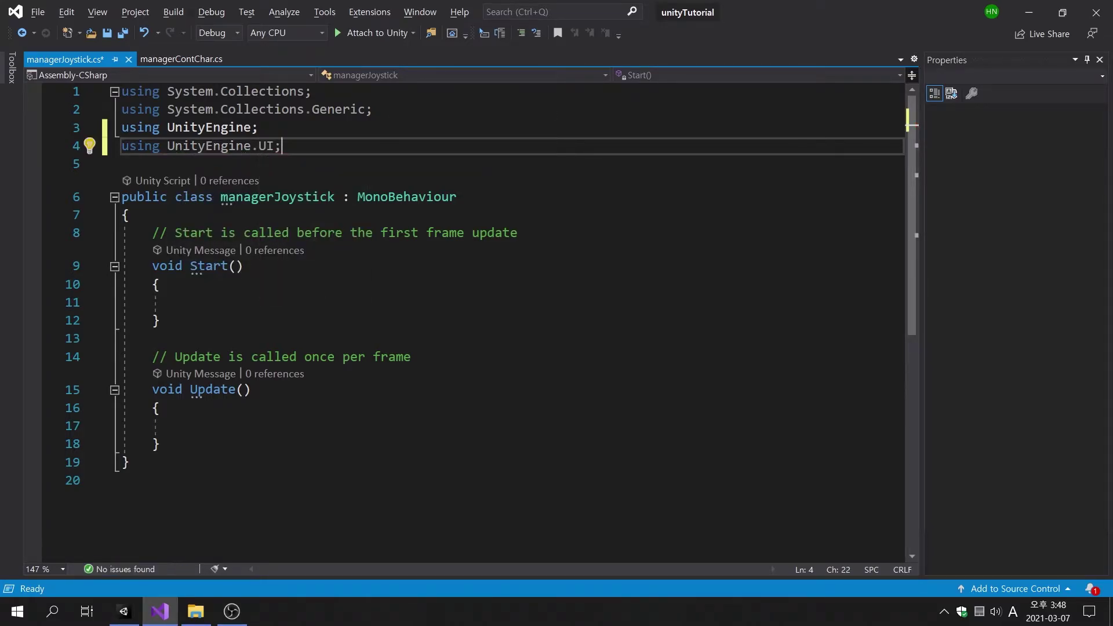
Declare private Image fields imgJoystickBg and imgJoystick, and save the script
key("Down")
key("Down")
key("Down")
key("Return")
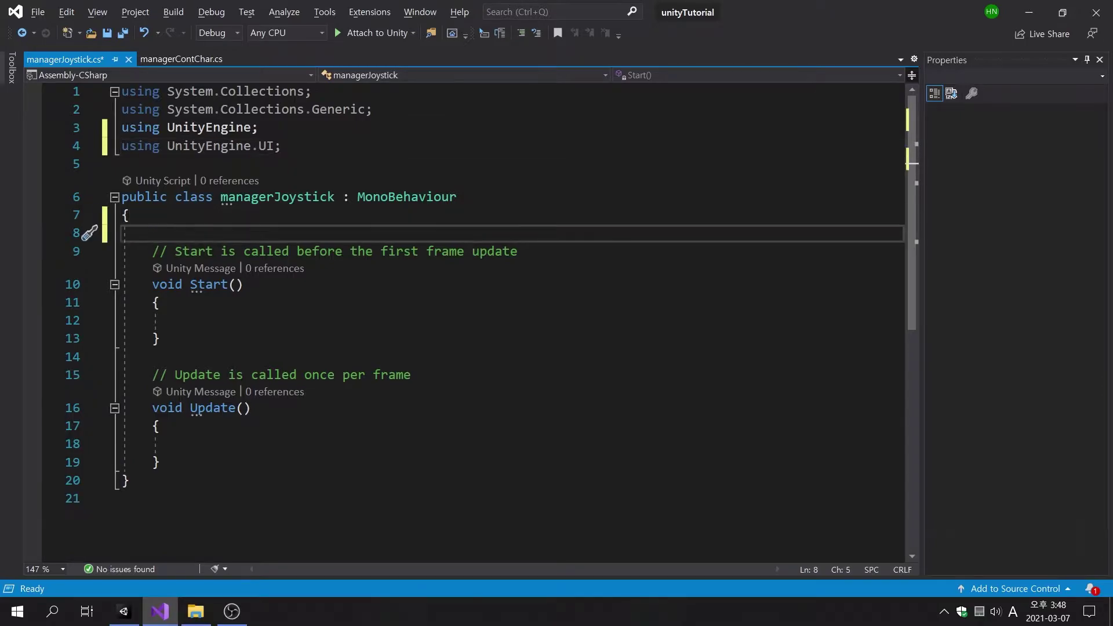
type("private ")
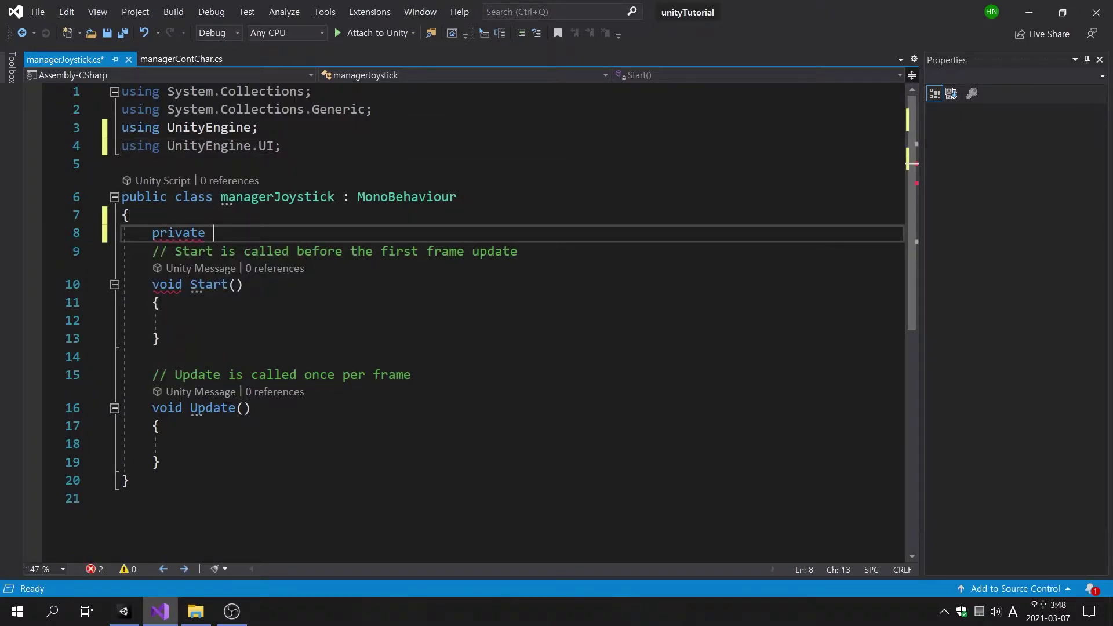
type("Image ")
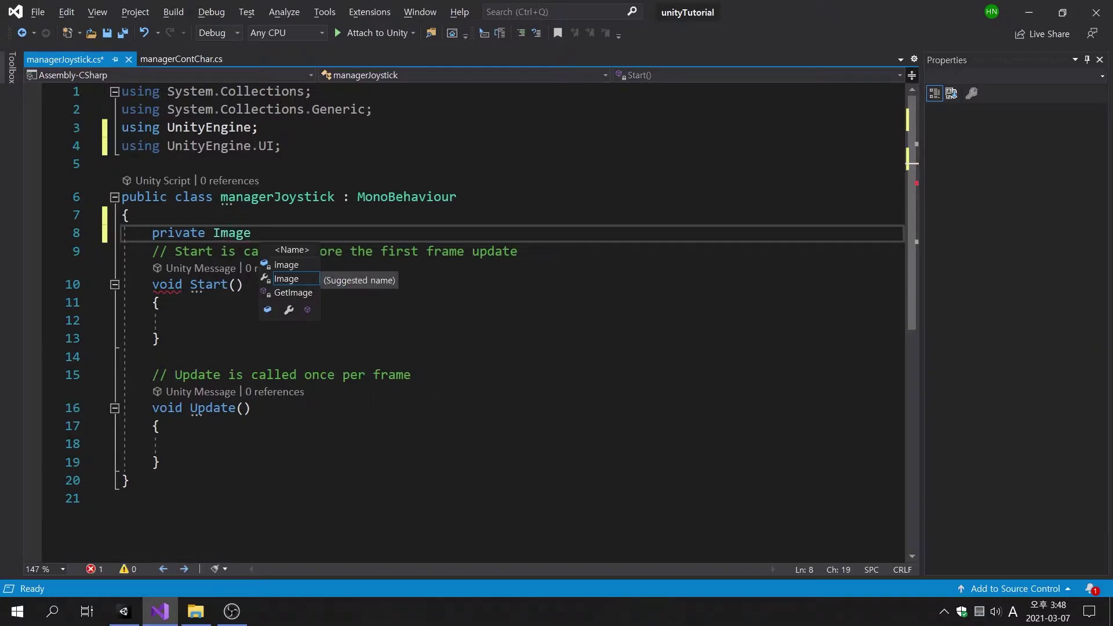
type("imgJoysti")
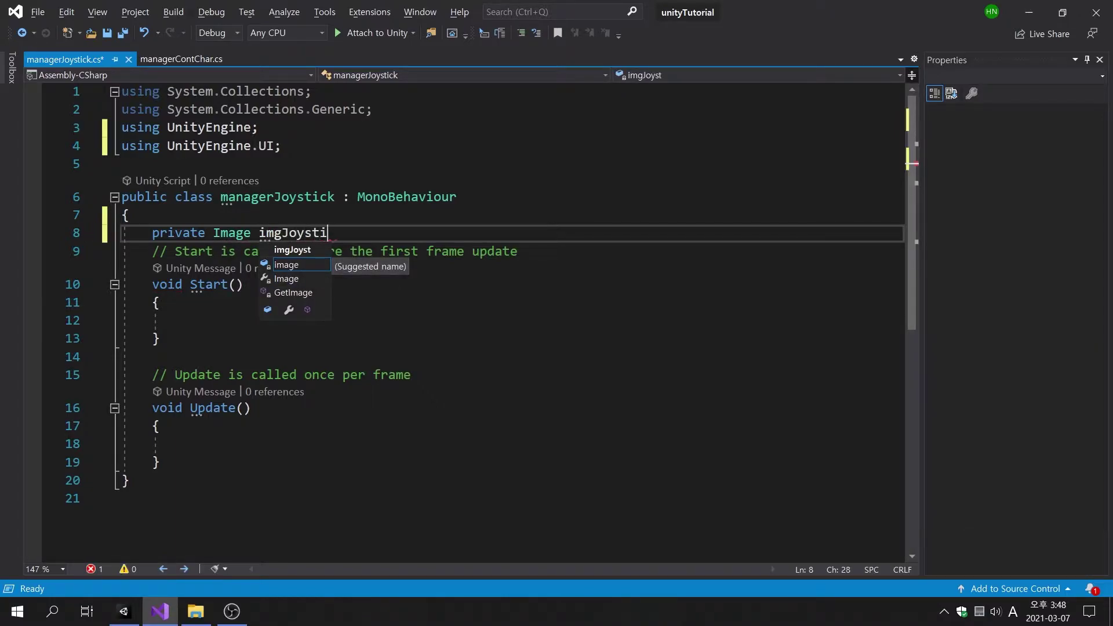
type("ckBg;")
key("Return")
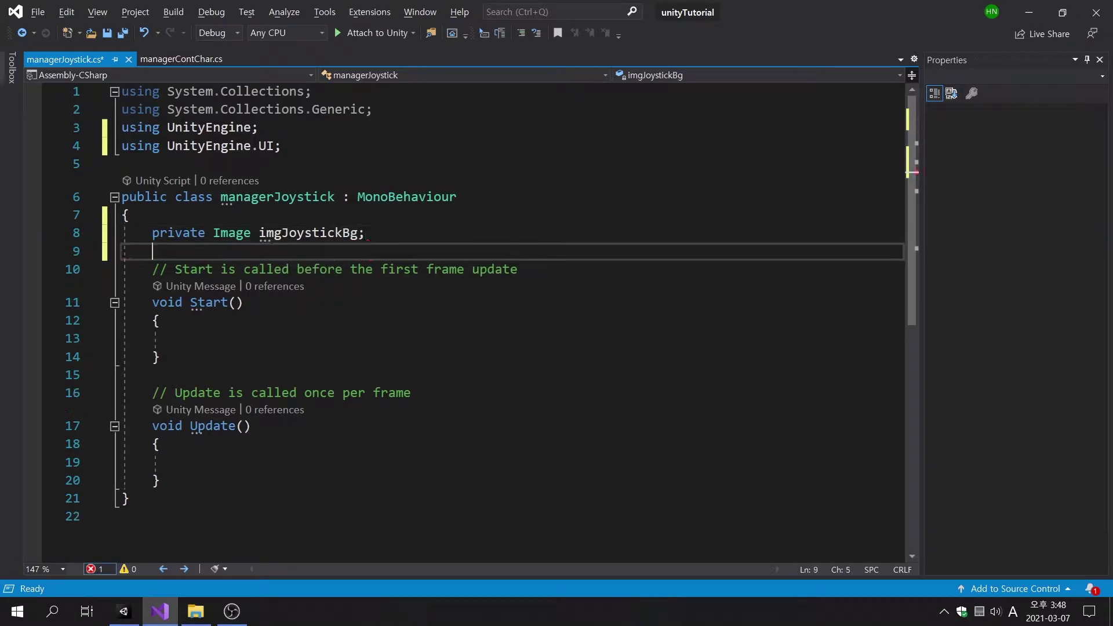
type("private ")
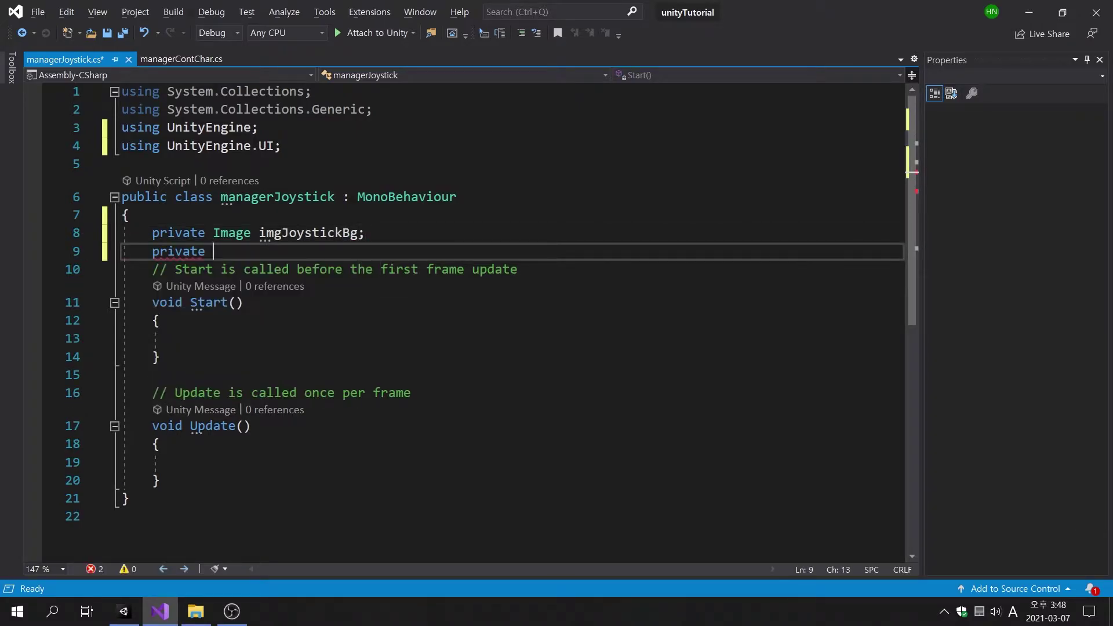
type("Image ")
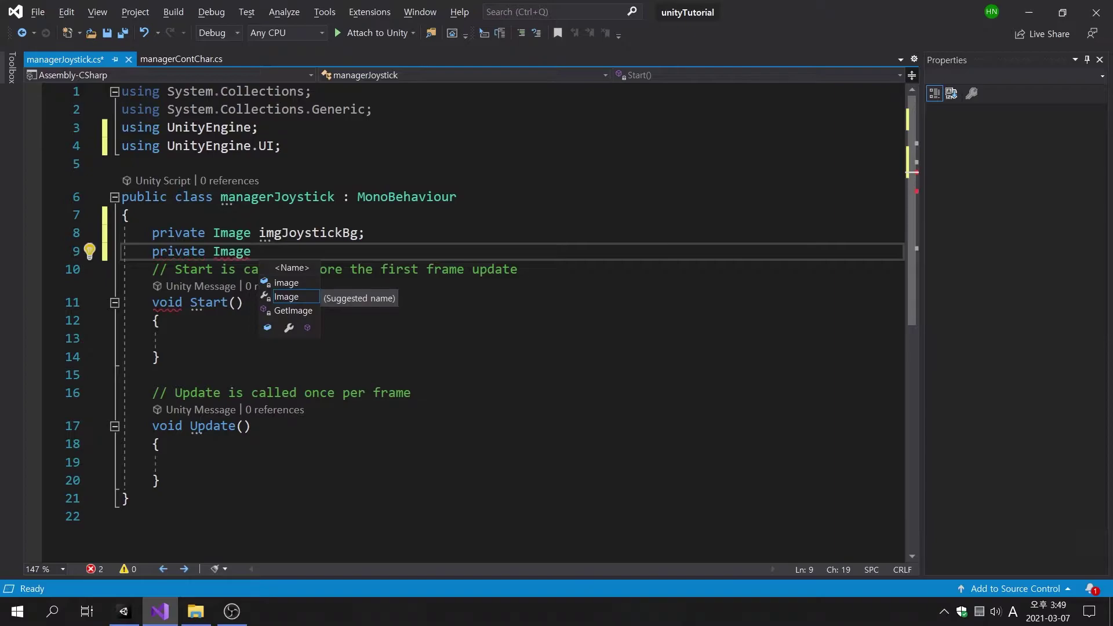
type("imgJoystick")
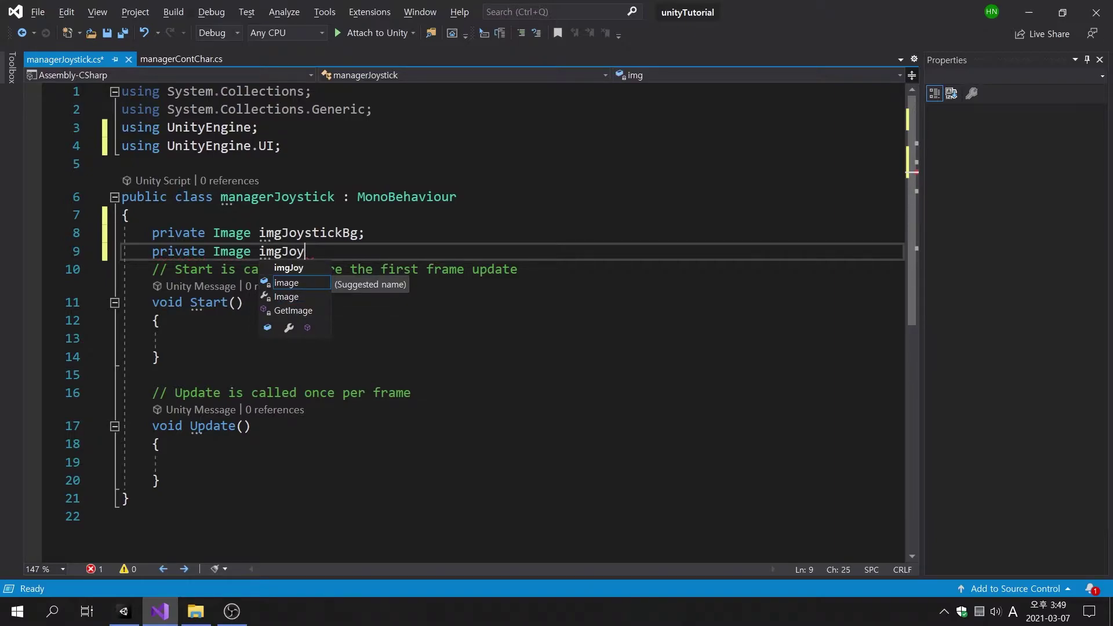
type(";")
key("ctrl+s")
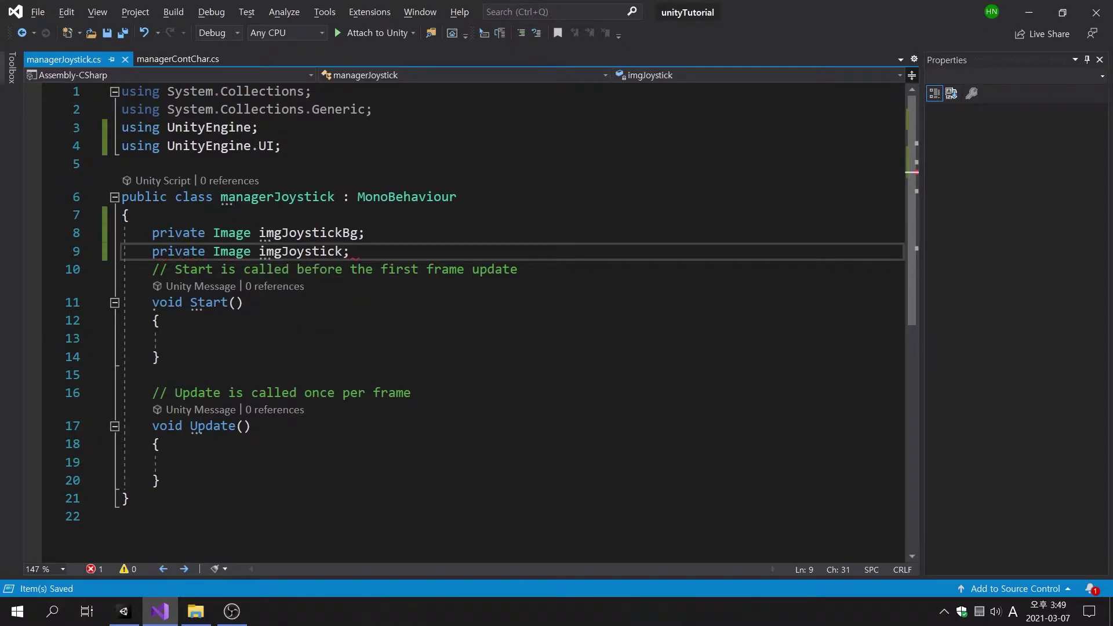
key("Return")
key("Down")
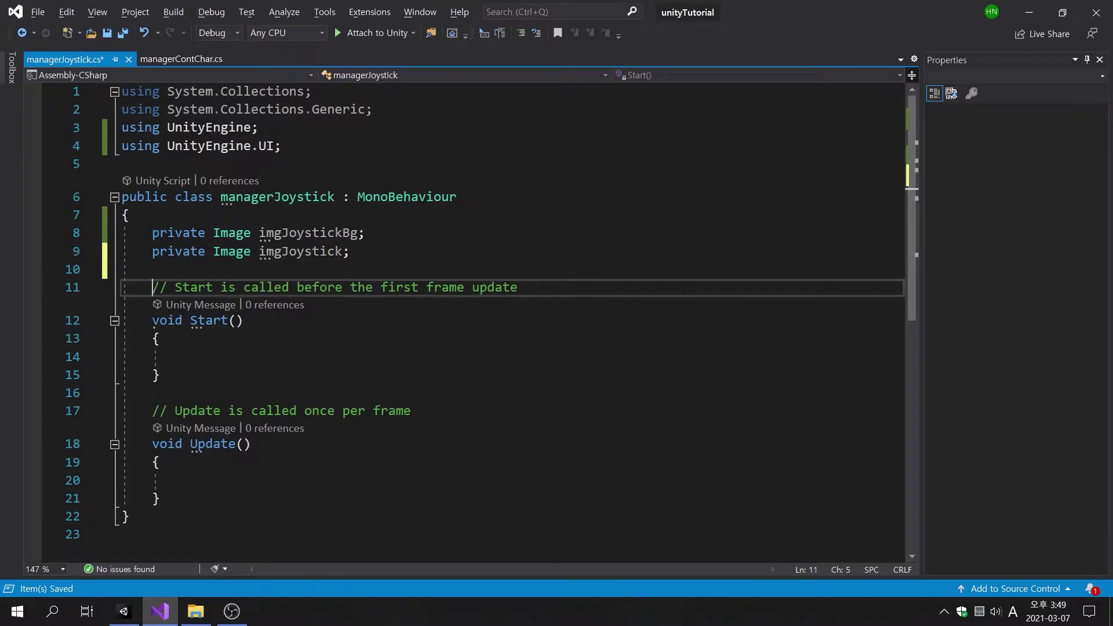
In Start(), assign imgJoystickBg = GetComponent<Image>()
key("Down")
key("Down")
key("Down")
key("Return")
type("im")
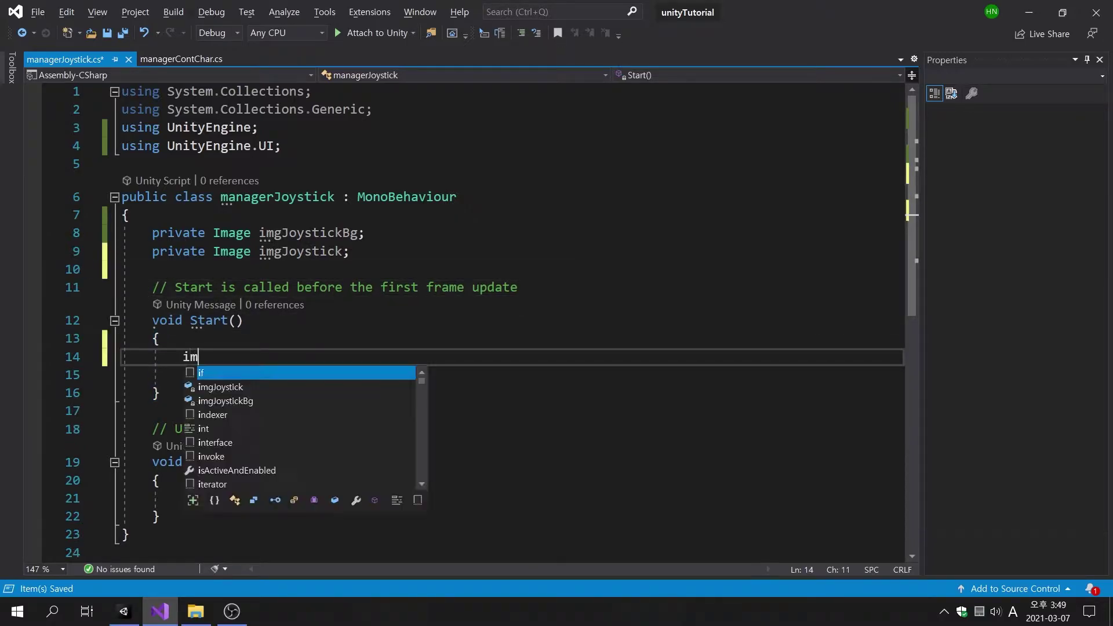
type("g")
key("Tab")
type("Bg")
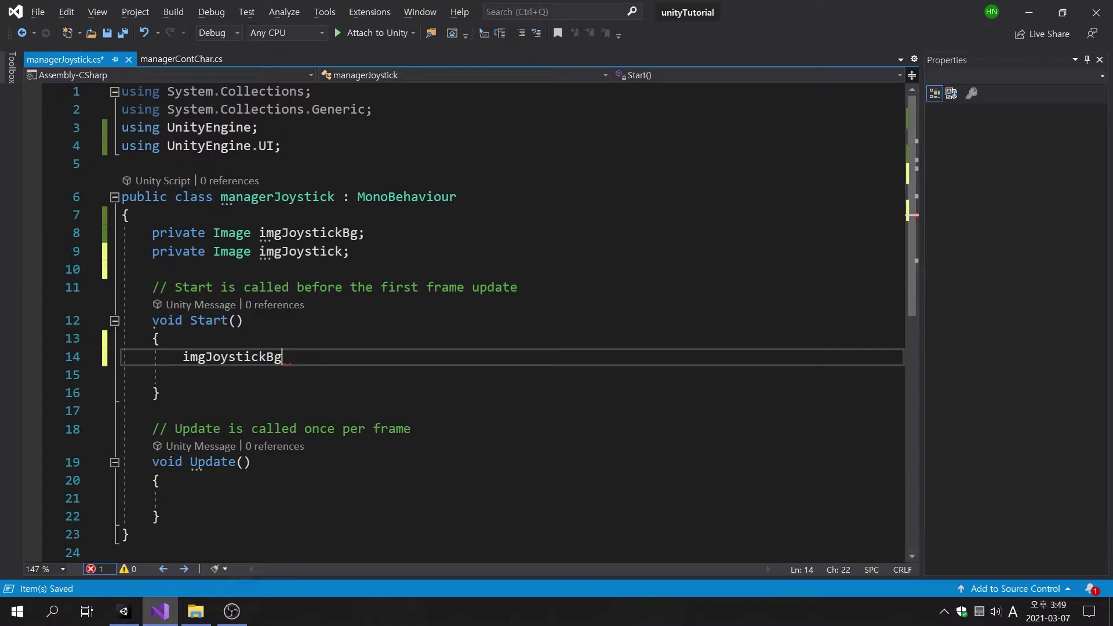
type(" = Ge")
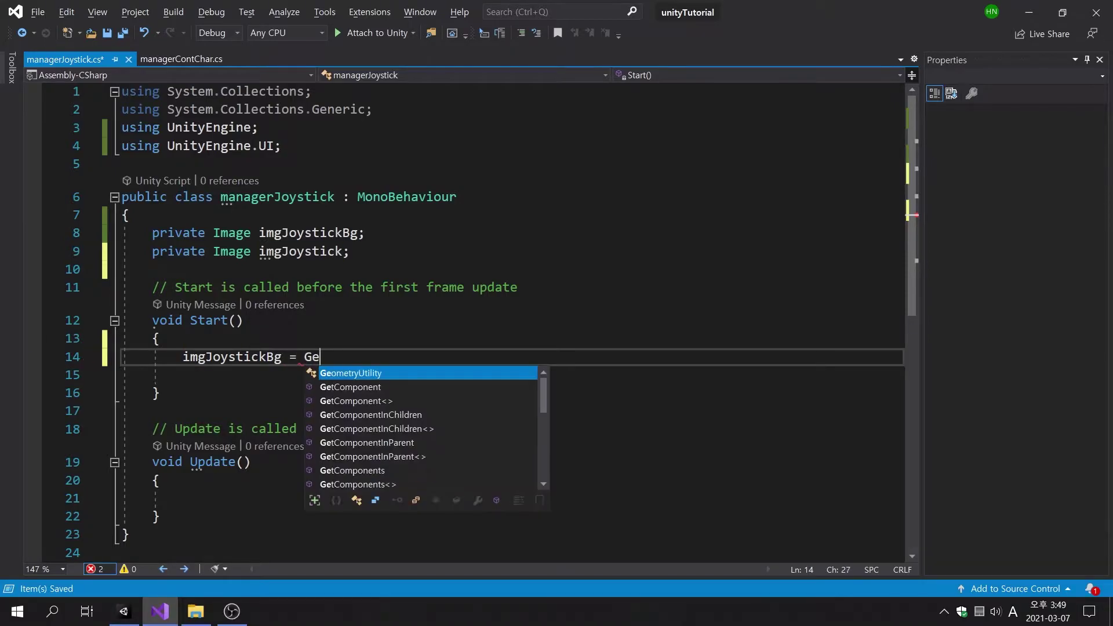
type("t")
key("Tab")
type("<Image")
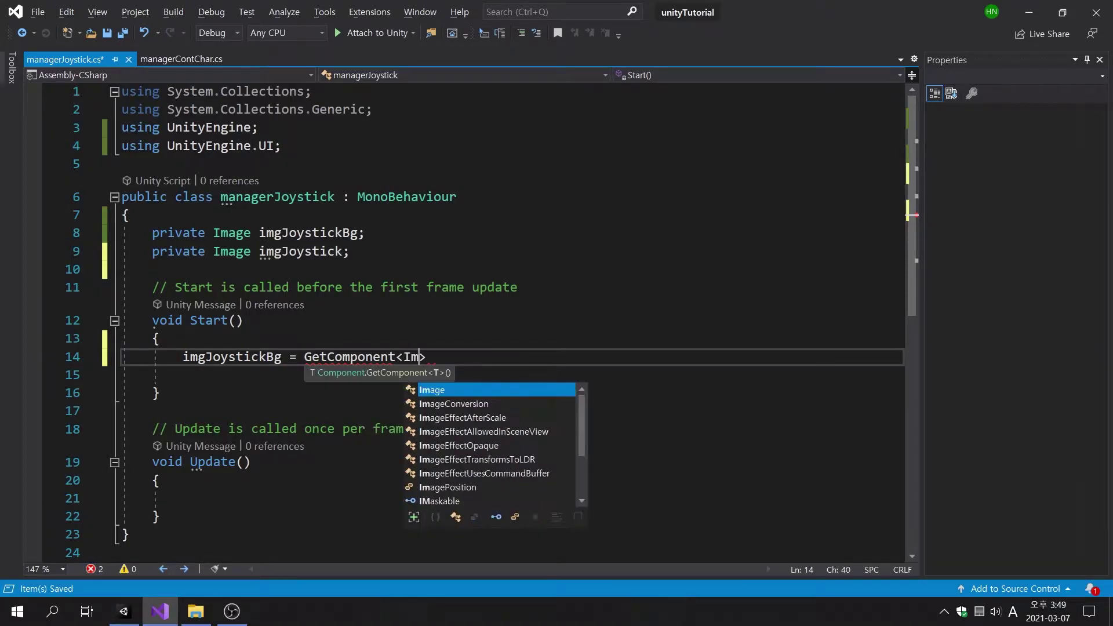
type(">();")
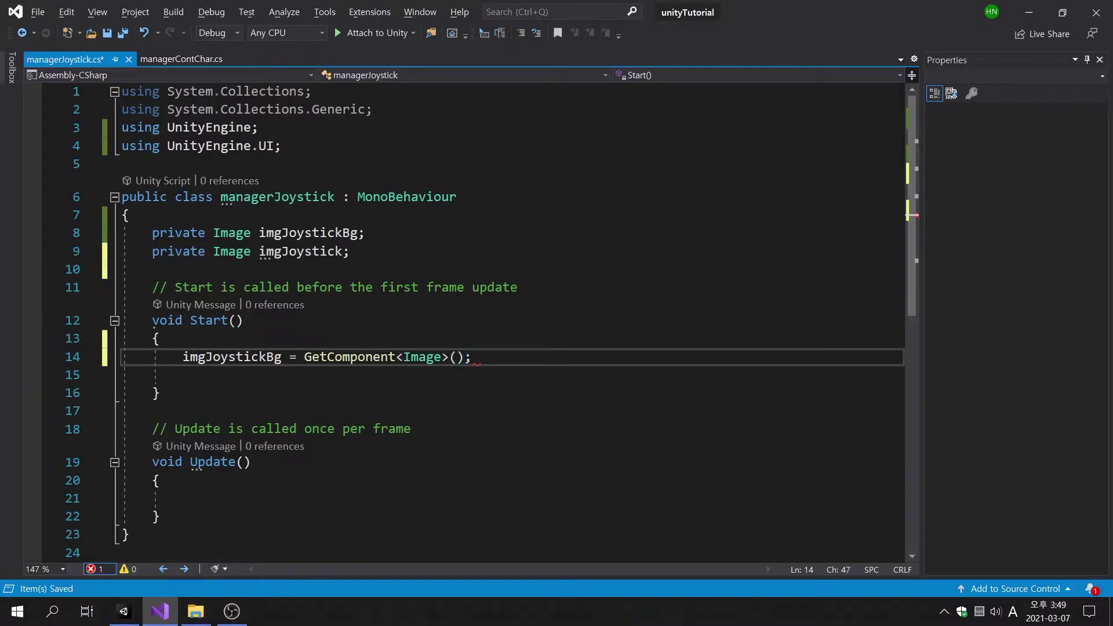
Assign imgJoystick = transform.GetChild(0).GetComponent<Image>() and save
key("Return")
type("img")
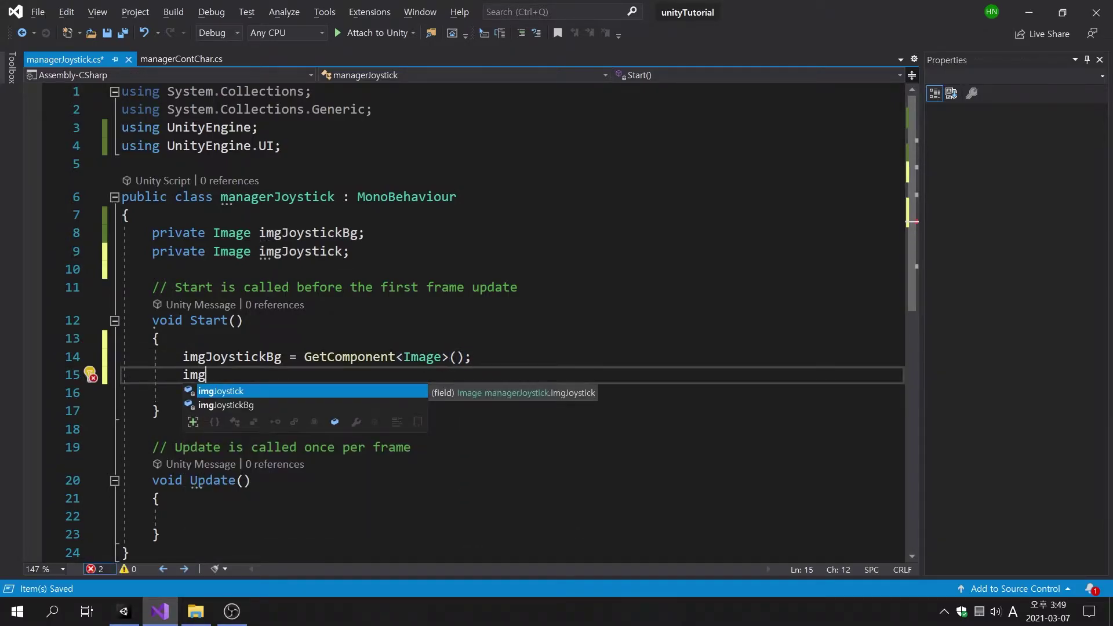
key("Tab")
type("= tra")
key("Tab")
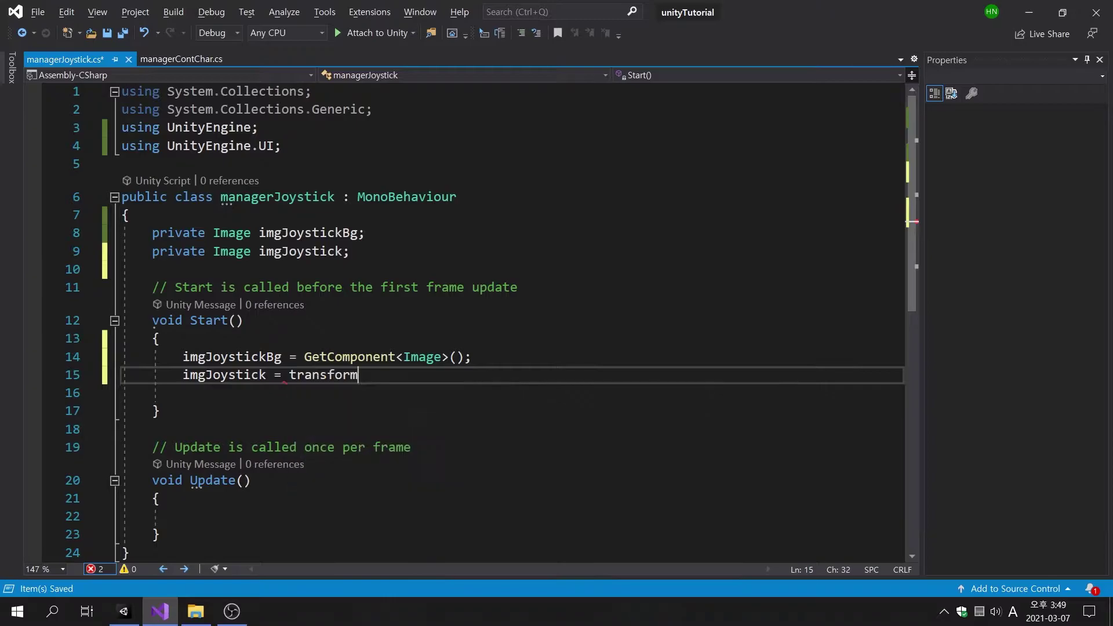
type(".GetC")
key("Tab")
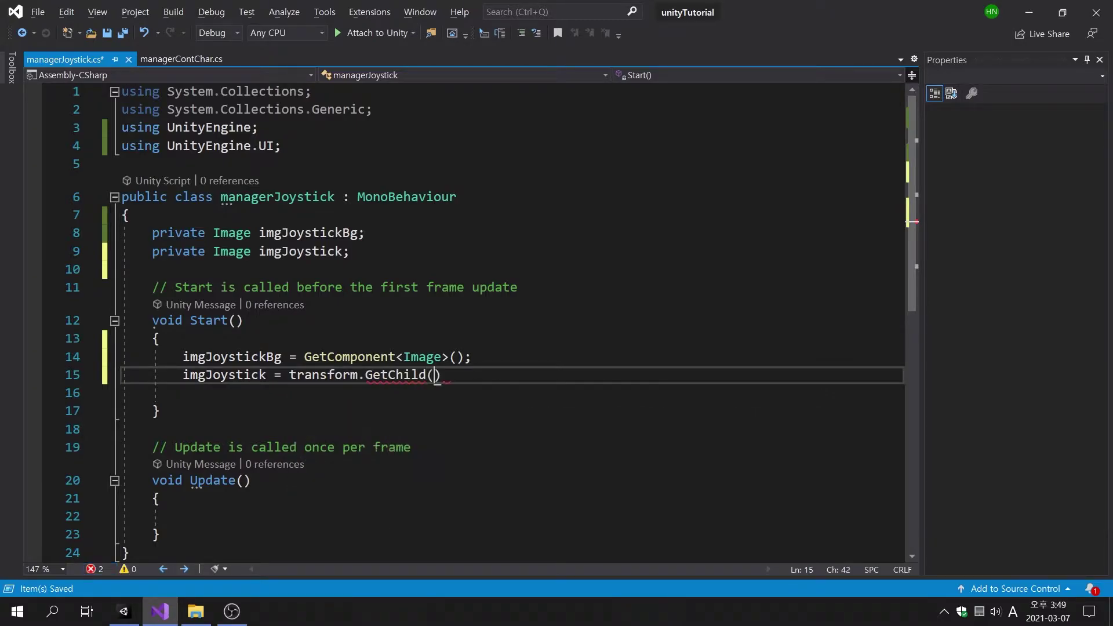
type("0).Get")
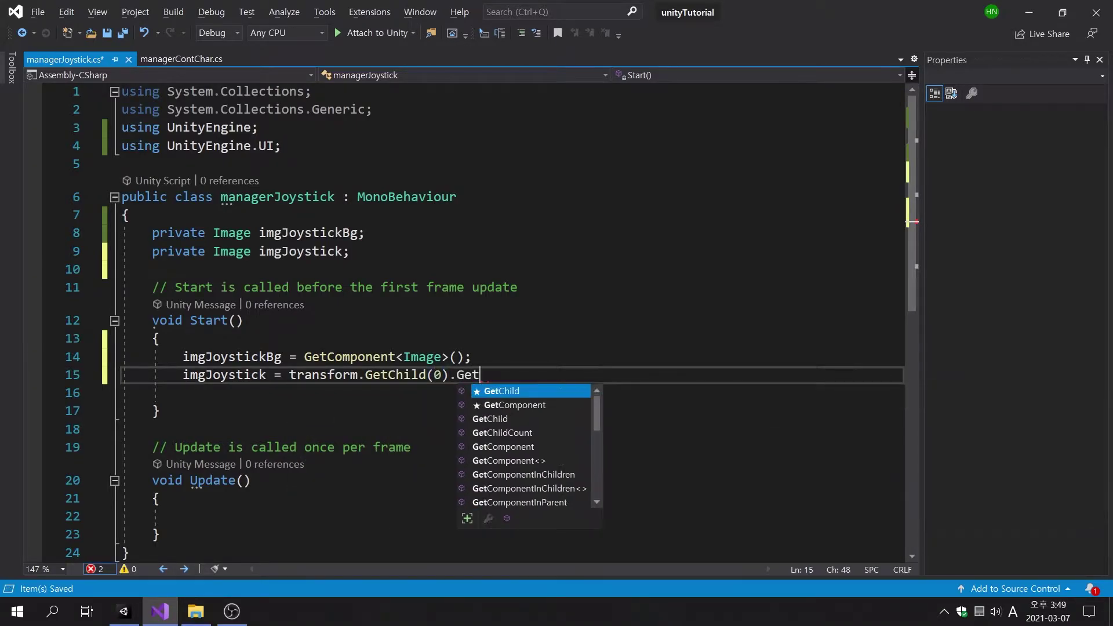
type("Co")
key("Tab")
type("<Ima>")
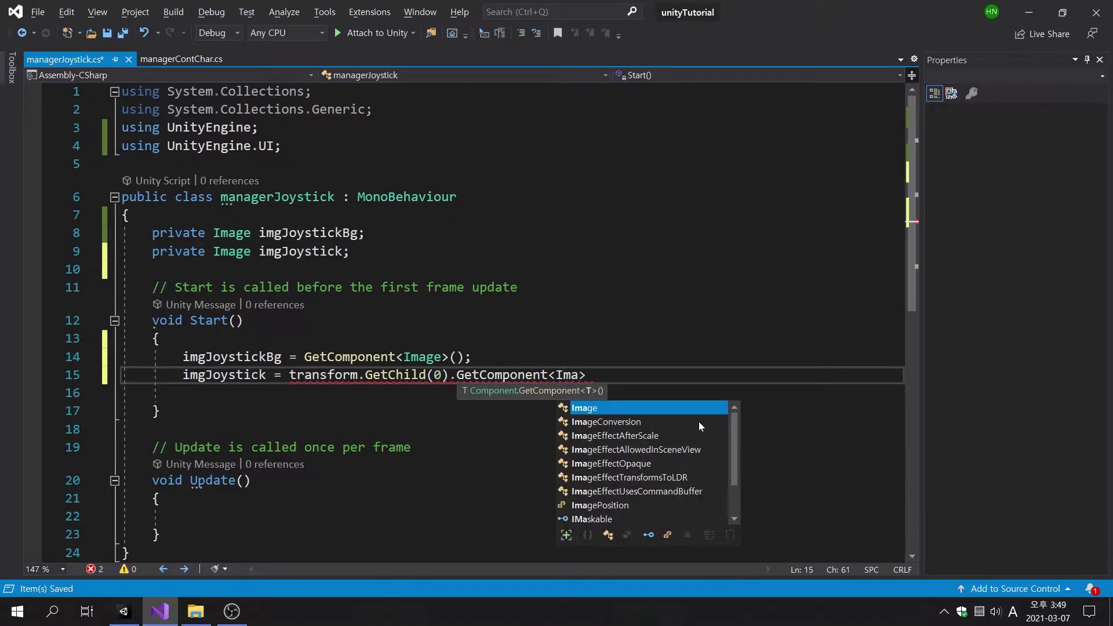
key("Tab")
type(">();")
key("ctrl+s")
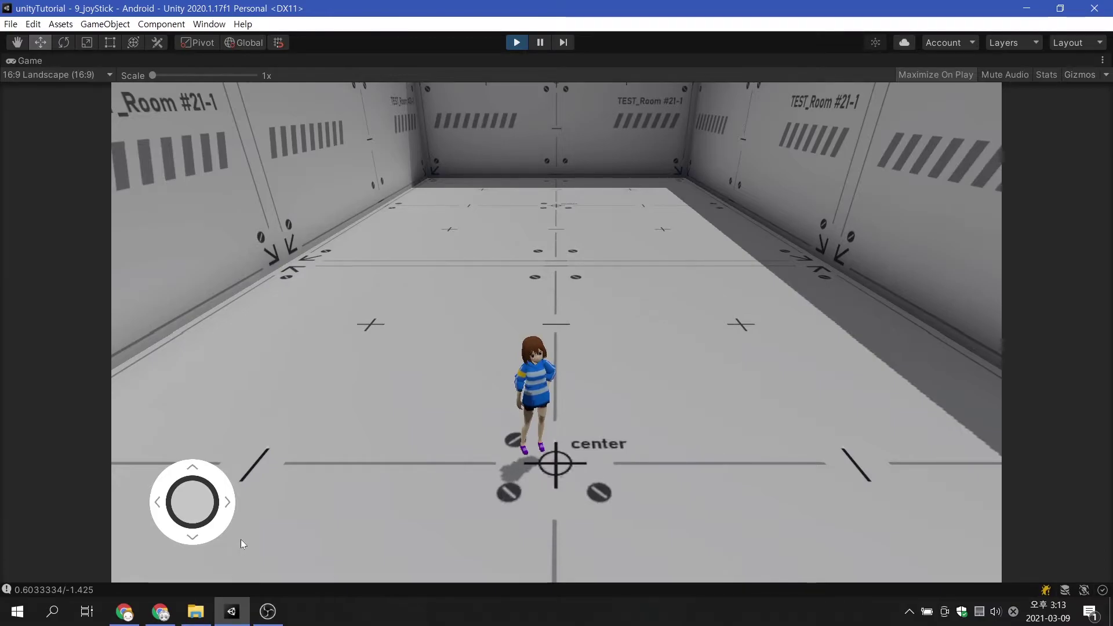
Drag the on-screen joystick knob in play mode to run the character right
left_click_drag(193, 504, 388, 503)
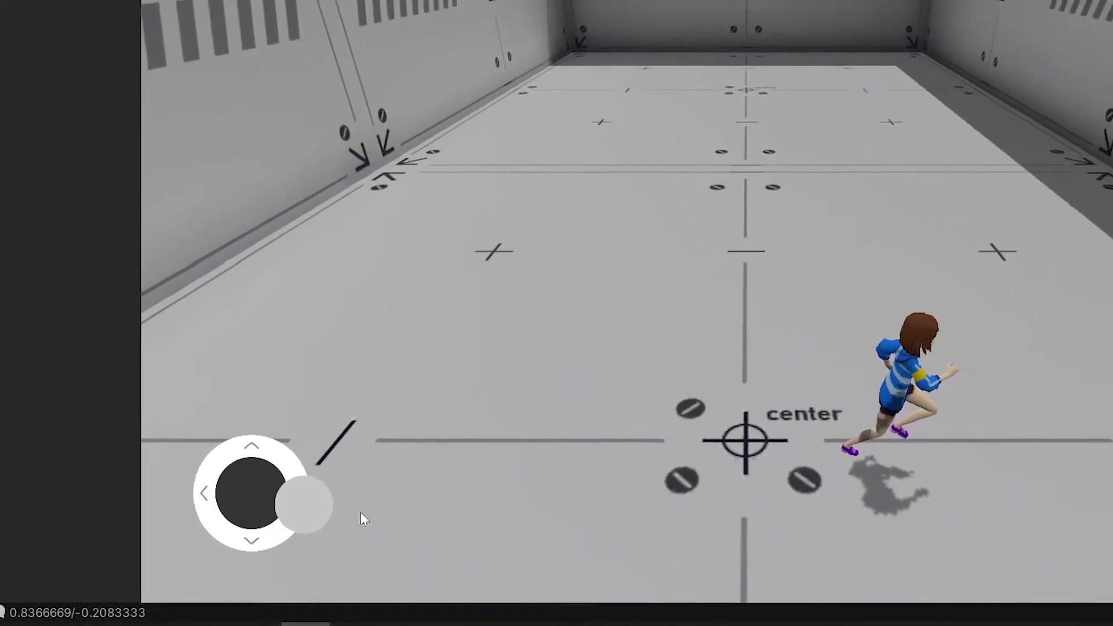
mouse_move(386, 503)
left_mouse_down()
mouse_move(403, 468)
mouse_move(328, 356)
mouse_move(218, 330)
mouse_move(67, 413)
mouse_move(23, 461)
mouse_move(13, 599)
mouse_move(6, 534)
mouse_move(123, 339)
mouse_move(221, 281)
mouse_move(336, 356)
mouse_move(286, 534)
mouse_move(233, 612)
mouse_move(349, 576)
mouse_move(331, 391)
mouse_move(261, 278)
mouse_move(218, 256)
mouse_move(86, 393)
mouse_move(82, 517)
mouse_move(156, 544)
mouse_move(243, 538)
left_mouse_up()
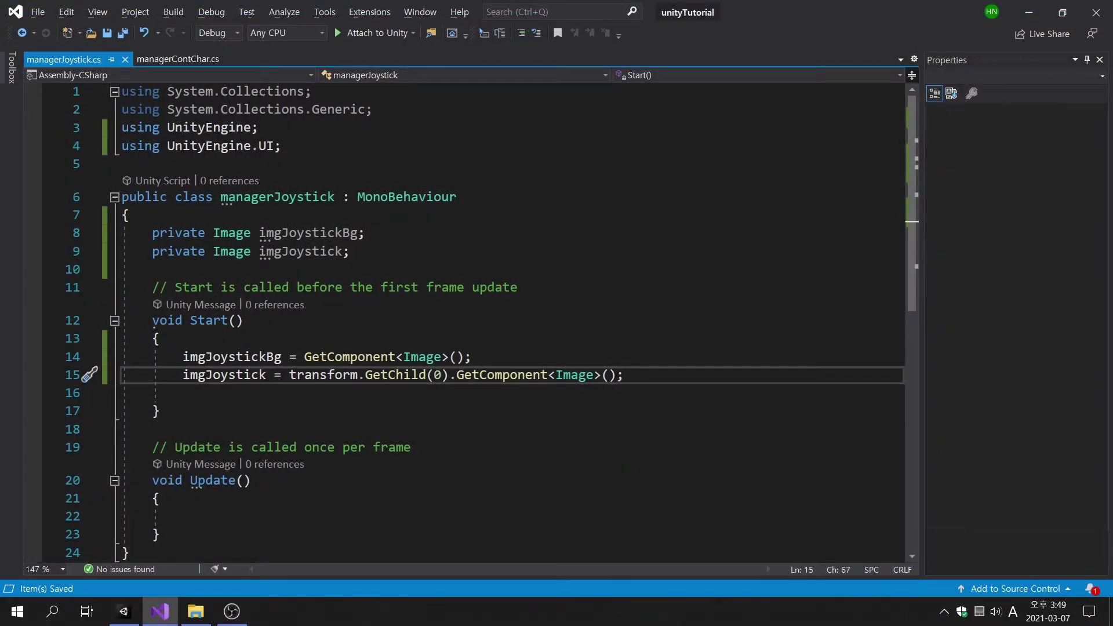
Add a using UnityEngine.EventSystems directive and save the script
left_click(282, 145)
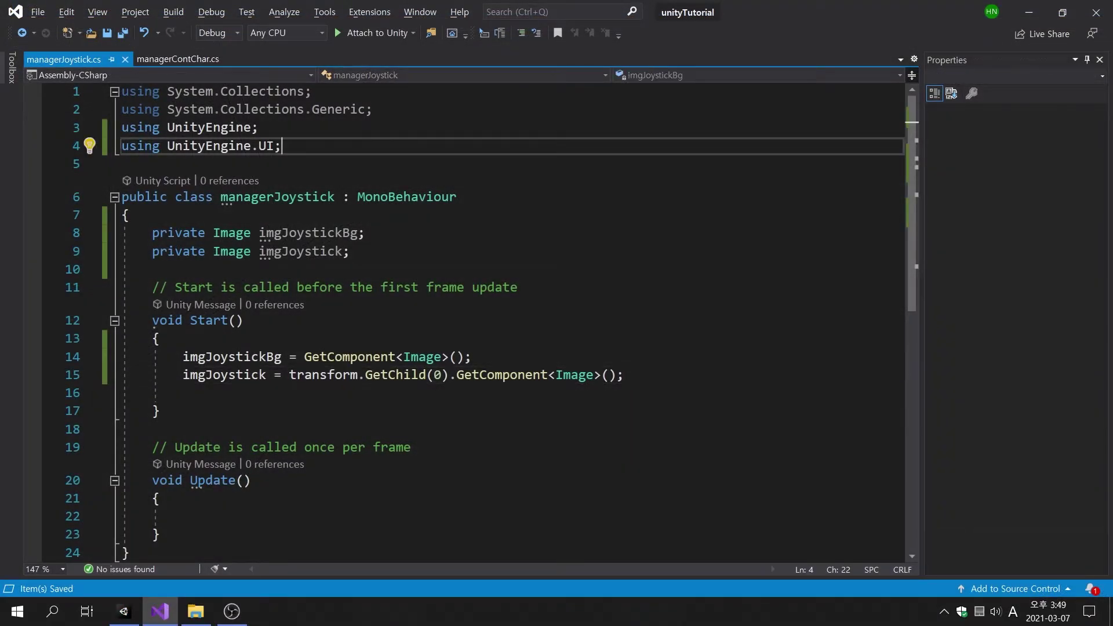
key("Return")
type("u")
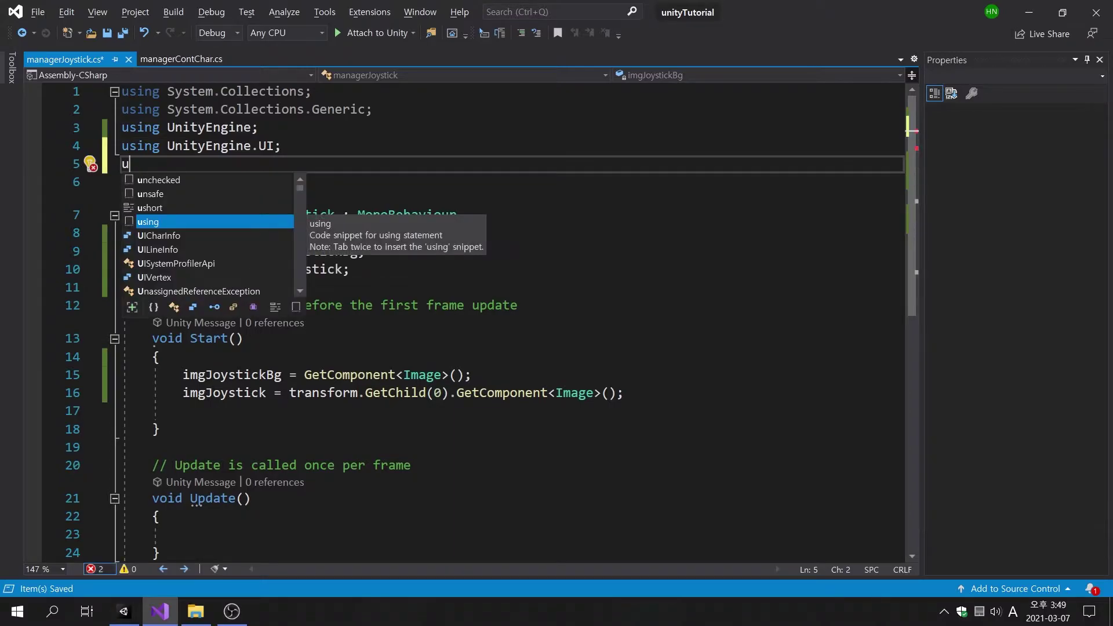
key("space")
type("sing Uni")
key("Down")
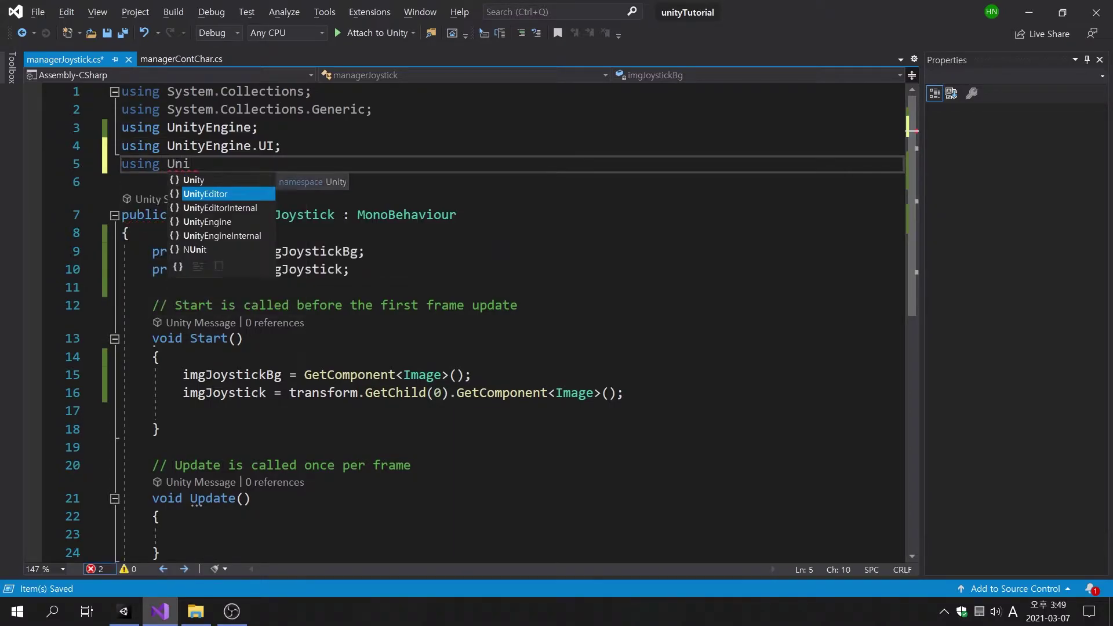
key("Tab")
type(".Even")
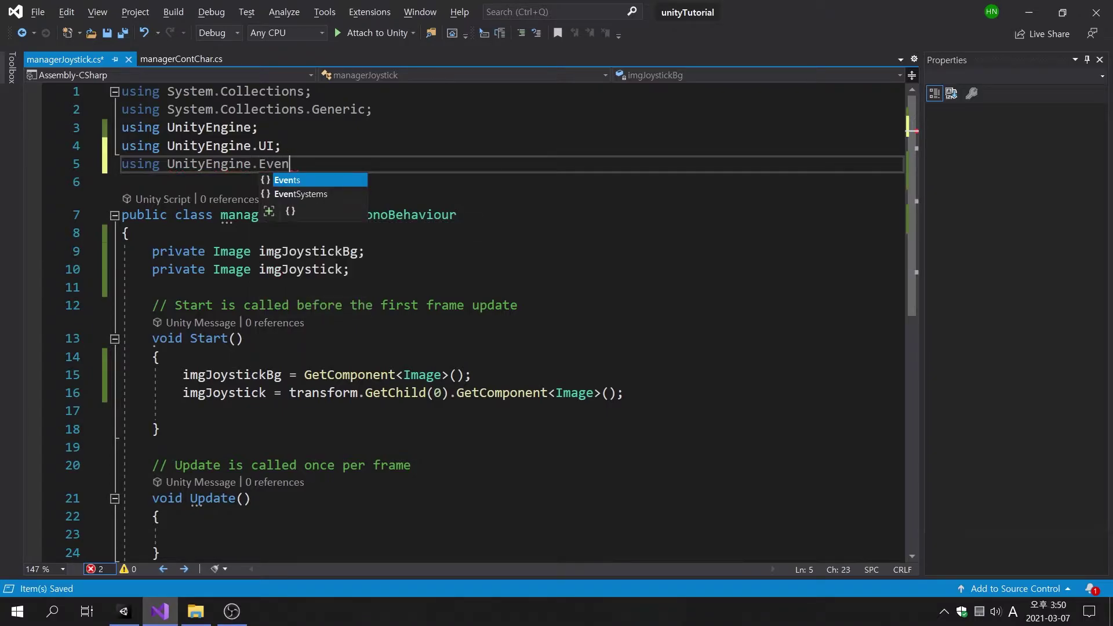
key("Down")
key("Tab")
key("ctrl+s")
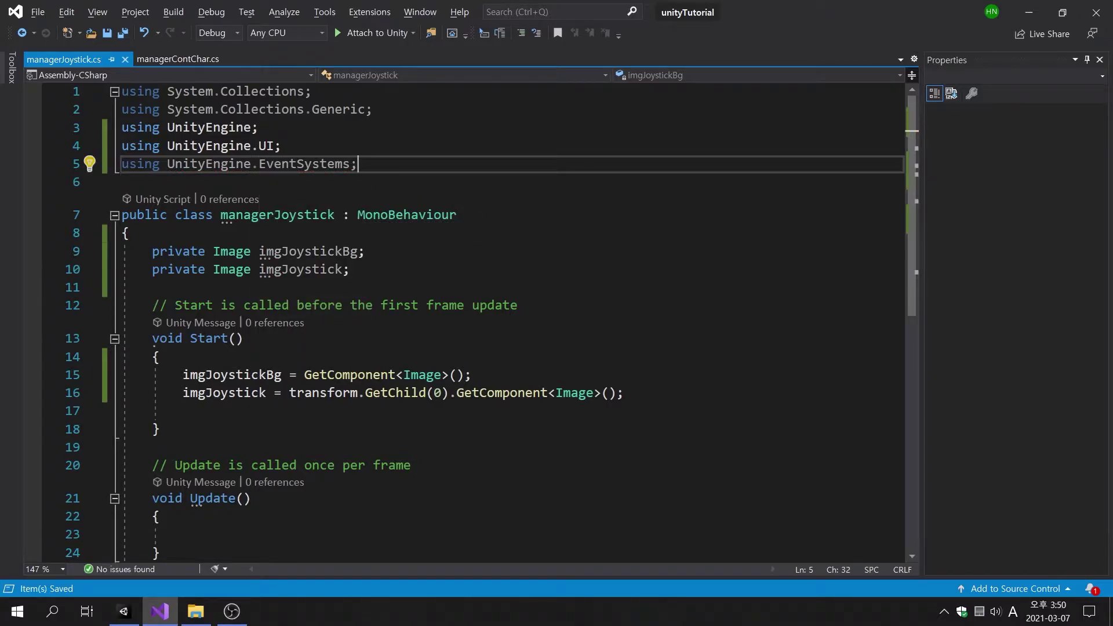
Append IDragHandler after MonoBehaviour in the class declaration
key("Down")
key("Down")
key("End")
type(", ")
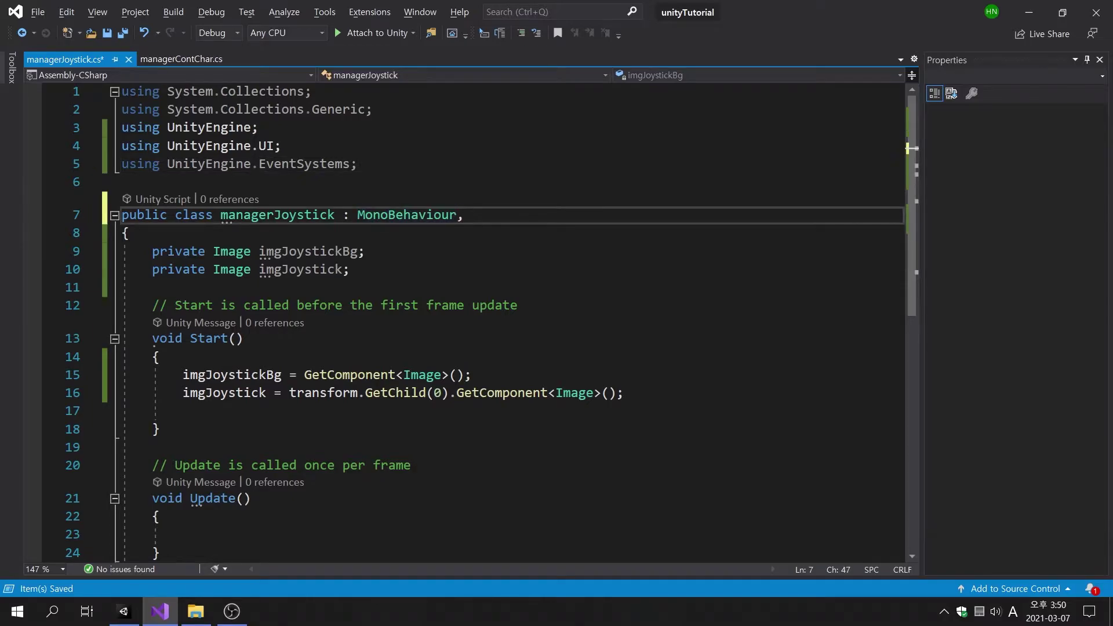
type("Idra")
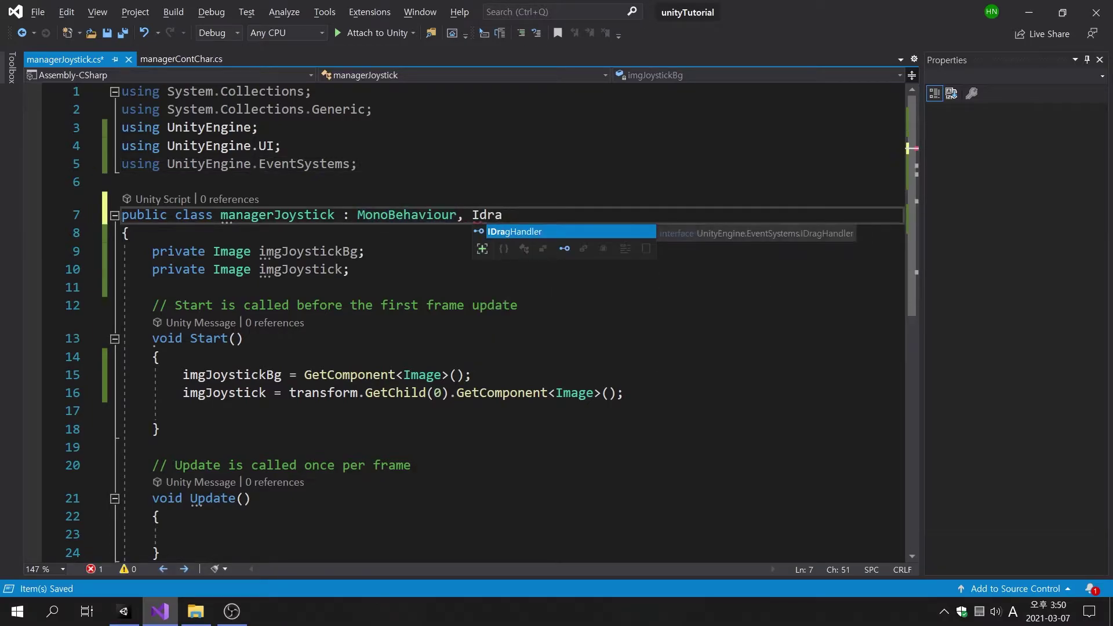
key("Tab")
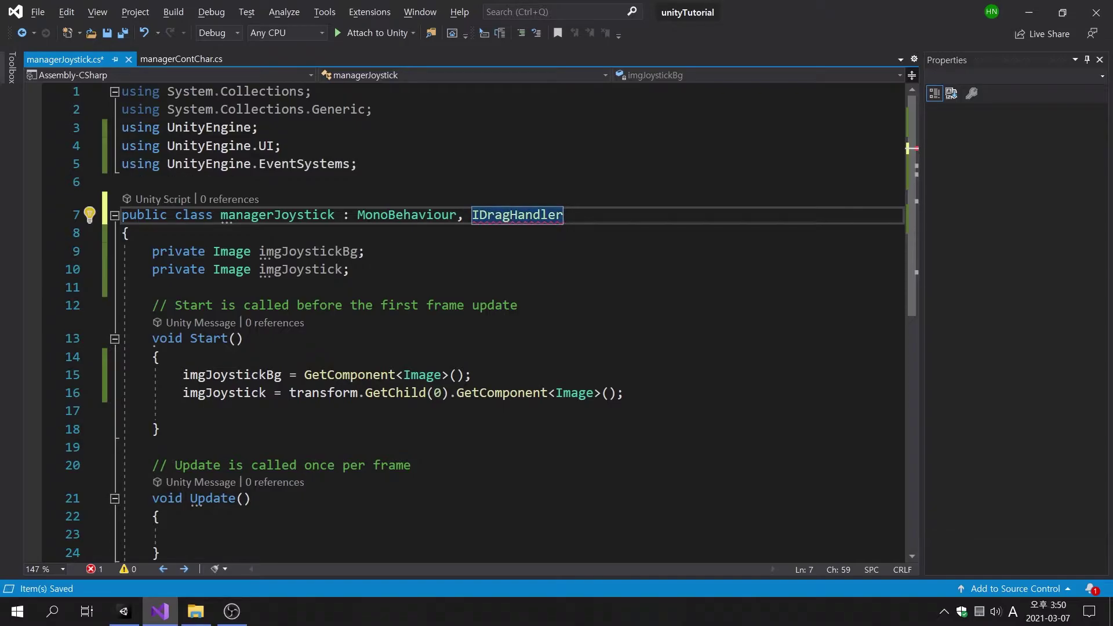
scroll(509, 322, "down", 4)
Replace the empty Update method with an empty public void OnDrag() method
left_click_drag(190, 317, 118, 233)
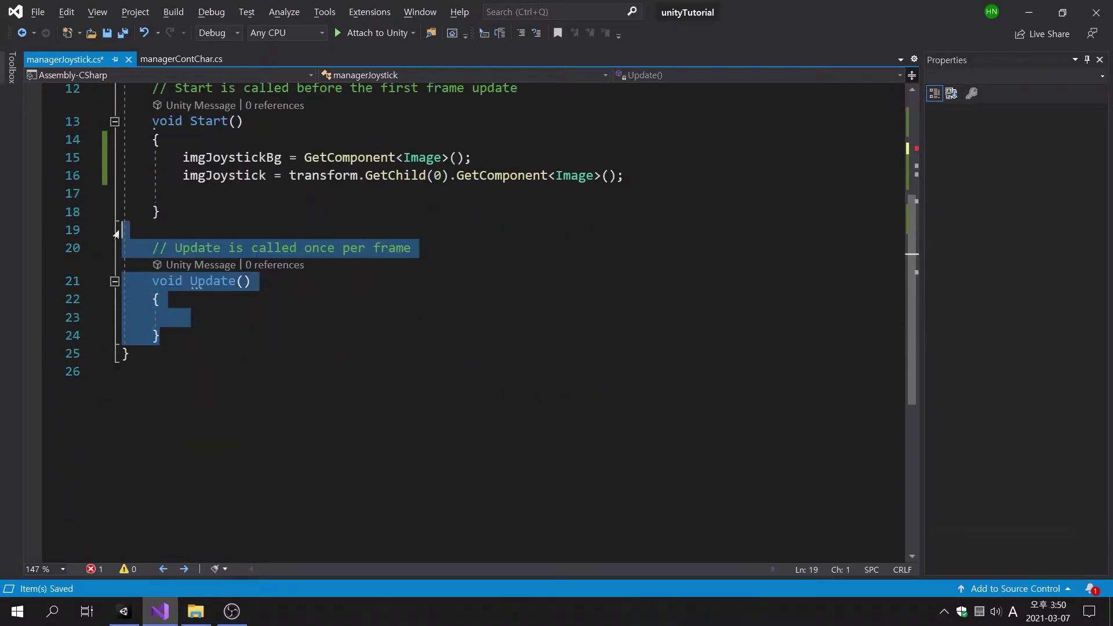
key("Delete")
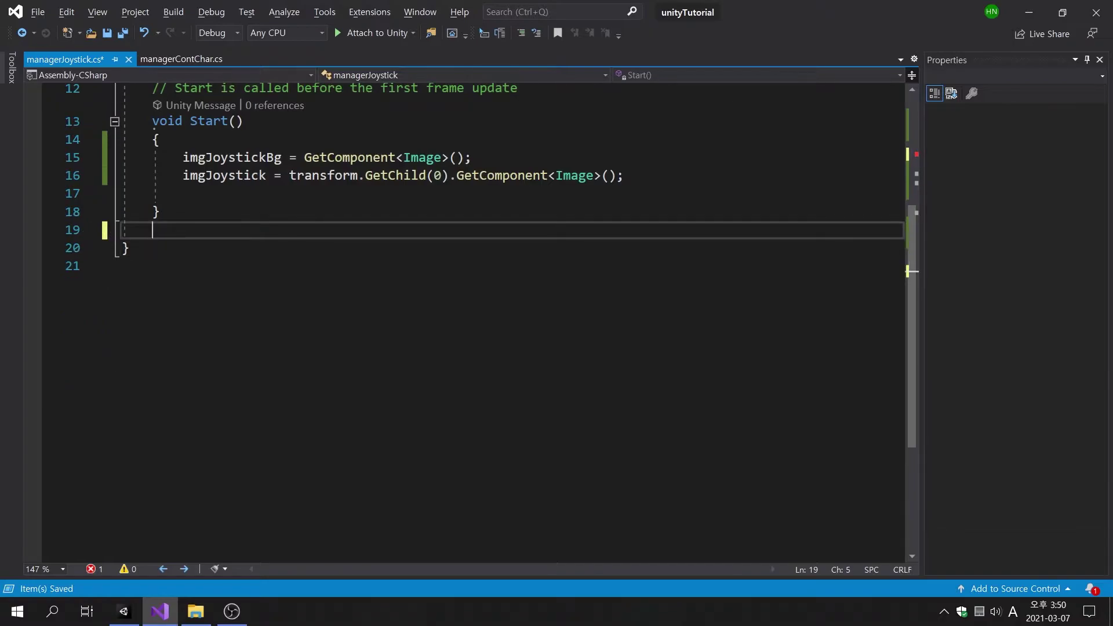
key("Return")
type("pu")
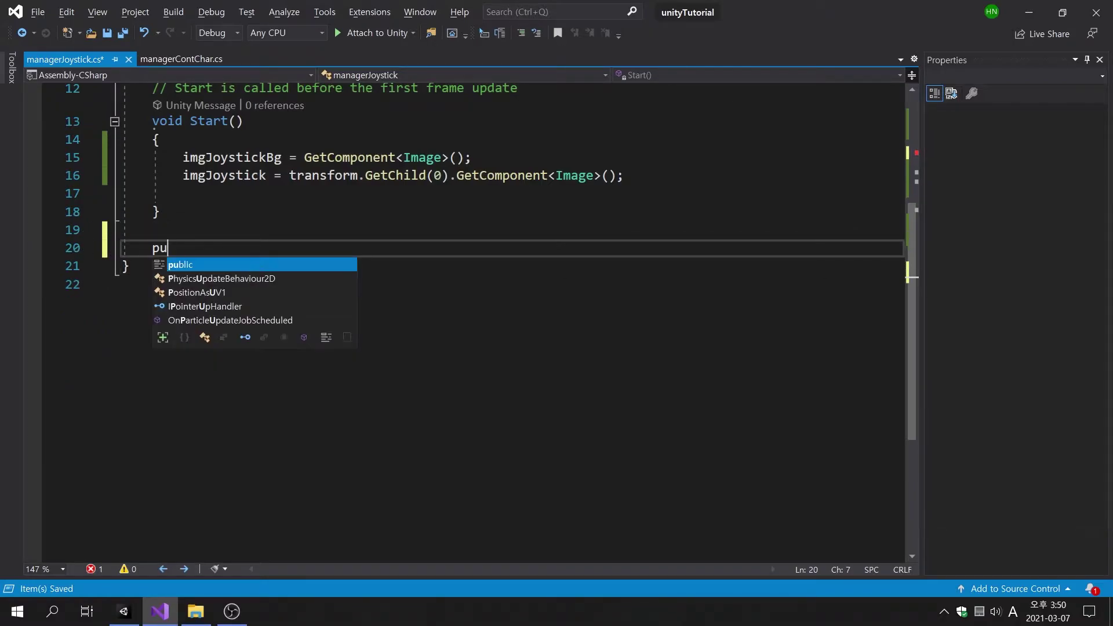
type("blic void ")
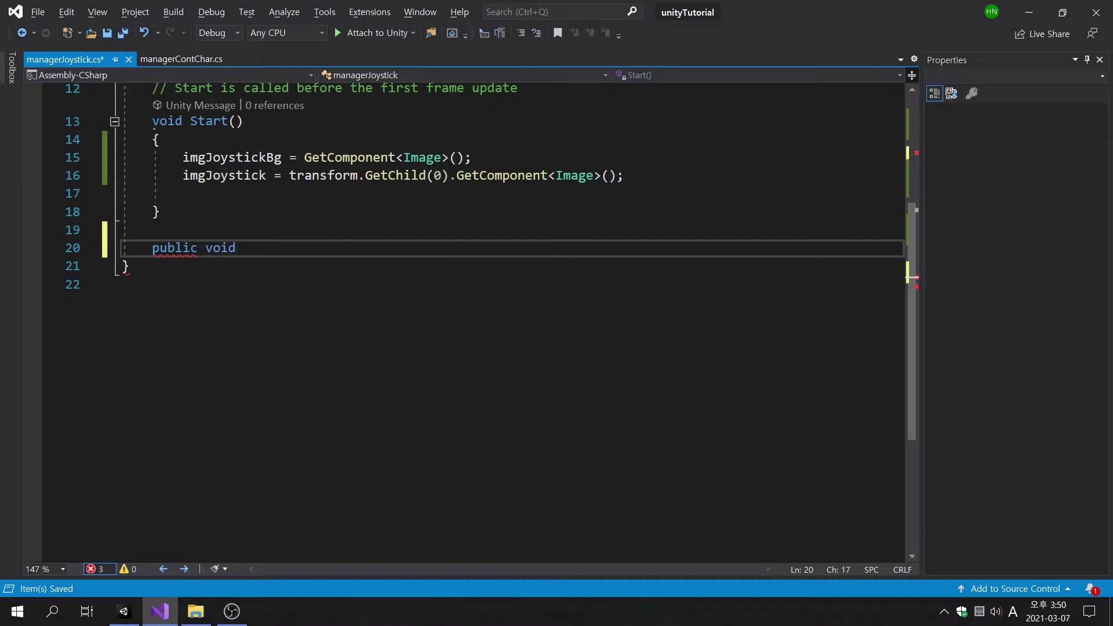
type("OnDra")
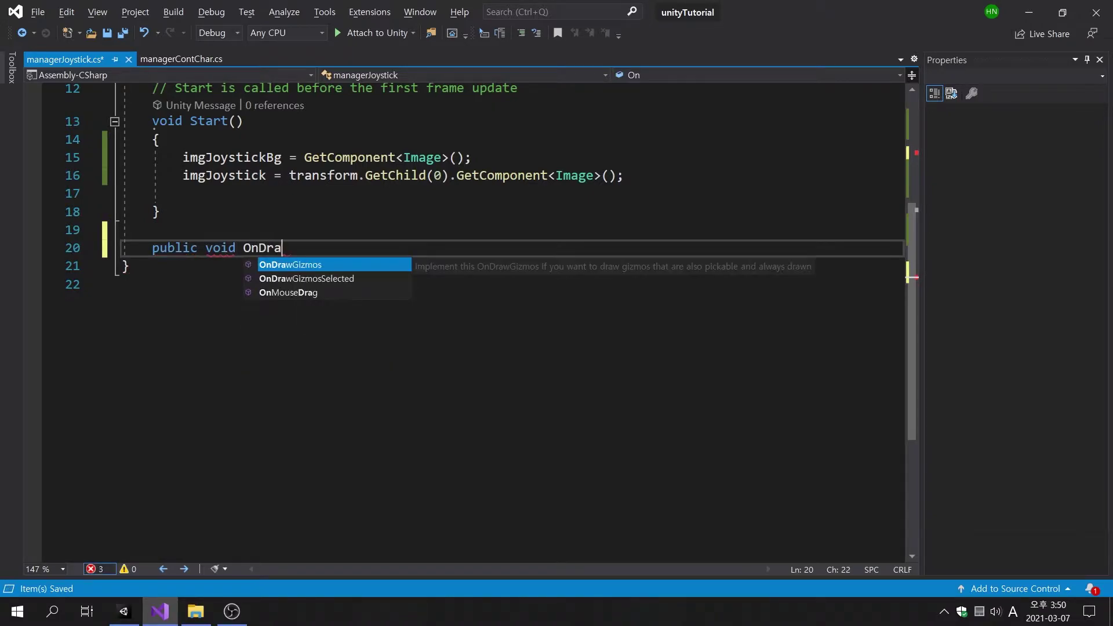
type("g")
key("Escape")
type("(")
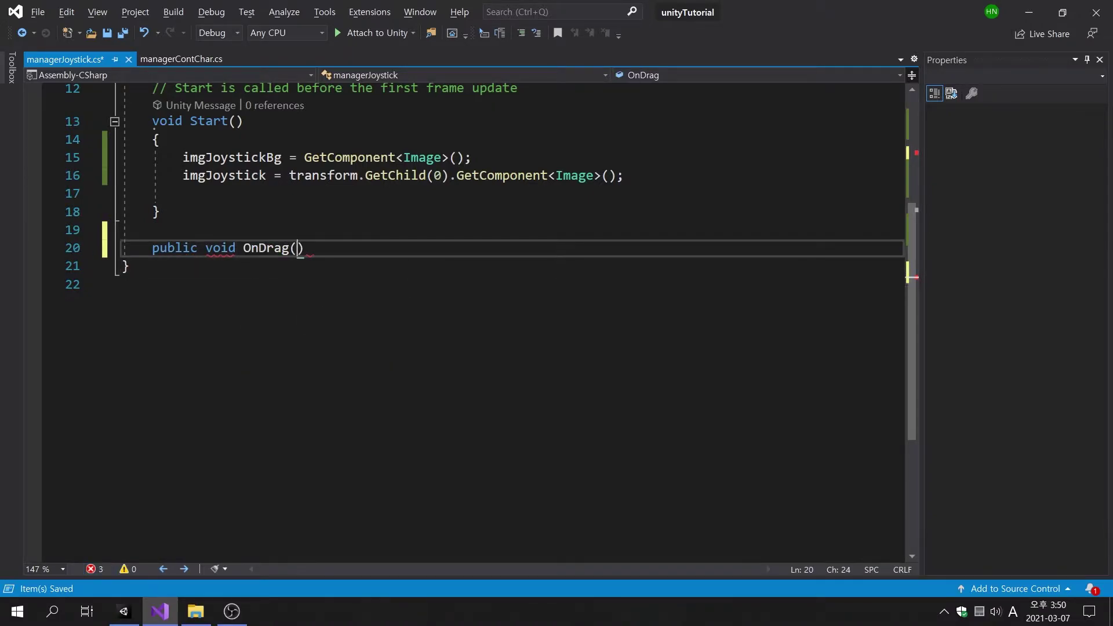
key("Right")
key("Return")
type("{")
key("Return")
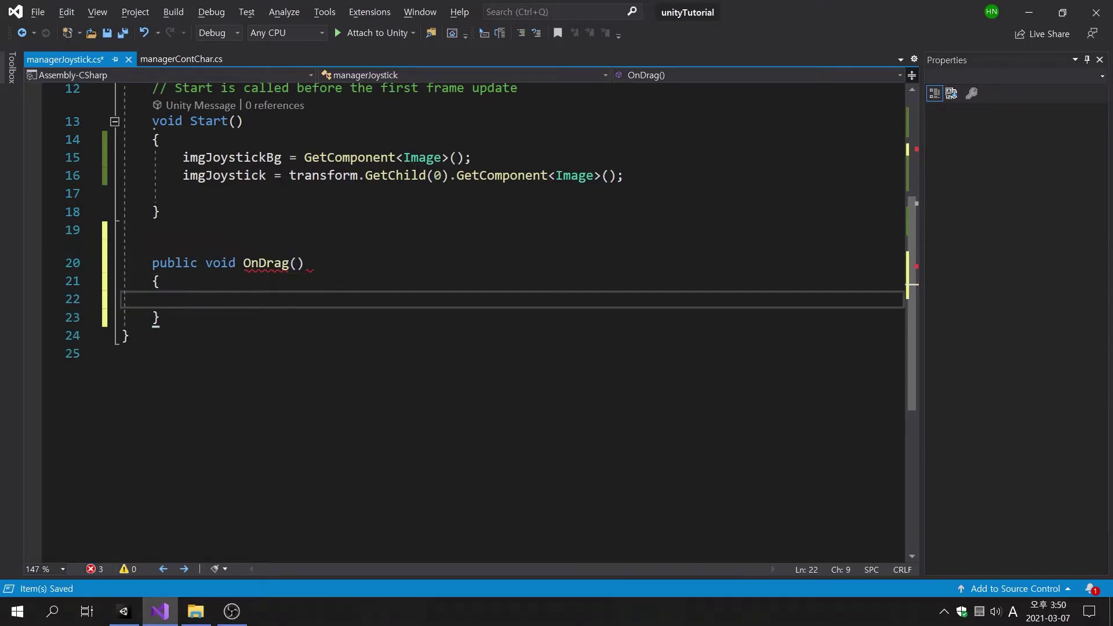
Give OnDrag a PointerEventData eventData parameter and save the script
key("Up")
key("Up")
key("End")
key("Left")
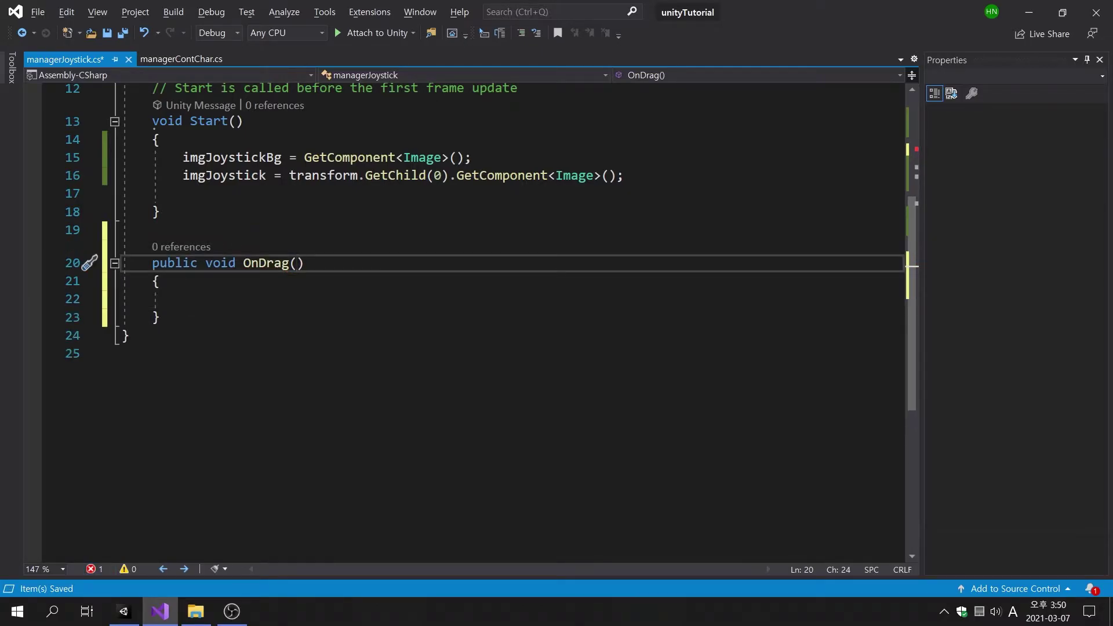
type("Poi")
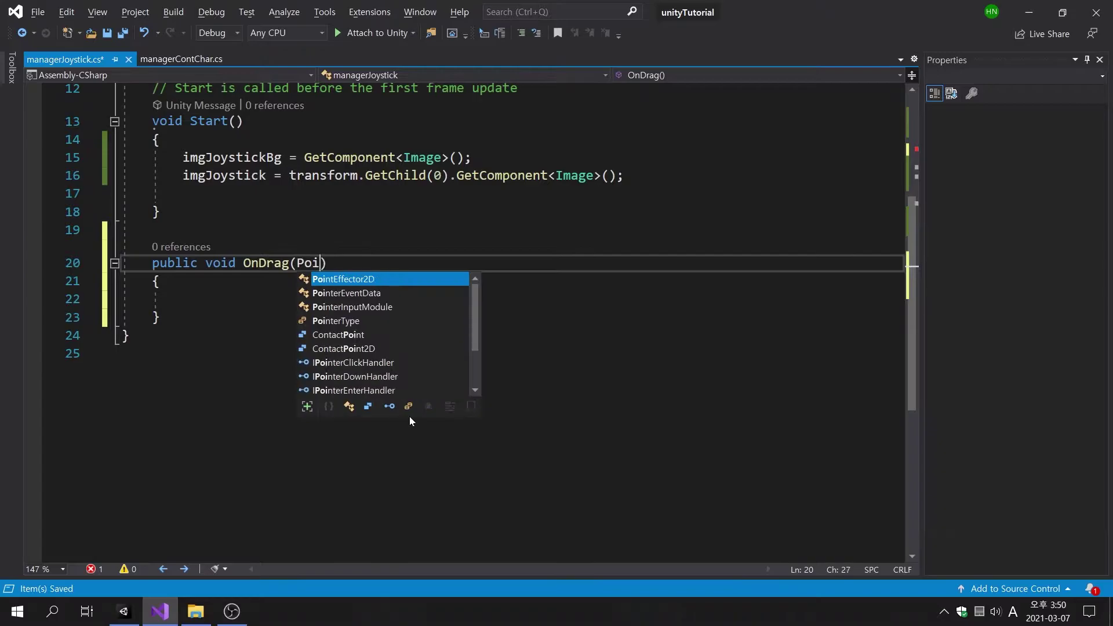
type("nterEventData")
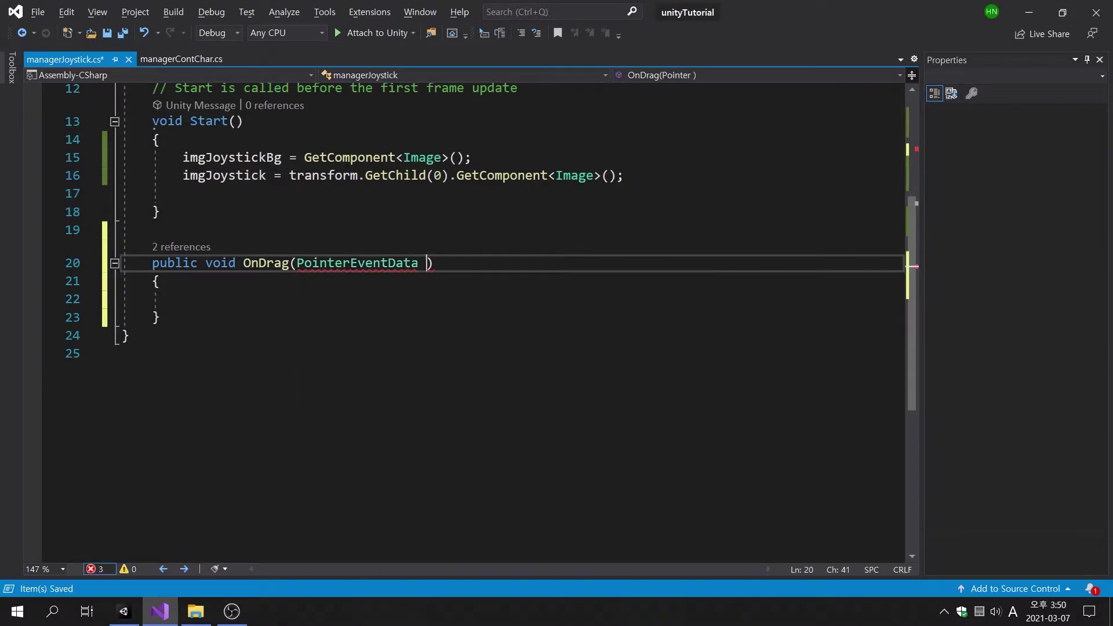
type(" even")
key("Tab")
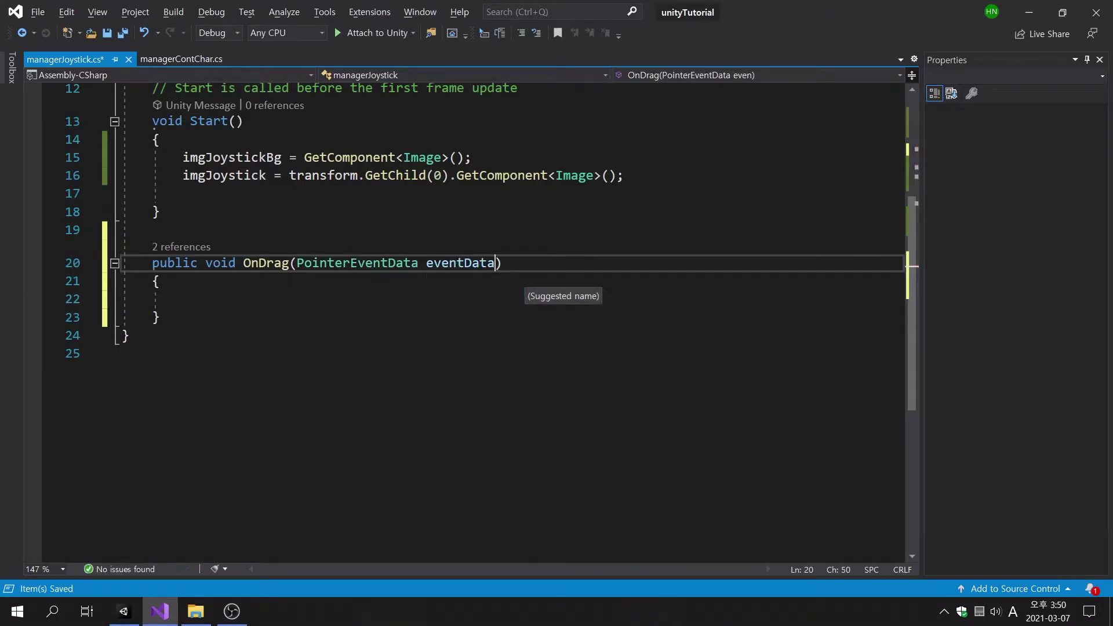
key("Down")
key("Down")
key("ctrl+s")
scroll(492, 321, "up", 4)
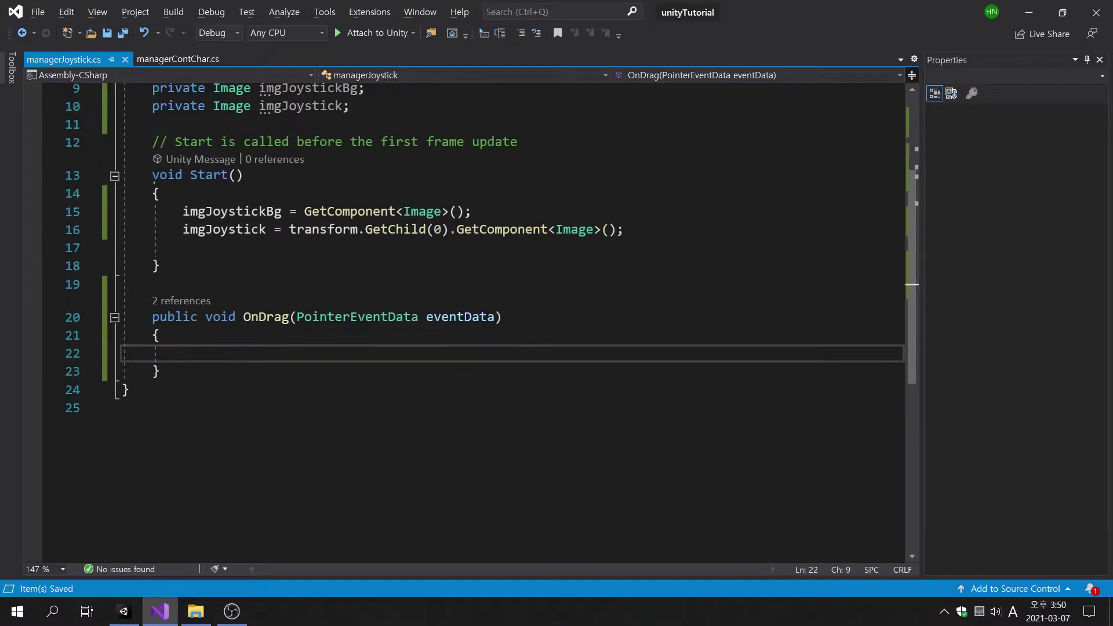
Add 'private Vector2 posInput;' below the imgJoystick field and save
left_click(349, 268)
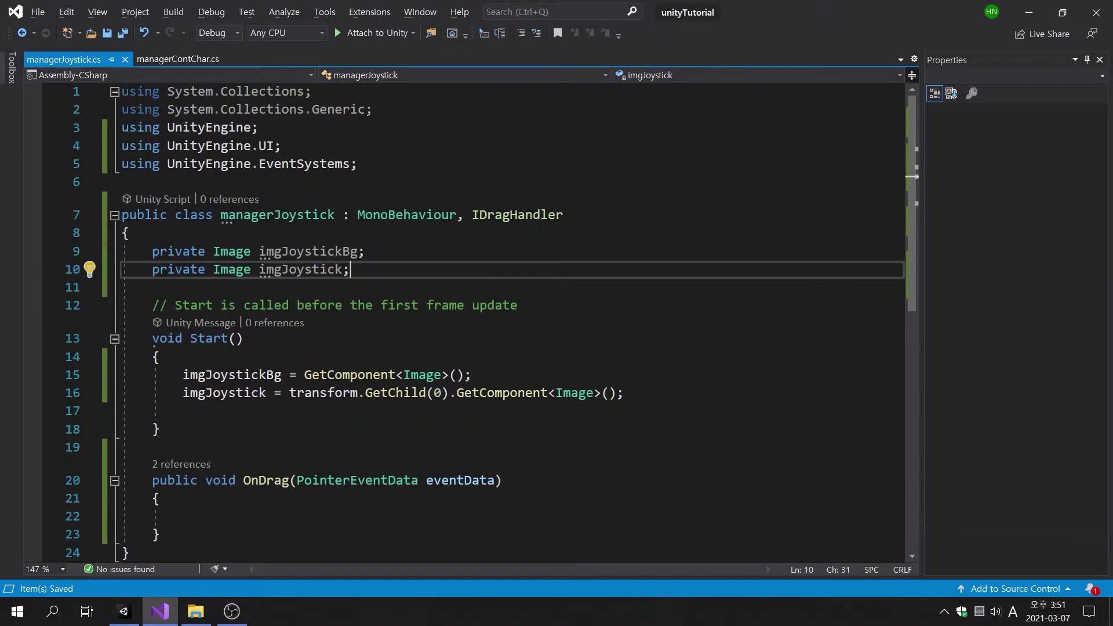
key("Return")
type("pri")
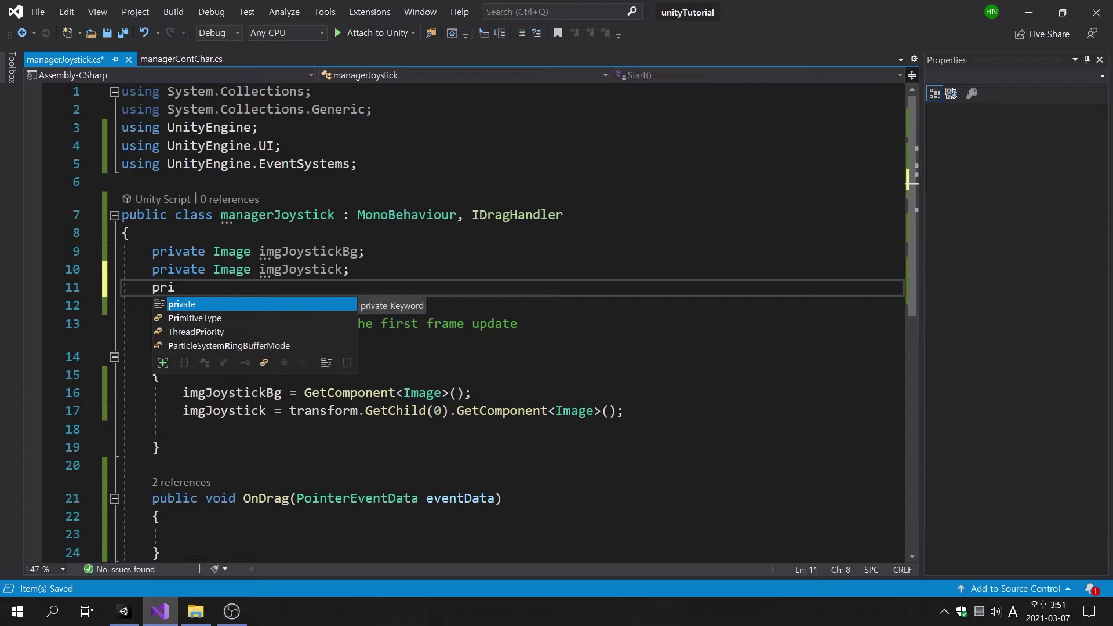
type("vate Vector2 ")
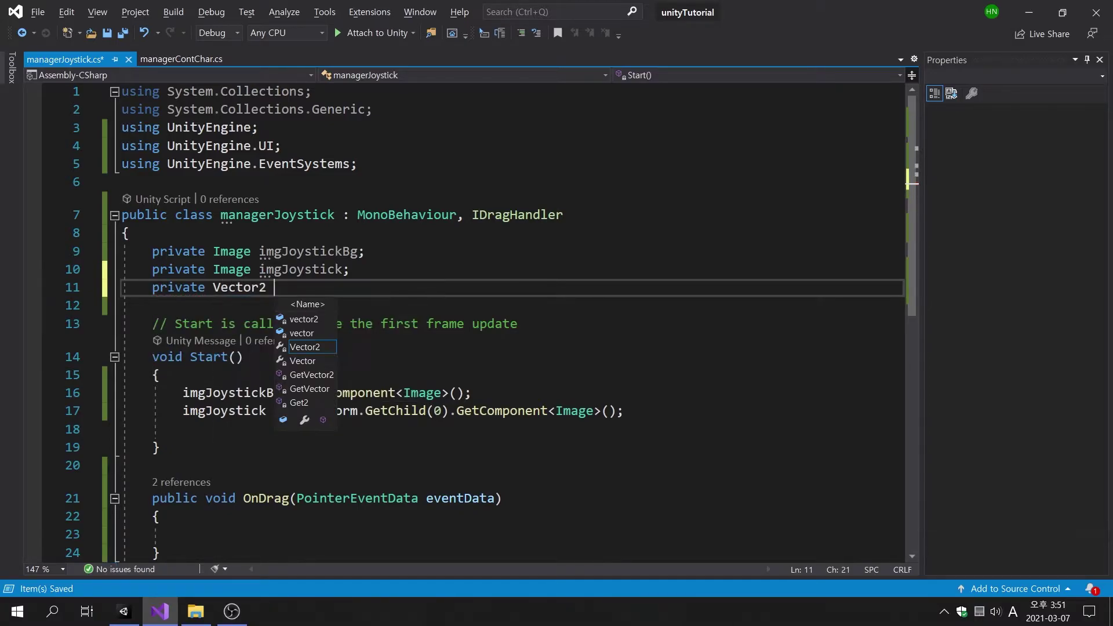
type("posIn")
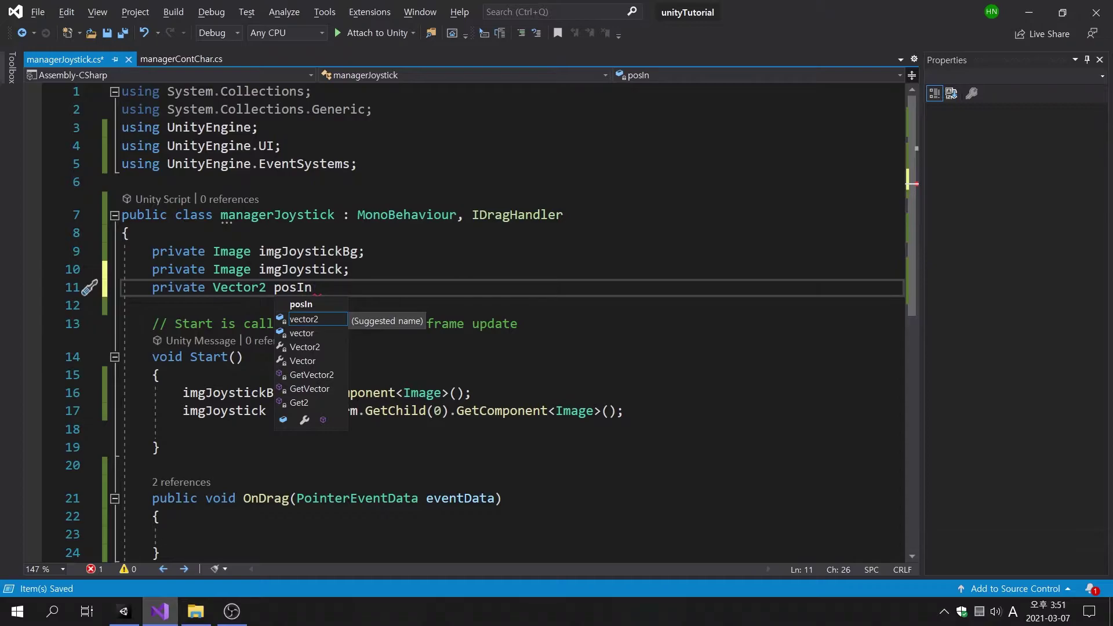
type("put;")
key("ctrl+s")
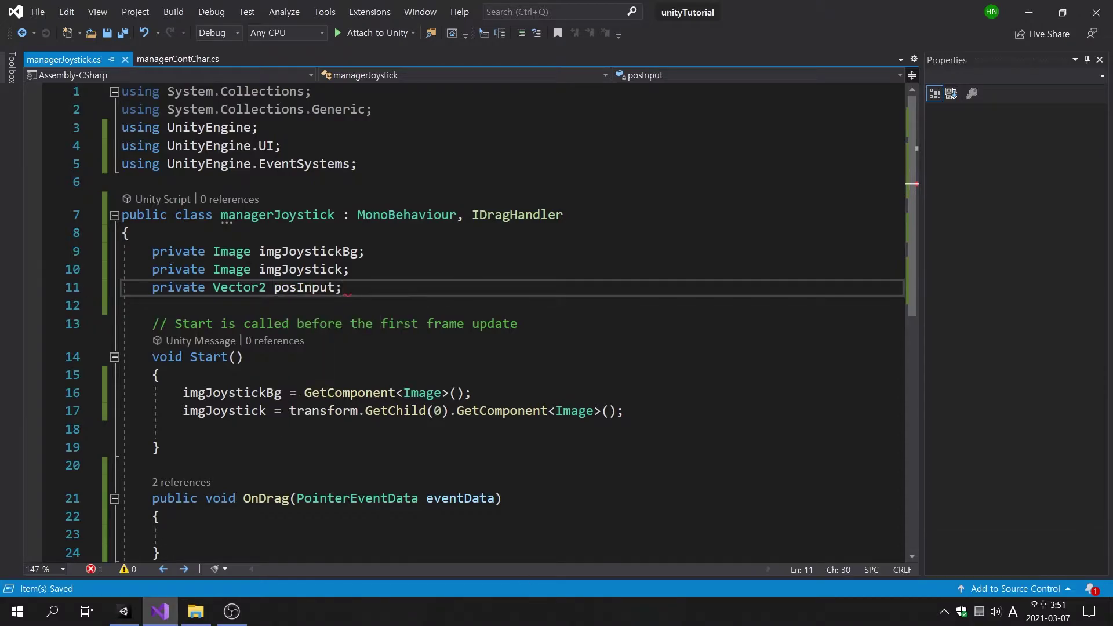
scroll(504, 322, "down", 4)
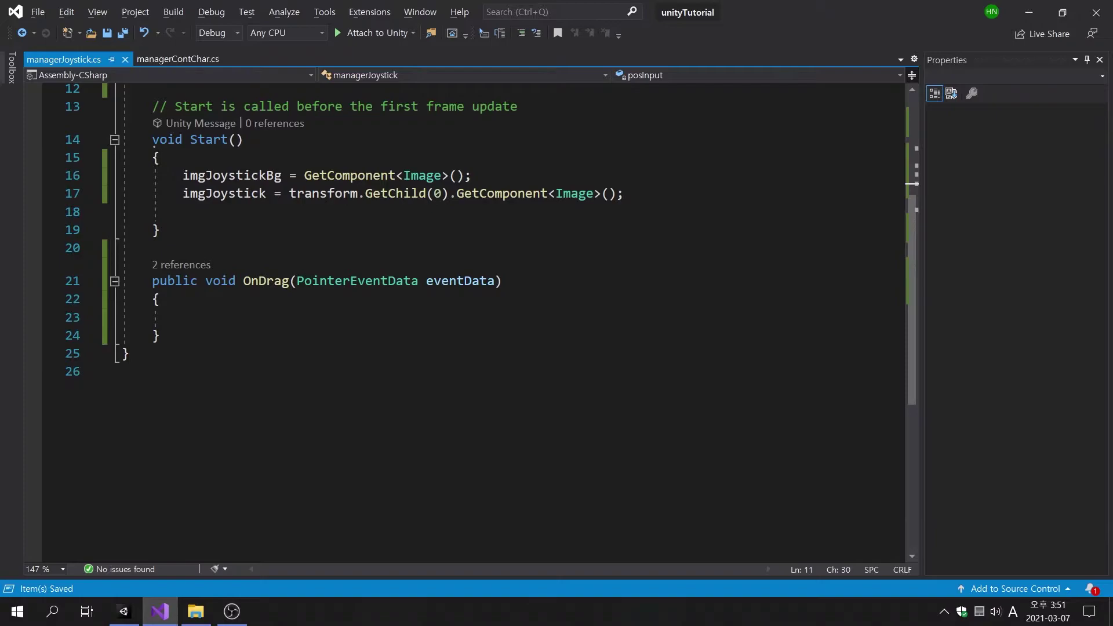
Begin an if in OnDrag calling RectTransformUtility.ScreenPointToLocalPointInRectangle
left_click(183, 316)
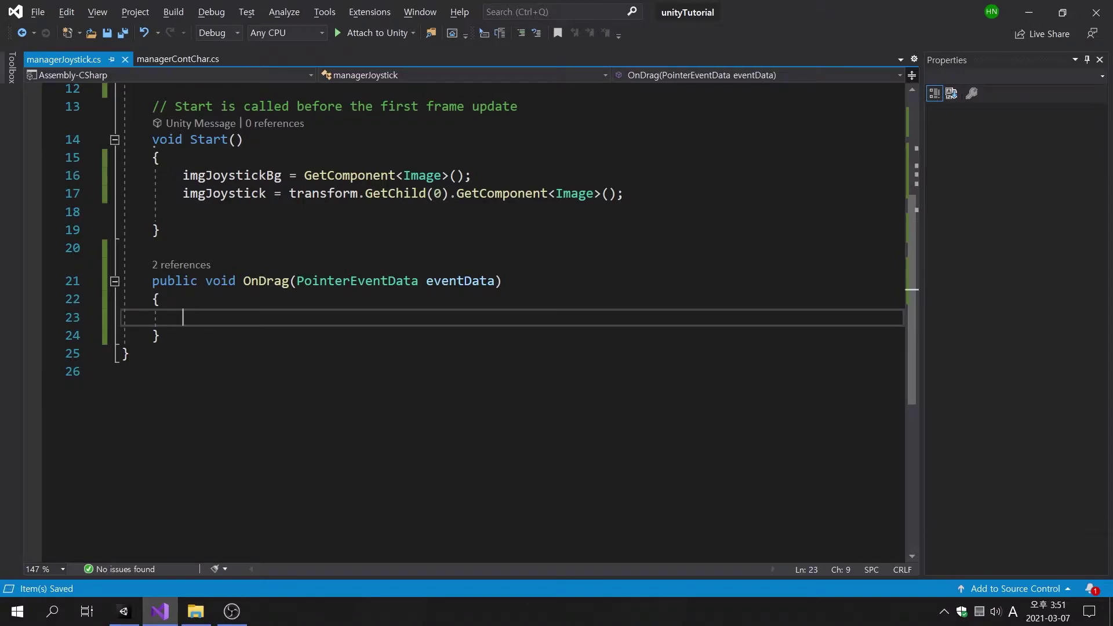
type("if (R")
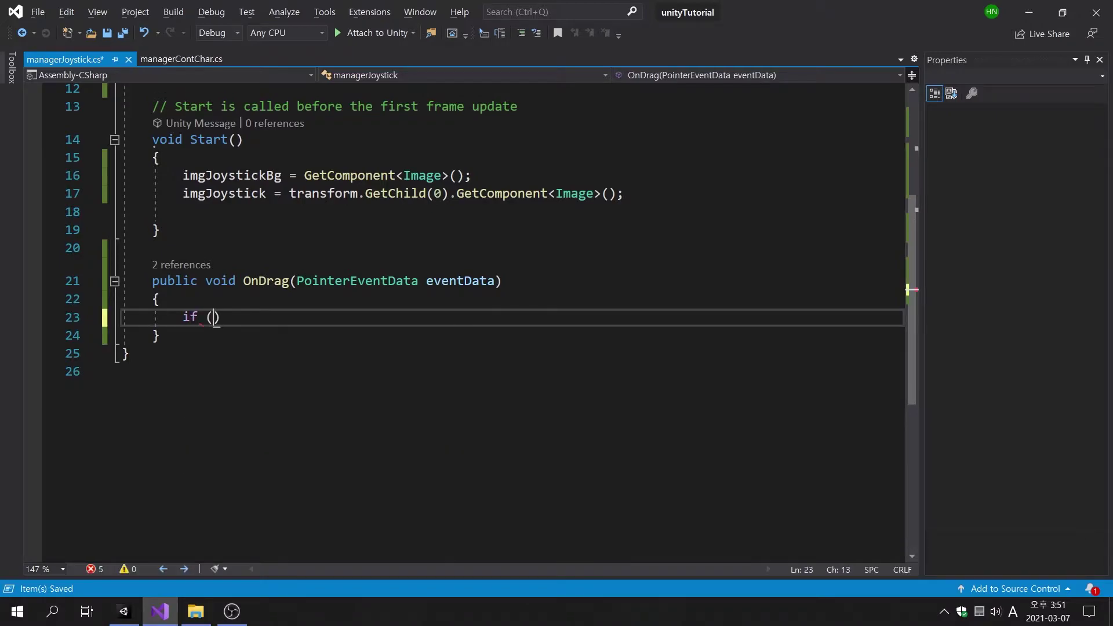
type("ect")
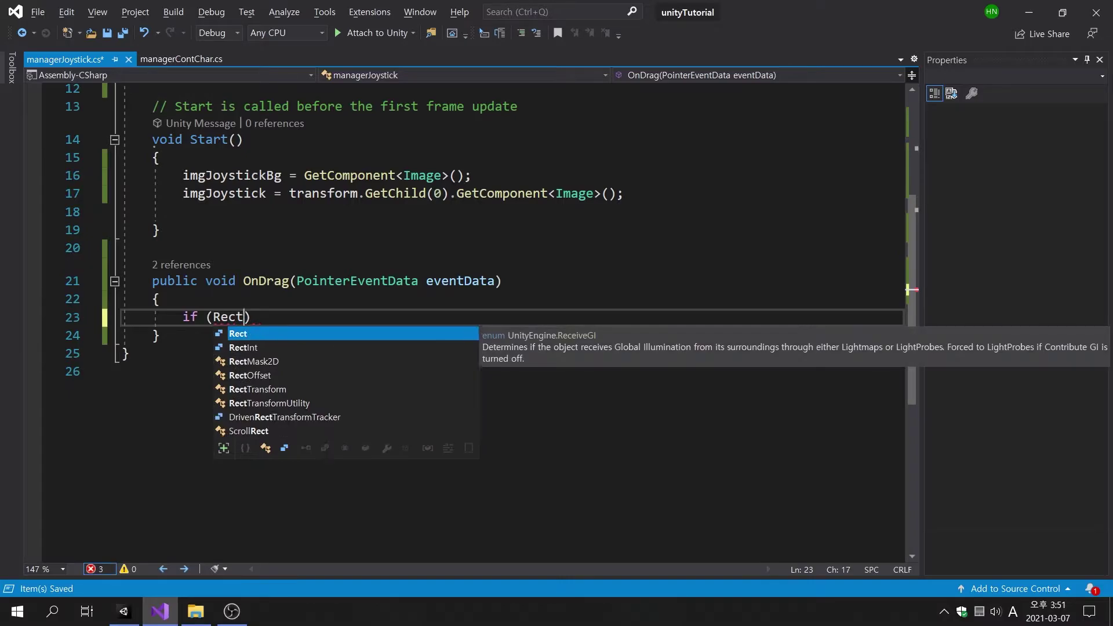
key("Down")
key("Down")
key("Down")
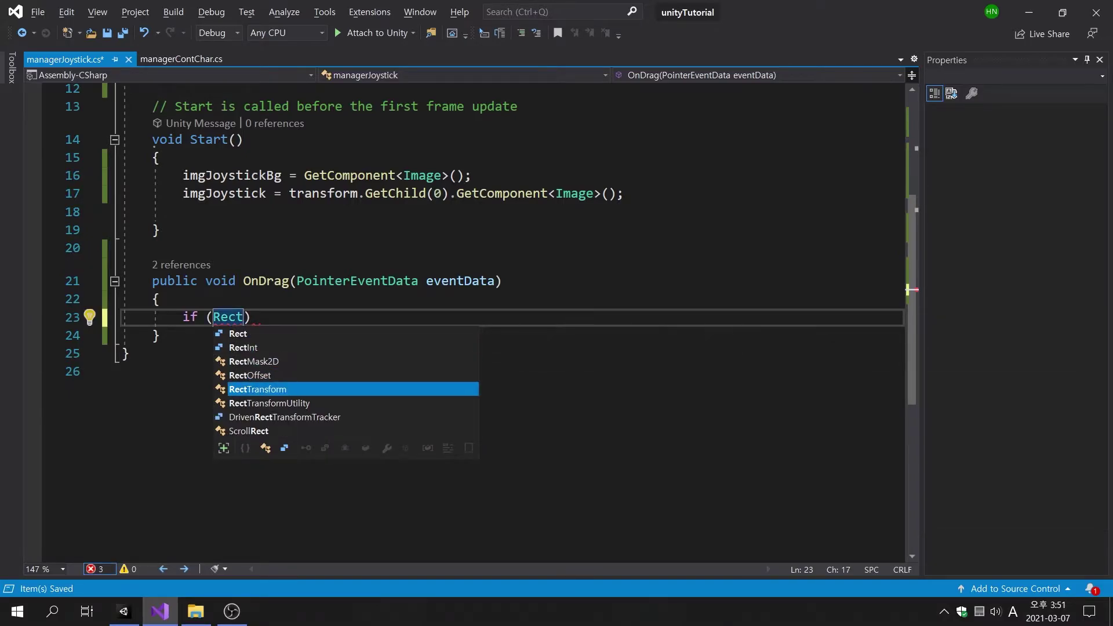
key("Down")
key("Tab")
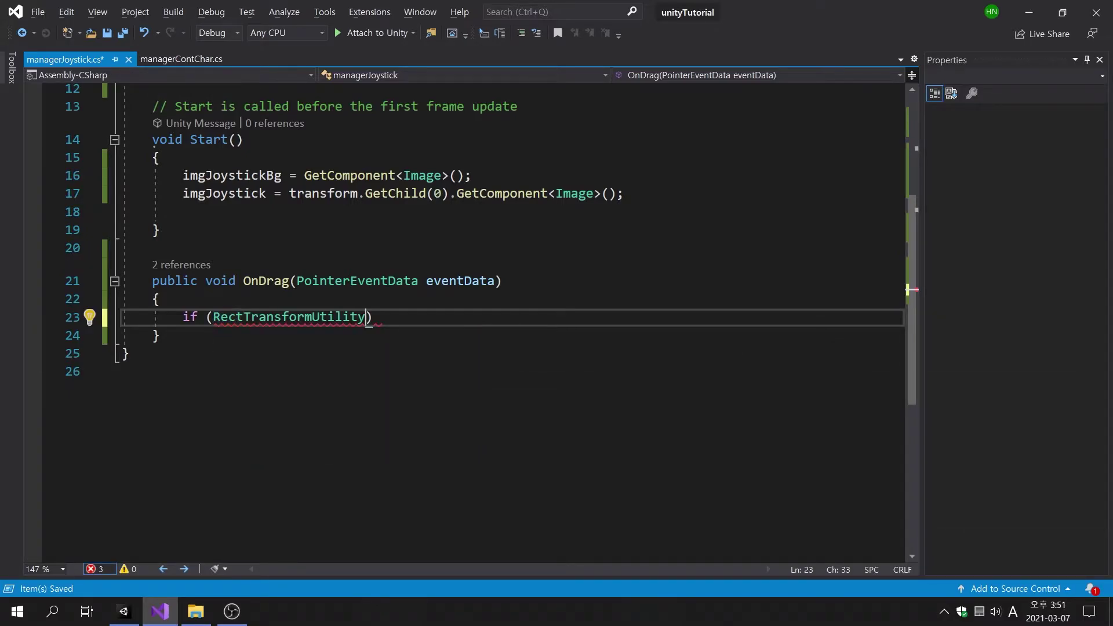
type(".Scree")
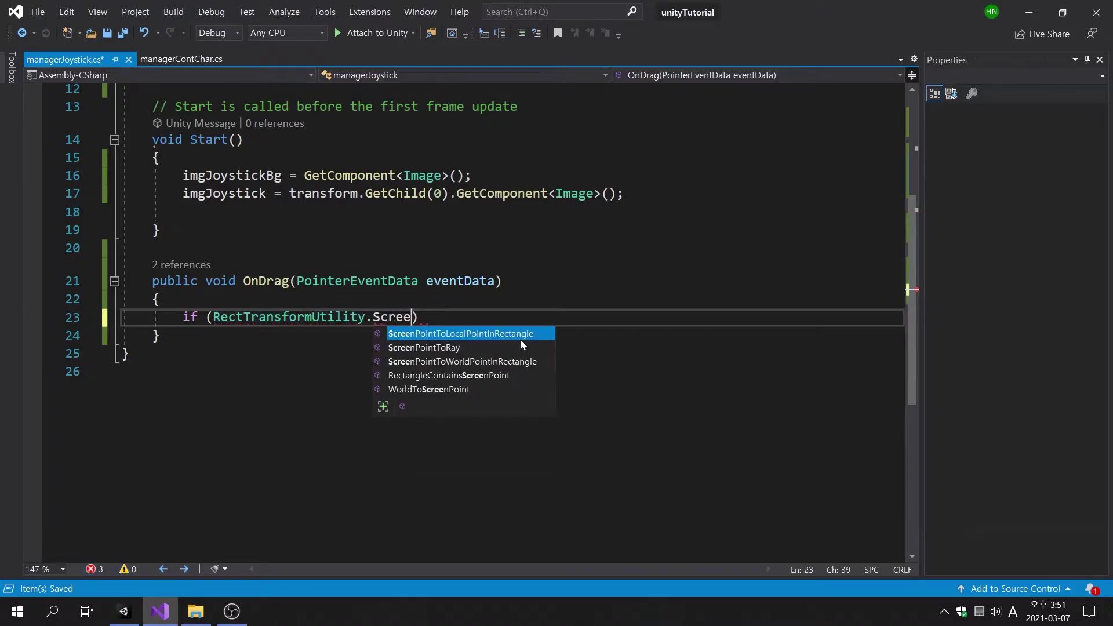
key("Tab")
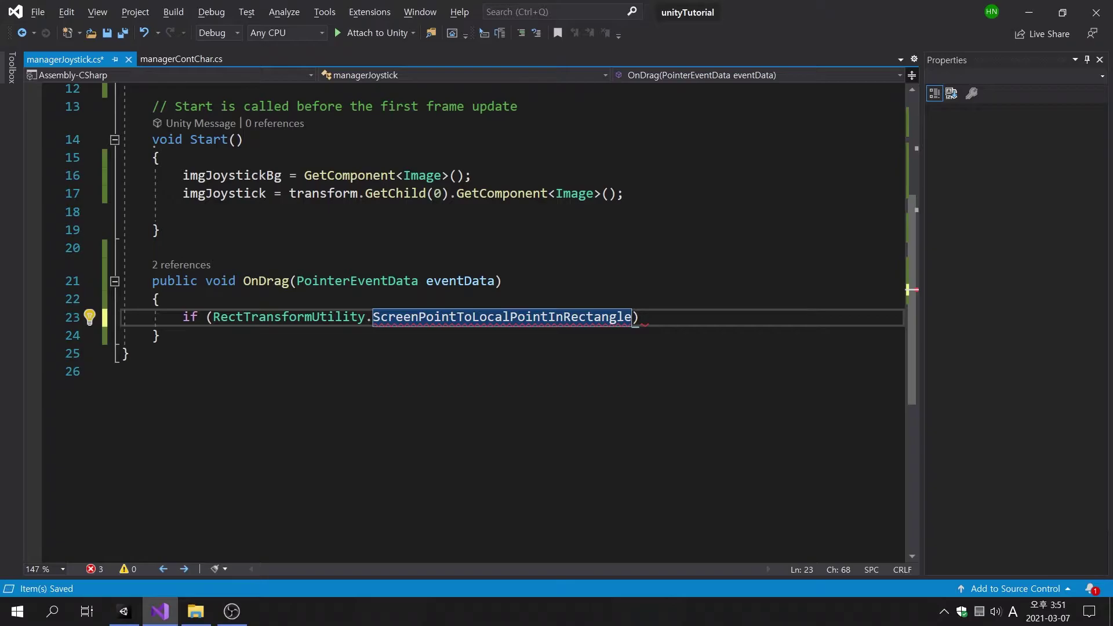
type("(")
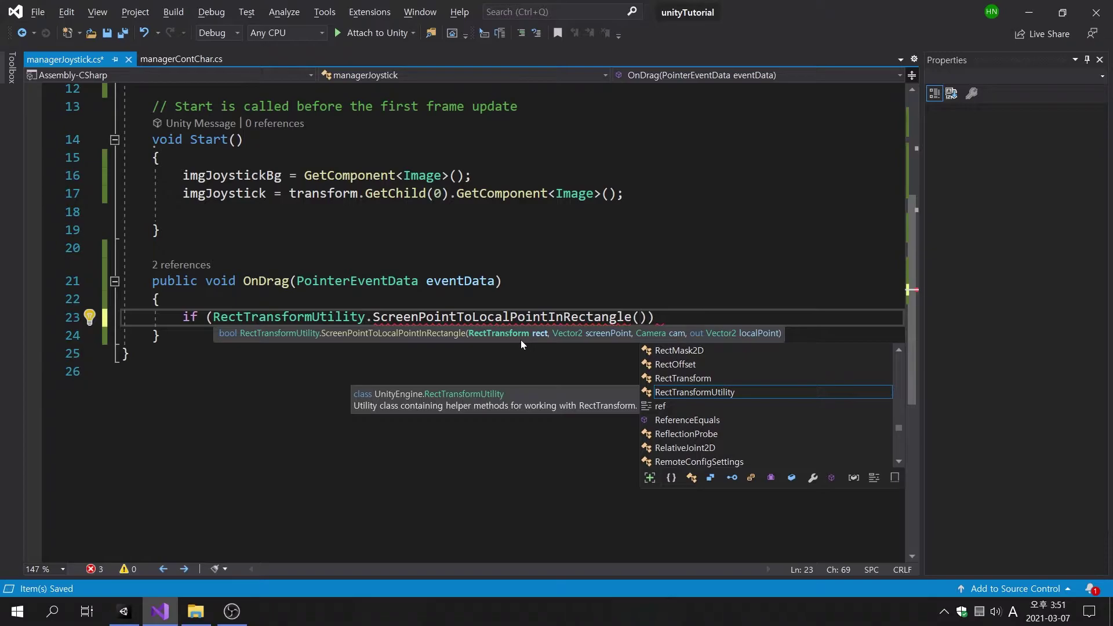
Pass imgJoystickBg.rectTransform and eventData.position as the first two arguments
key("Return")
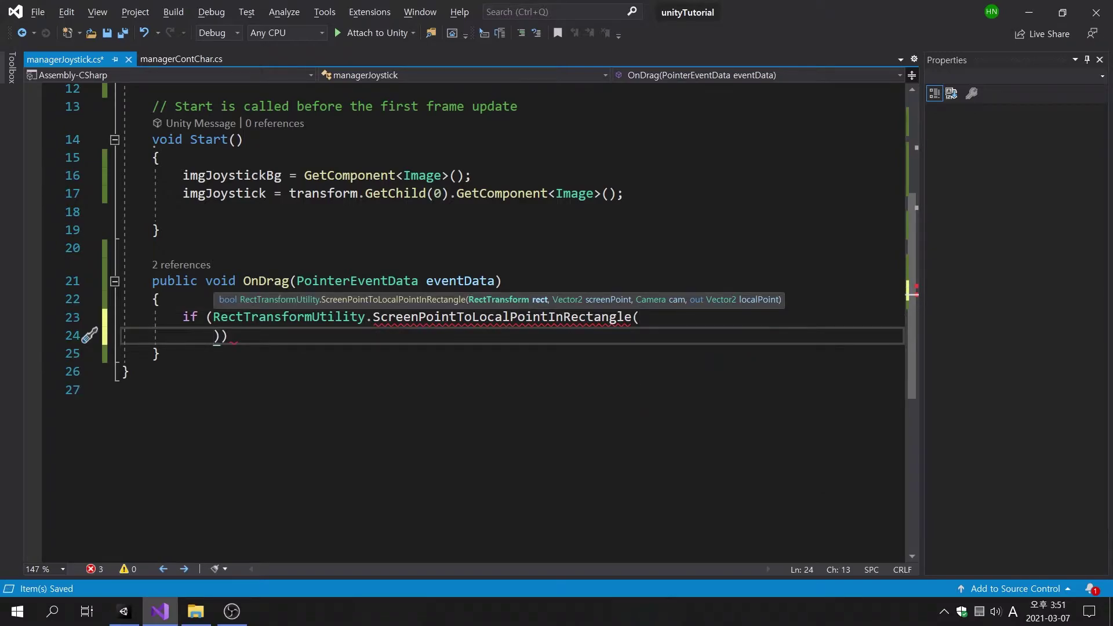
type("img")
key("Down")
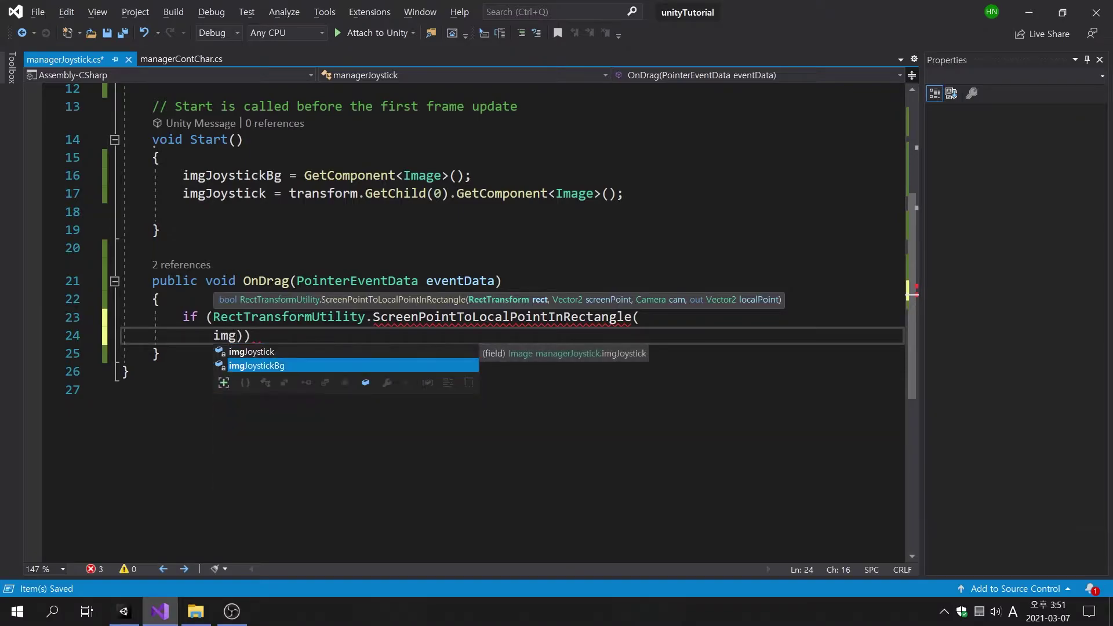
key("Tab")
type(".Re")
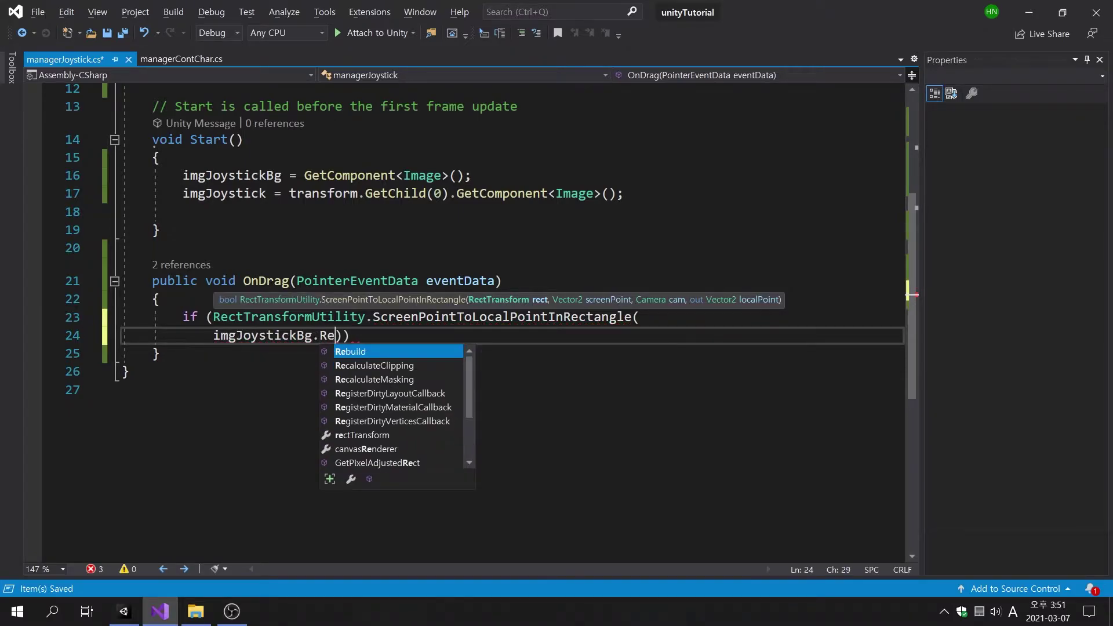
type("ct")
key("Tab")
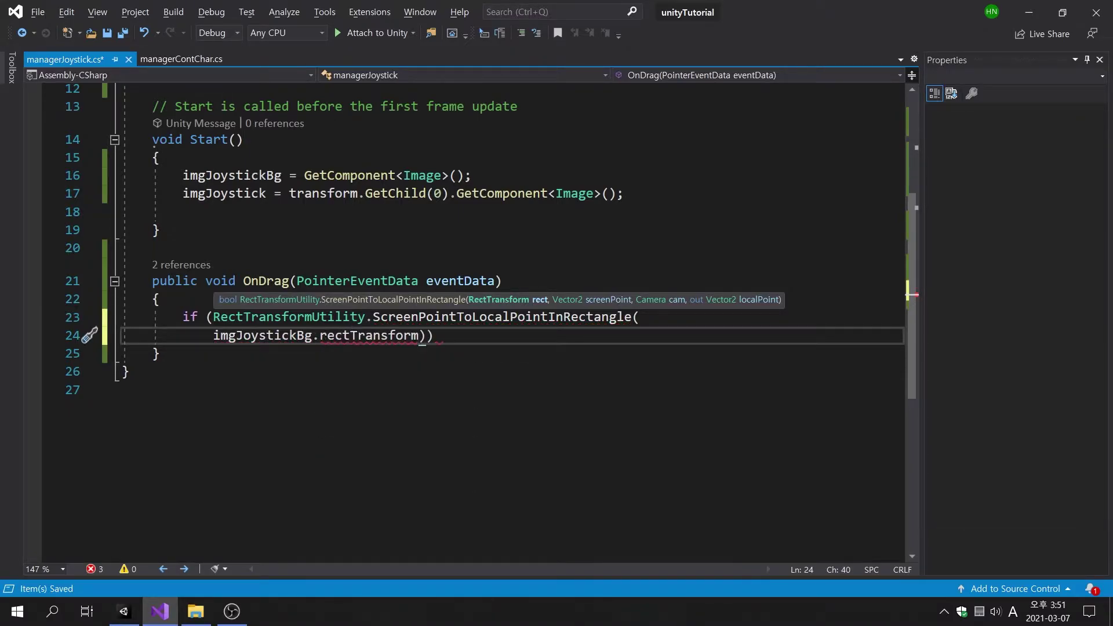
type(",")
key("Return")
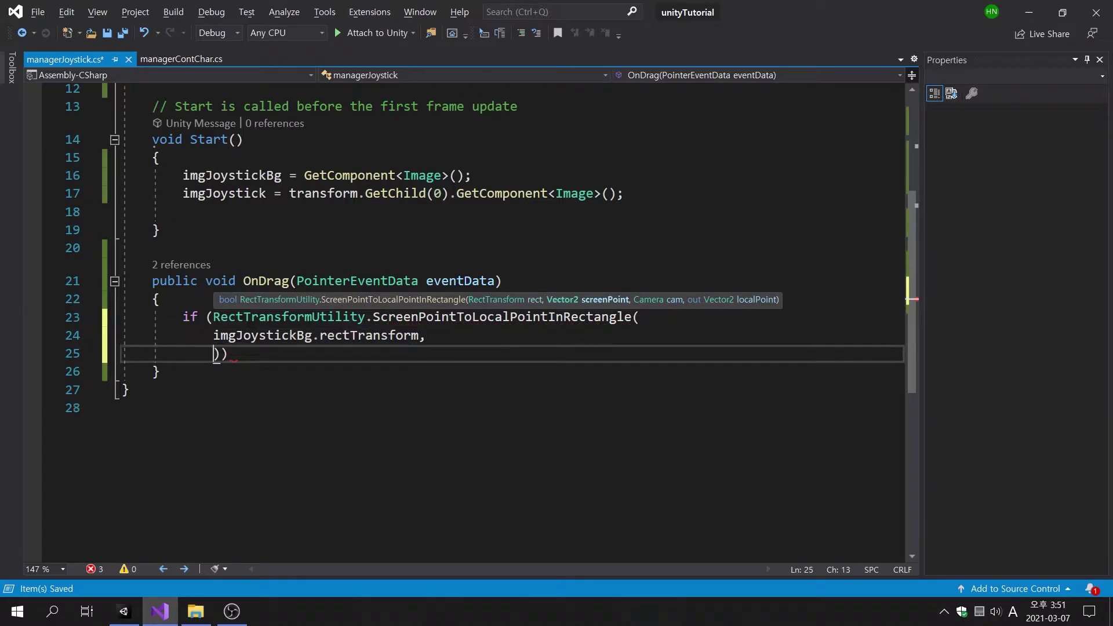
type("even")
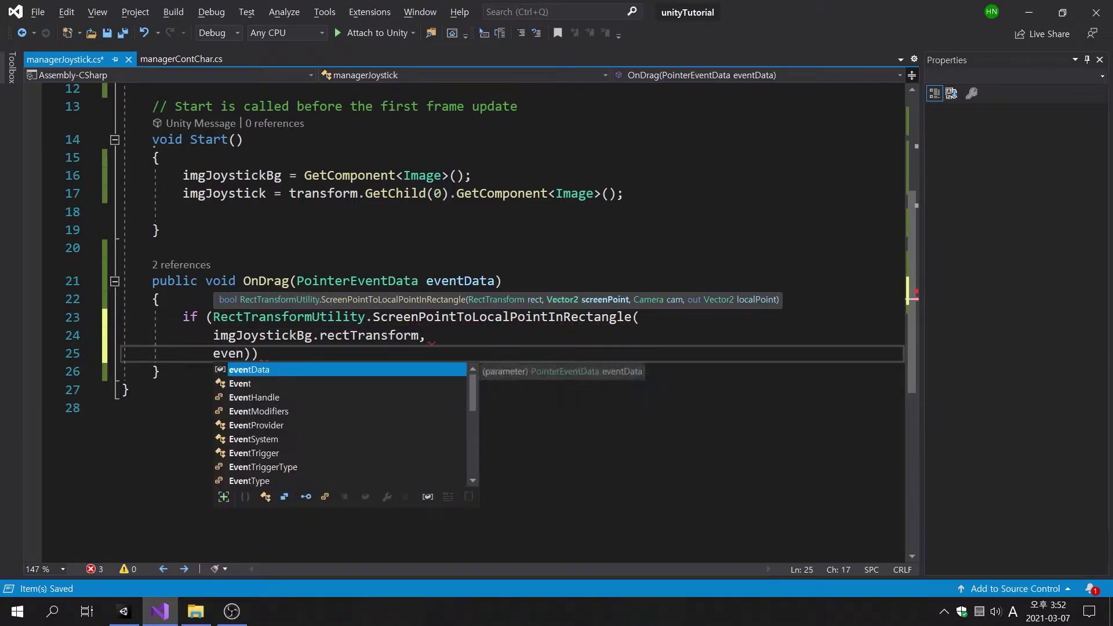
key("Tab")
type(".pos")
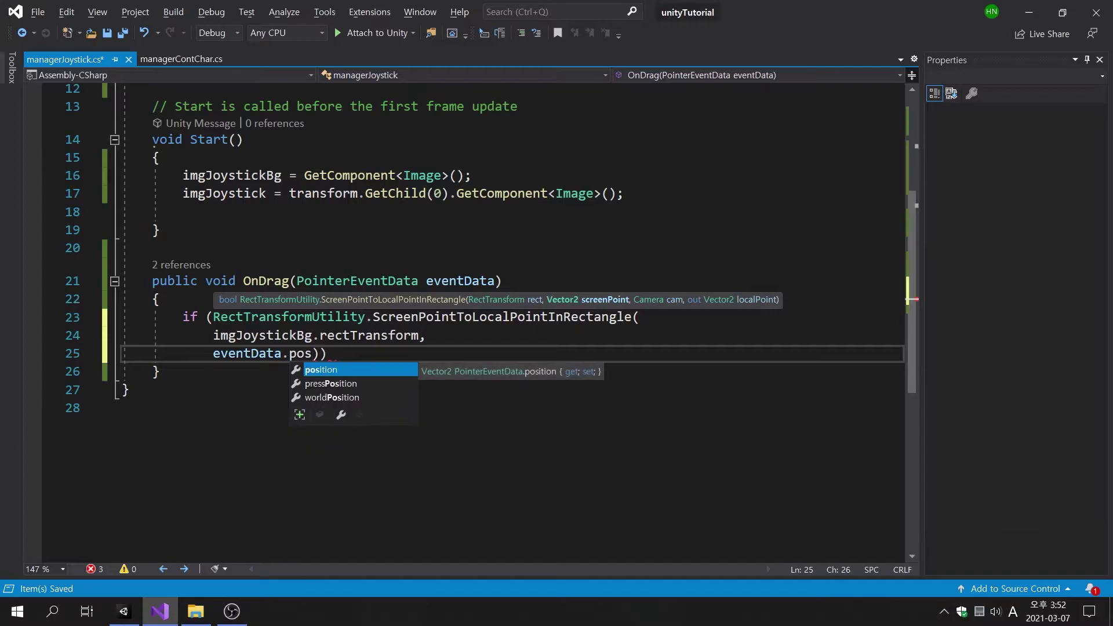
key("Tab")
type(",")
Add eventData.pressEventCamera and out posInput, then open the if body
key("Return")
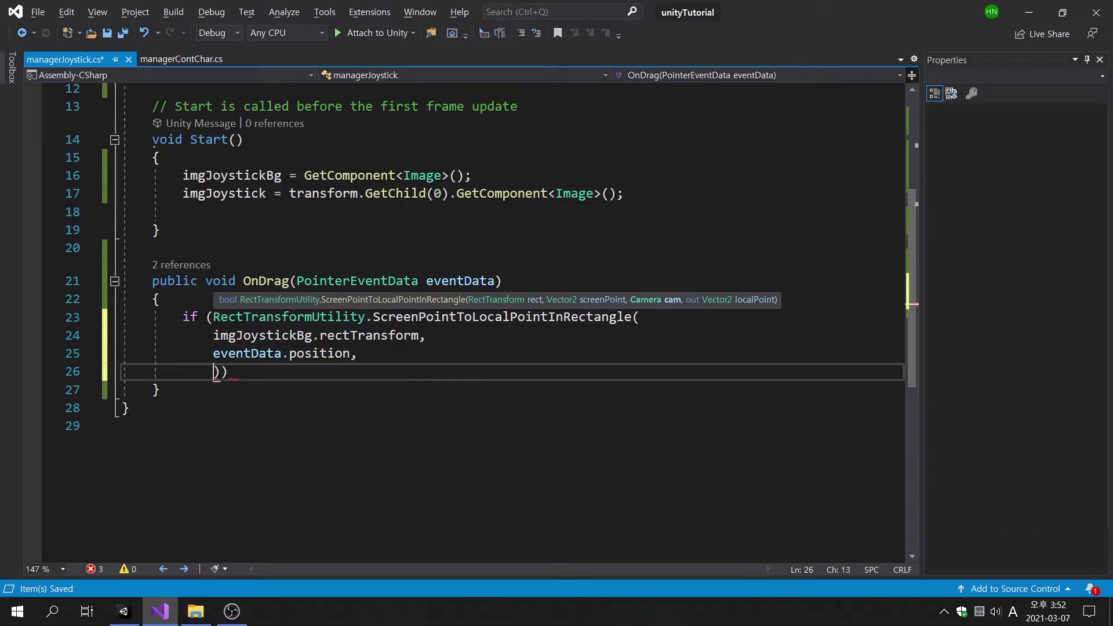
type("eve")
key("Tab")
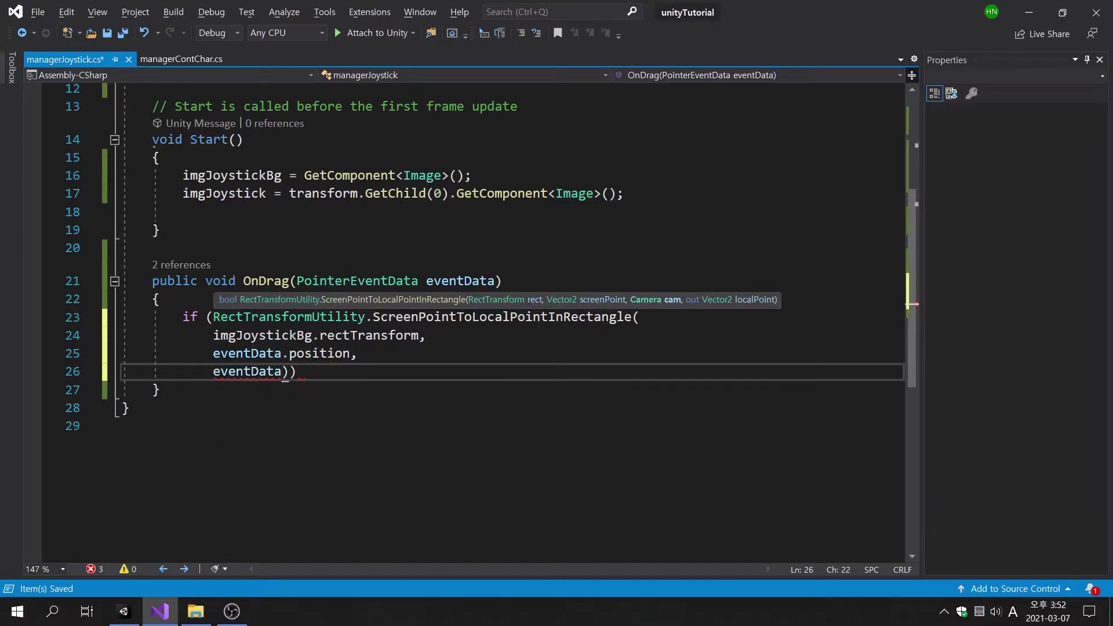
type(".press")
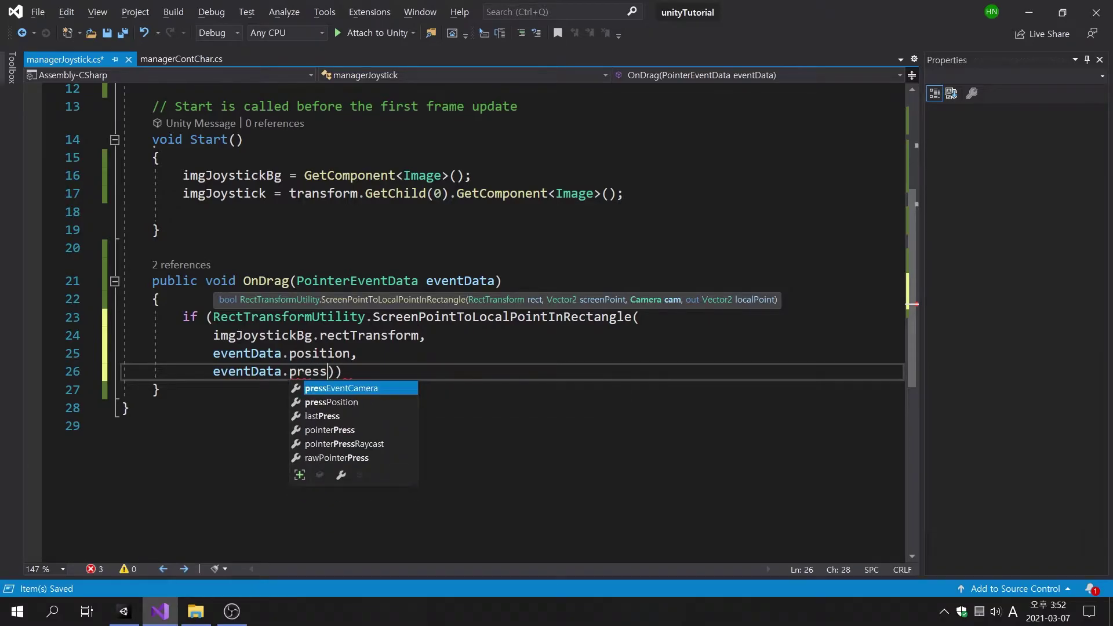
key("Tab")
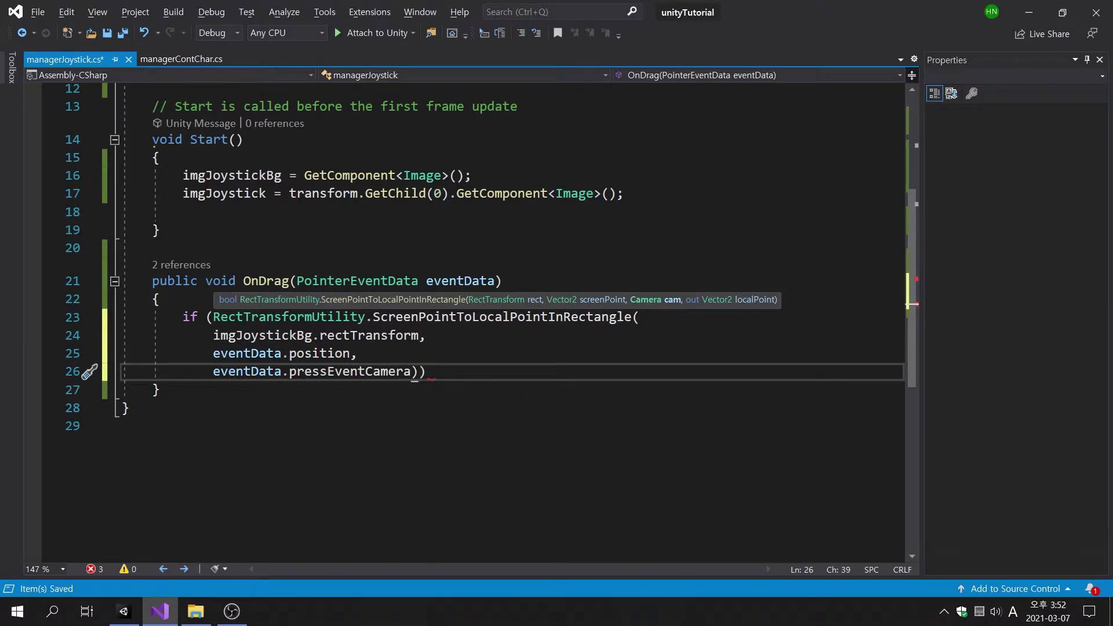
type(",")
key("Return")
type("out ")
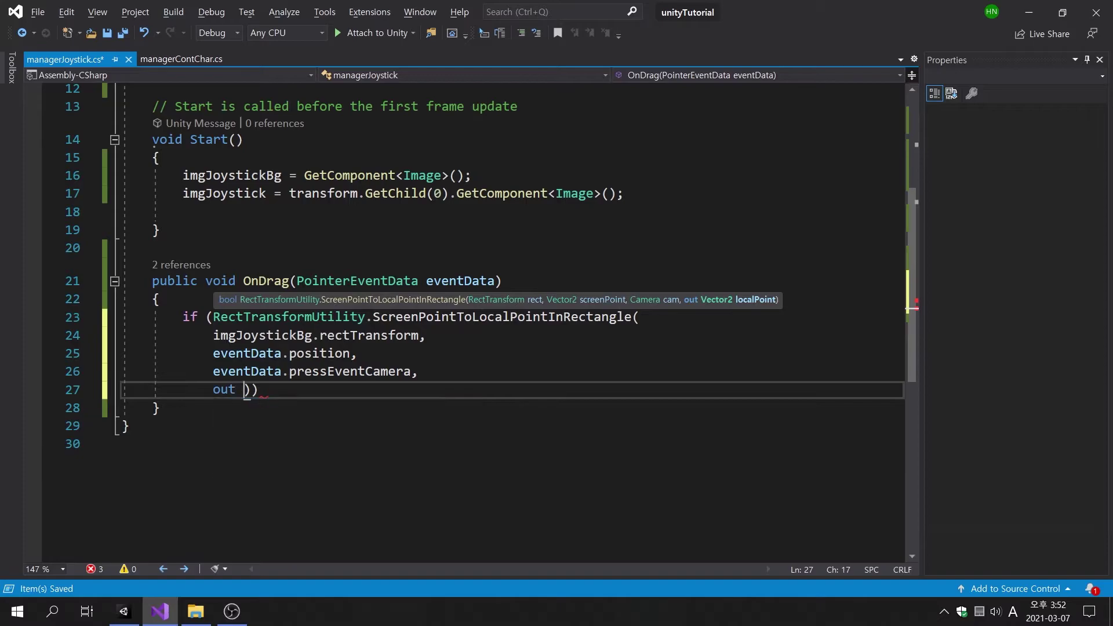
type("po")
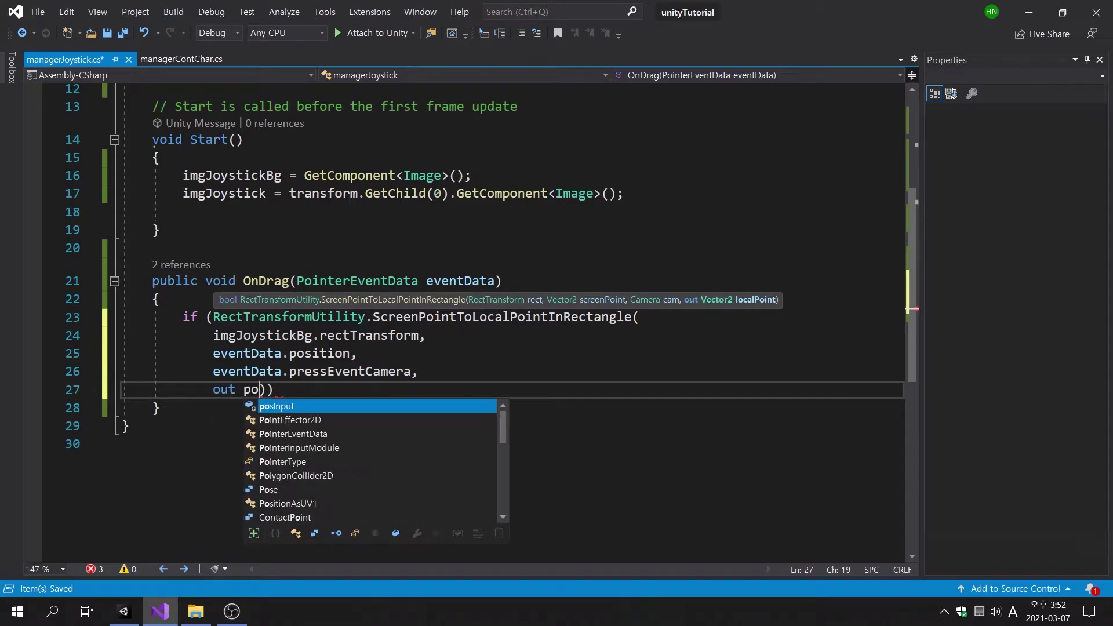
key("Tab")
key("End")
key("Return")
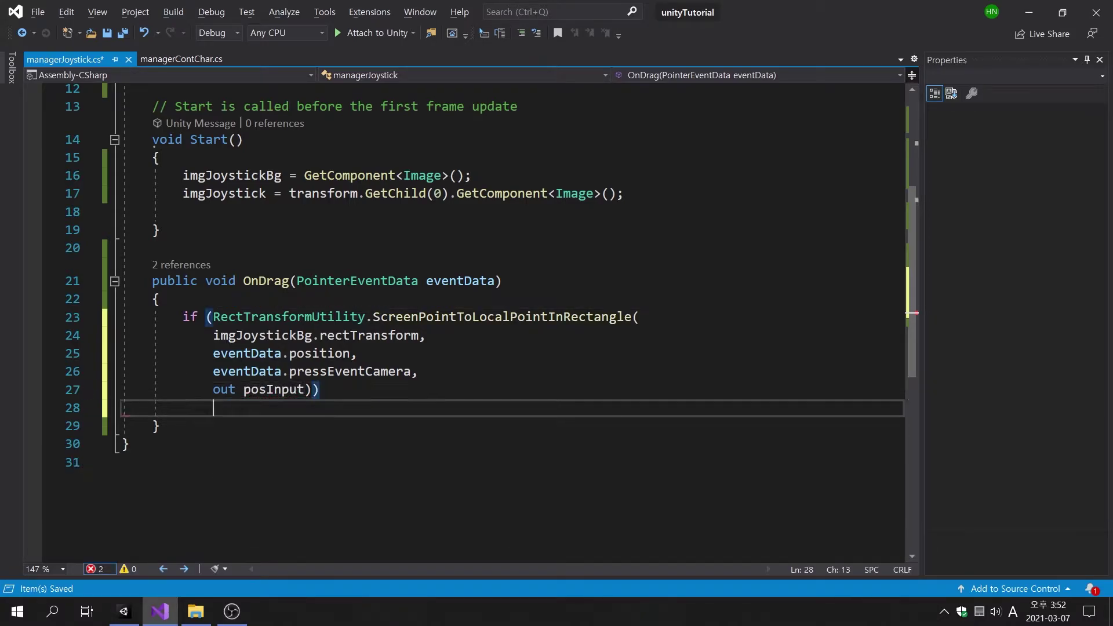
type("{")
key("Return")
type("De")
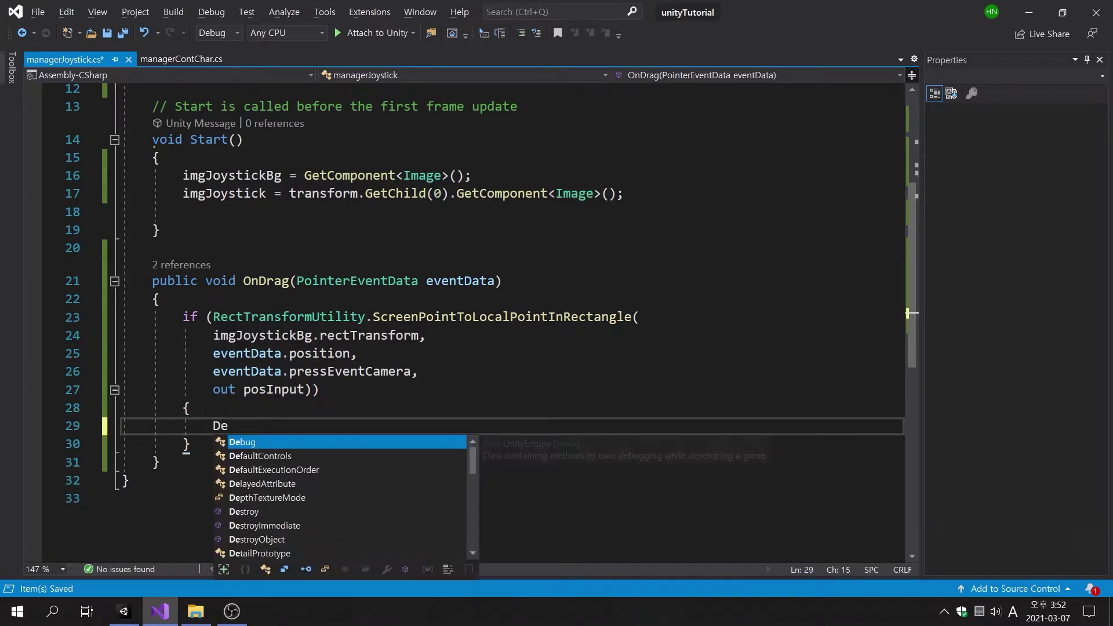
type("bug.Lo")
Inside the if block, add Debug.Log(posInput.x.ToString() + "/" + posInput.y.ToString())
key("Tab")
type("(")
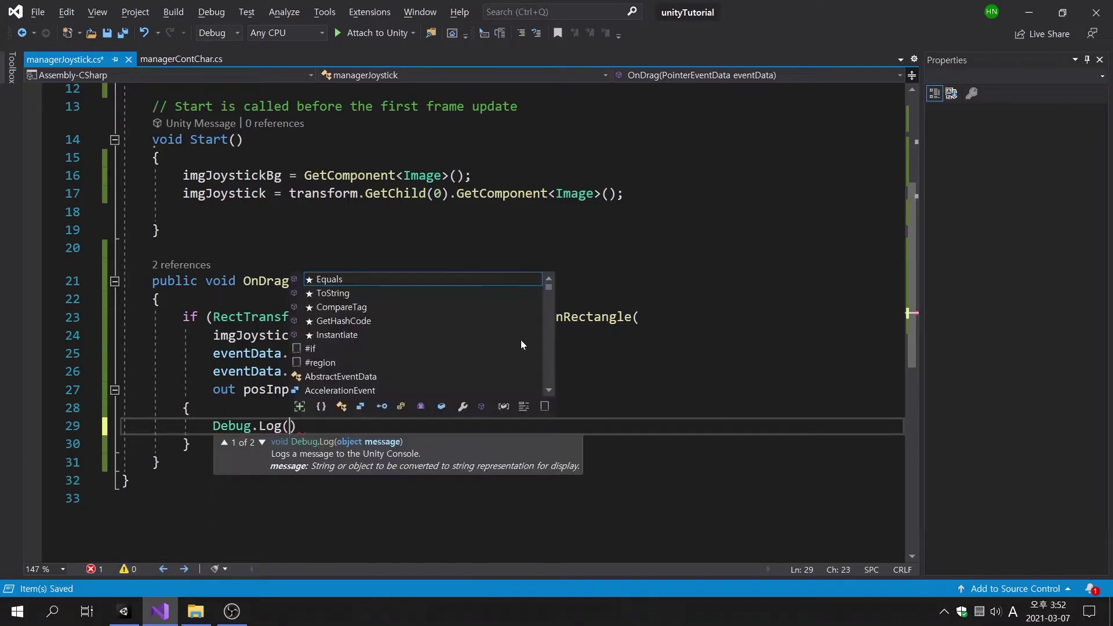
type("pos")
key("Tab")
type(".x")
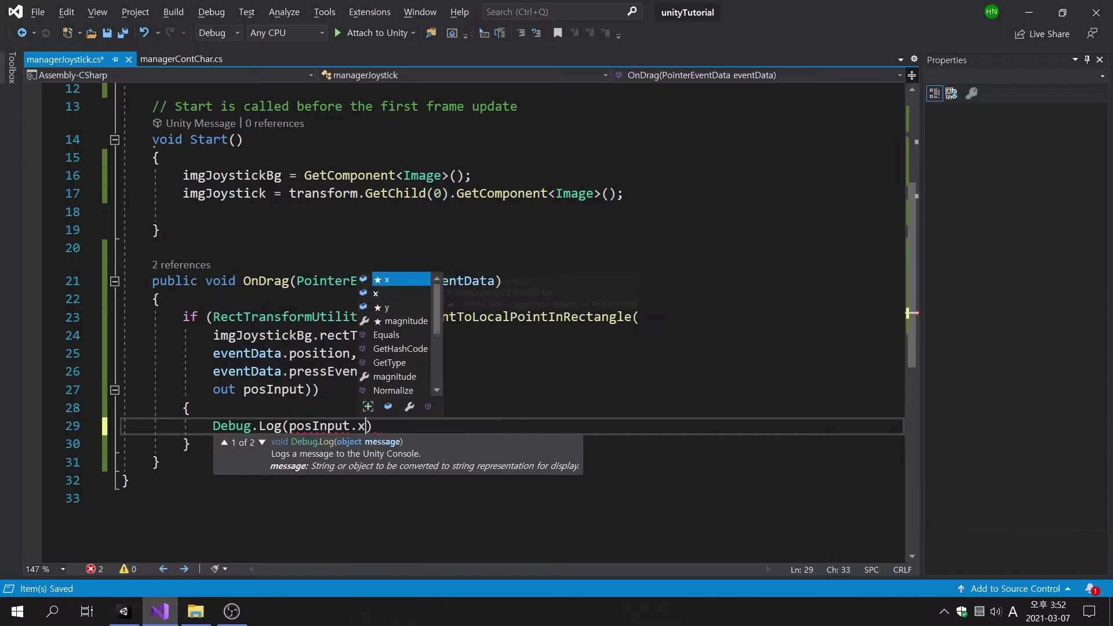
type(".")
key("Tab")
type("(")
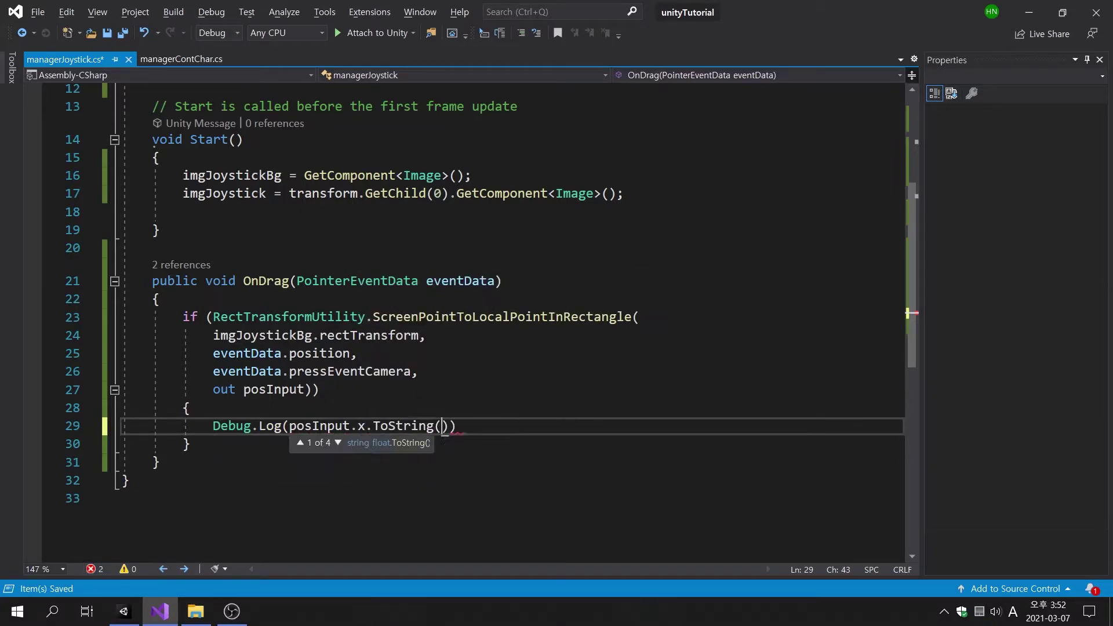
type(" + \"/")
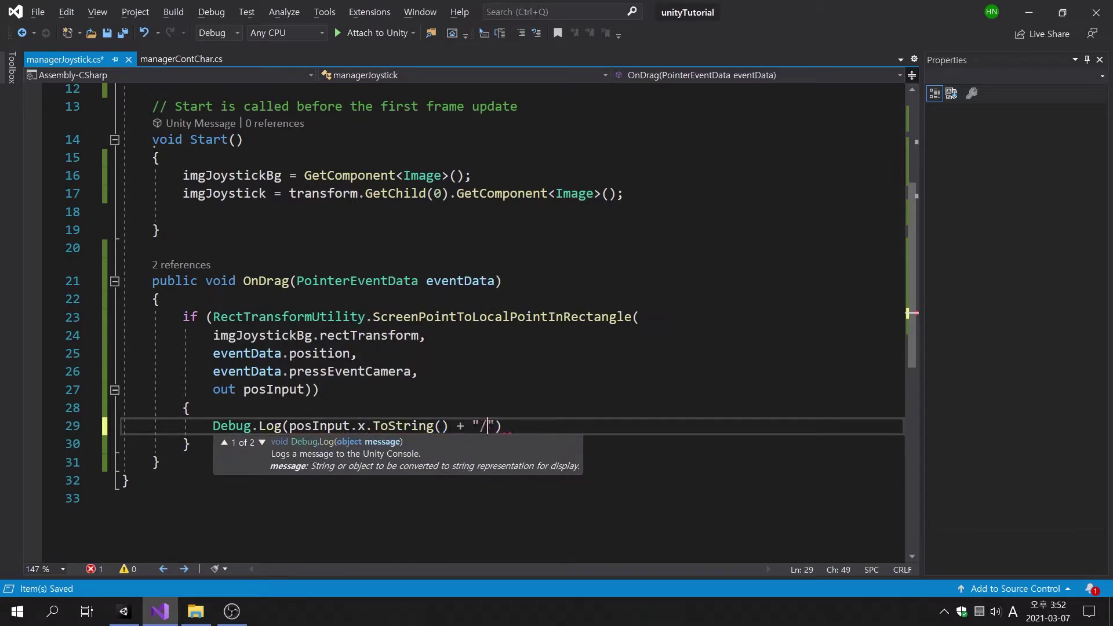
type("pos")
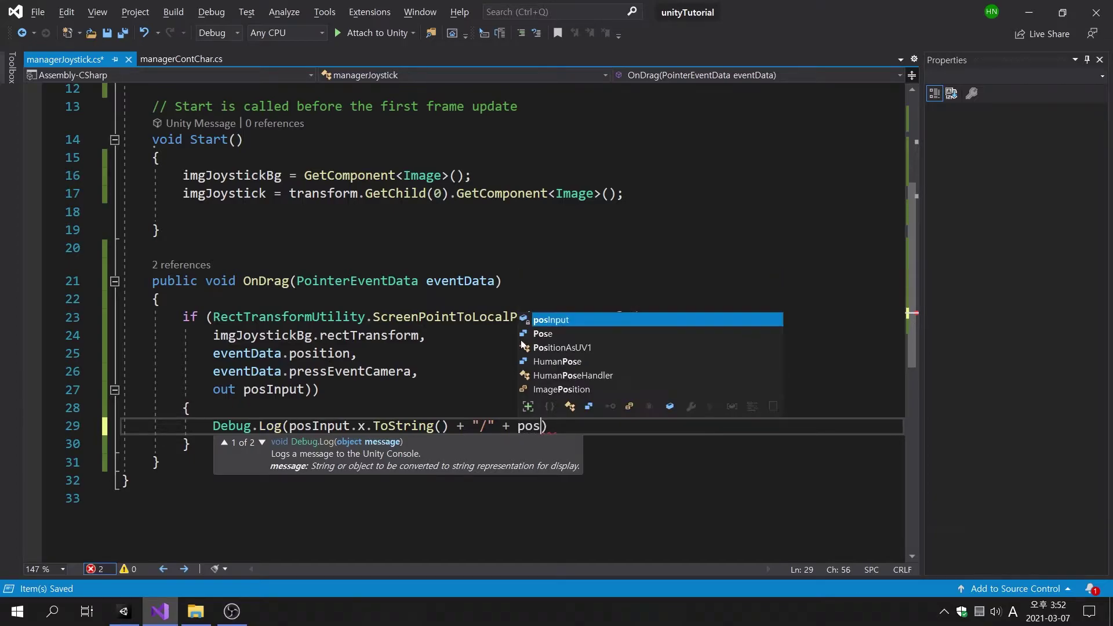
key("Tab")
type(".y.to")
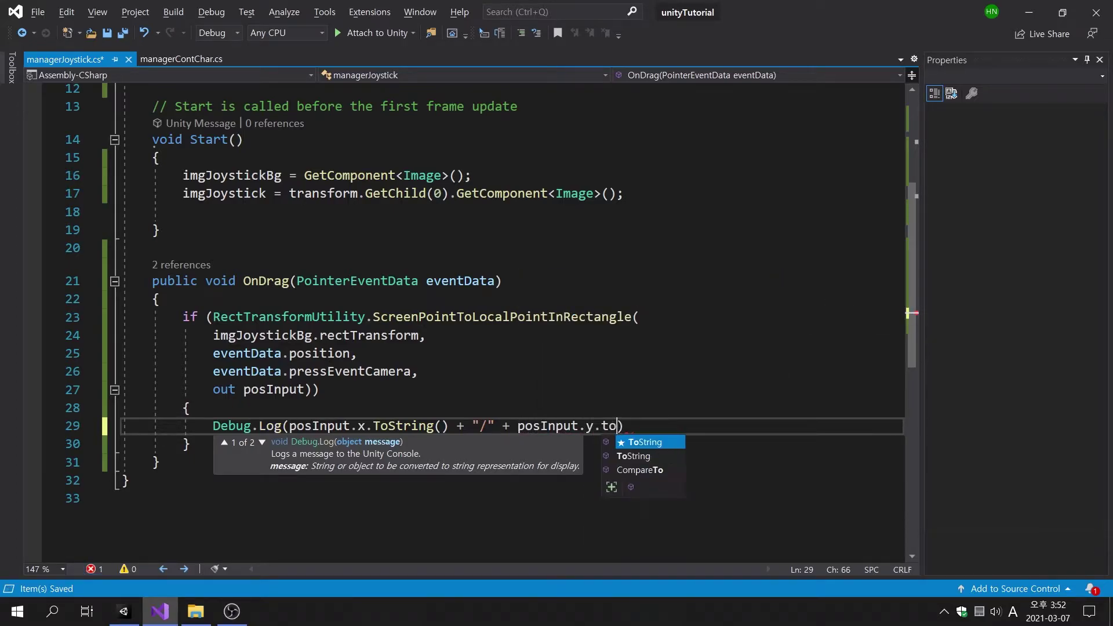
key("Tab")
type("());")
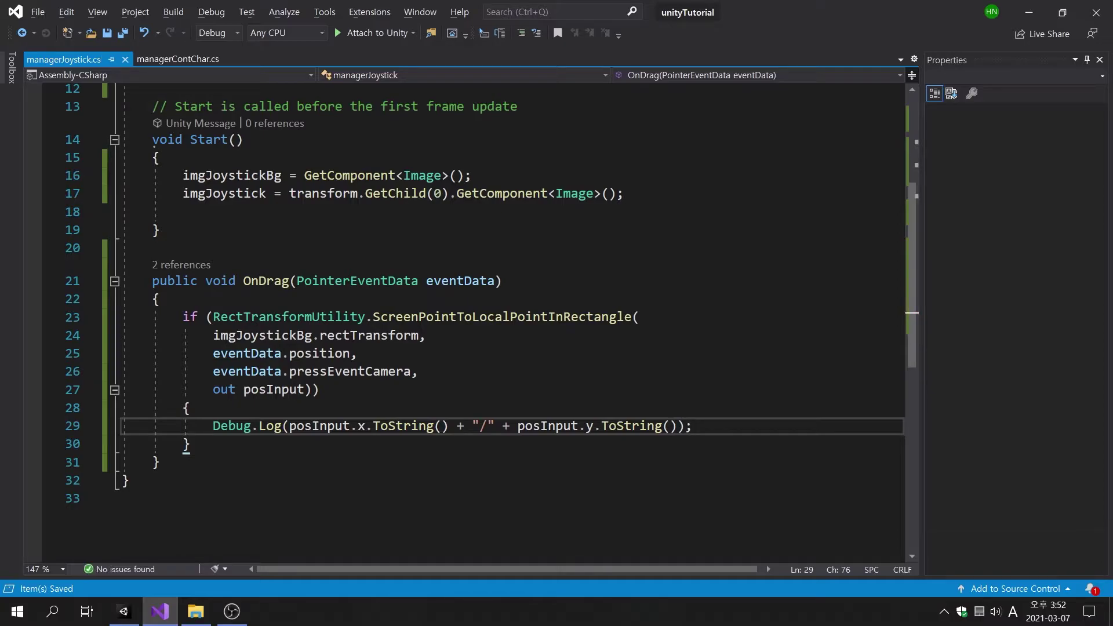
Play the Unity scene and drag the on-screen joystick to print x/y logs, then return to Visual Studio
left_click(124, 610)
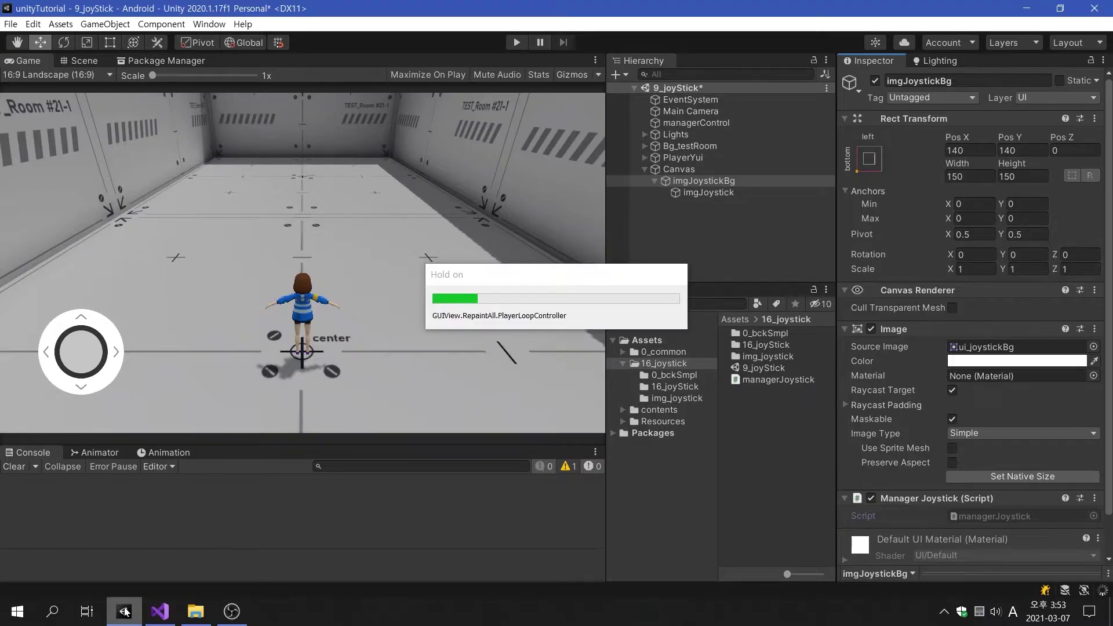
left_click(516, 44)
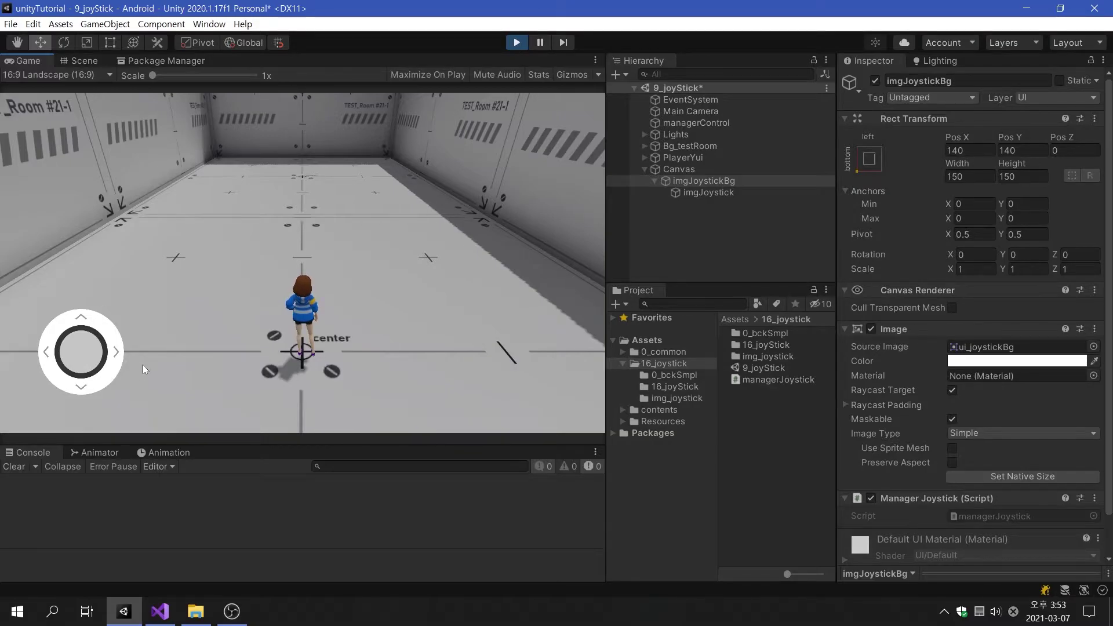
left_click_drag(77, 350, 82, 266)
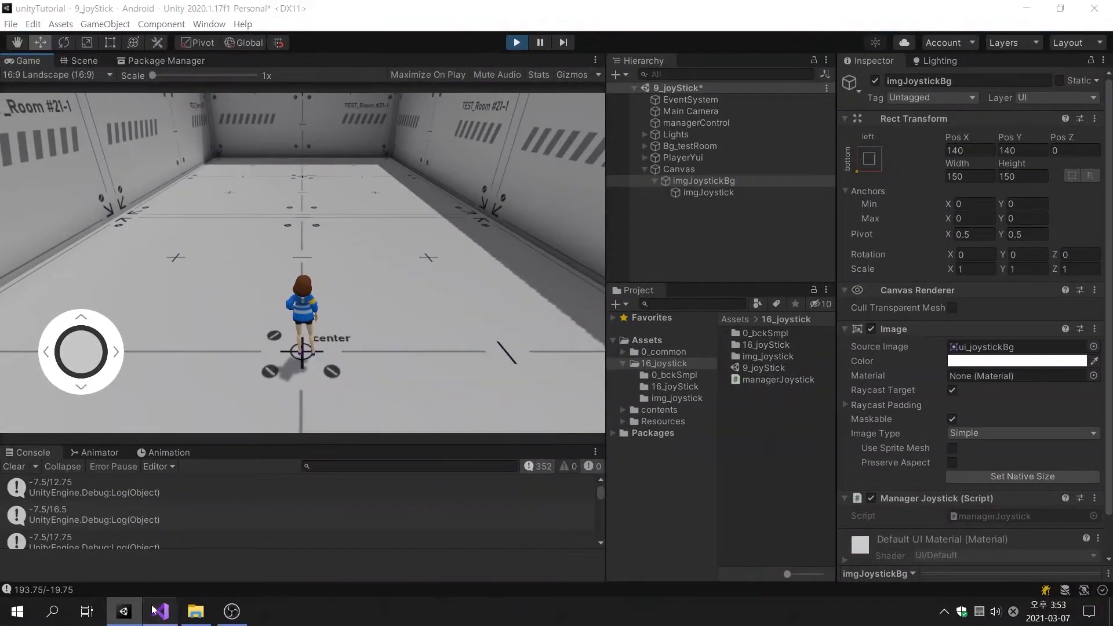
left_click(153, 611)
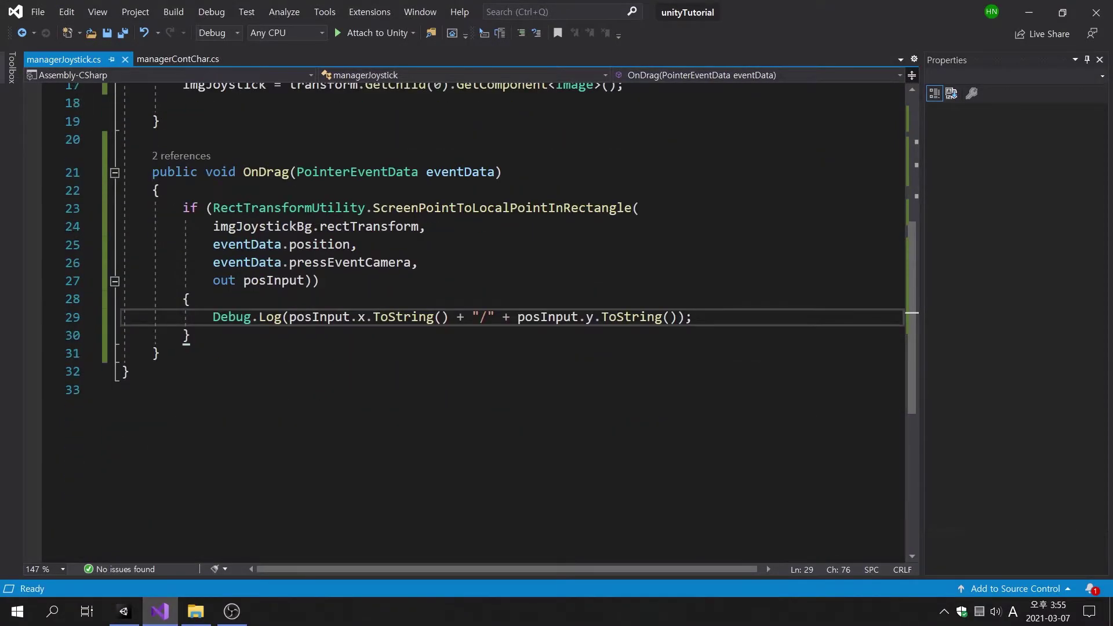
Above the log call, add posInput.x = posInput.x / (imgJoystickBg.rectTransform.sizeDelta.x)
key("ctrl+Return")
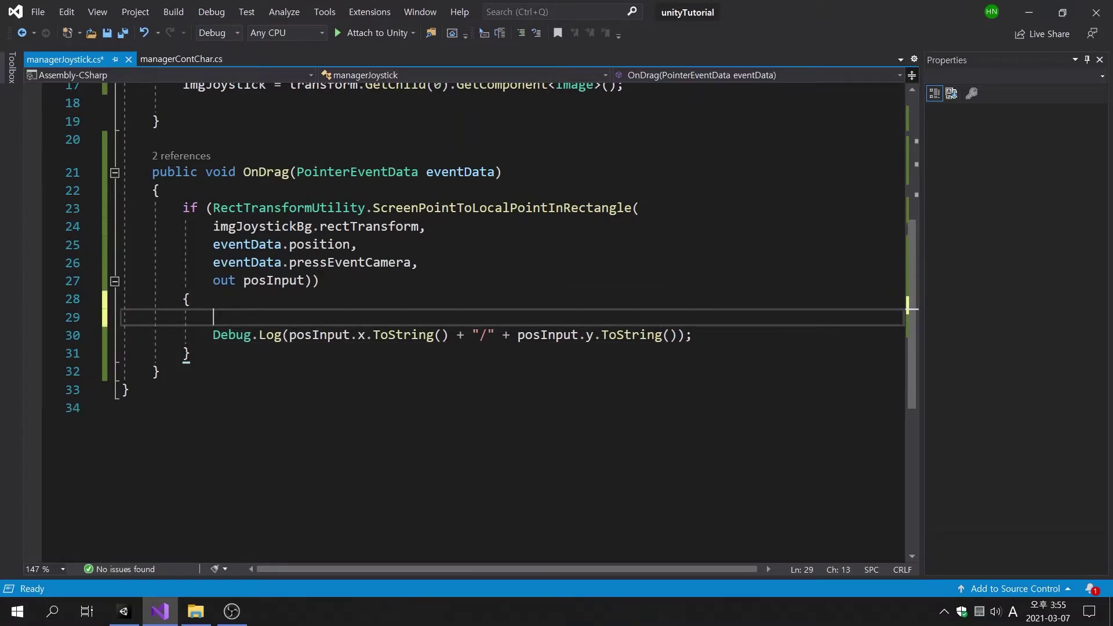
type("posInput.")
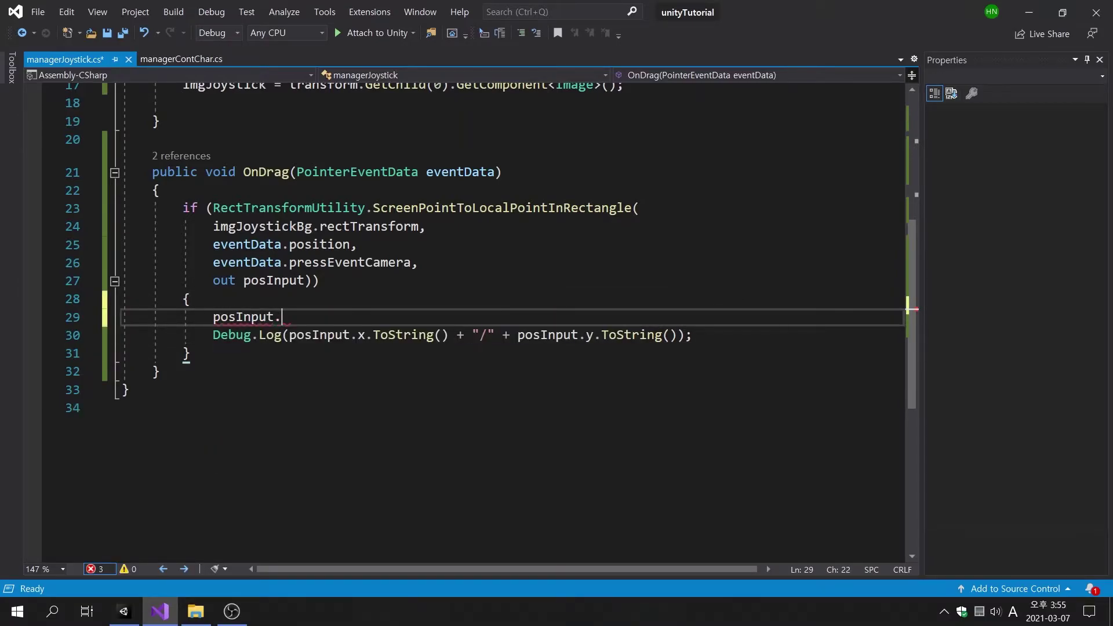
type("x = ")
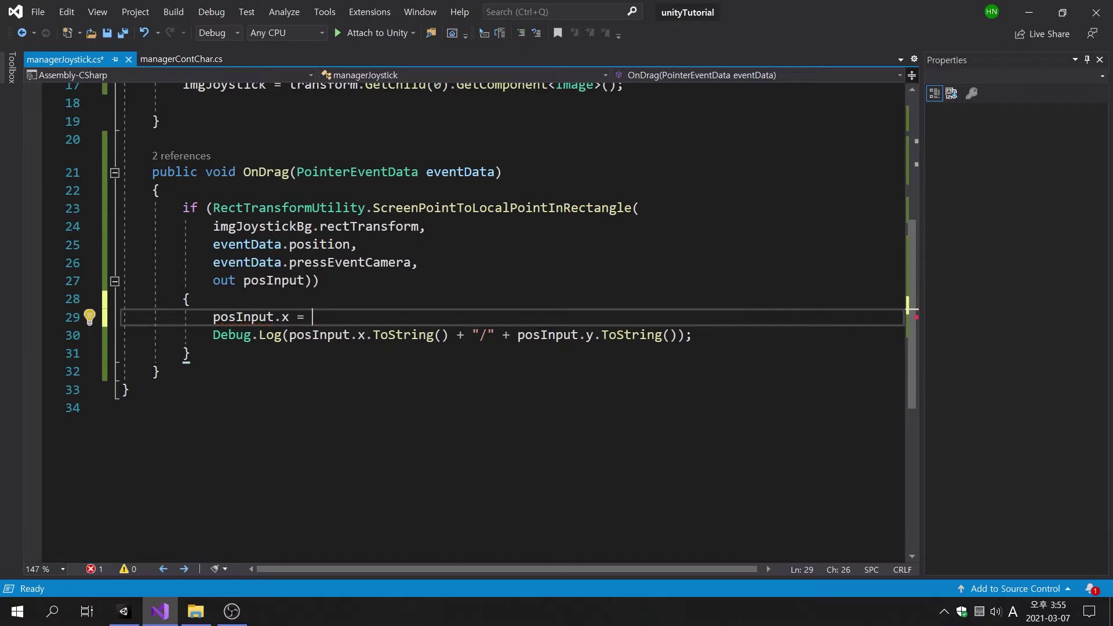
type("po")
key("Tab")
type(".x")
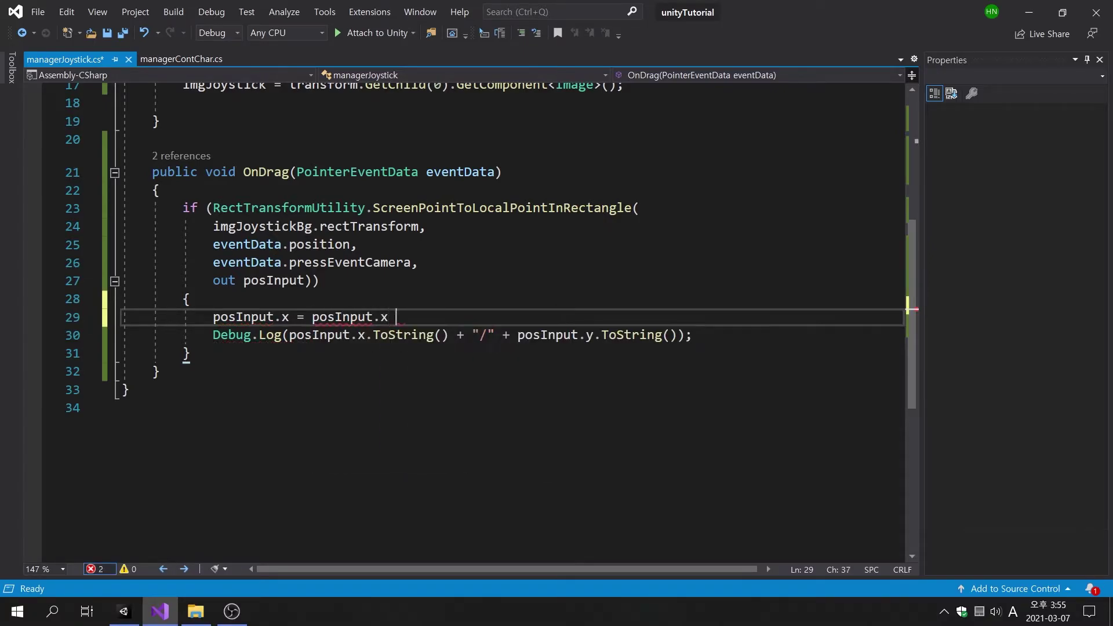
type(" / ")
type("()")
type("img);")
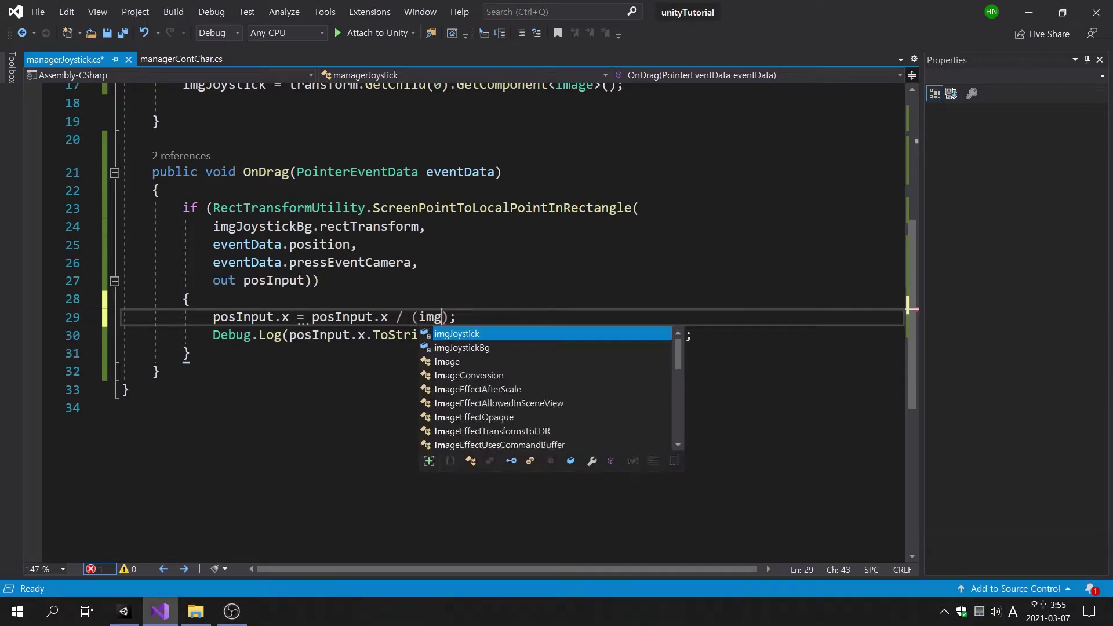
key("Tab")
type(".Rect")
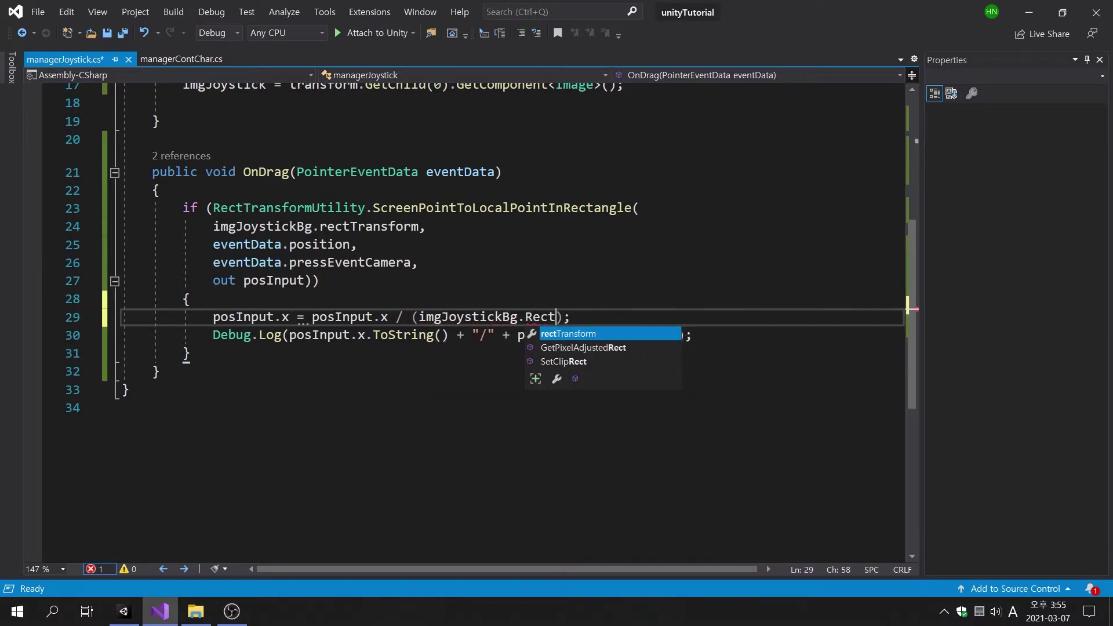
key("Tab")
type(".si")
key("Tab")
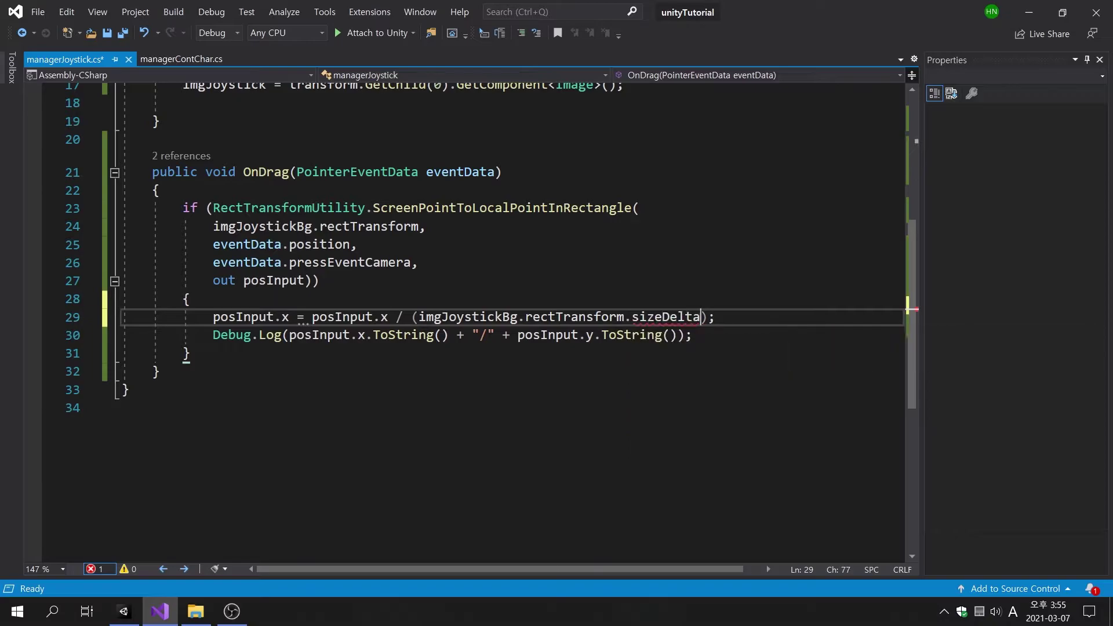
type(".x")
key("End")
Add the matching y line dividing by sizeDelta.y, and save the script
key("Return")
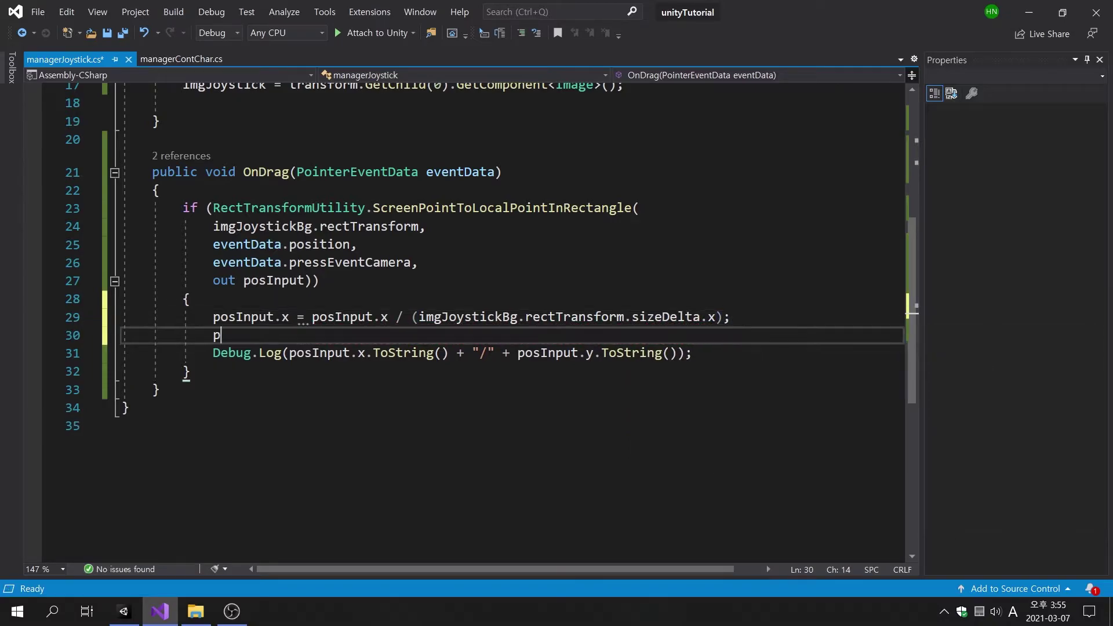
type("os")
key("Tab")
type(".y = pos")
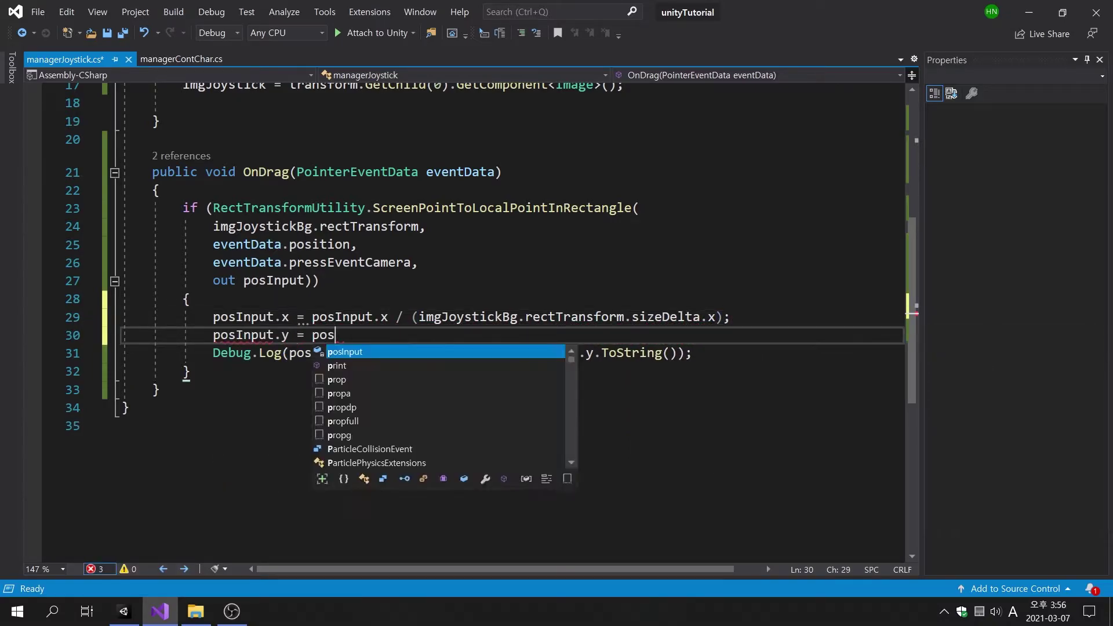
key("Tab")
type(".y")
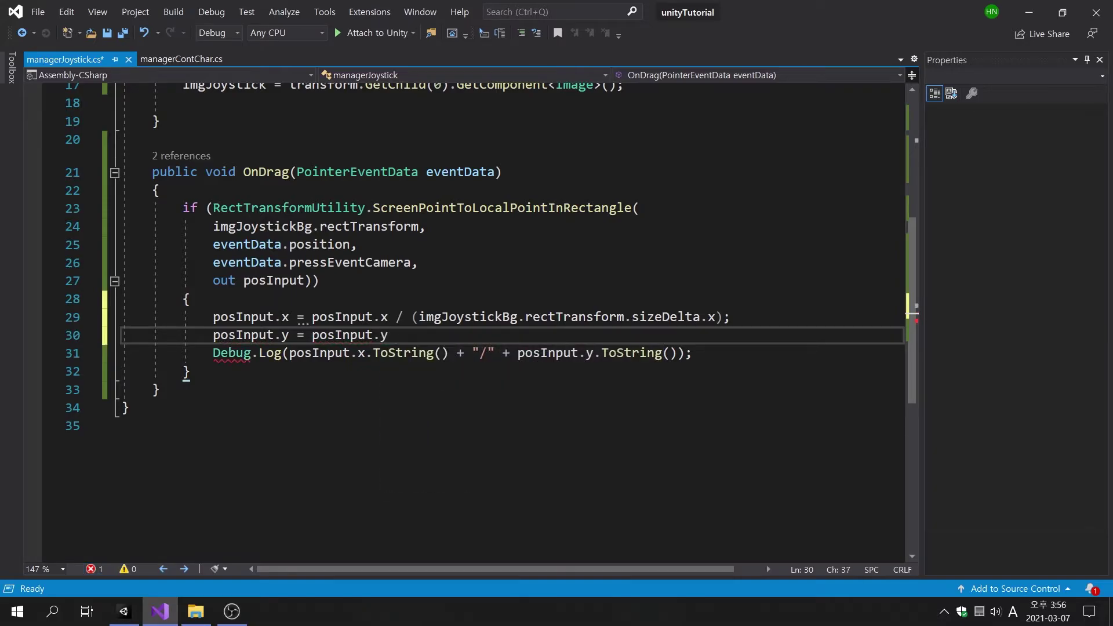
type(" / (img")
key("Down")
key("Tab")
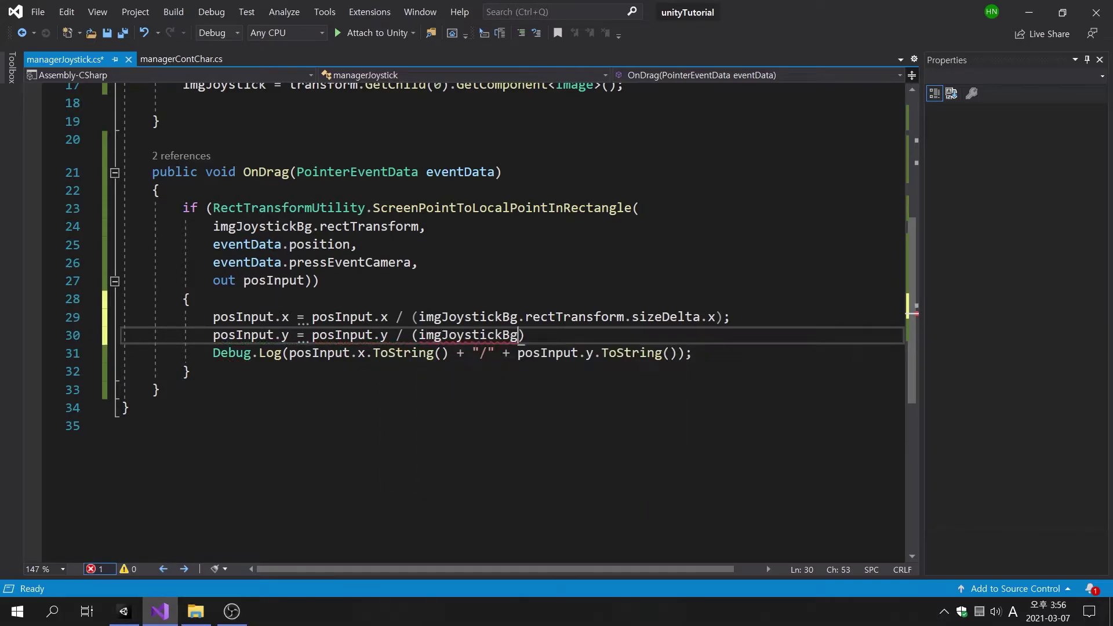
type(".re")
key("Tab")
type(".si")
key("Tab")
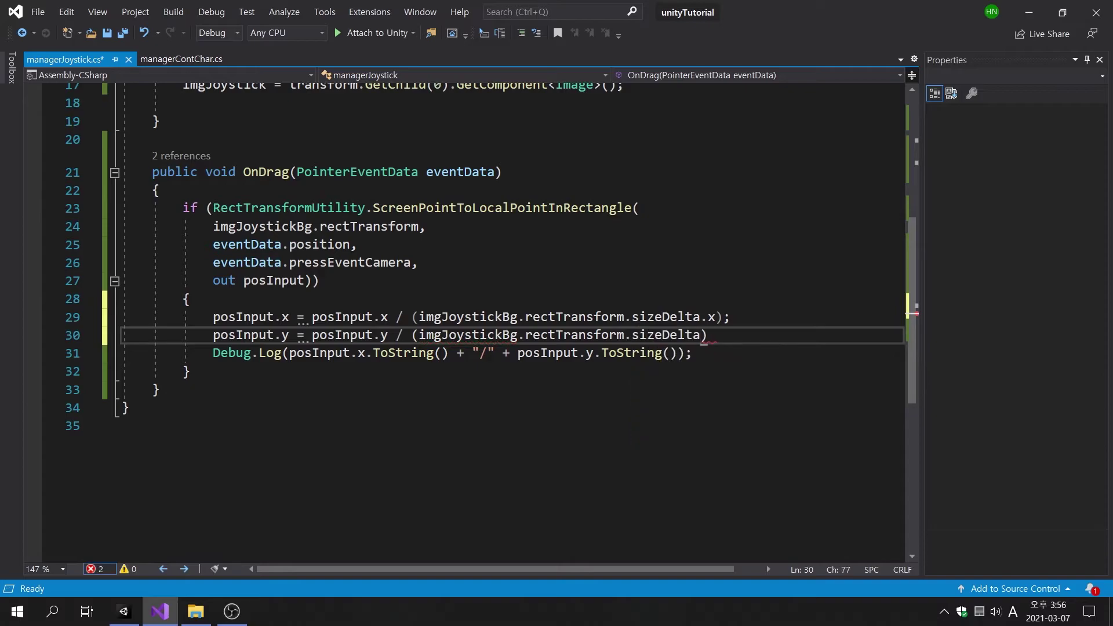
type(".y);")
key("ctrl+s")
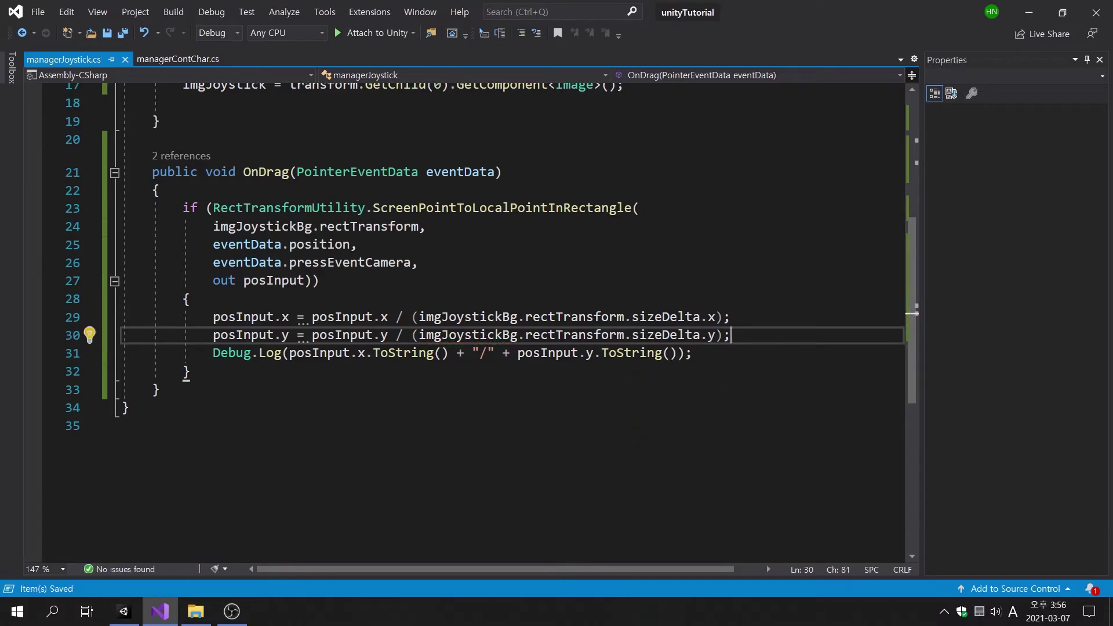
Replay the scene and drag the joystick to see scaled values like 0.1/0.74, then stop playing
left_click(125, 611)
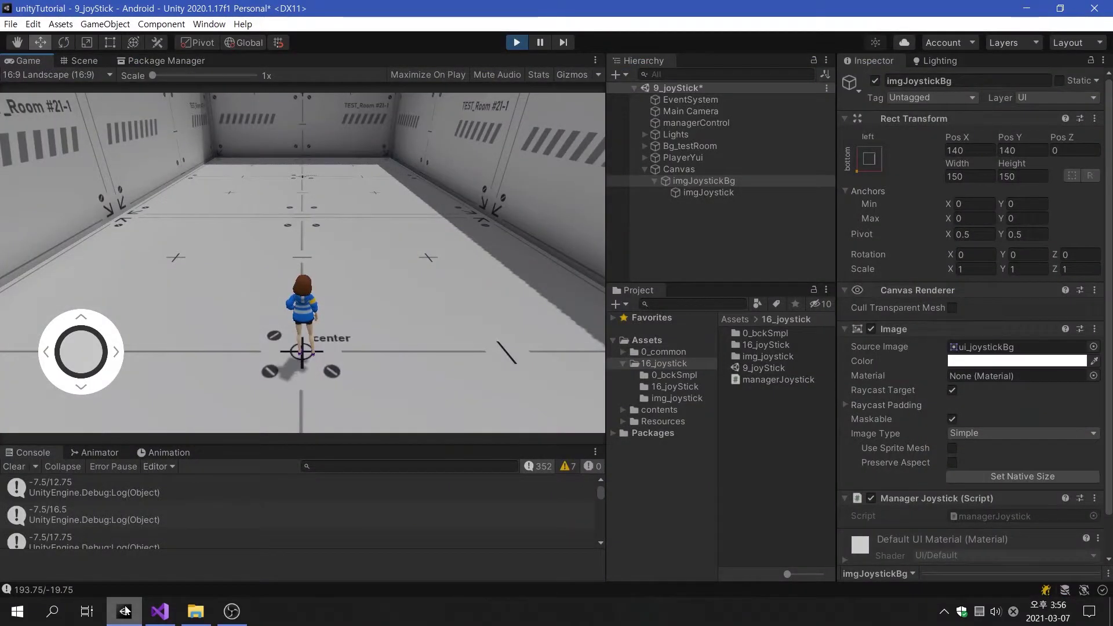
left_click(517, 43)
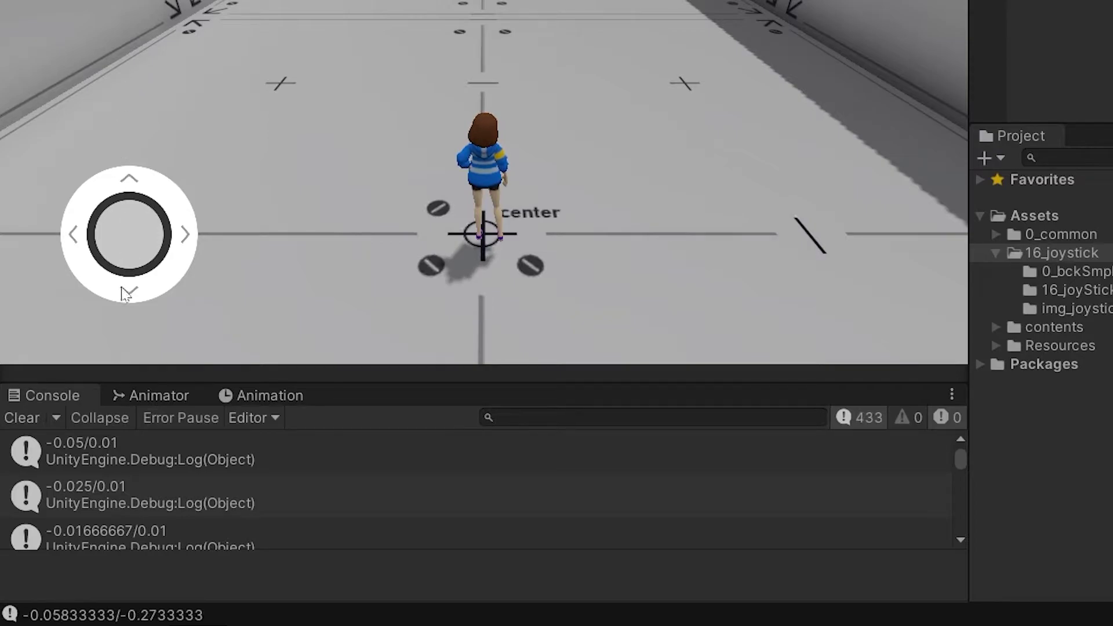
left_click_drag(122, 288, 137, 231)
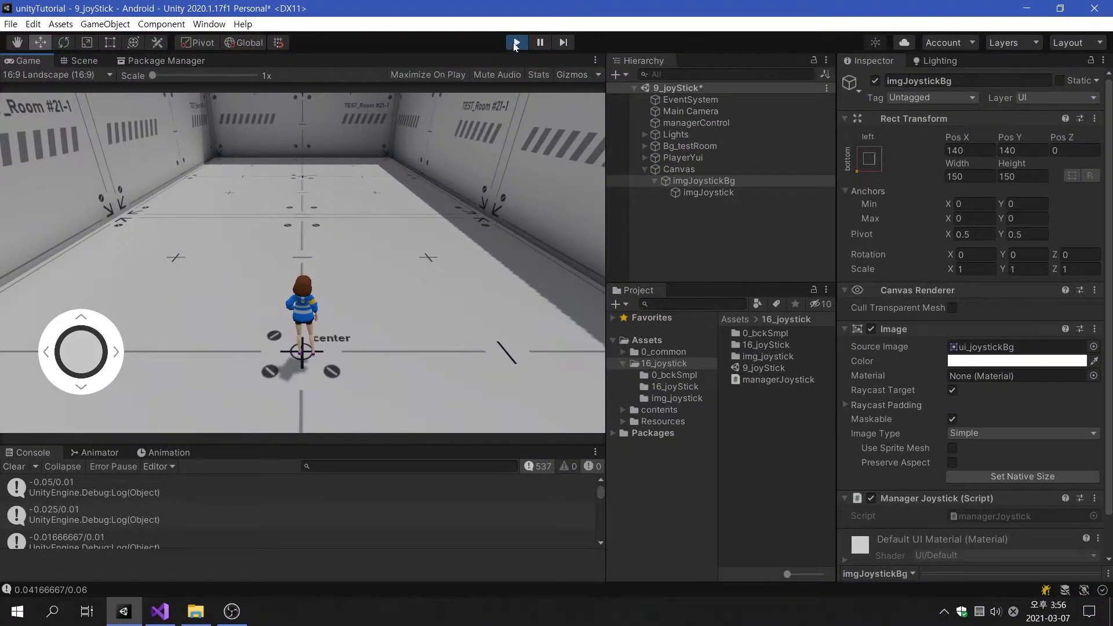
left_click(516, 42)
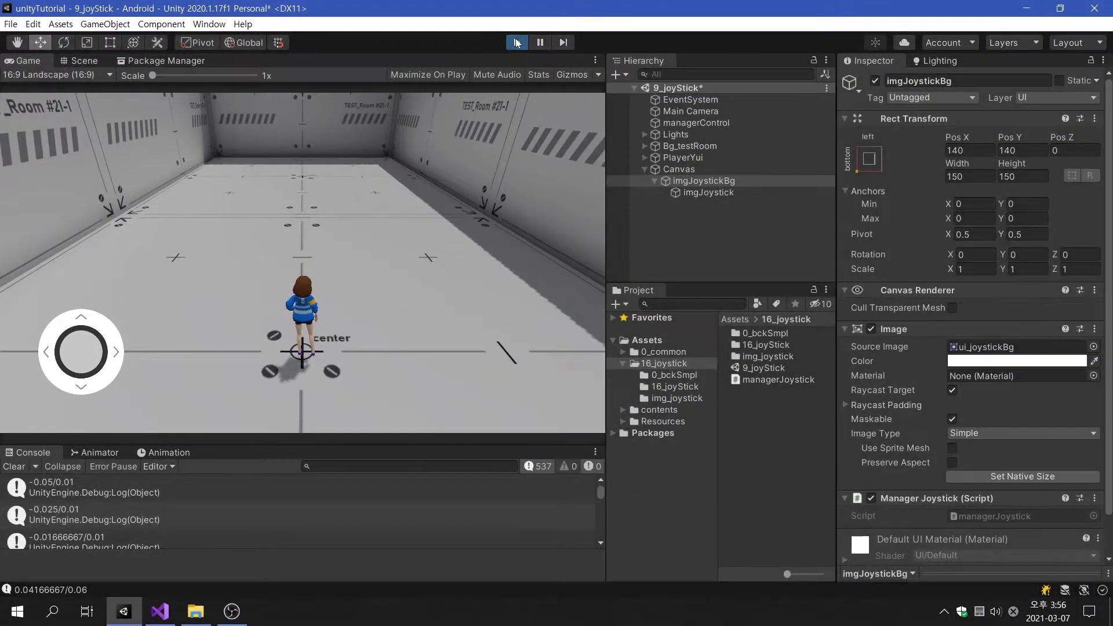
left_click(161, 611)
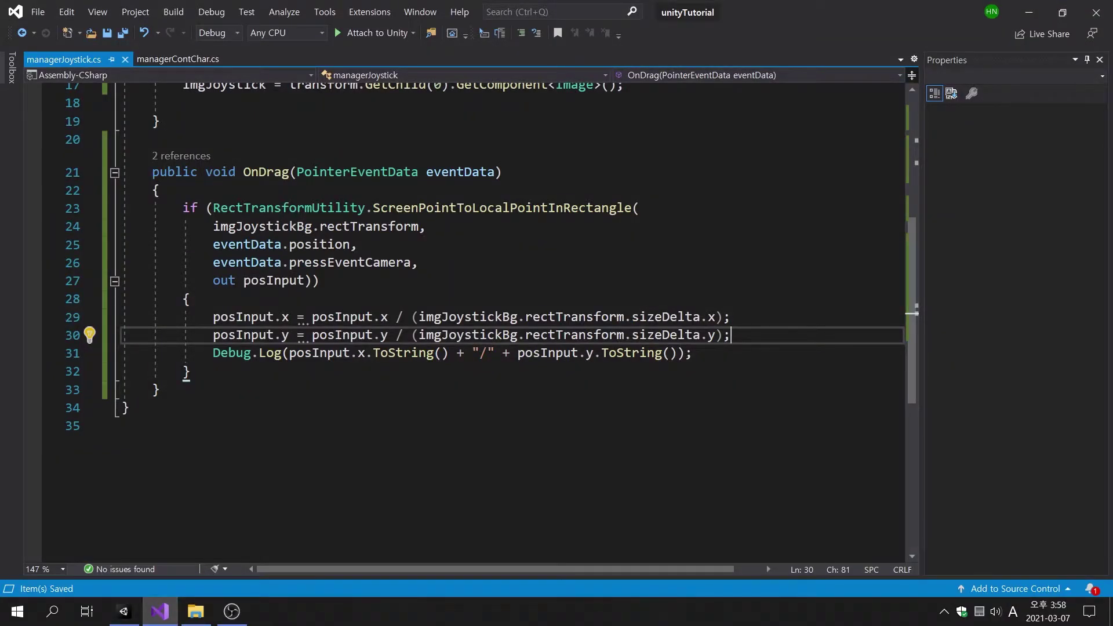
Add a '// joystick move' comment on a new line below Debug.Log
key("Down")
key("Down")
key("Up")
key("Return")
key("Return")
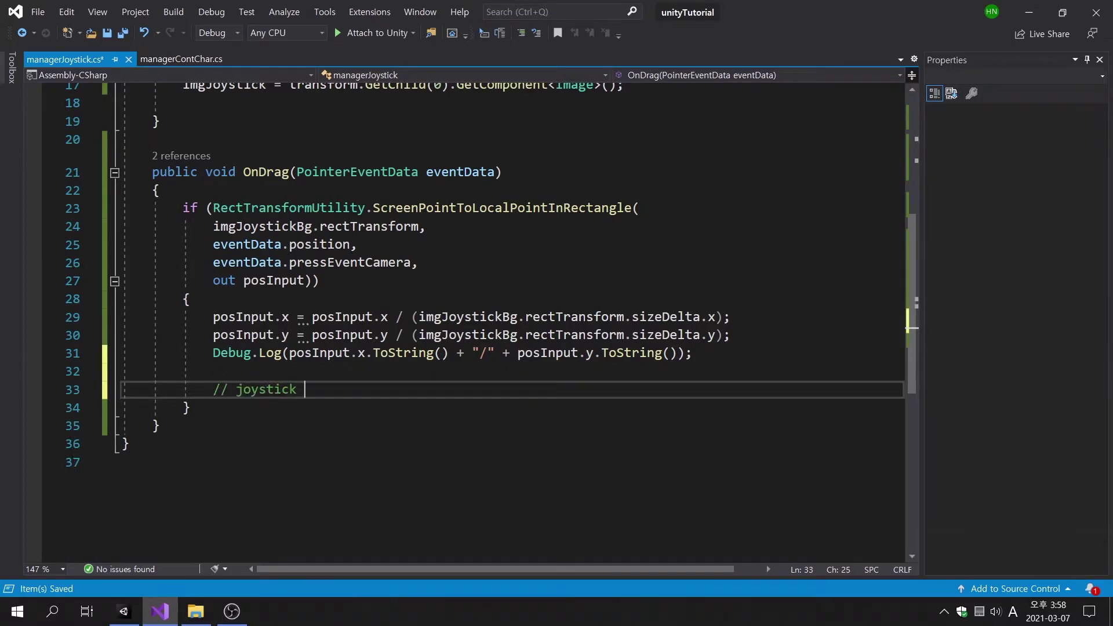
type("move")
key("Return")
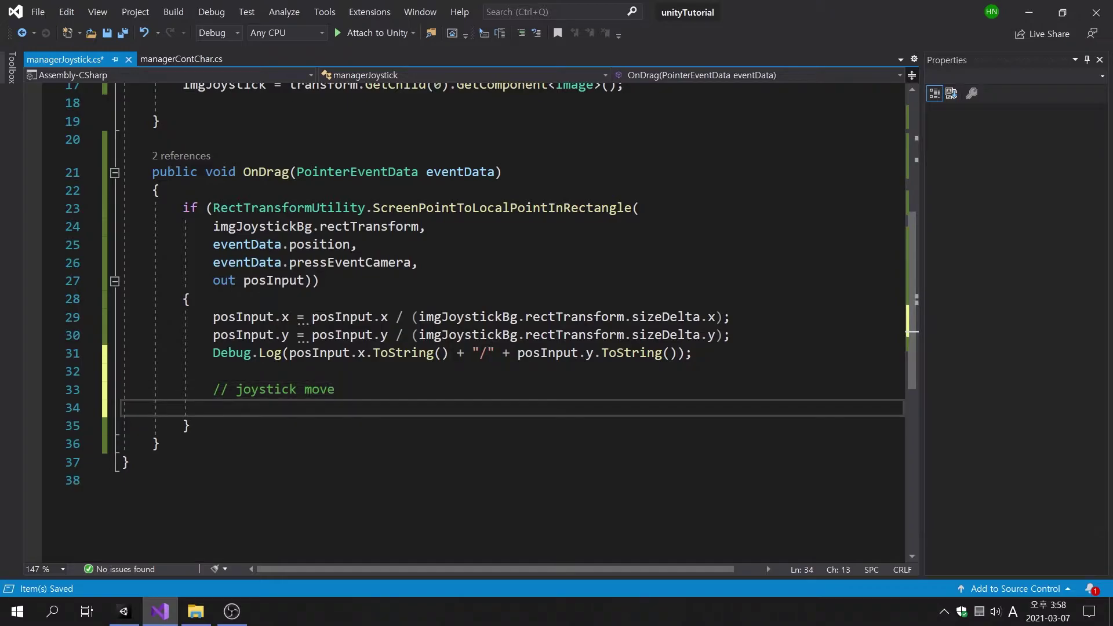
type("img")
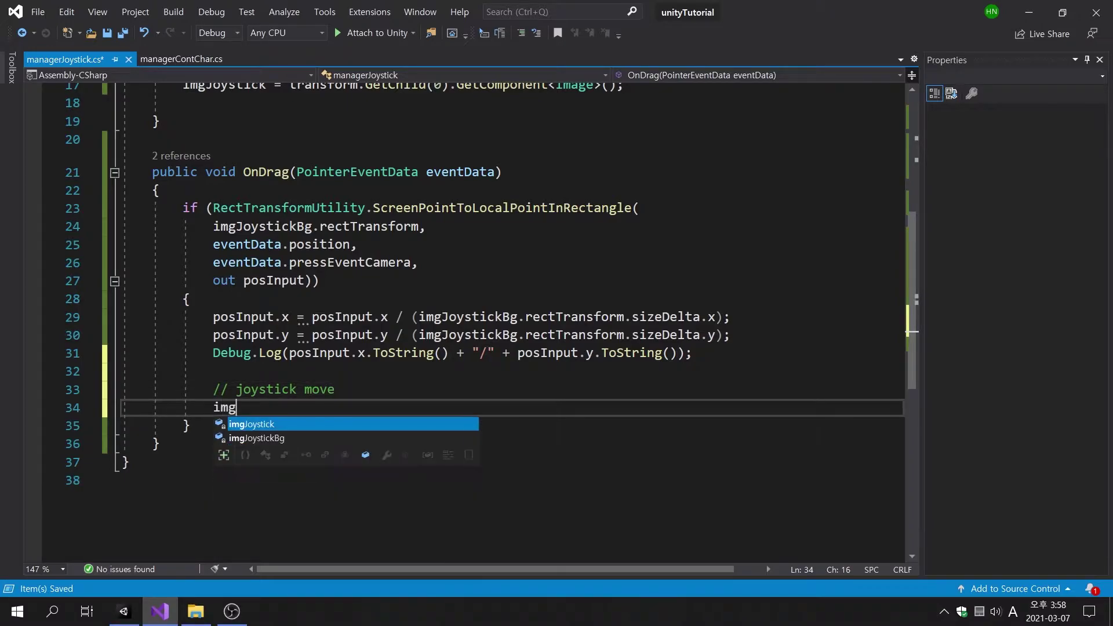
Set imgJoystick.rectTransform.anchoredPosition to new Vector2(posInput.x, posInput.y) and save
key("Tab")
type(".r")
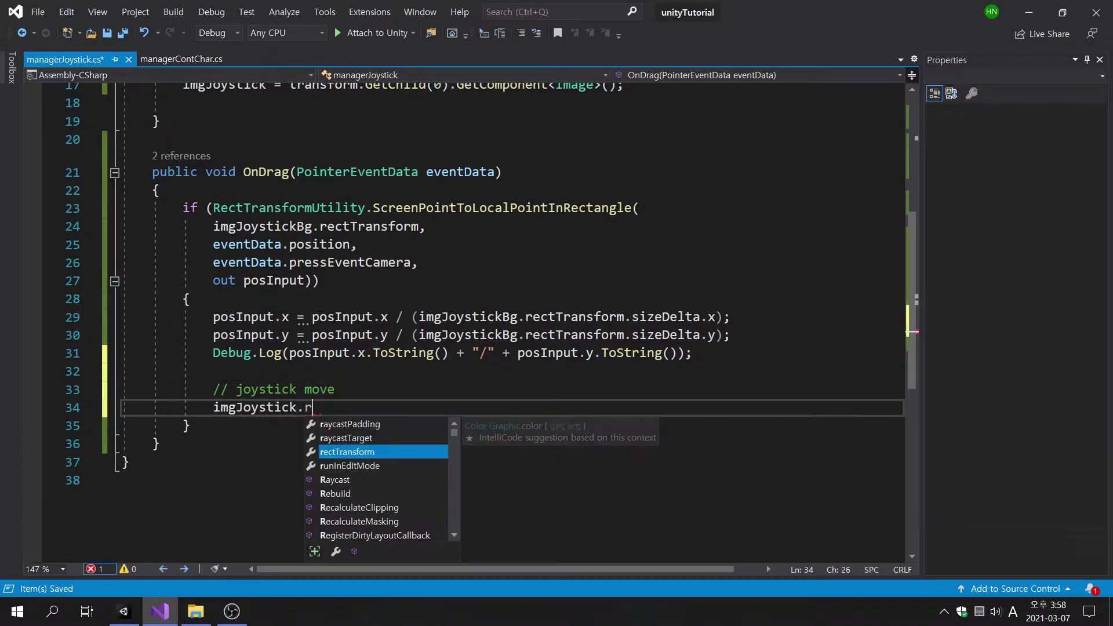
type("ec")
key("Tab")
type("a")
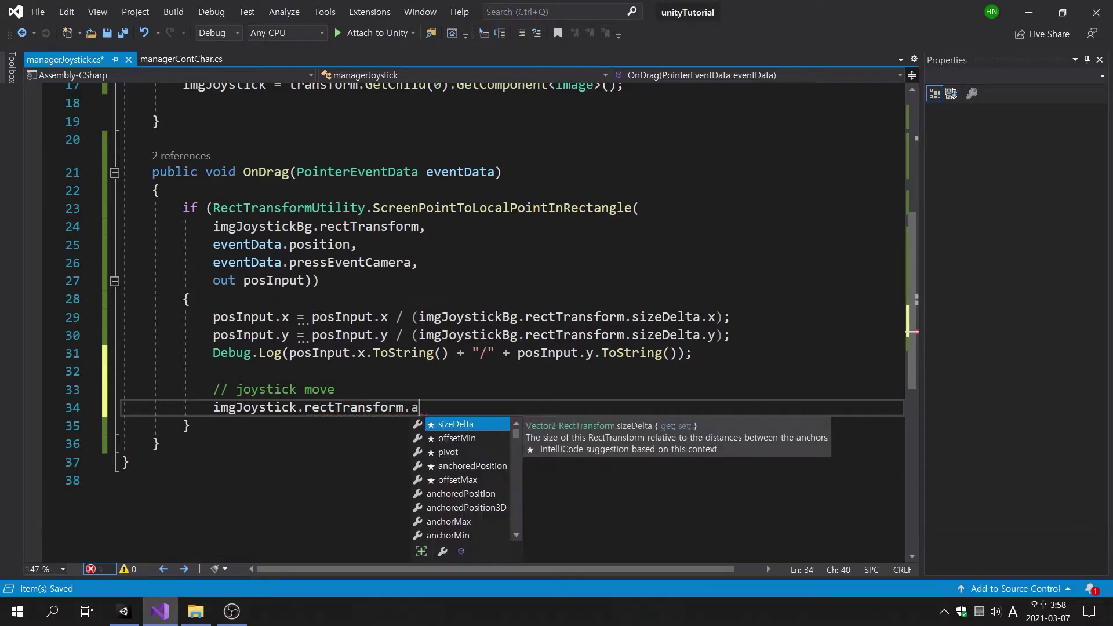
type("c")
key("Tab")
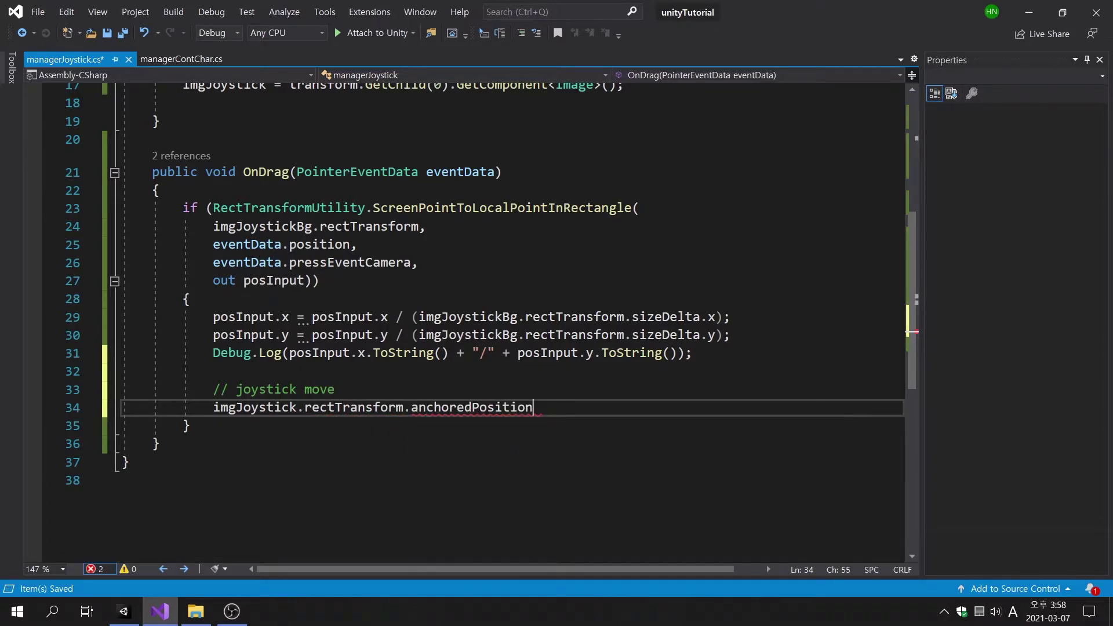
type("= new")
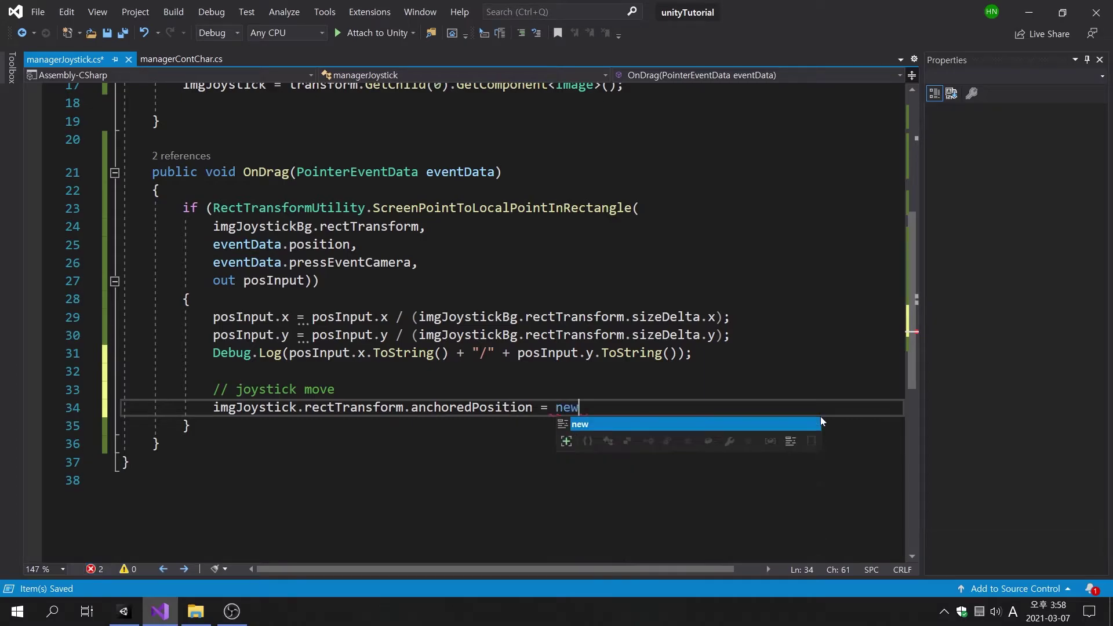
type(" V")
key("Tab")
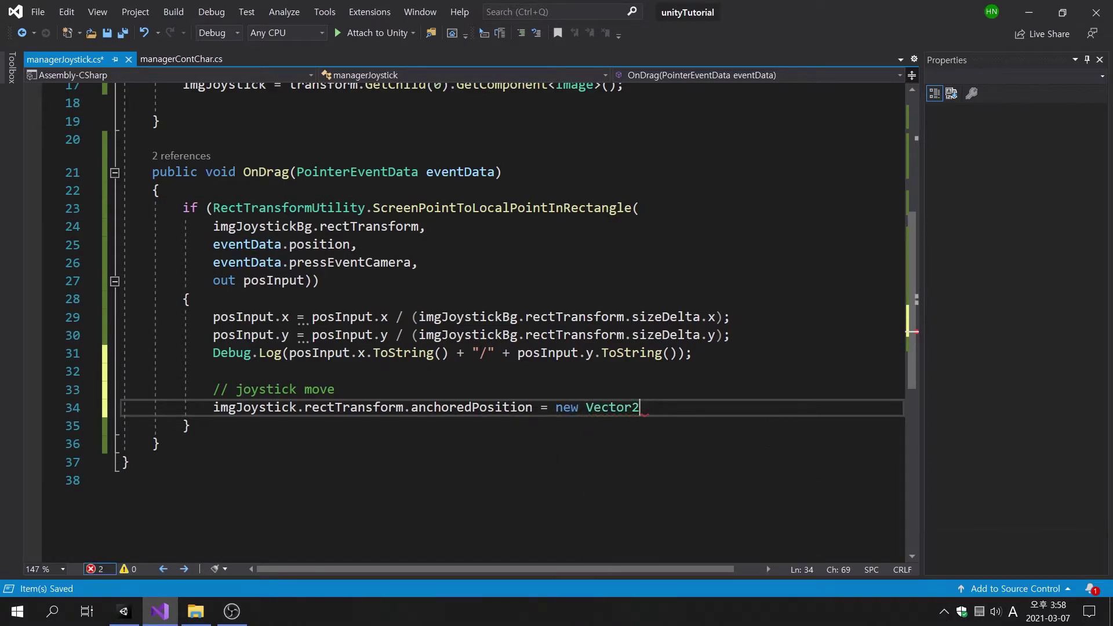
type("(")
key("Escape")
key("Return")
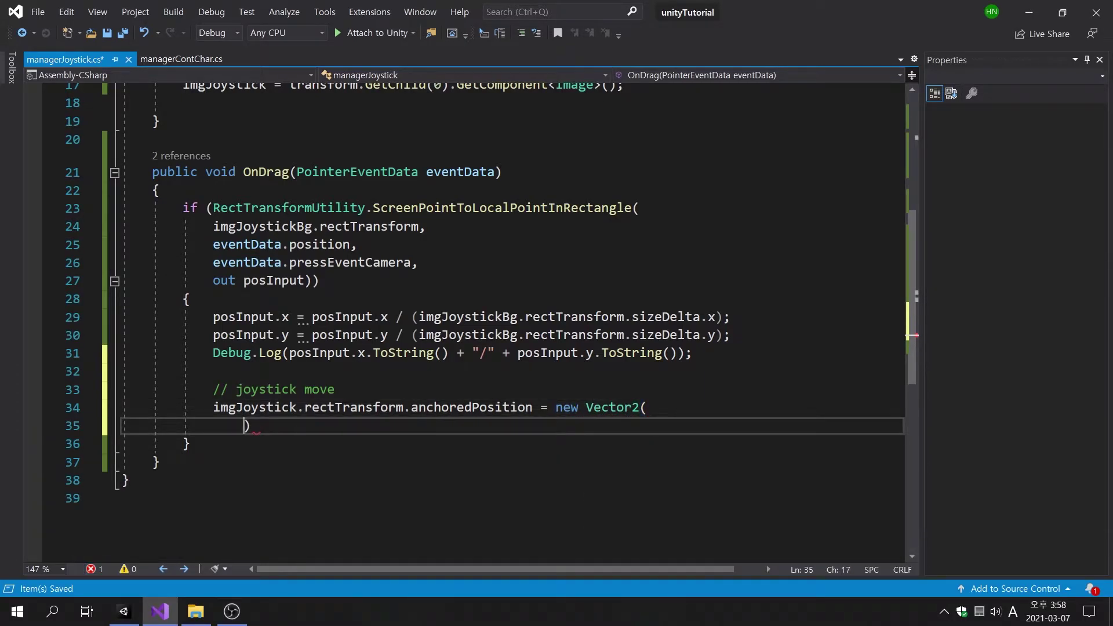
type(";")
type("posInput.x")
type(", posInput.y")
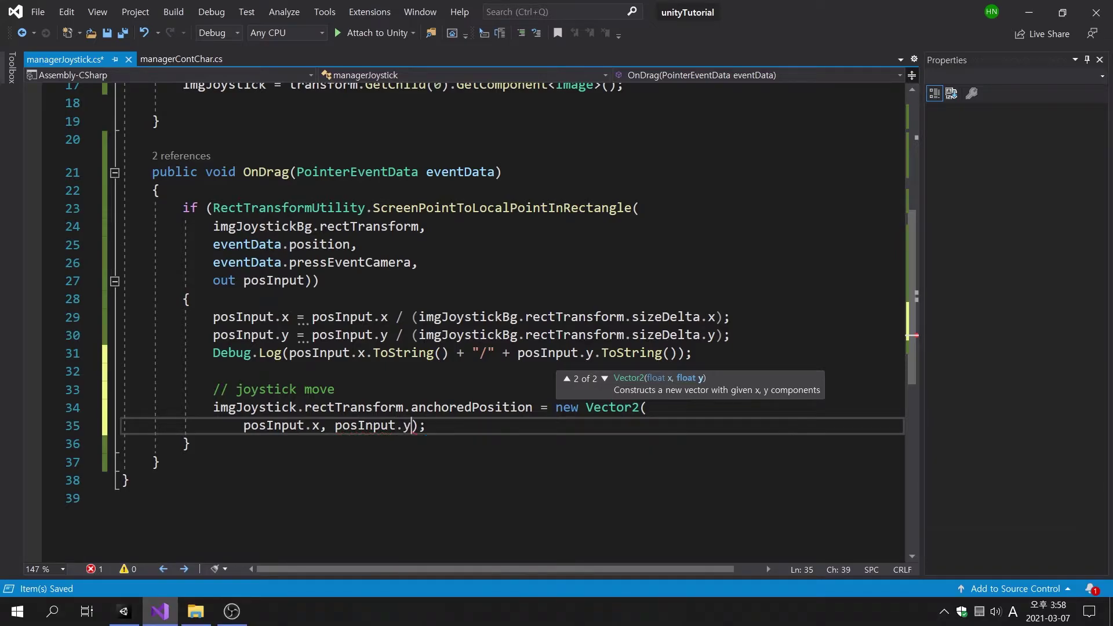
key("End")
key("ctrl+s")
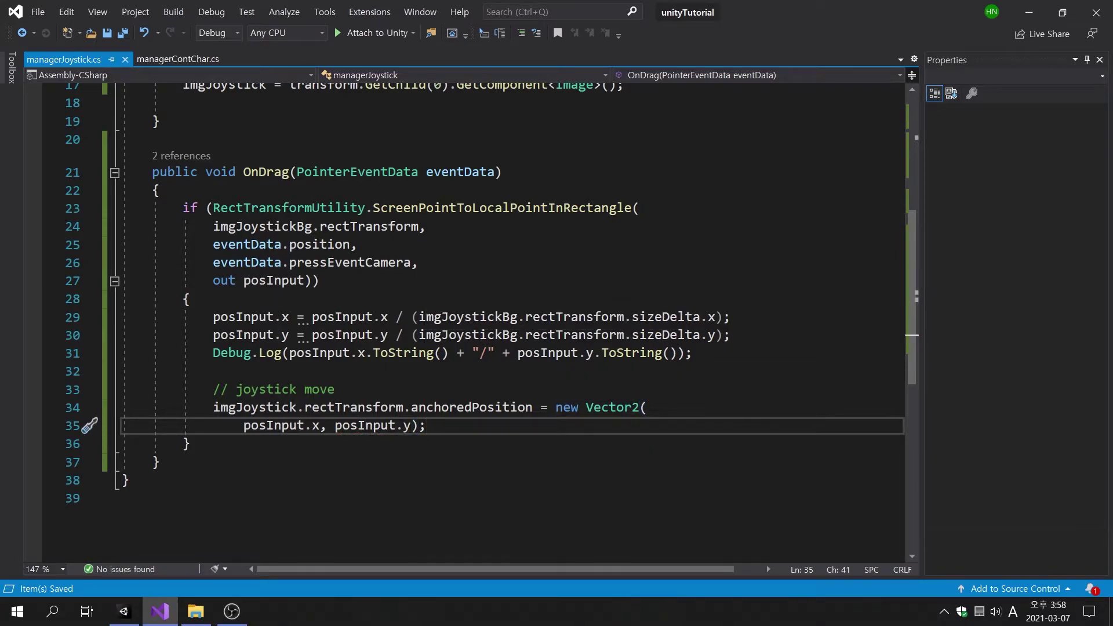
Play the scene, drag the joystick right and left while watching the logged fractions, then stop
left_click(122, 611)
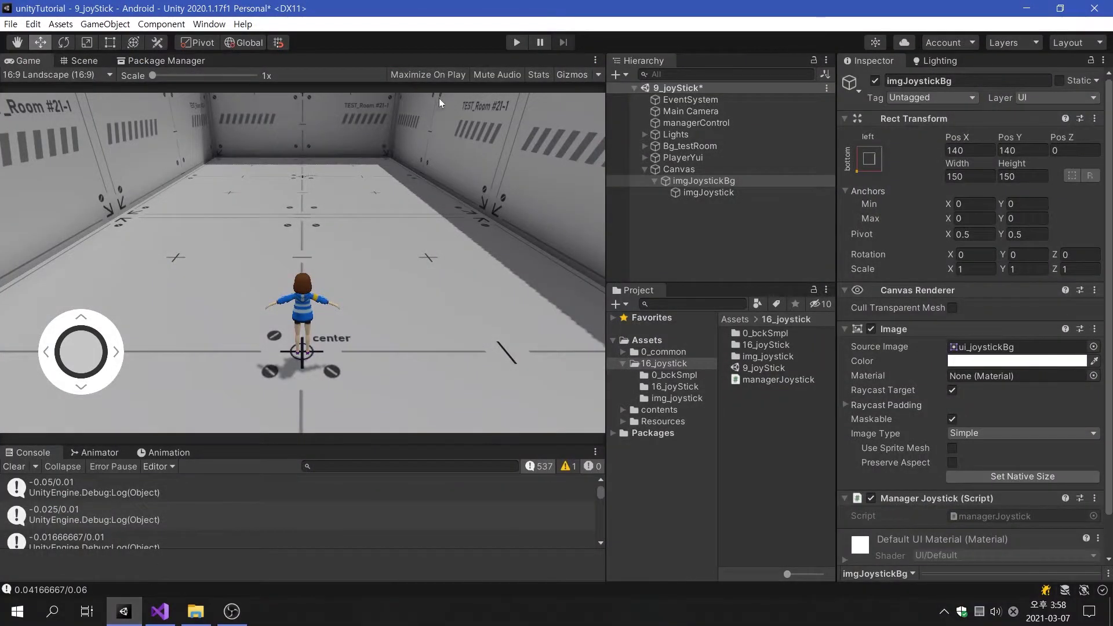
left_click(516, 44)
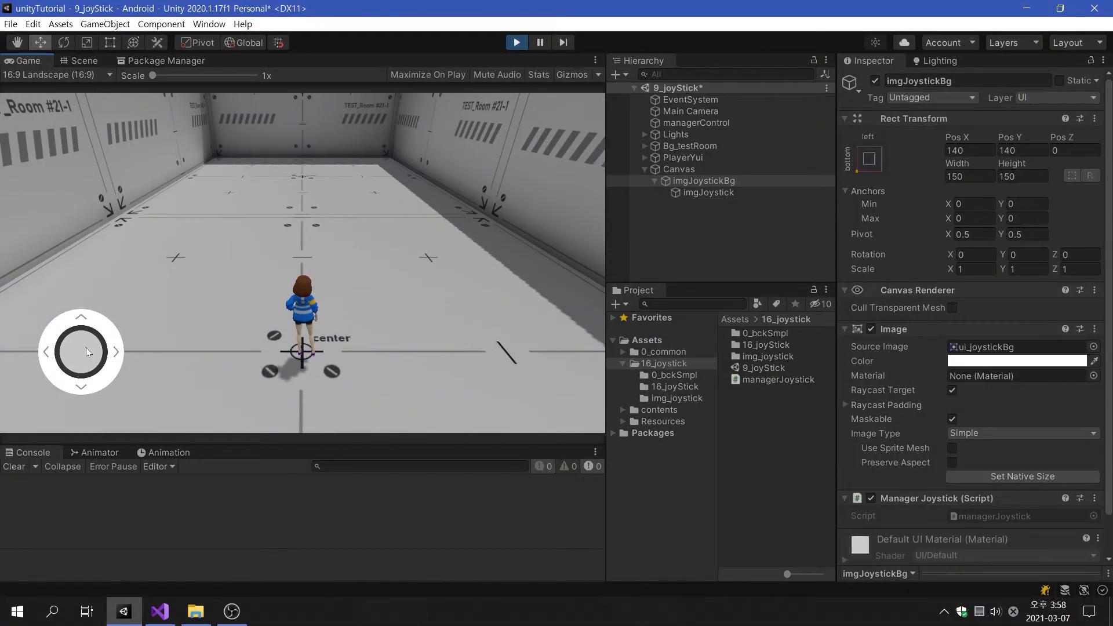
left_click_drag(86, 351, 319, 353)
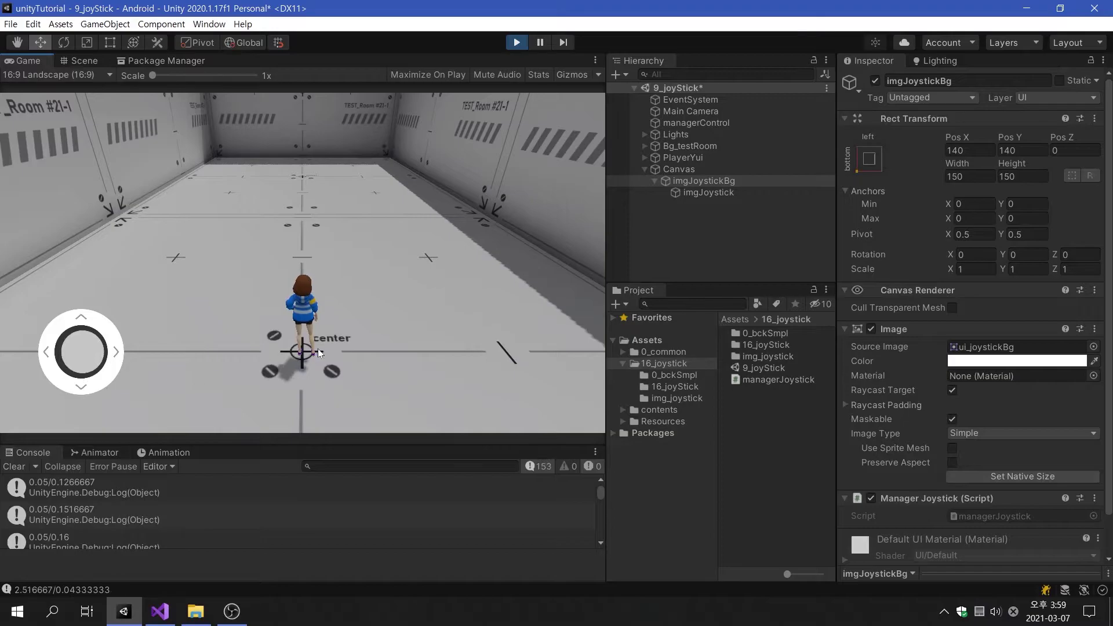
mouse_move(81, 352)
left_mouse_down()
mouse_move(133, 353)
mouse_move(4, 334)
left_mouse_up()
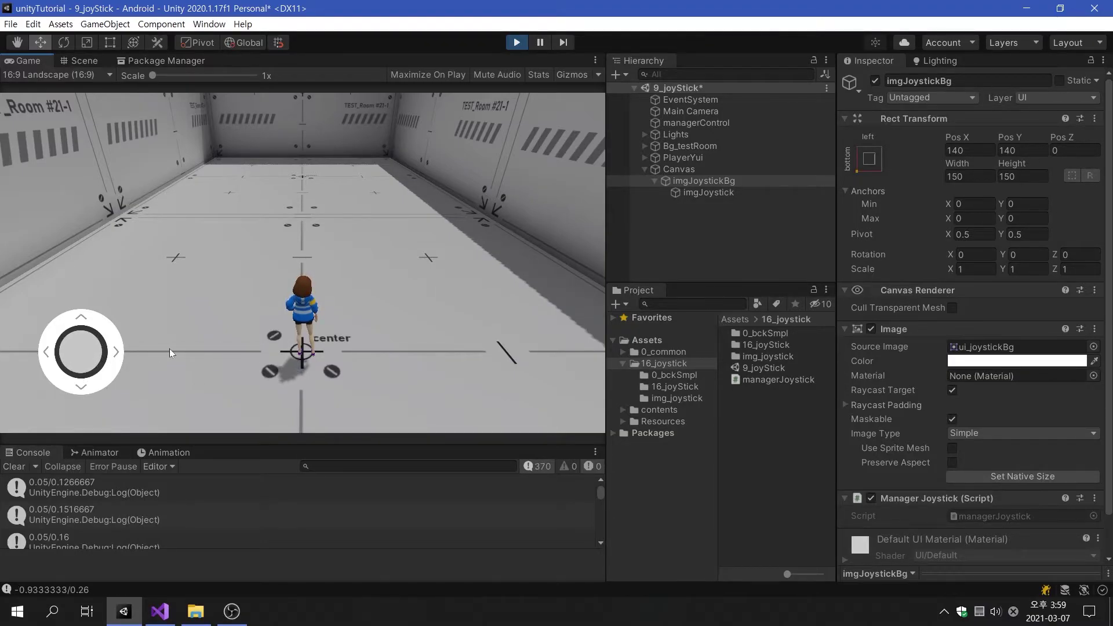
left_click(520, 42)
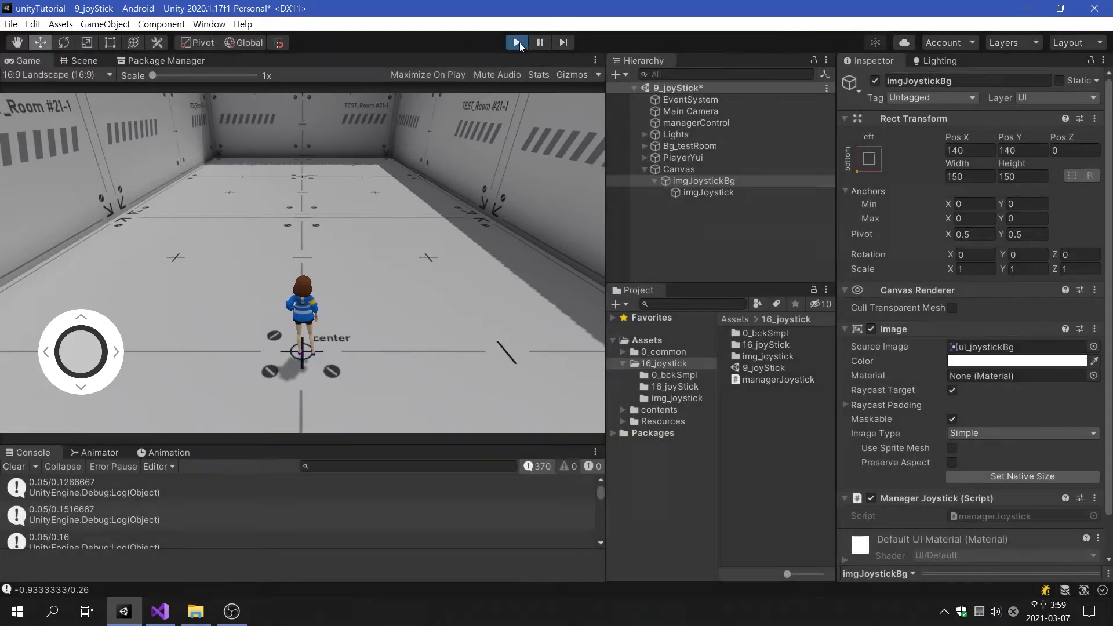
Multiply posInput.x by imgJoystickBg.rectTransform.sizeDelta.x in the knob's Vector2
left_click(159, 611)
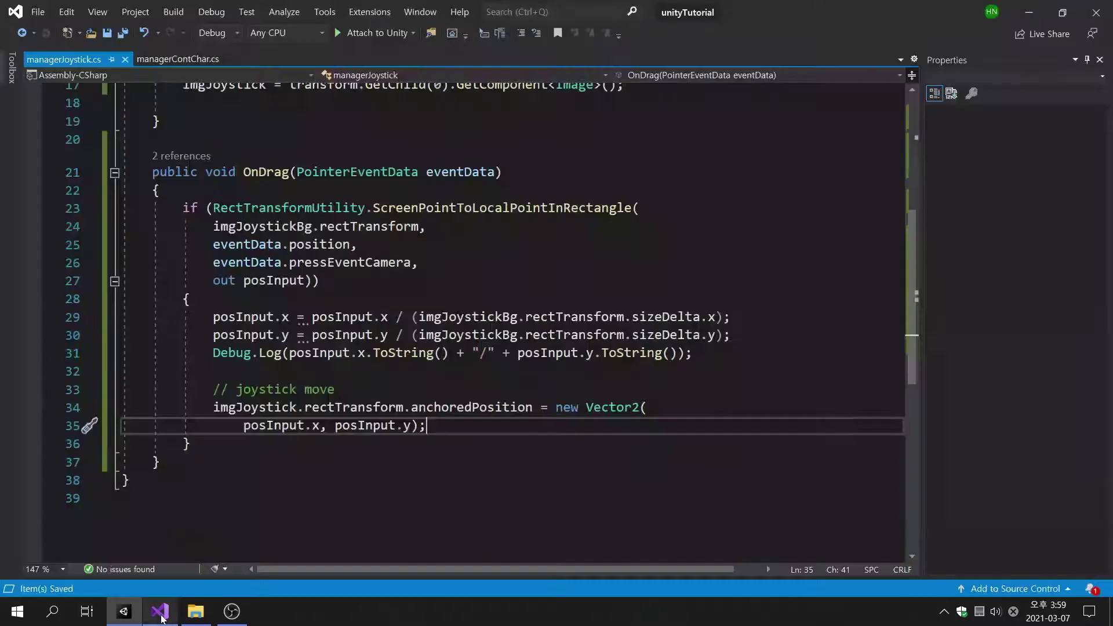
left_click(320, 425)
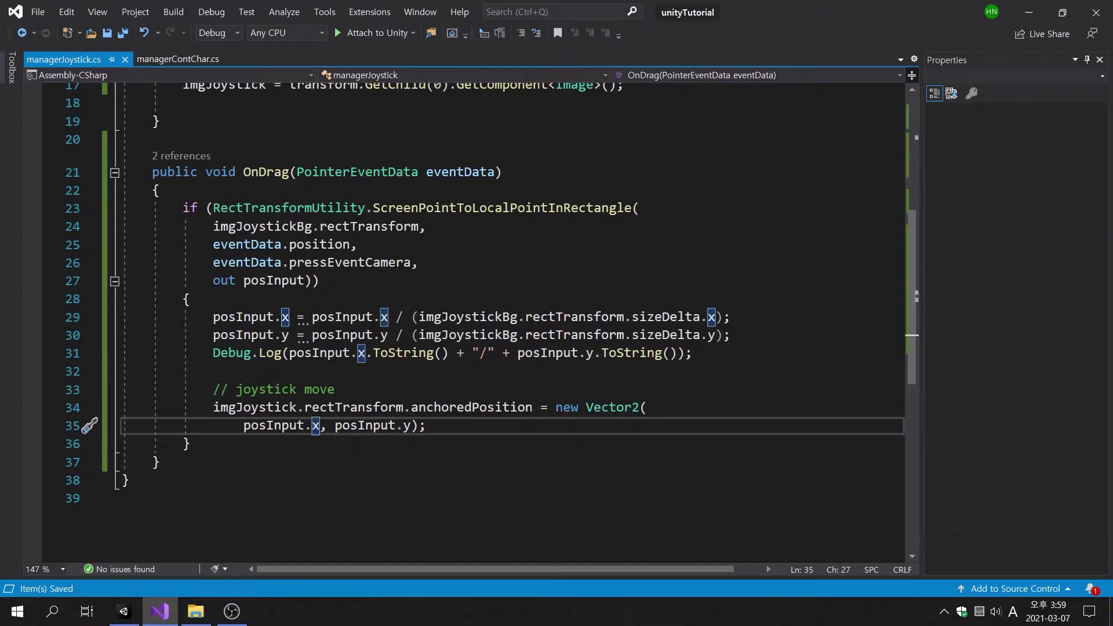
type("* (")
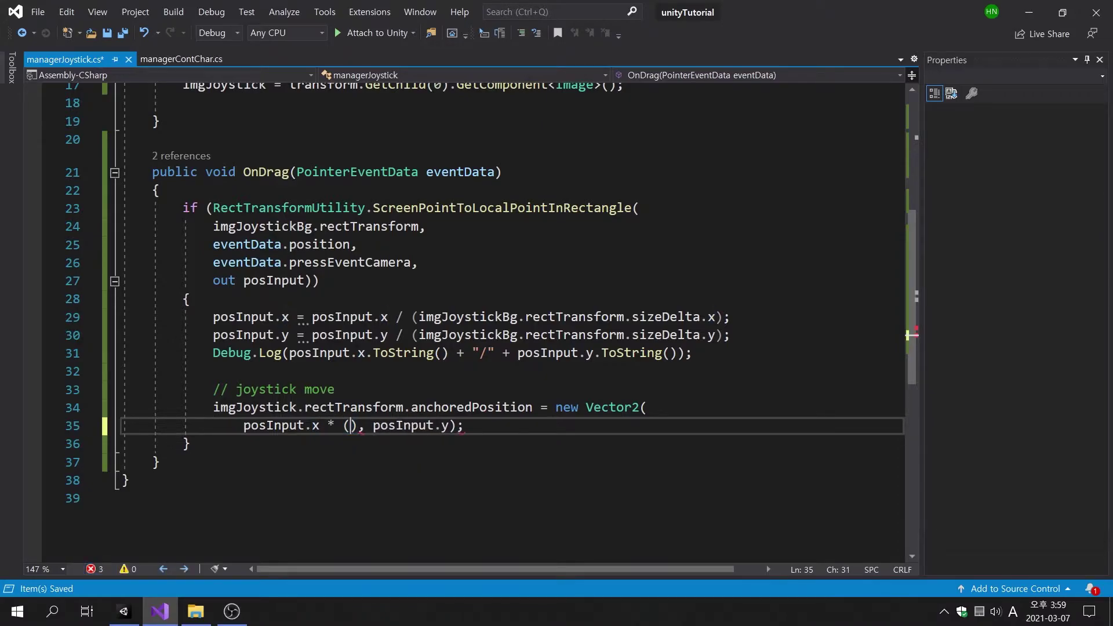
type("img")
key("Down")
key("Tab")
type(".")
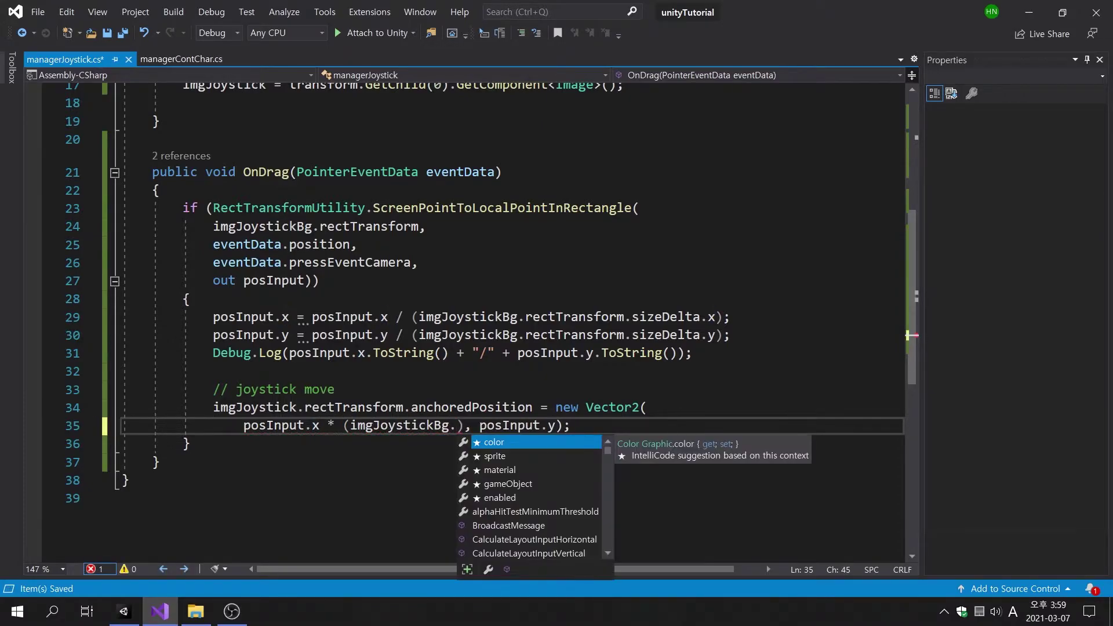
type("re")
key("Tab")
type(".")
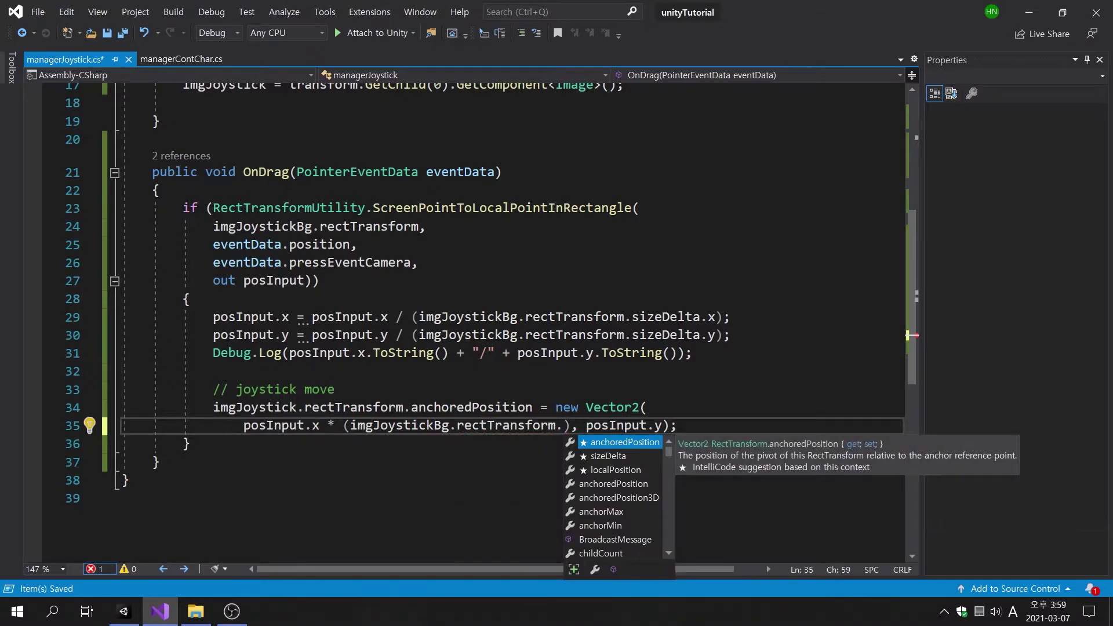
key("Down")
key("Tab")
type(".x")
Move posInput.y to its own line, multiply it by sizeDelta.y, and save
key("Right")
key("Right")
key("Right")
key("Return")
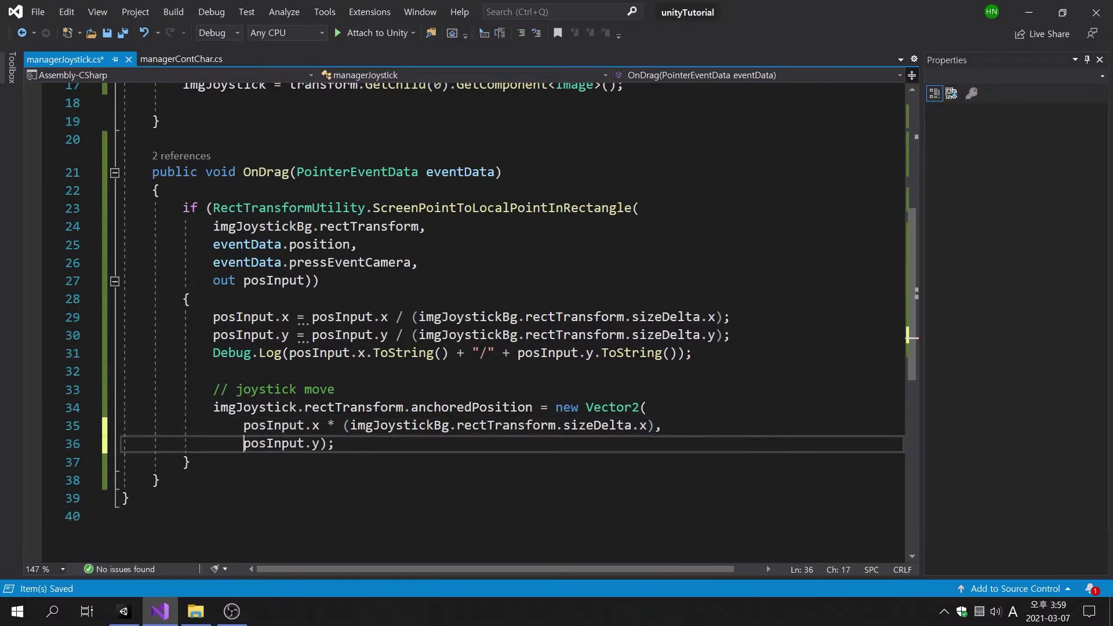
key("Right")
type("*")
type("img")
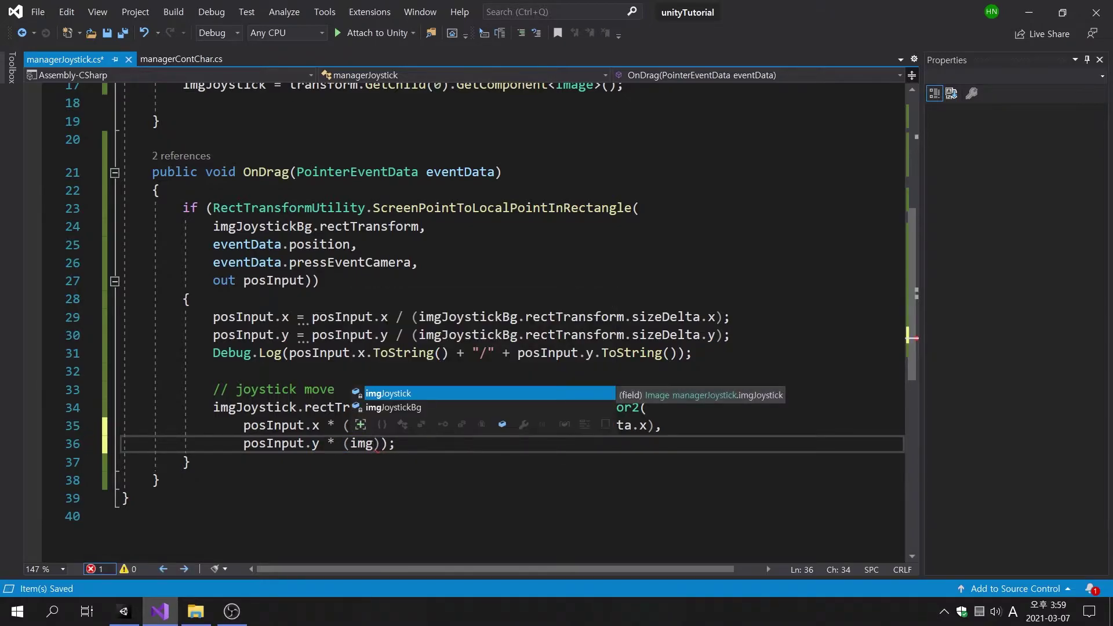
key("Down")
key("Tab")
type(".rec")
key("Tab")
type(".")
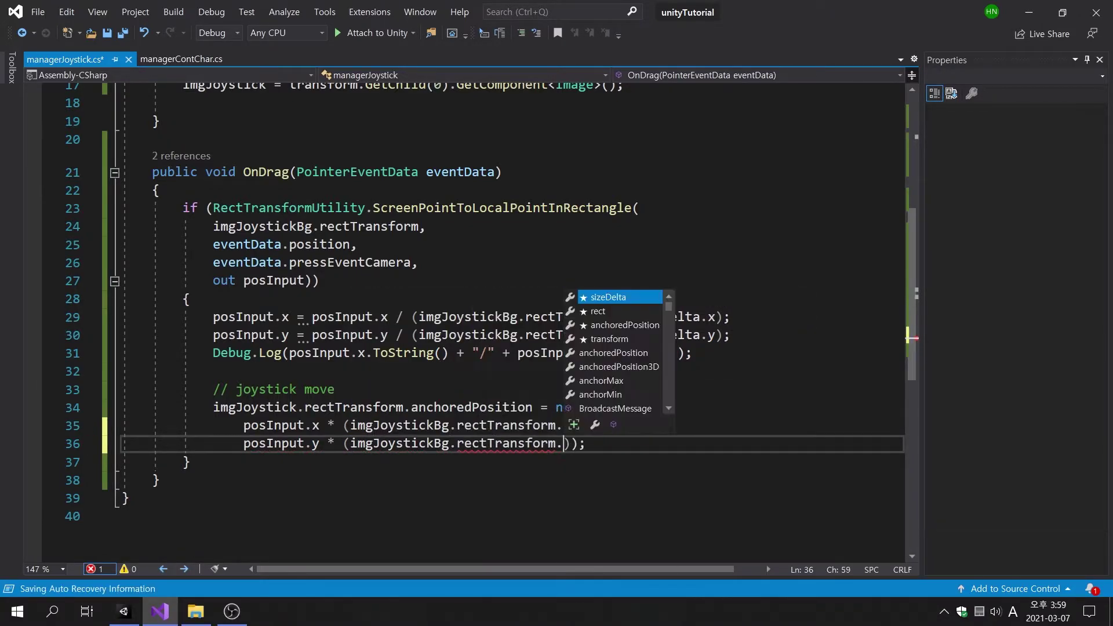
type("si")
key("Tab")
type(".y")
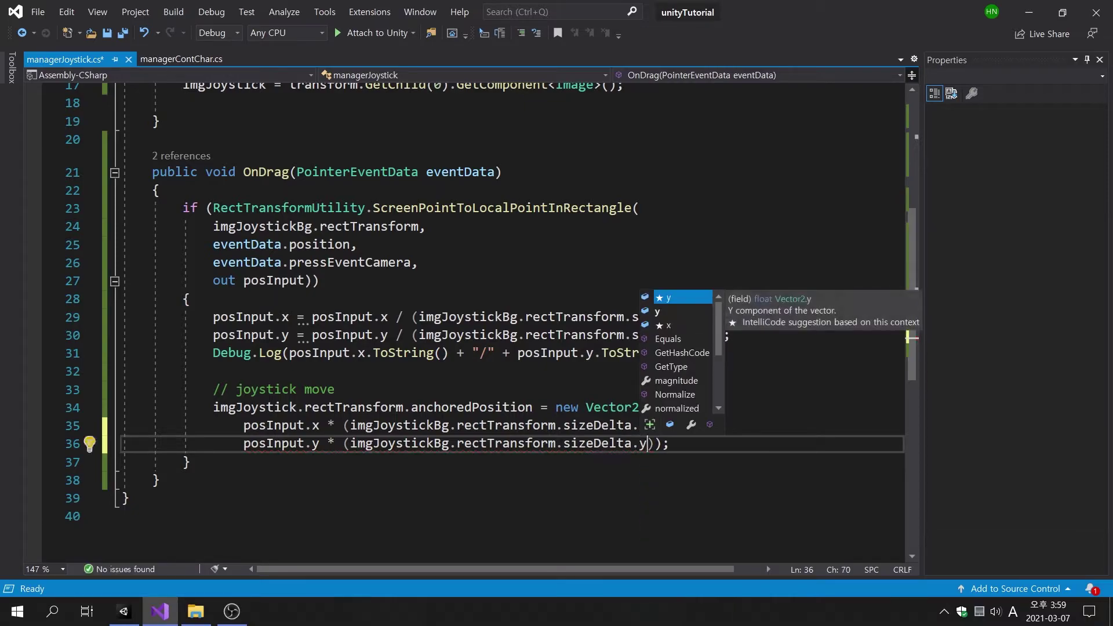
key("Tab")
key("ctrl+s")
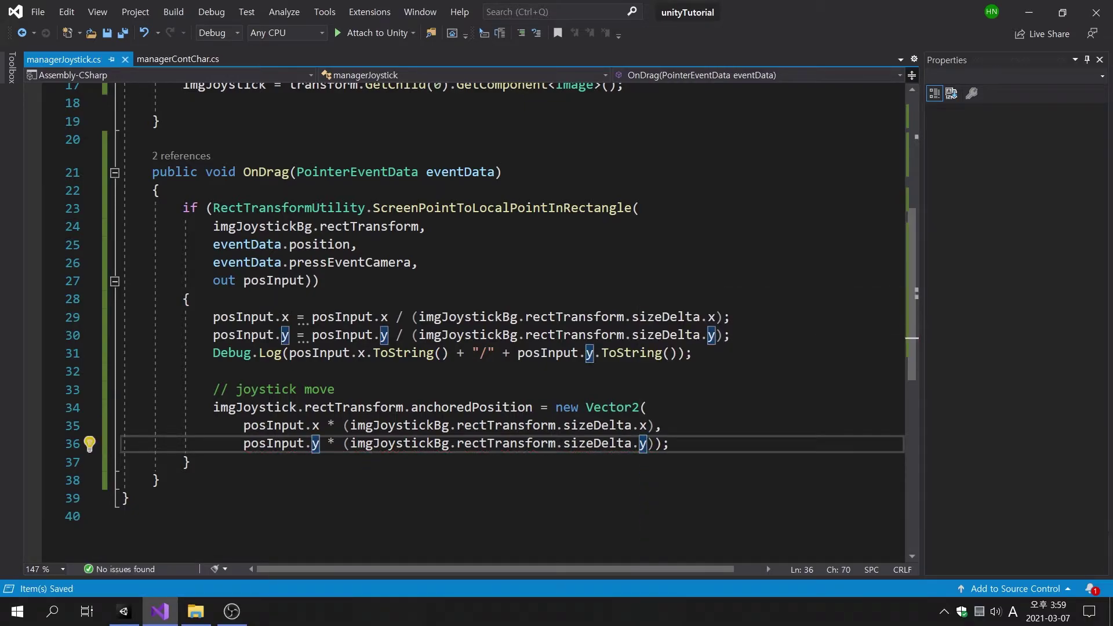
Play the scene and drag the knob in several directions, then stop and return to the script
left_click(122, 612)
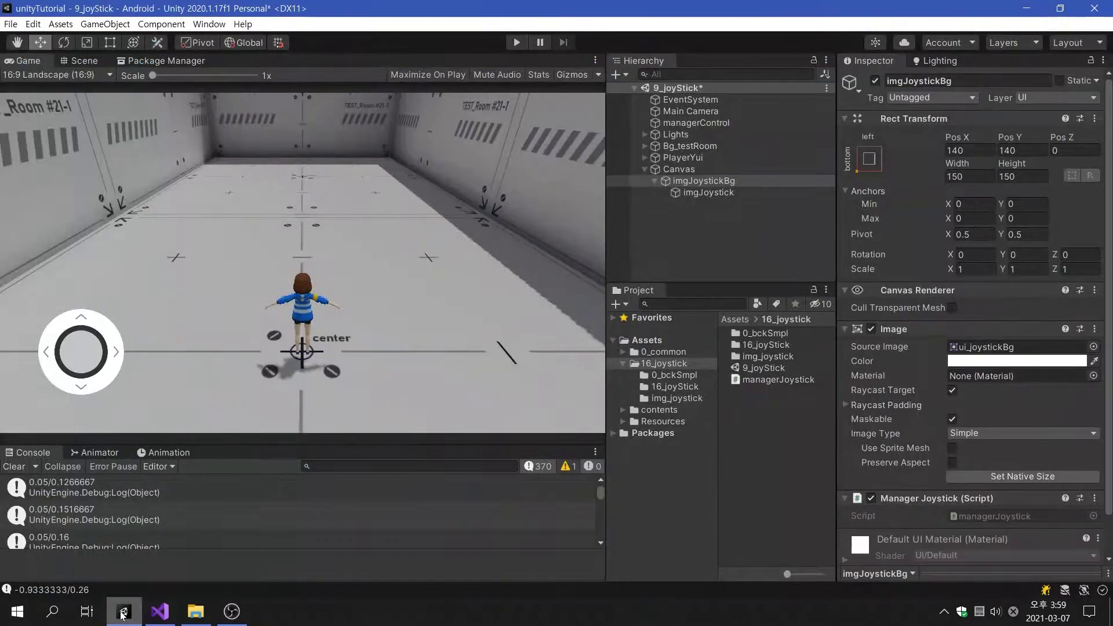
left_click(516, 43)
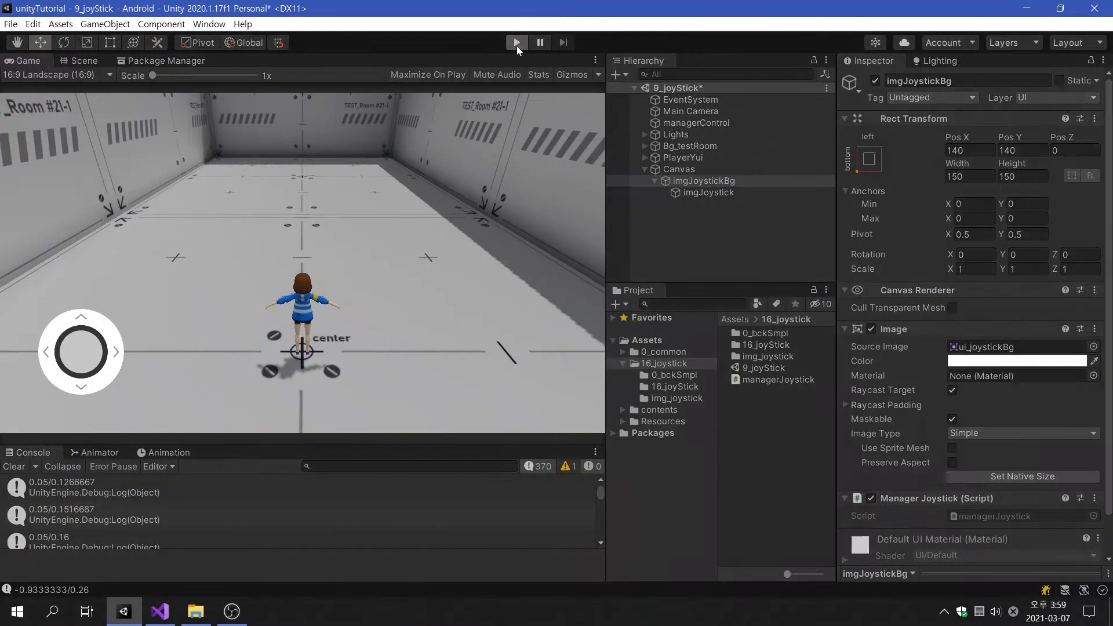
left_click_drag(74, 349, 49, 376)
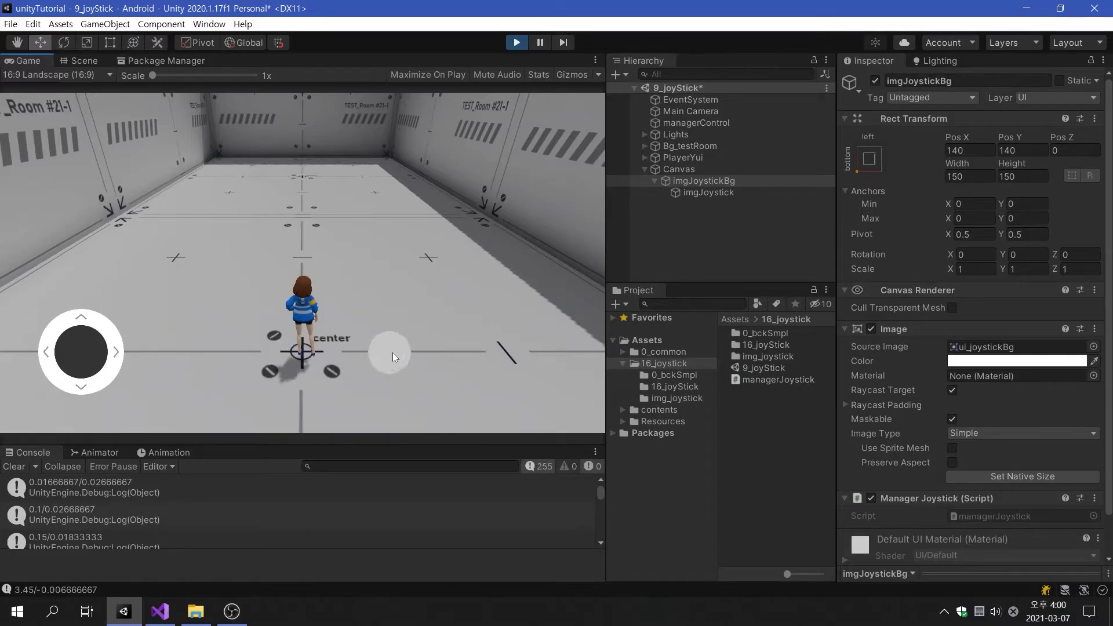
mouse_move(50, 377)
left_mouse_down()
mouse_move(506, 311)
mouse_move(314, 384)
left_mouse_up()
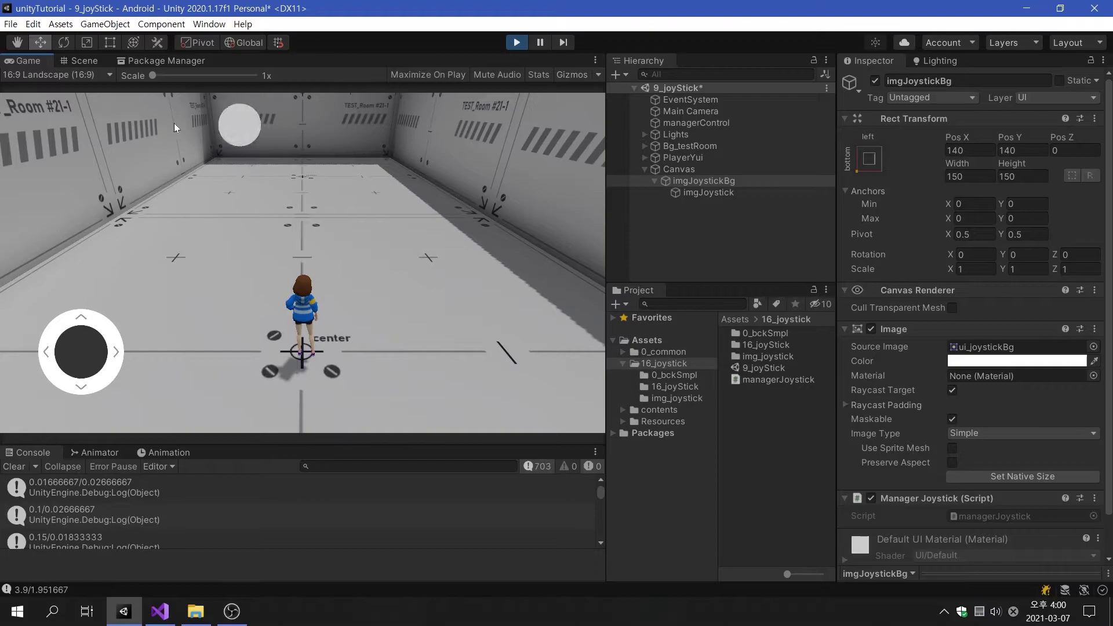
left_click_drag(314, 384, 135, 340)
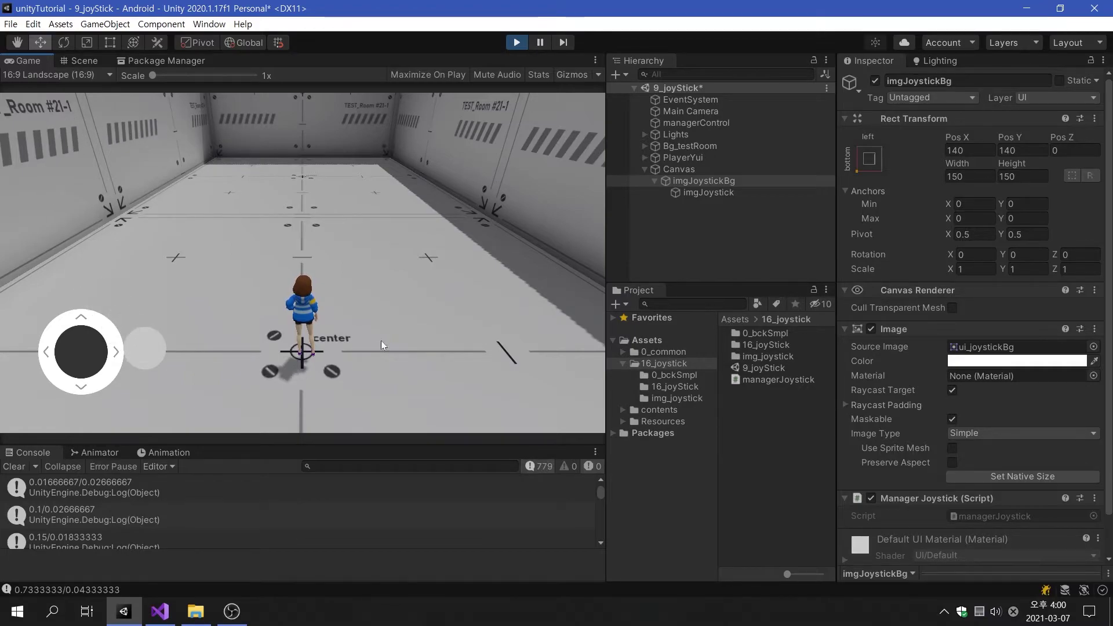
left_click(517, 42)
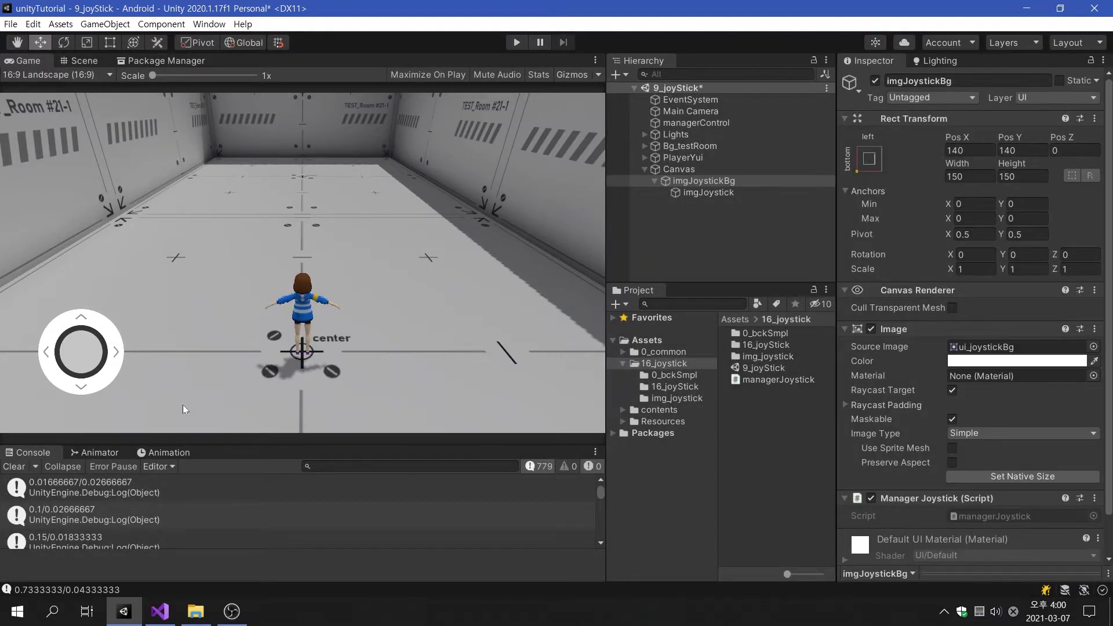
left_click(159, 611)
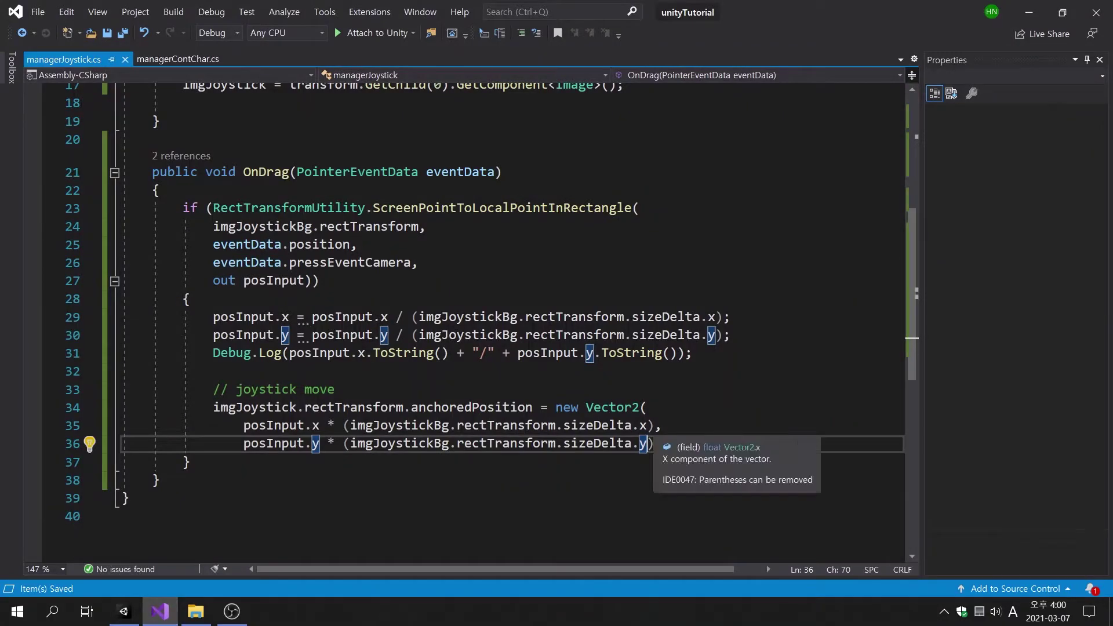
type("));")
type(" /")
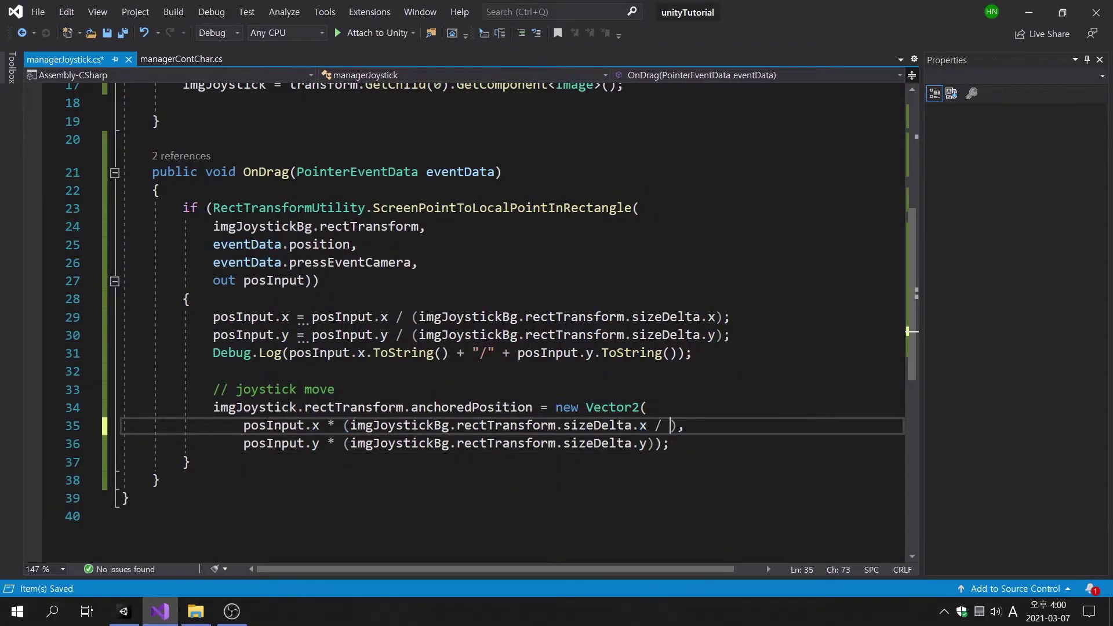
Append ' / 4' to both the sizeDelta.x and sizeDelta.y terms, then save the script
key("Down")
key("Left")
key("Left")
key("Left")
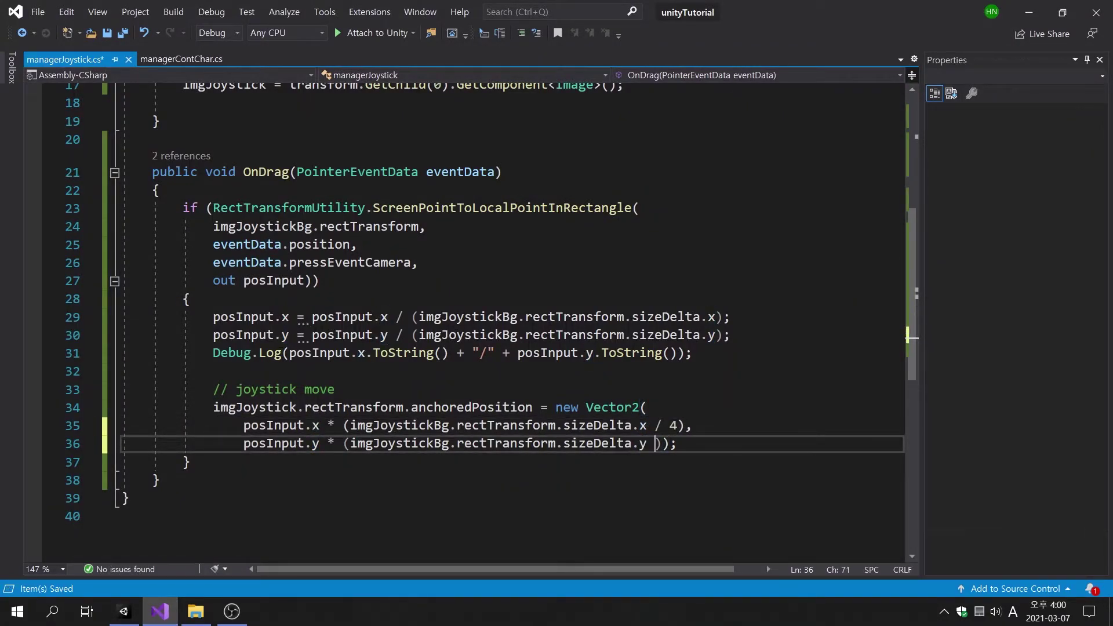
key("BackSpace")
type("/4")
key("ctrl+s")
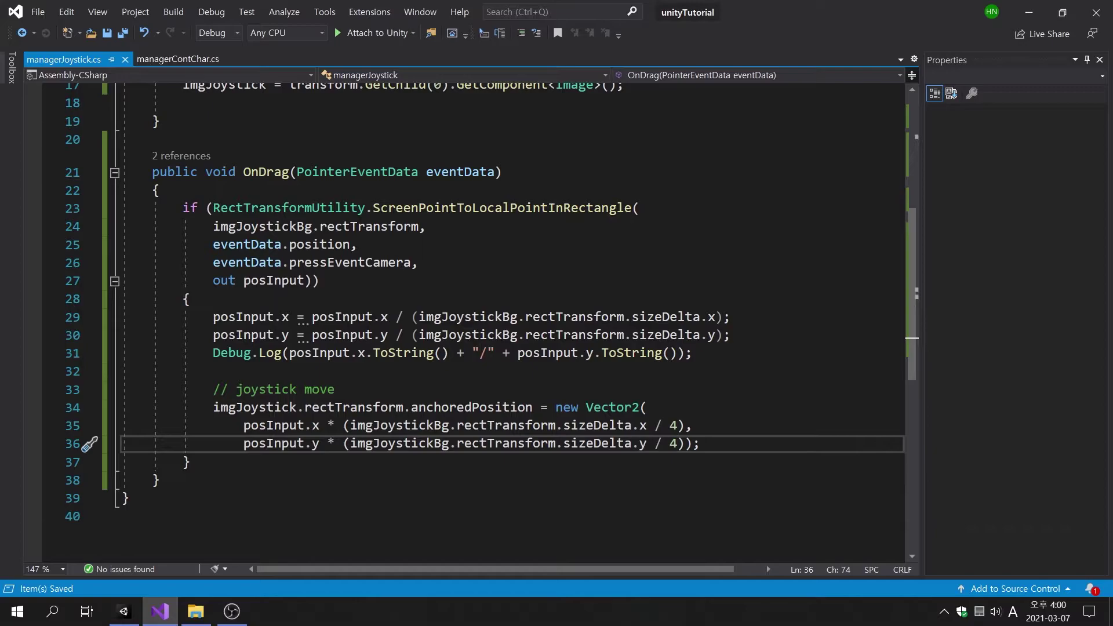
left_click(123, 611)
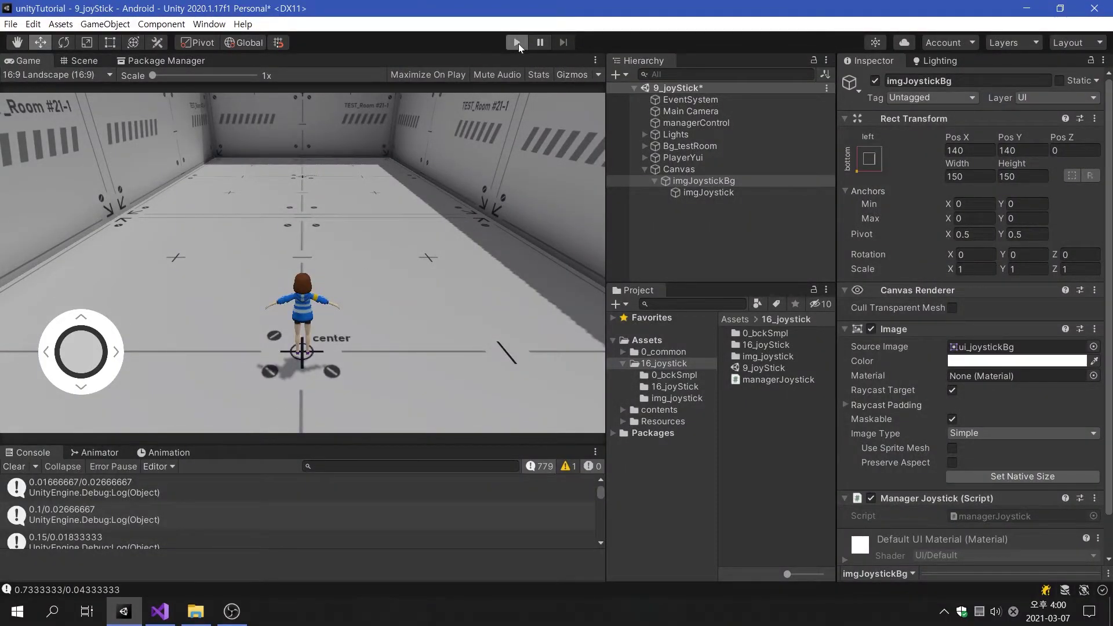
Play the scene and drag the knob around to check its quarter-size travel
left_click(518, 44)
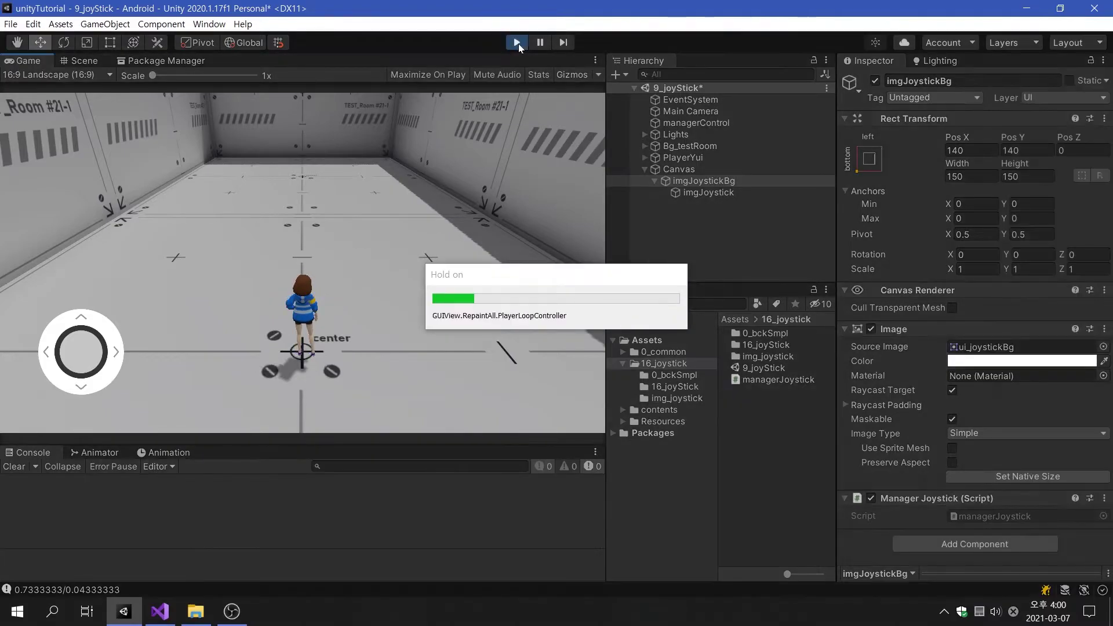
mouse_move(81, 346)
left_mouse_down()
mouse_move(570, 137)
mouse_move(195, 9)
left_mouse_up()
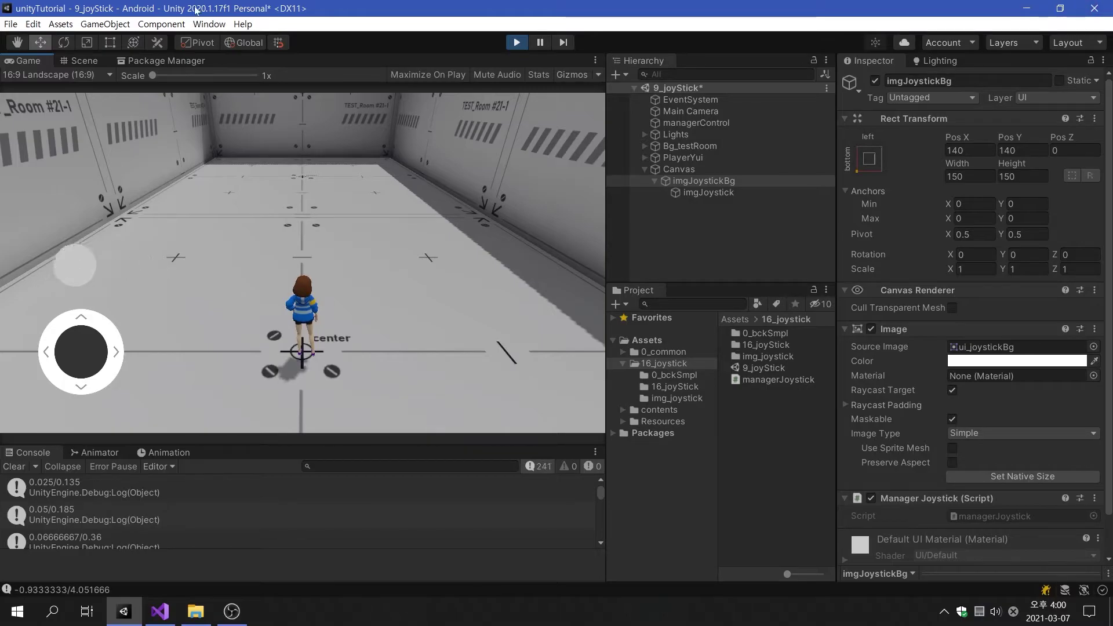
left_click_drag(195, 9, 278, 7)
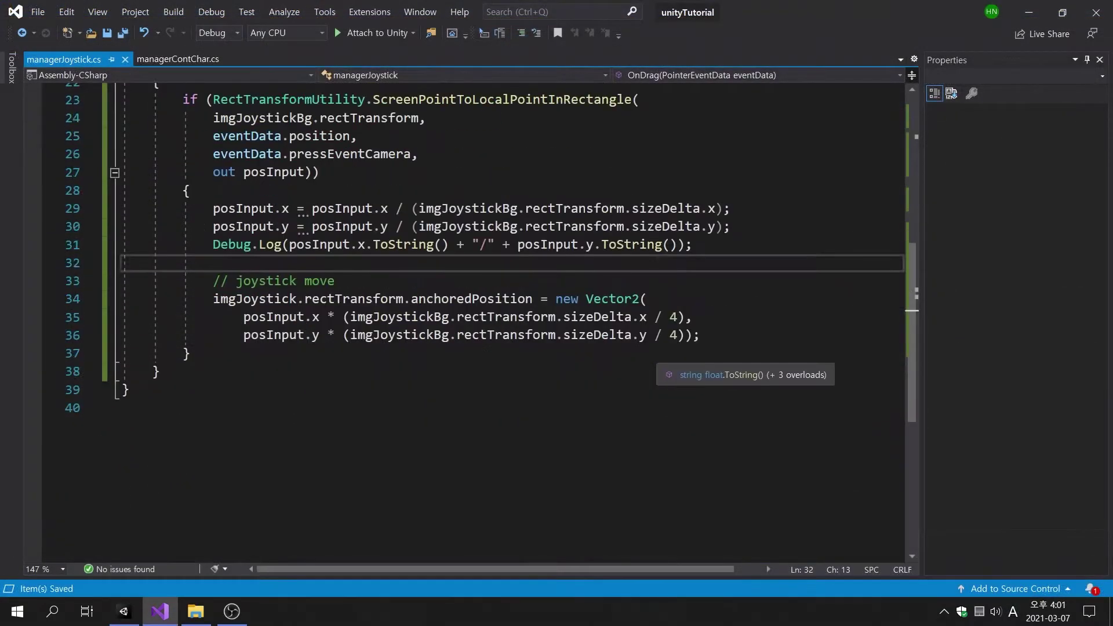
Add an if block that normalizes posInput when its magnitude exceeds 1.0f, save, and go to Unity
key("Return")
key("Return")
key("Up")
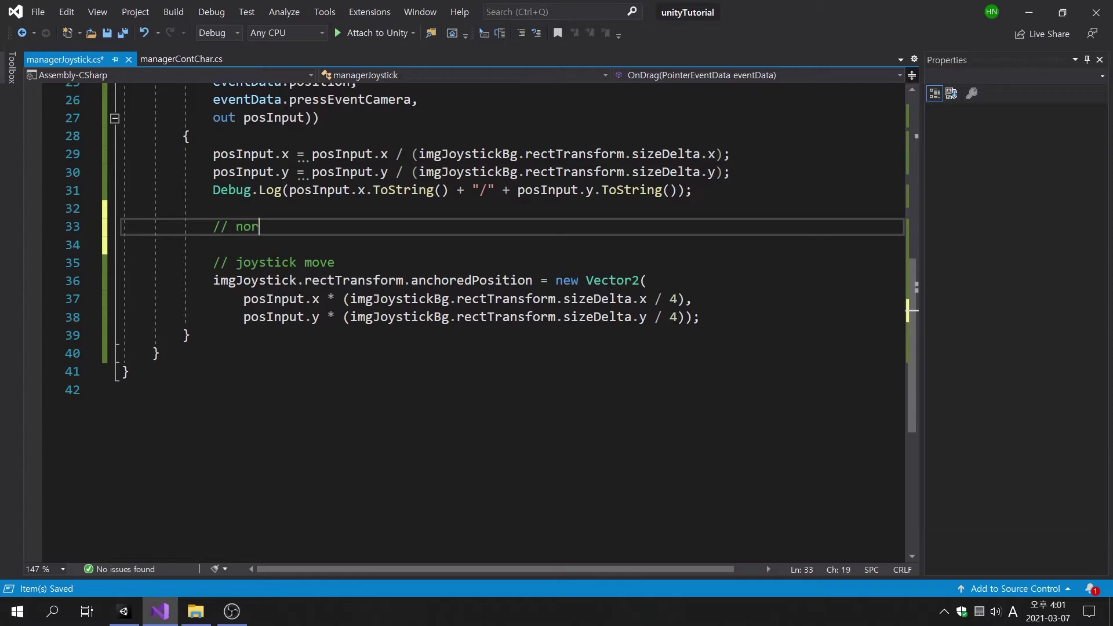
key("Return")
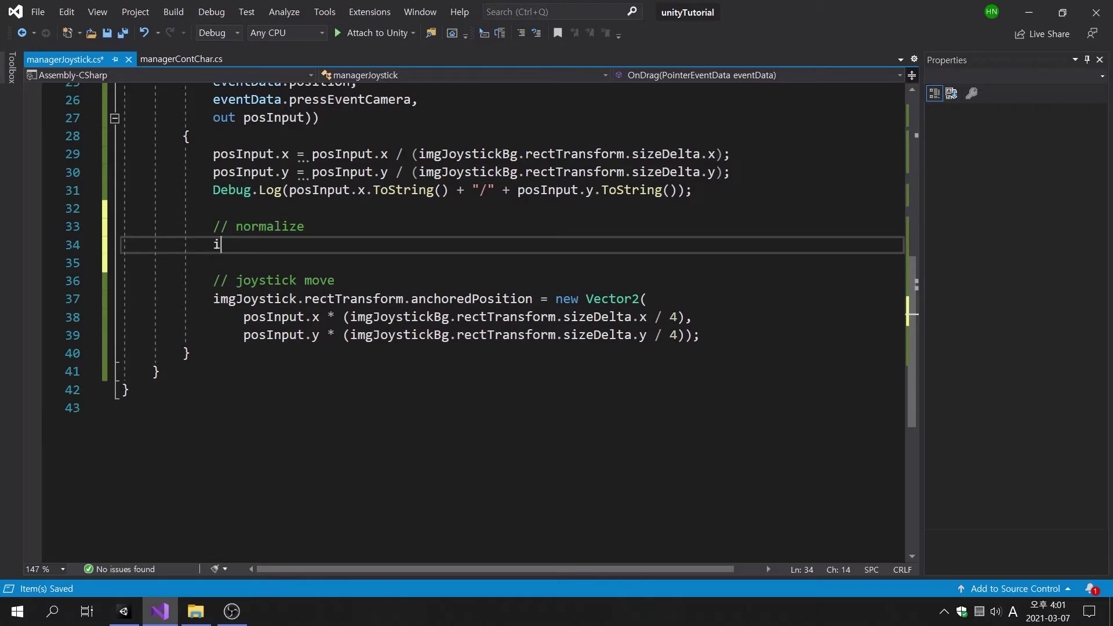
type("f (posInput.magnitude ")
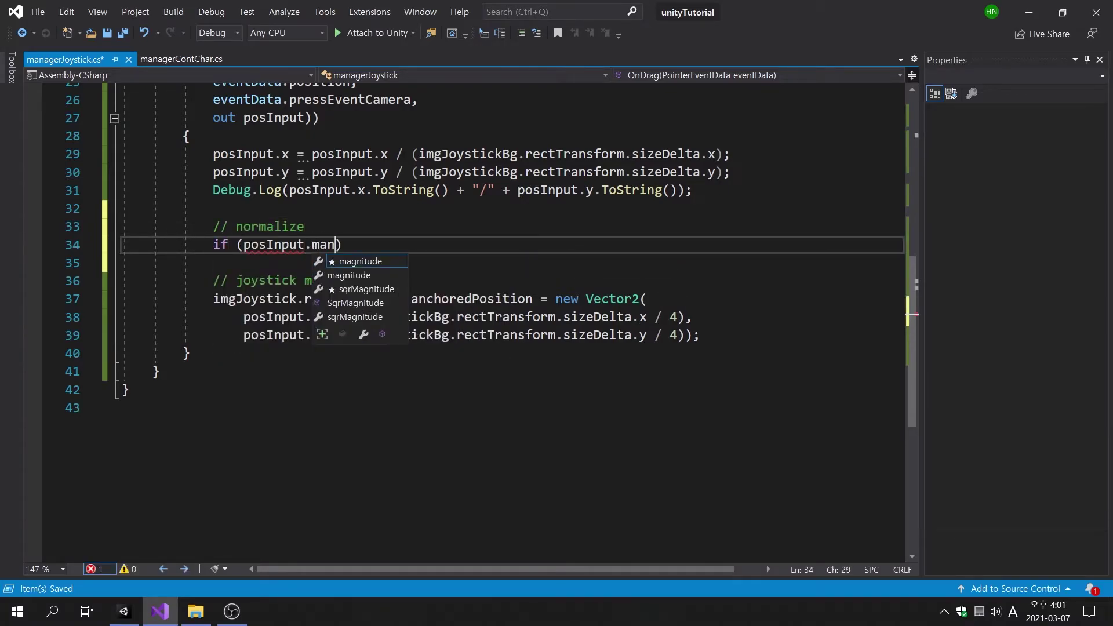
type("> 1.0f")
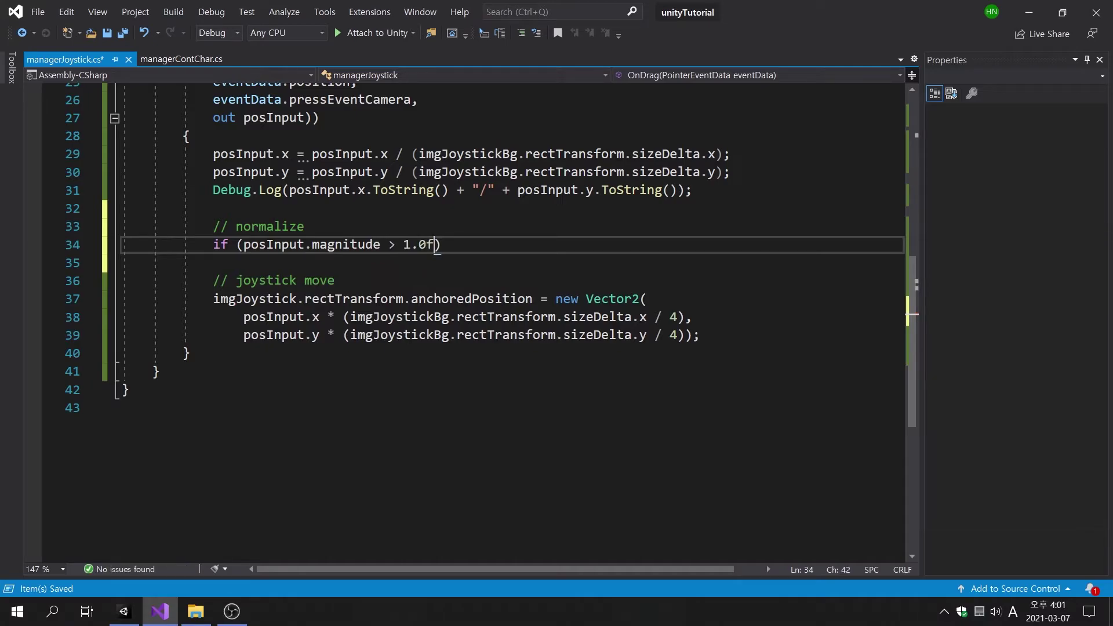
key("End")
key("Return")
type("{")
key("Return")
type("po")
key("Tab")
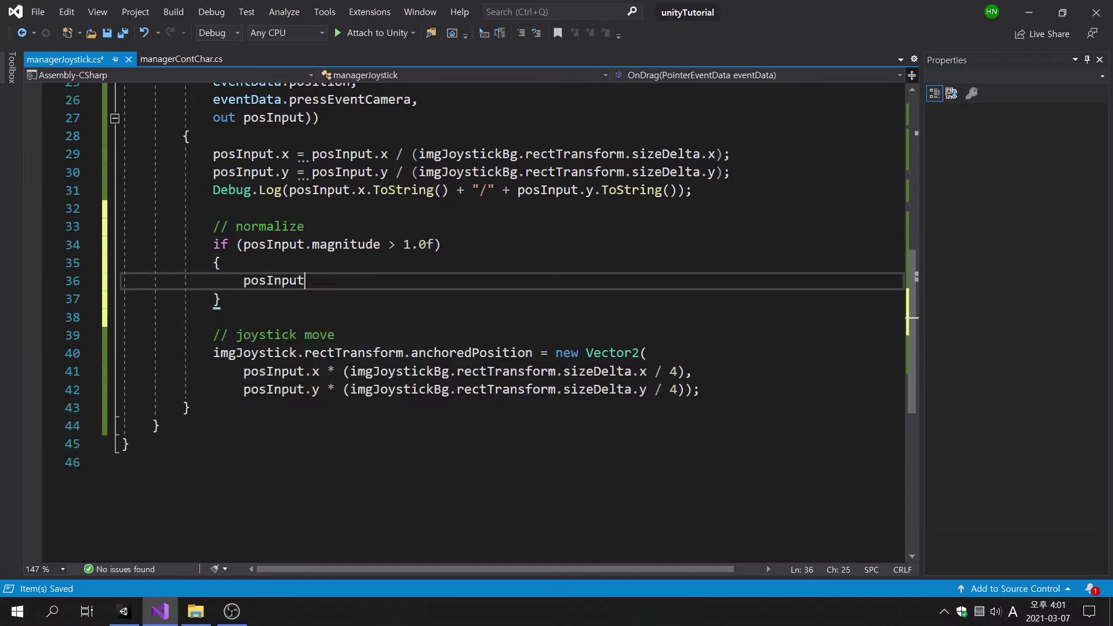
type(" = p")
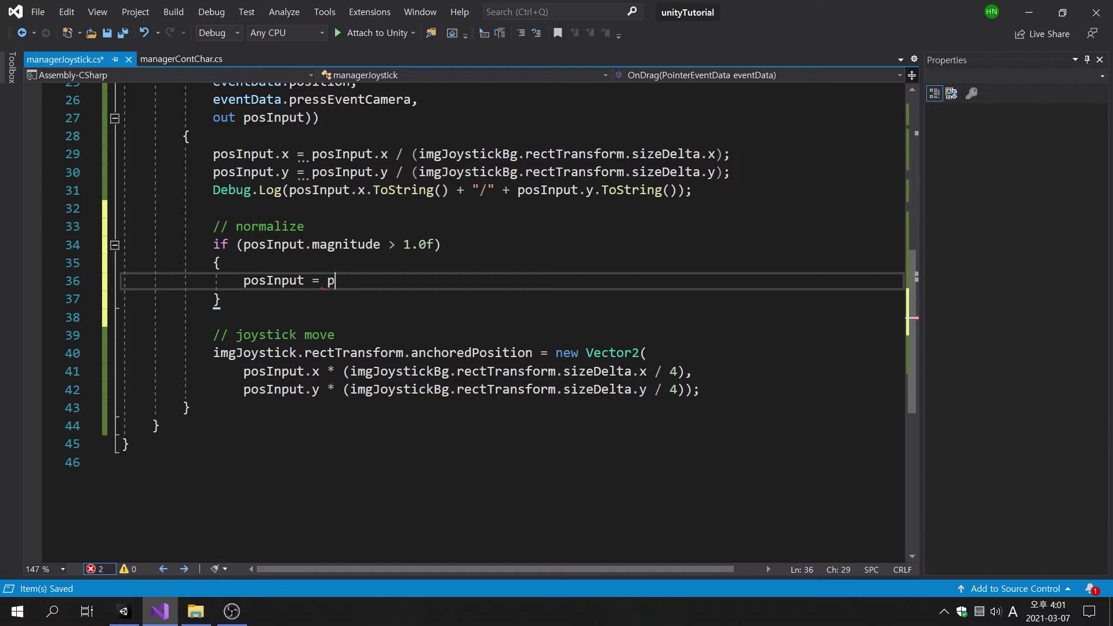
type("o")
key("Tab")
type(".;")
key("ctrl+s")
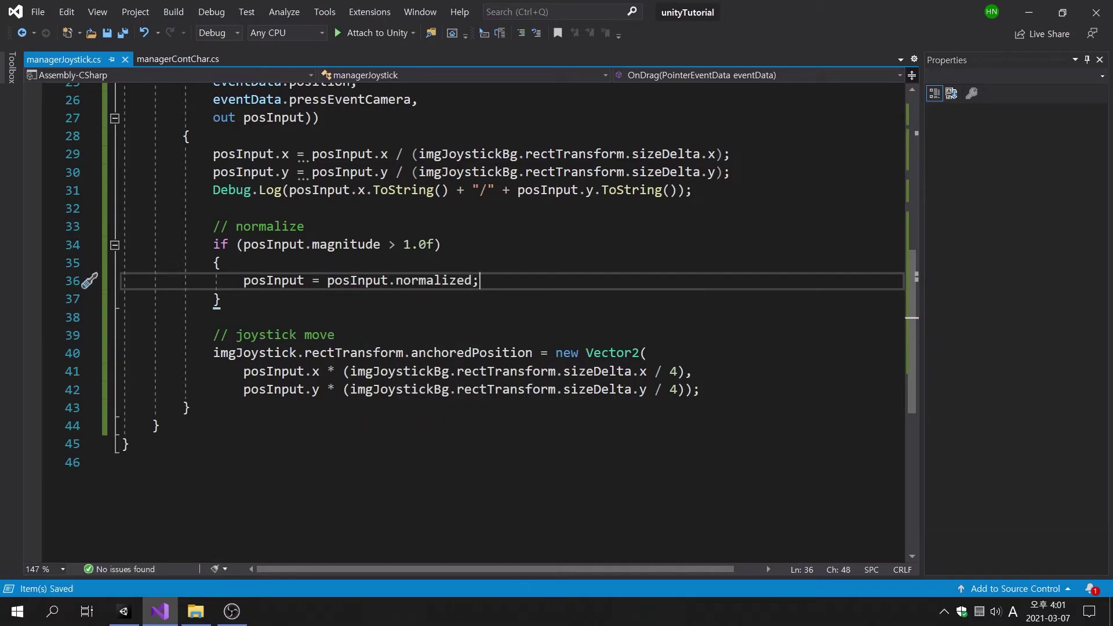
left_click(115, 615)
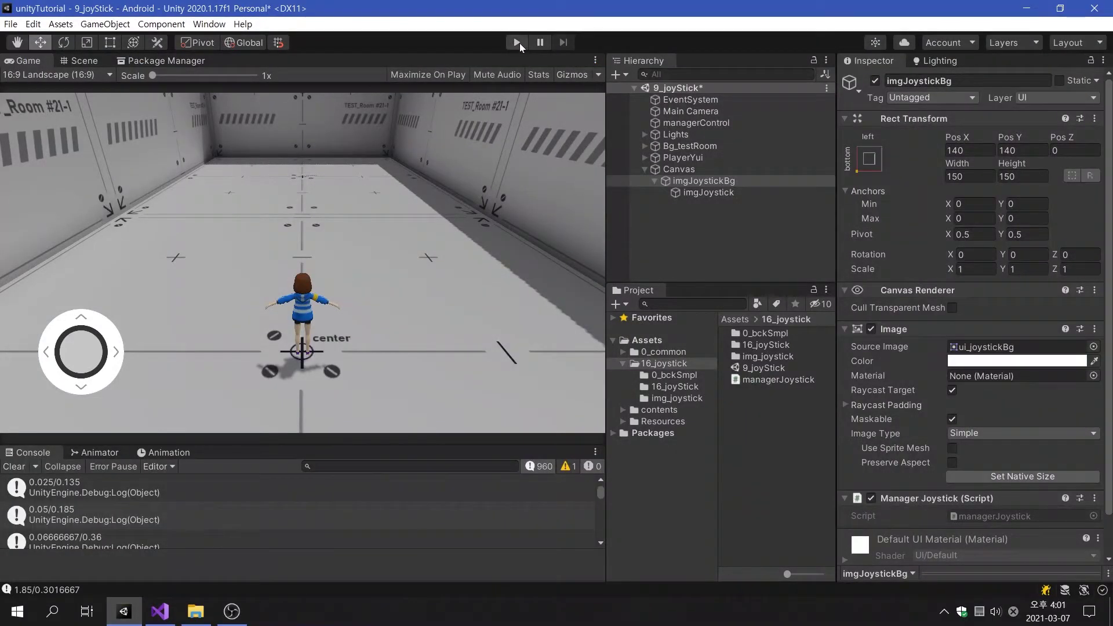
left_click(520, 43)
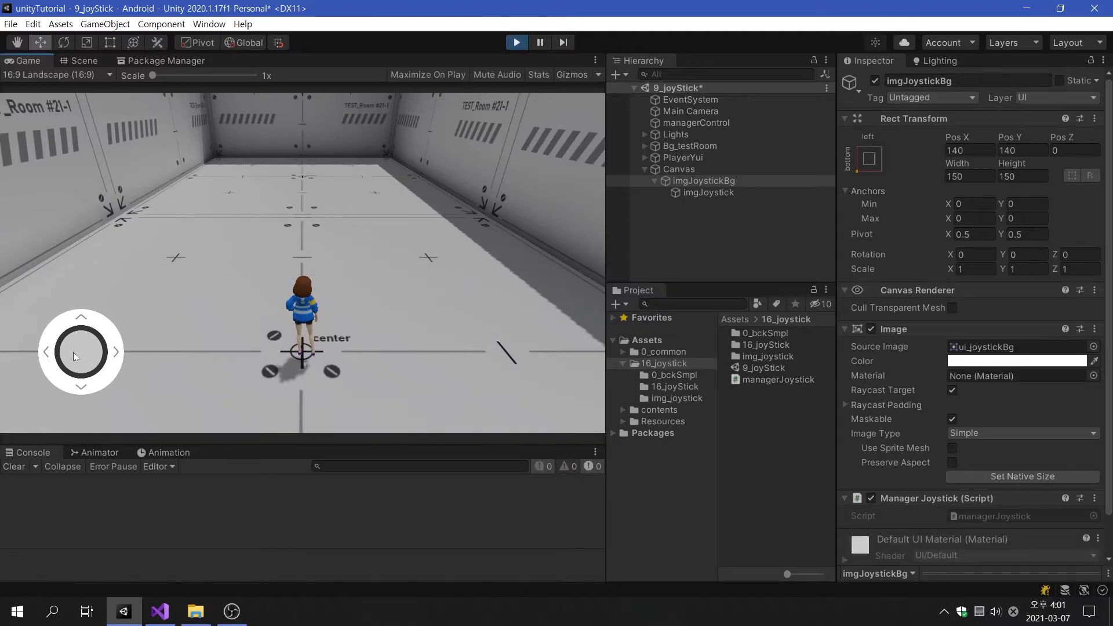
left_click_drag(73, 353, 1, 354)
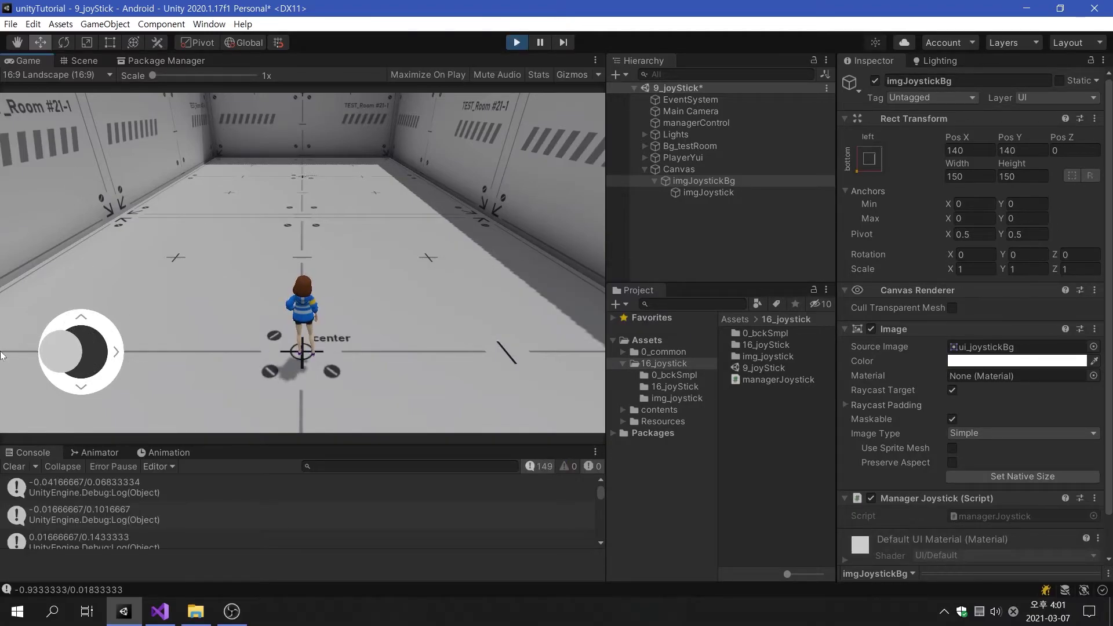
mouse_move(0, 353)
left_mouse_down()
mouse_move(2, 469)
mouse_move(82, 158)
mouse_move(243, 332)
left_mouse_up()
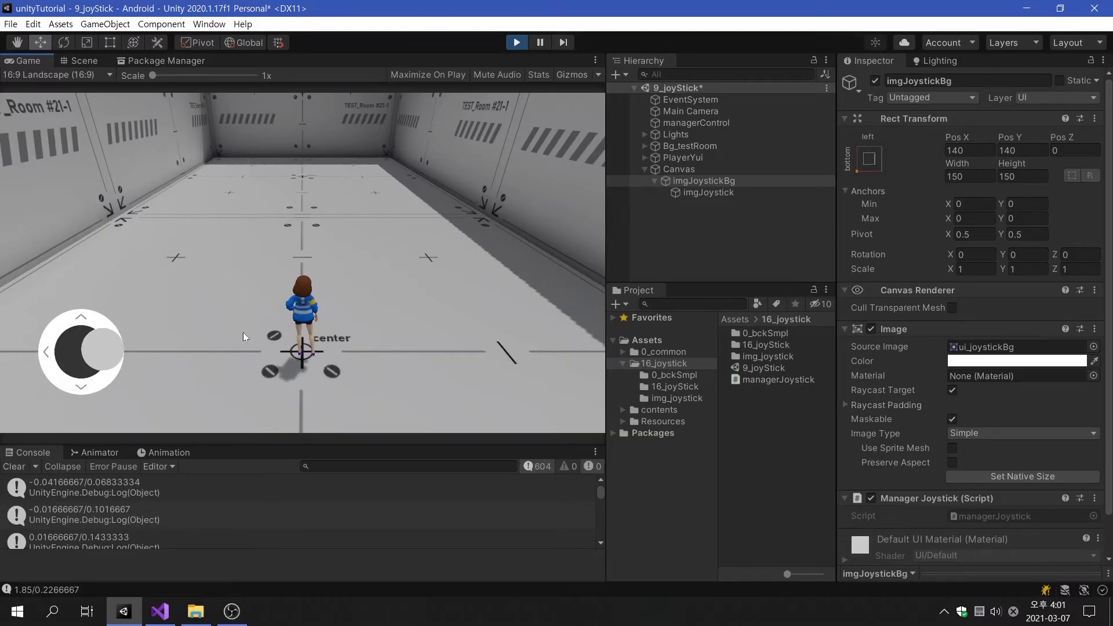
left_click(518, 43)
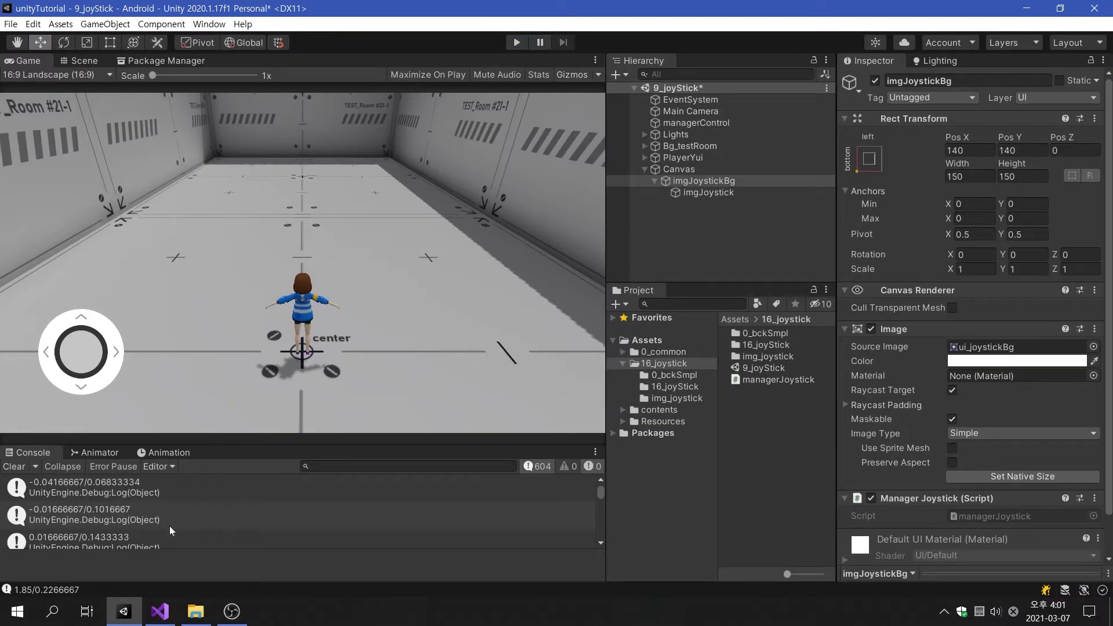
Change the knob offset divisors on lines 41–42 from 4 to 2, save, and play the scene in Unity
left_click(159, 610)
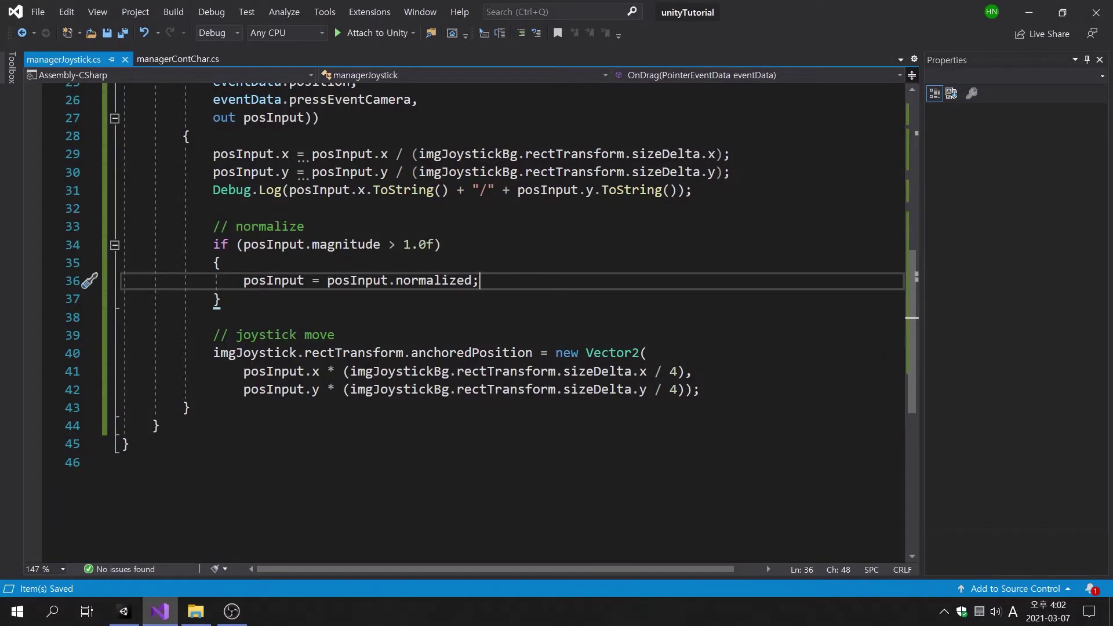
left_click(678, 371)
key("BackSpace")
type("2")
key("Down")
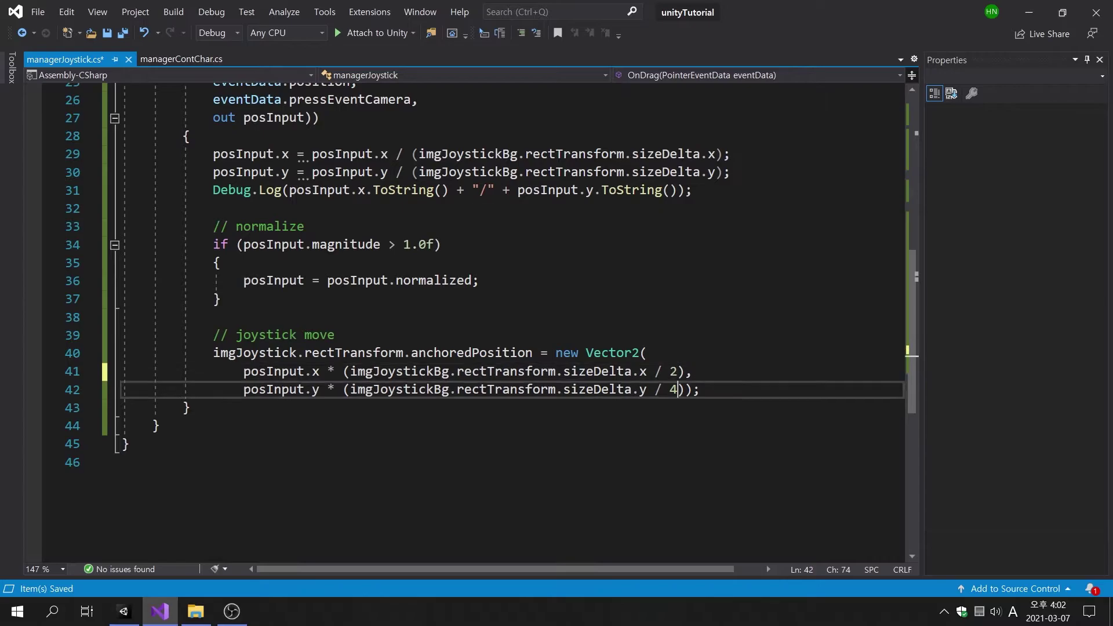
key("BackSpace")
type("2")
key("ctrl+s")
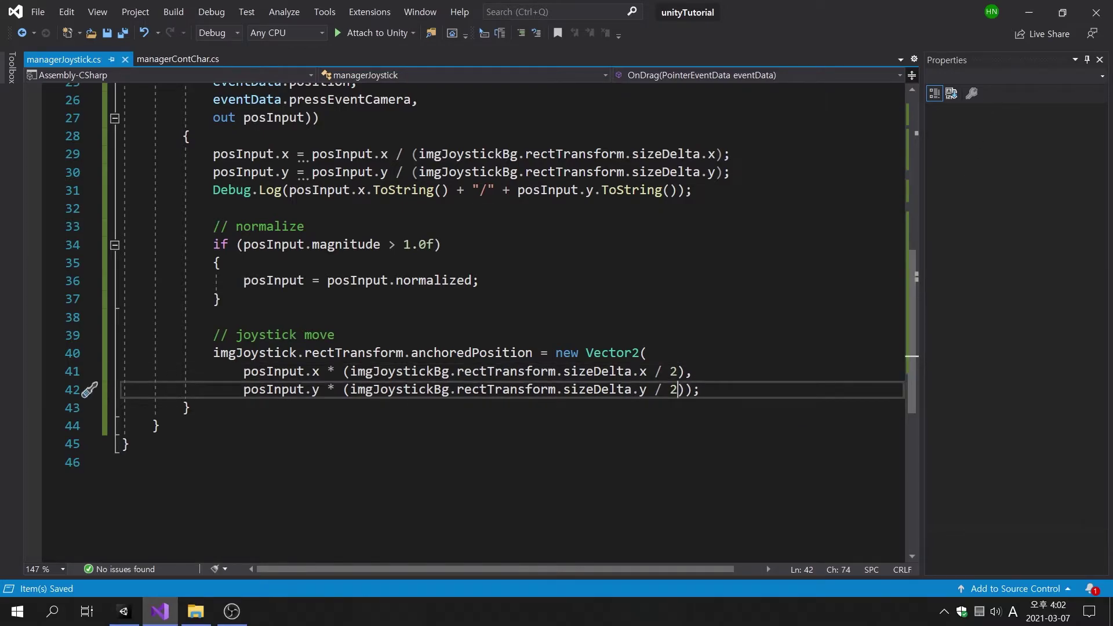
left_click(111, 609)
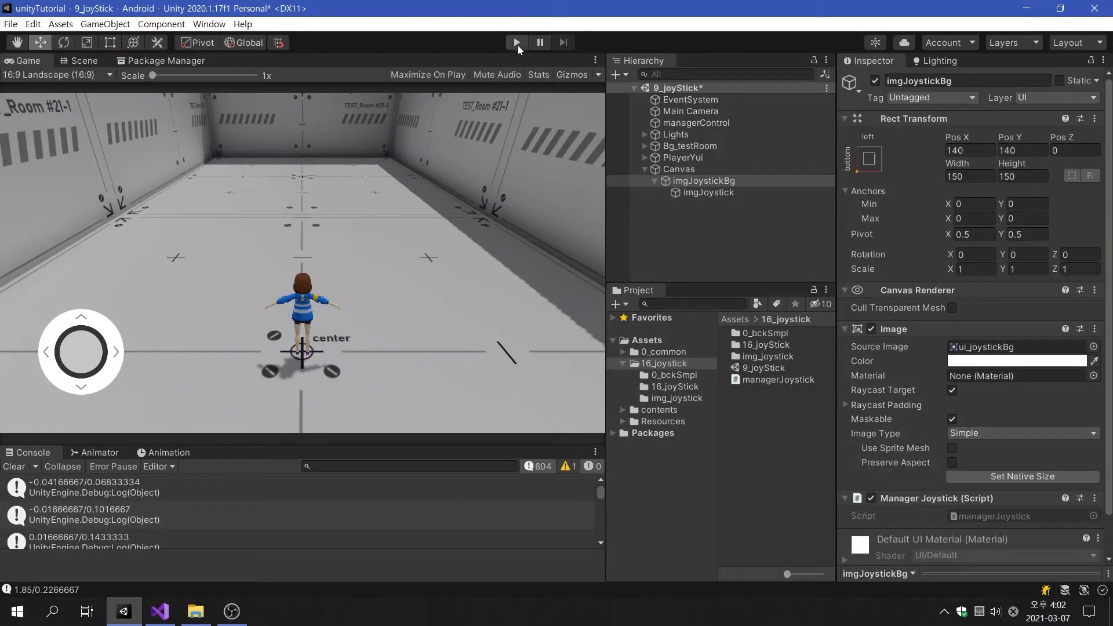
left_click(518, 43)
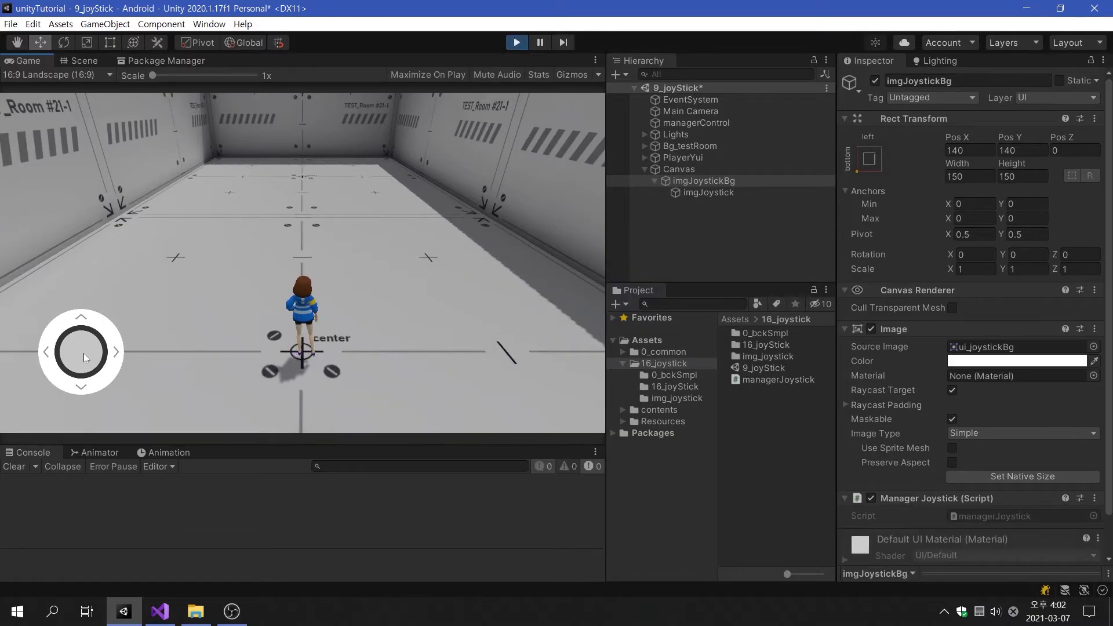
Move the joystick knob around its ring in play mode, stop the run, and return to Visual Studio
mouse_move(84, 352)
left_mouse_down()
mouse_move(48, 192)
mouse_move(84, 488)
left_mouse_up()
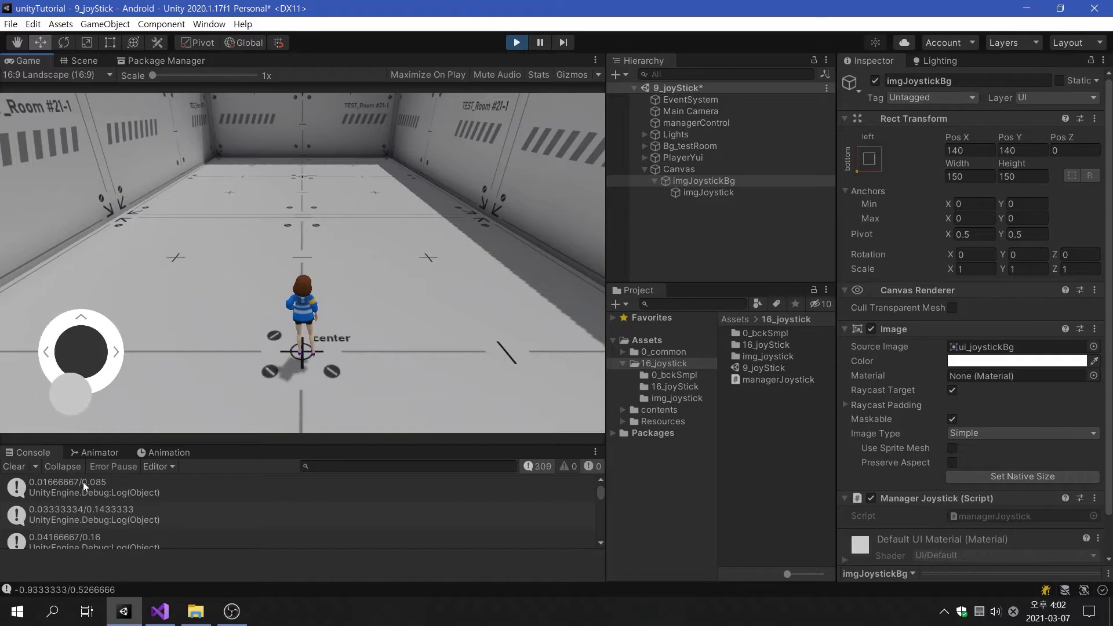
mouse_move(84, 486)
left_mouse_down()
mouse_move(127, 281)
mouse_move(290, 297)
left_mouse_up()
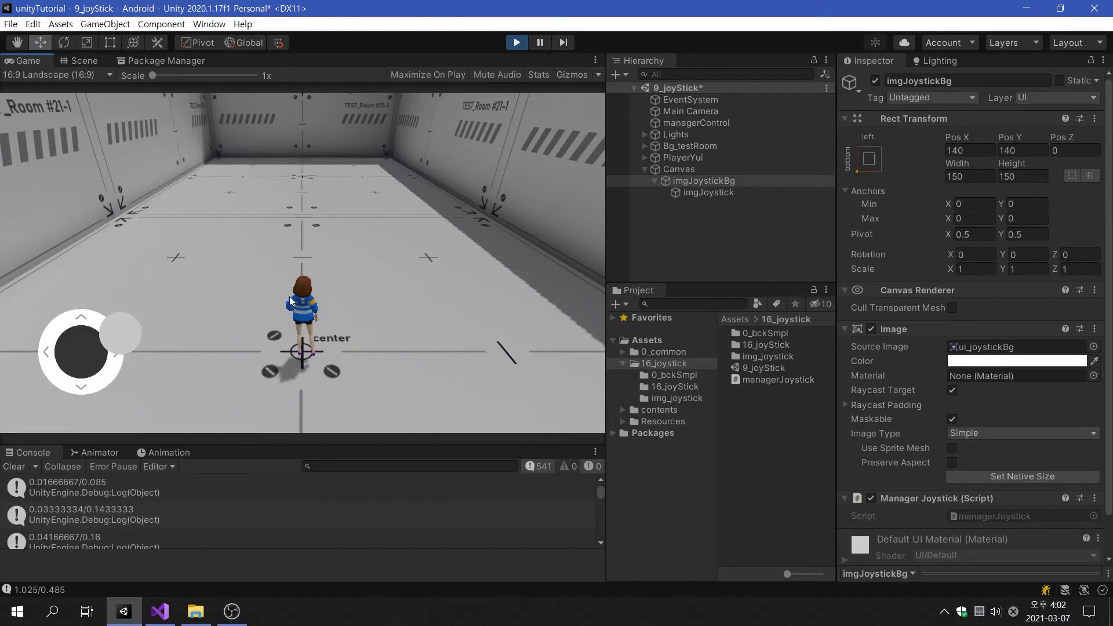
left_click(518, 44)
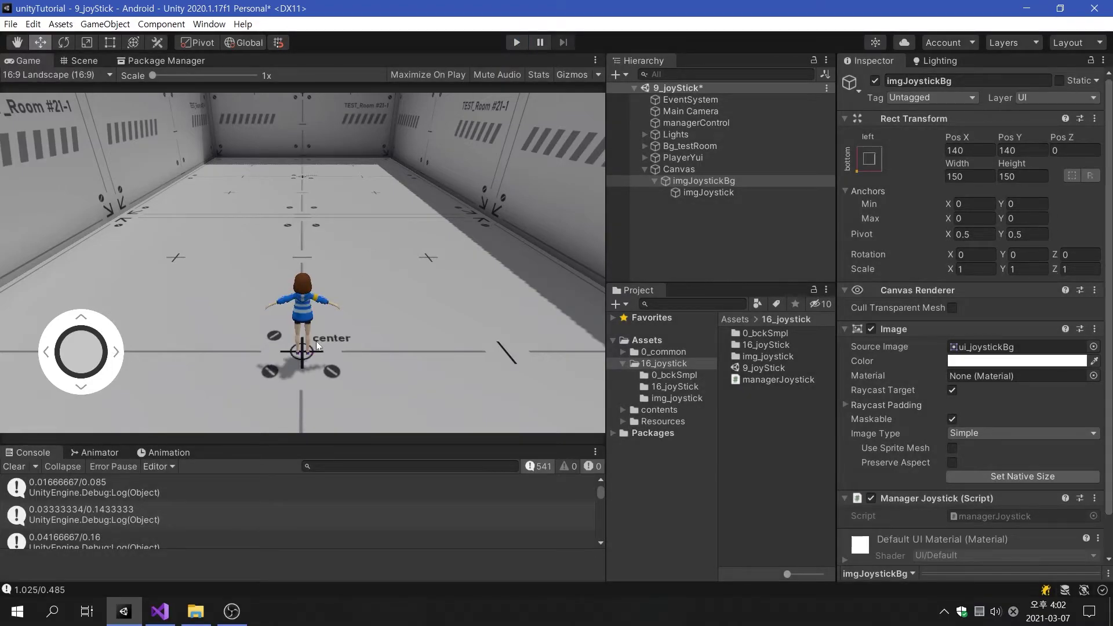
left_click(158, 612)
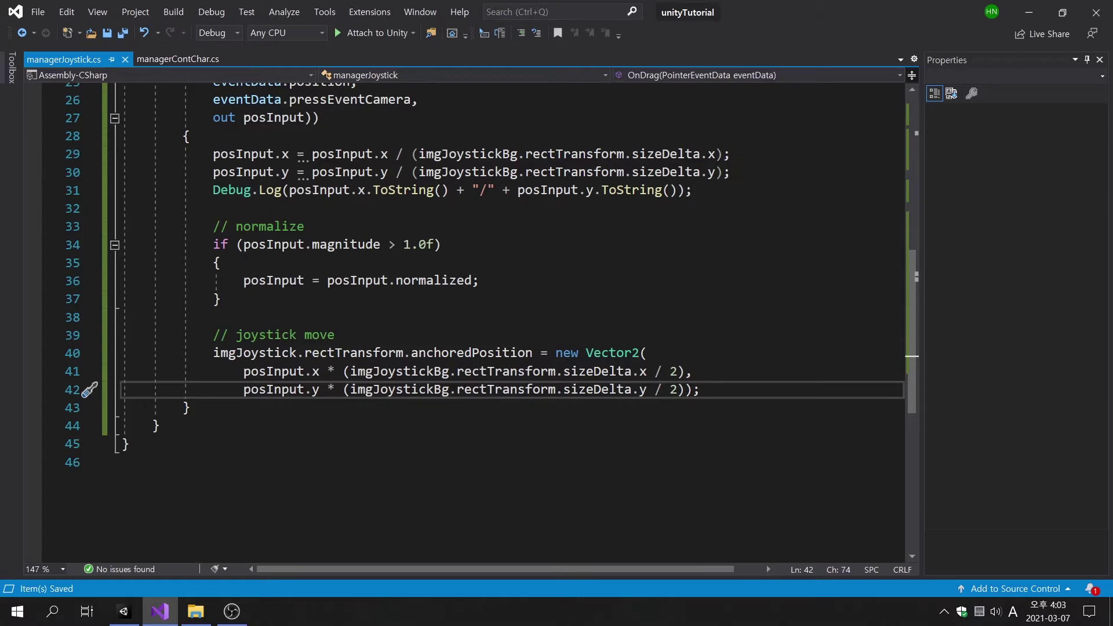
scroll(491, 322, "up", 3)
scroll(491, 322, "up", 2)
scroll(491, 322, "up", 3)
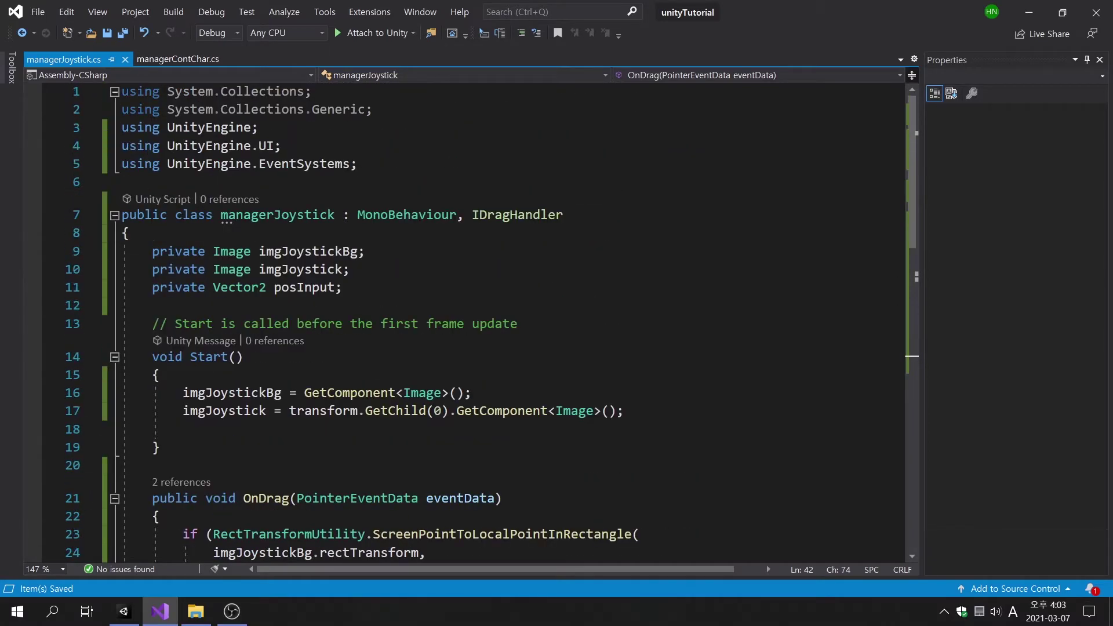
Append IPointerDownHandler and IPointerUpHandler after IDragHandler in the managerJoystick class declaration
left_click(563, 215)
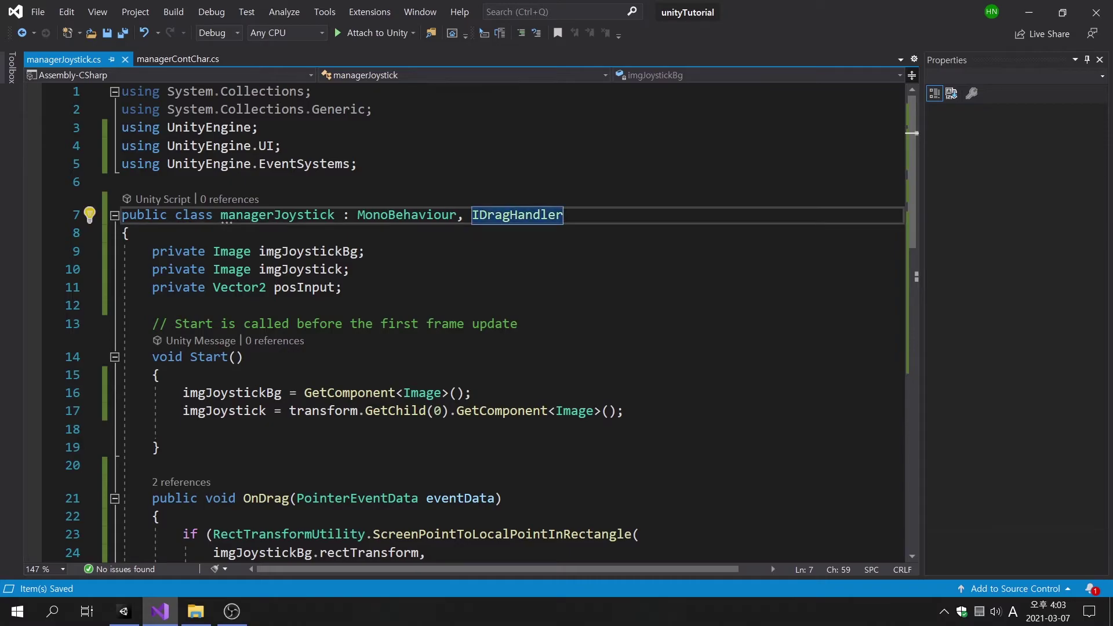
type(", ")
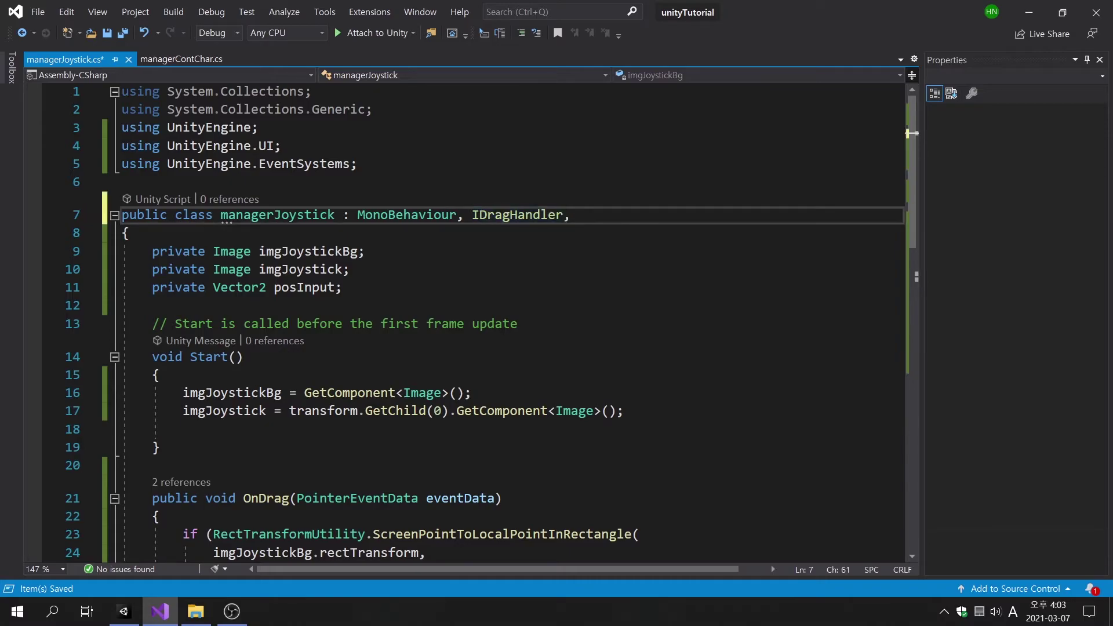
type("Ipo")
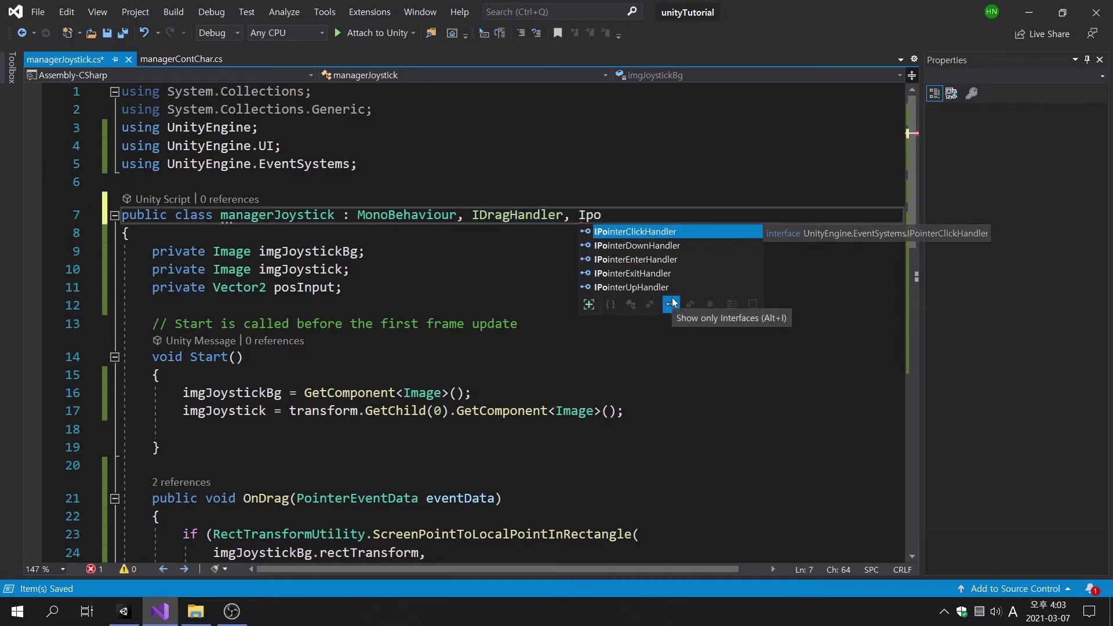
key("Down")
key("Return")
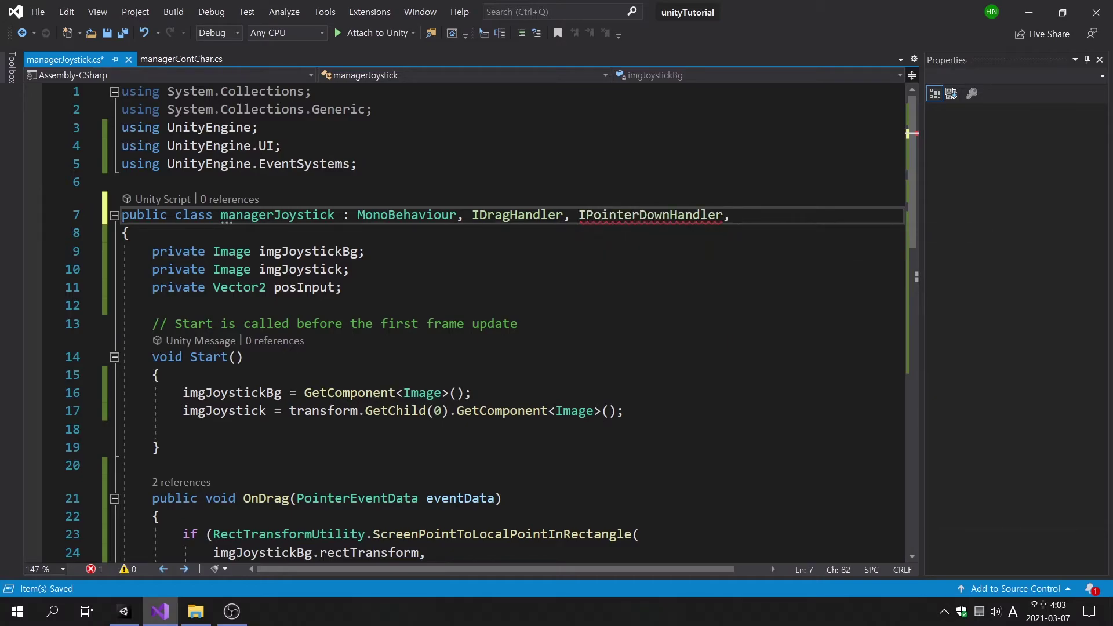
type("Ip")
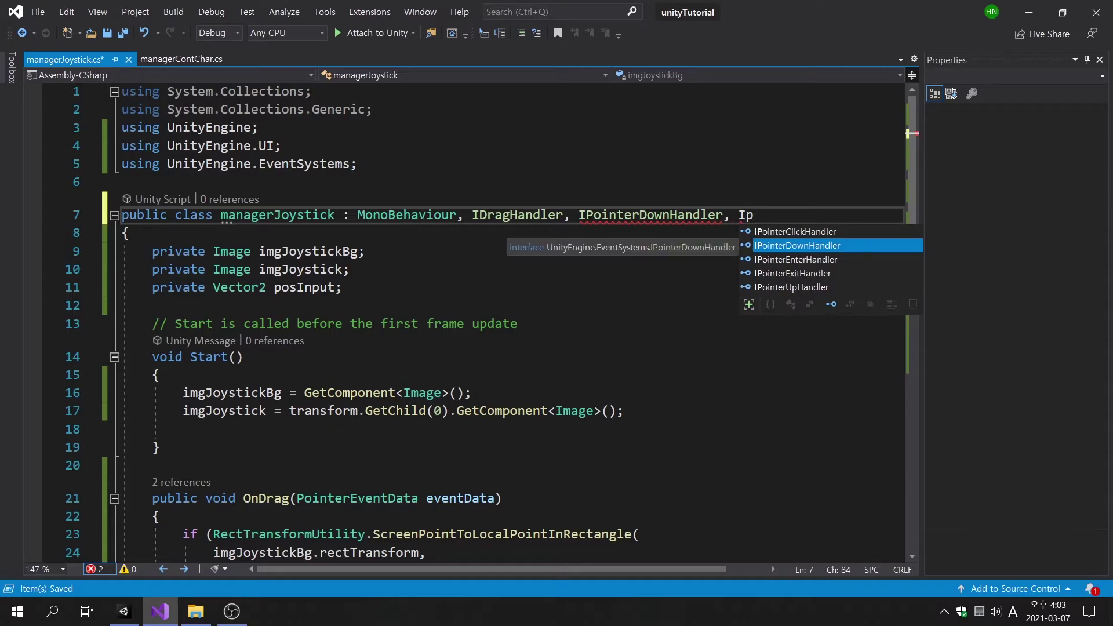
key("Down")
key("Down")
key("Down")
key("Return")
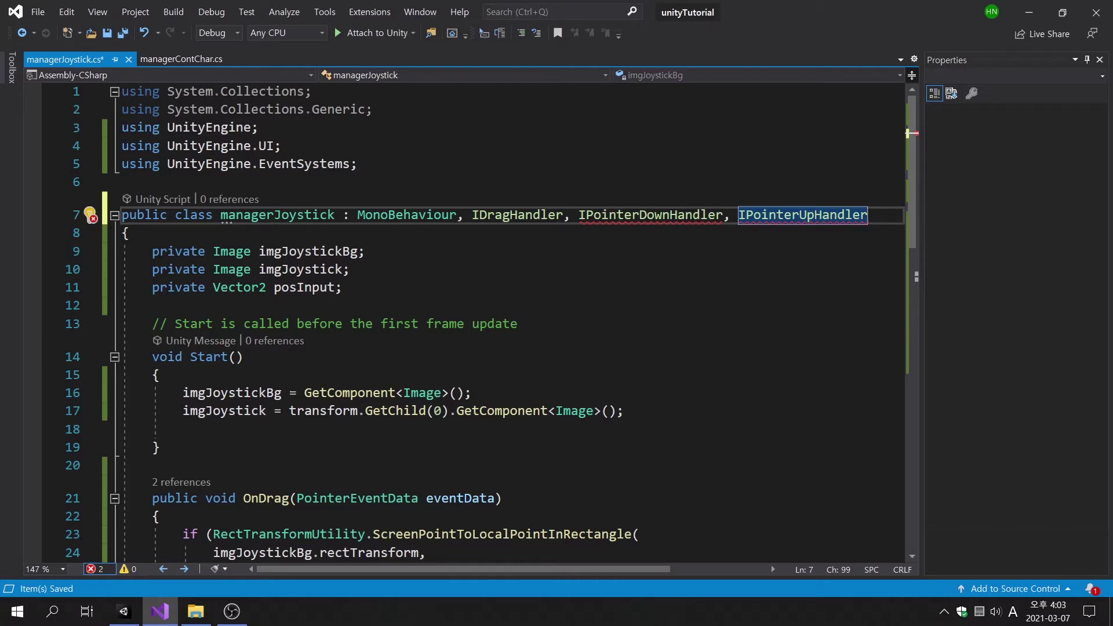
scroll(470, 321, "down", 4)
scroll(470, 322, "down", 2)
scroll(470, 322, "down", 4)
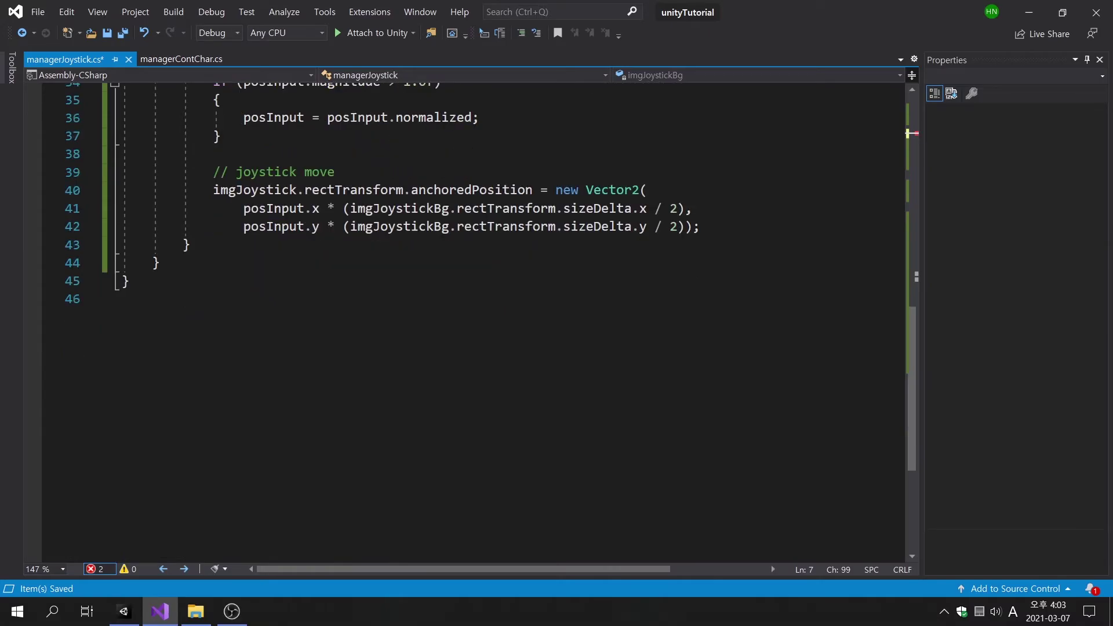
Add a public OnPointerDown(PointerEventData eventData) method with an empty body below OnDrag
left_click(160, 262)
key("Return")
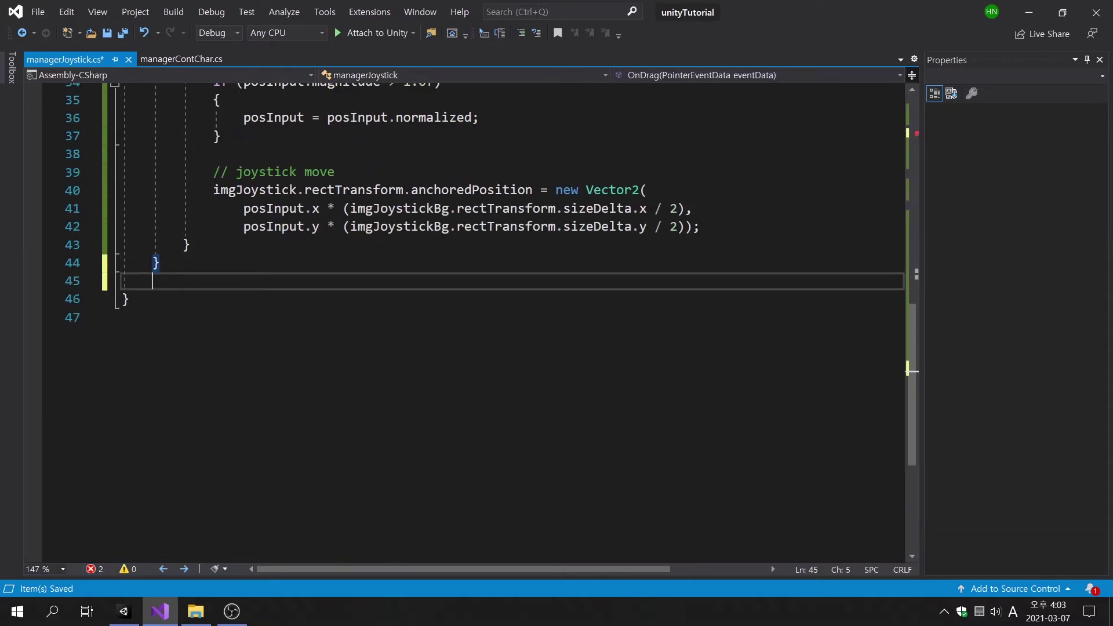
key("Return")
type("public ")
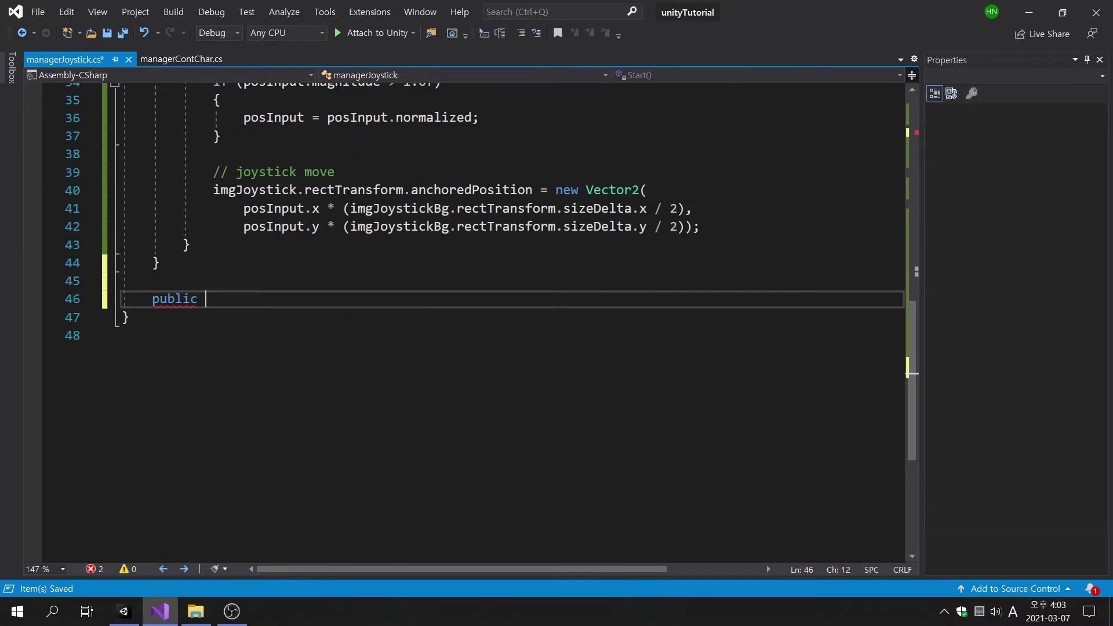
type("void OnP")
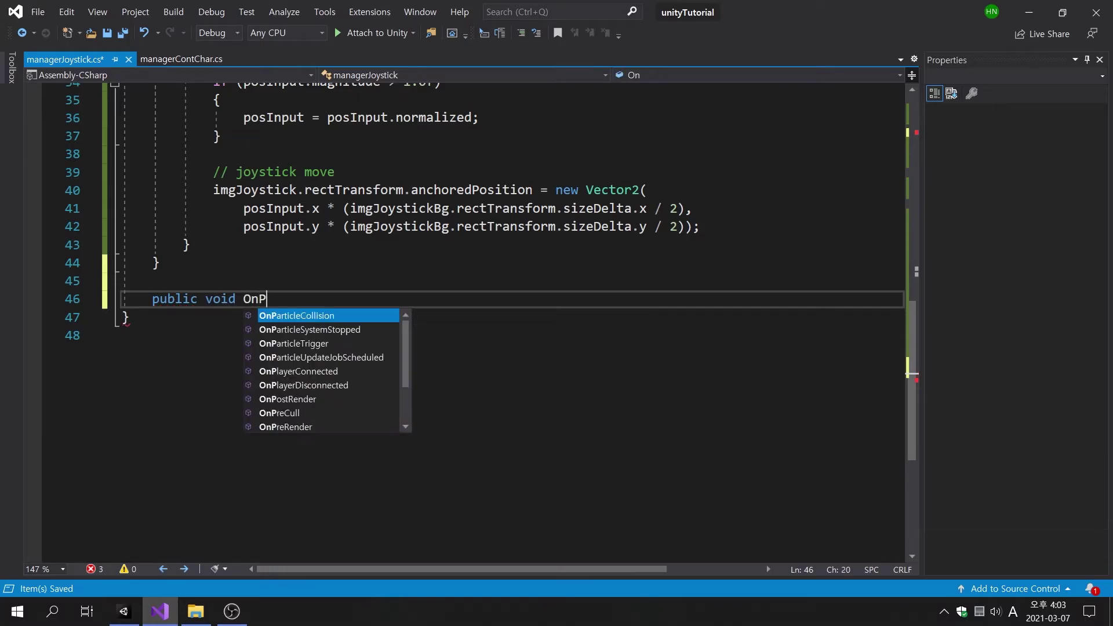
type("ointer")
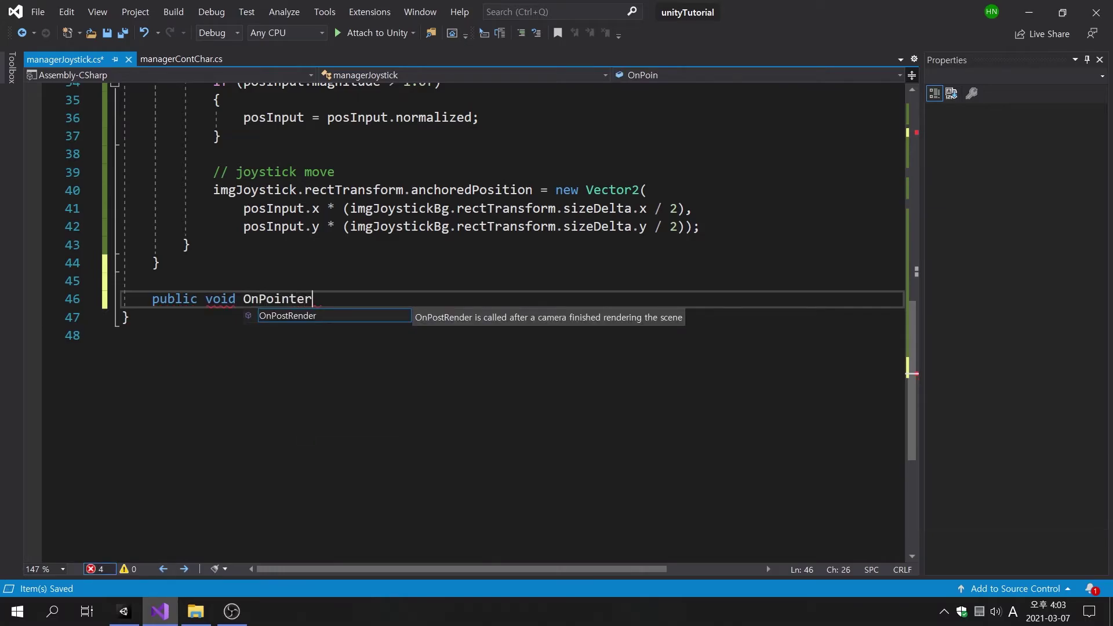
type("Down(")
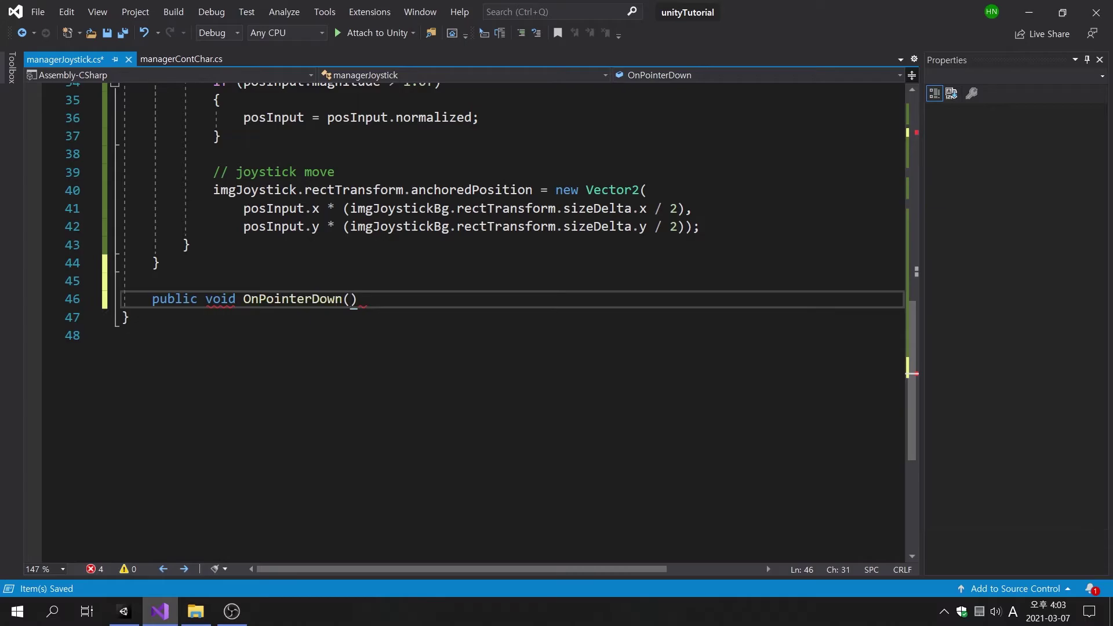
key("Return")
type("{")
key("Return")
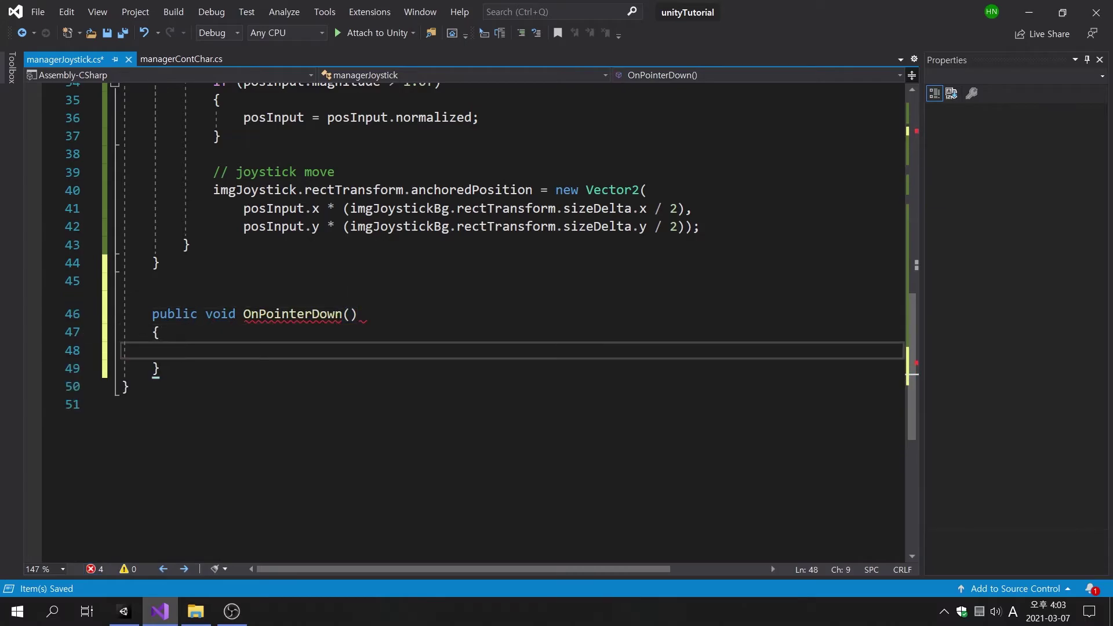
key("Up")
key("Up")
key("Up")
key("Down")
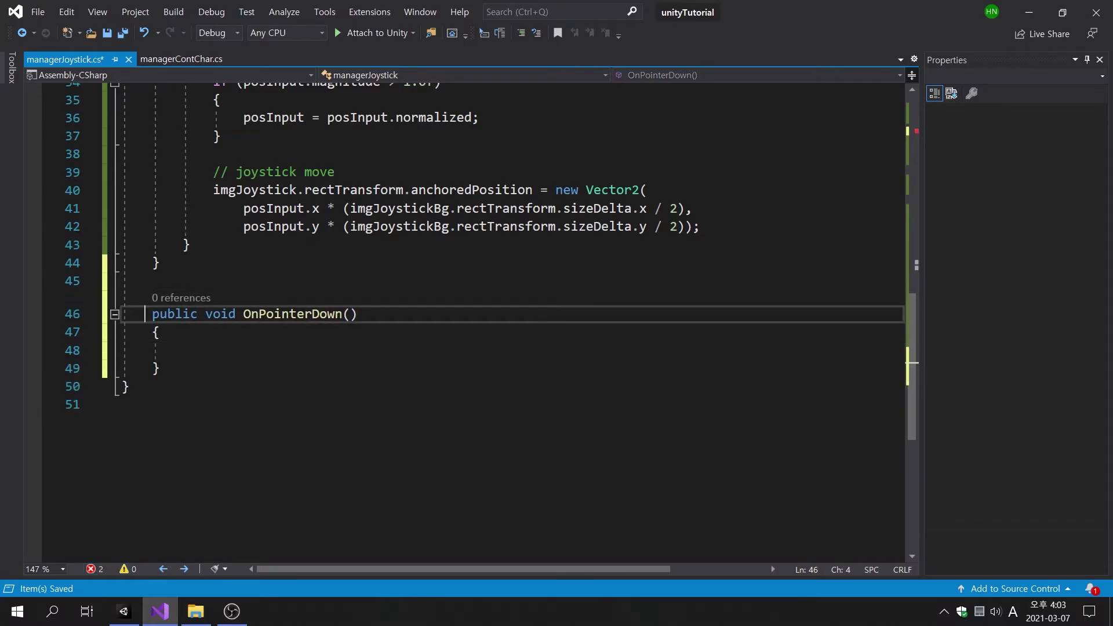
left_click(349, 314)
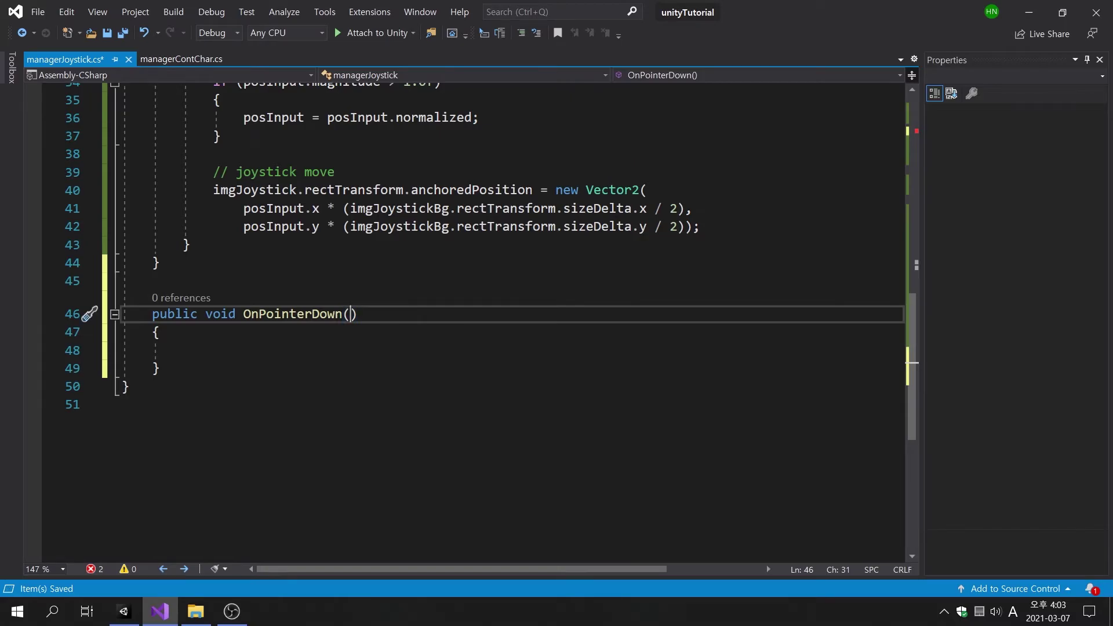
type("Poi")
type("nter")
key("space")
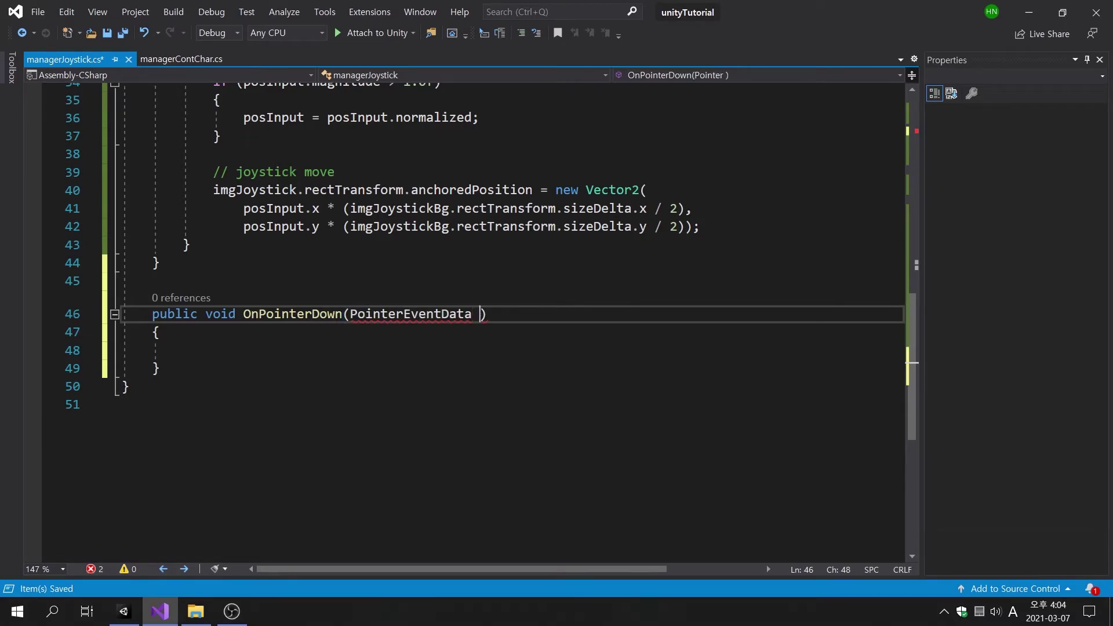
type("eve")
key("Tab")
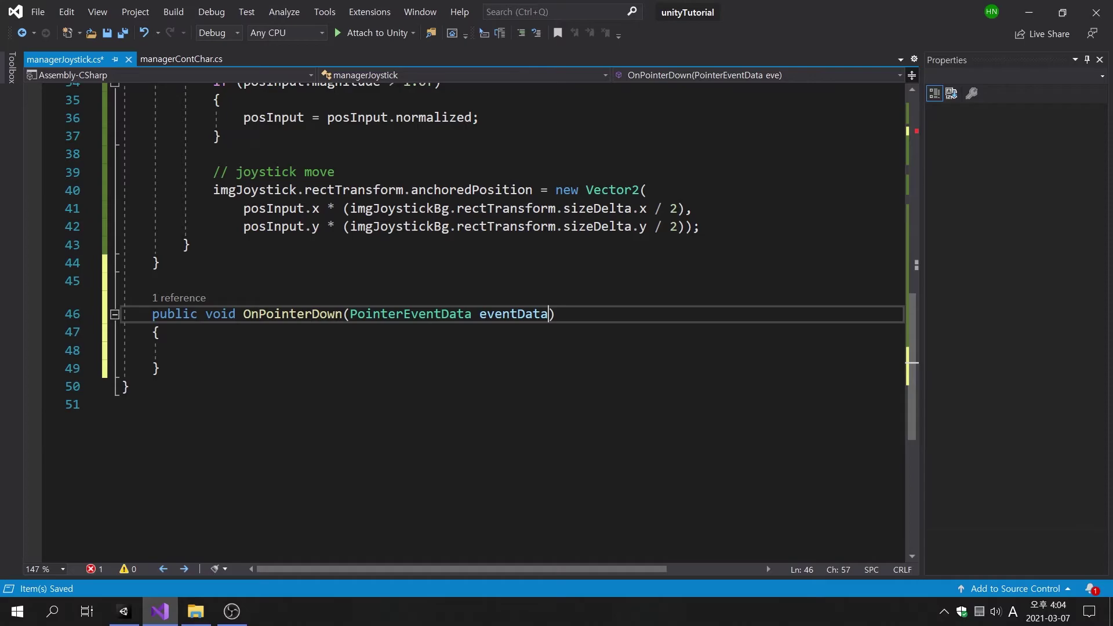
key("Down")
key("Down")
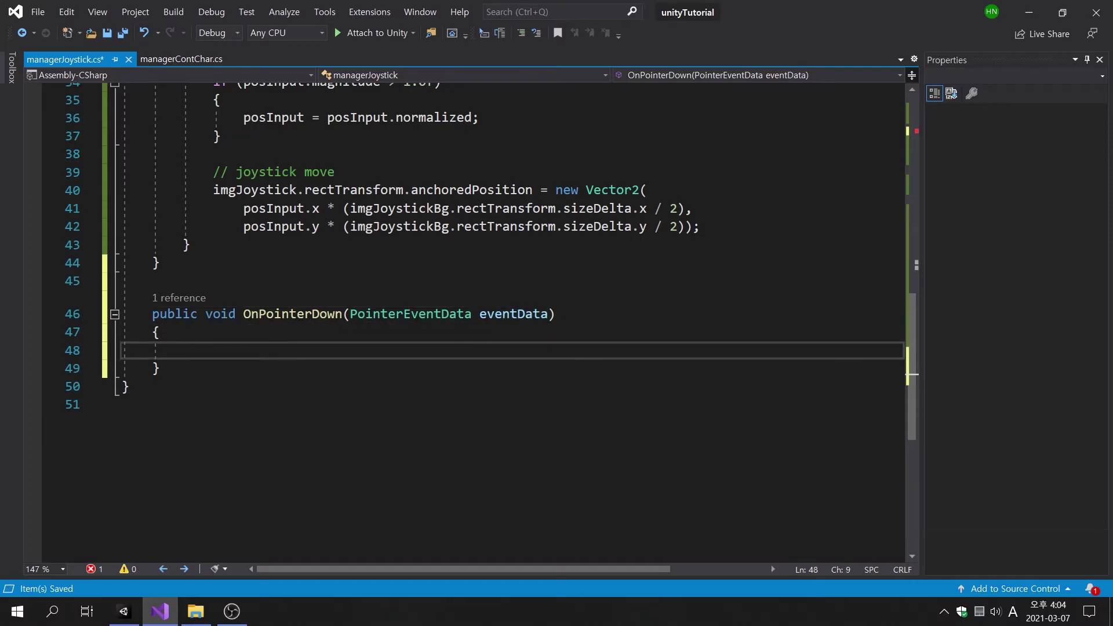
scroll(509, 322, "up", 4)
scroll(509, 322, "up", 2)
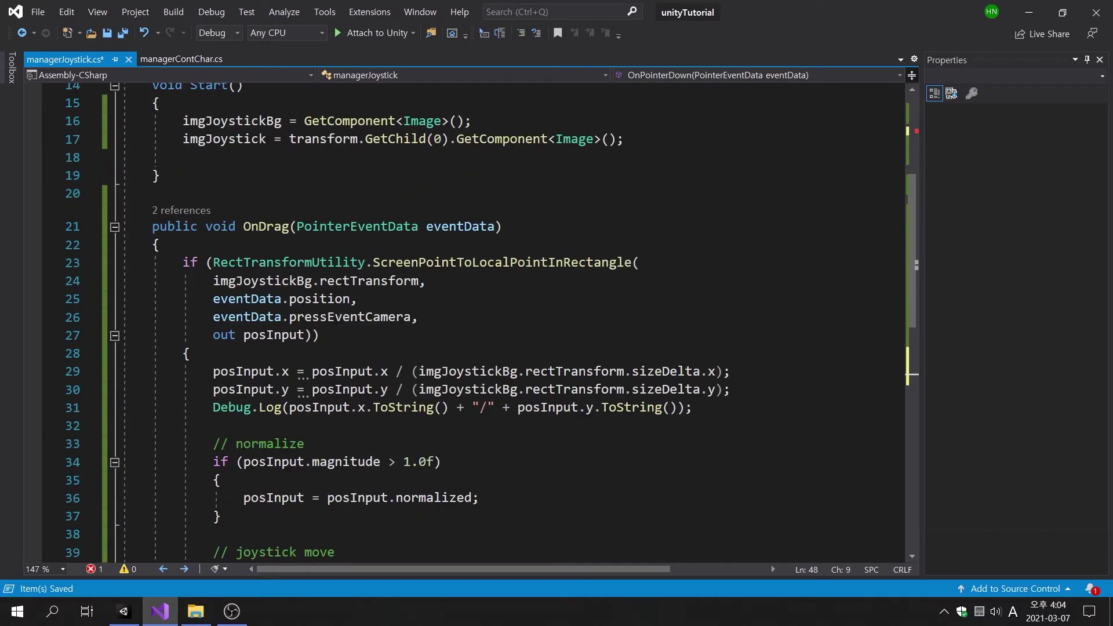
Make OnPointerDown call OnDrag(eventData) and save the script
left_click(265, 227)
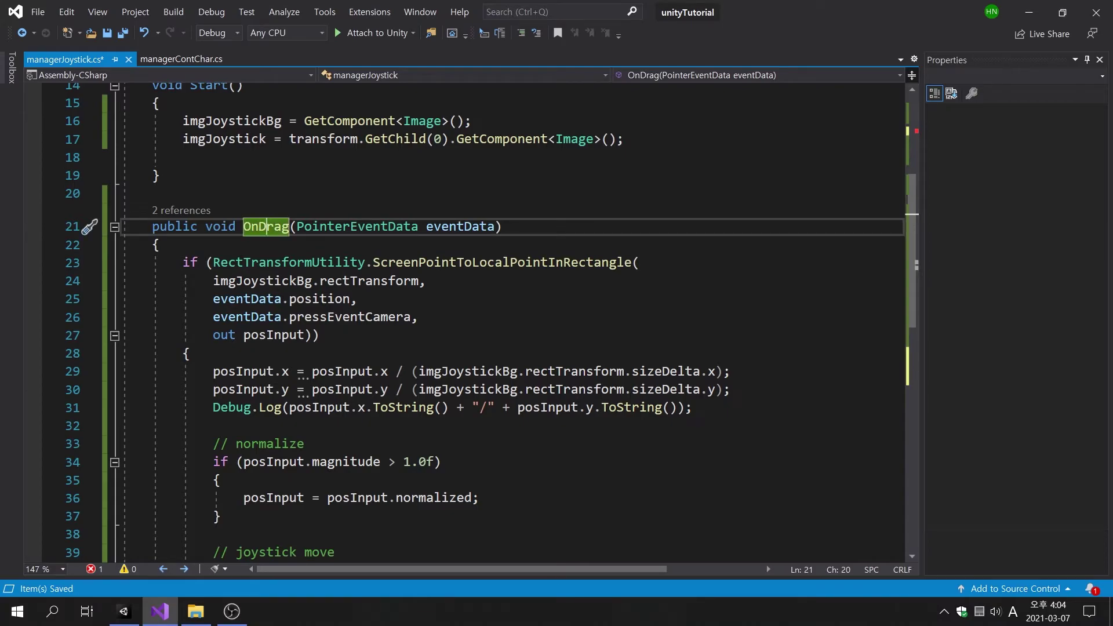
scroll(509, 322, "down", 2)
scroll(509, 322, "down", 6)
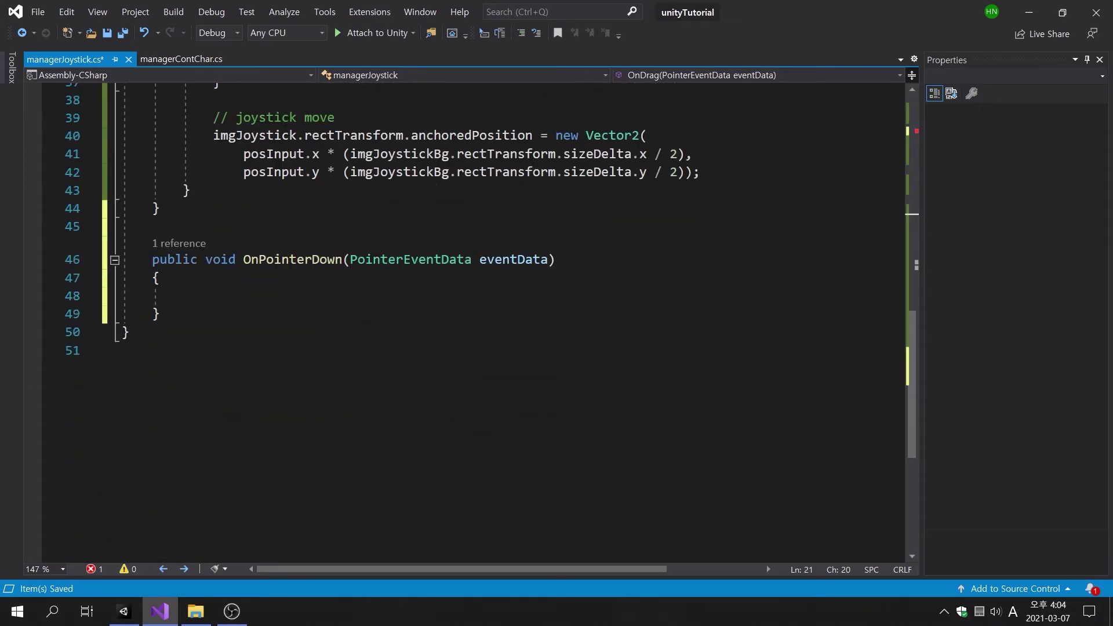
left_click(182, 296)
type("On")
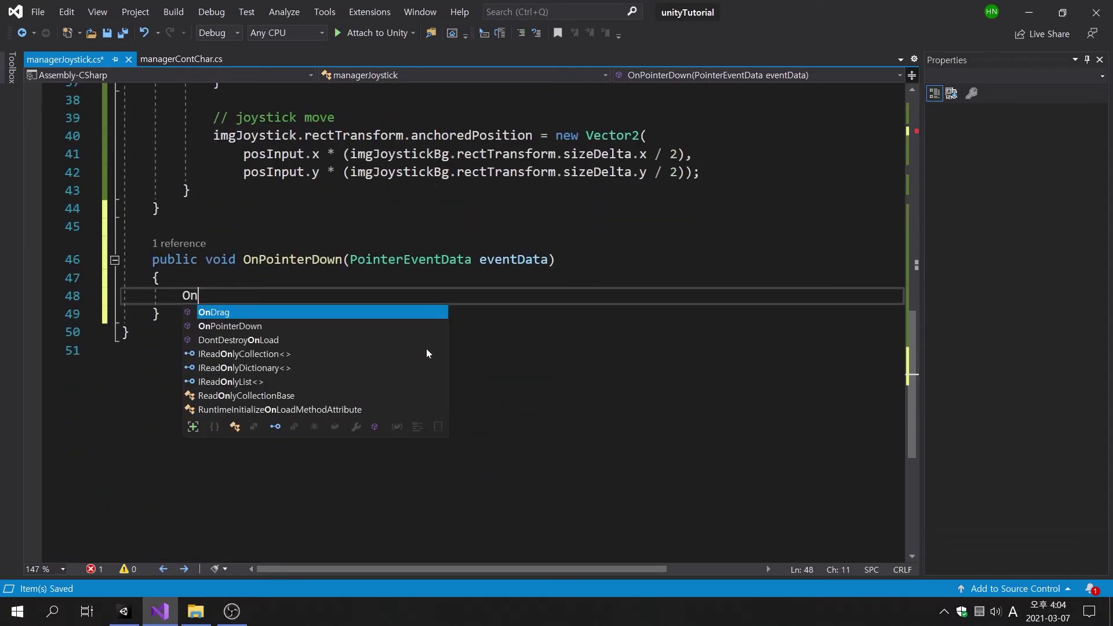
type("Drag(")
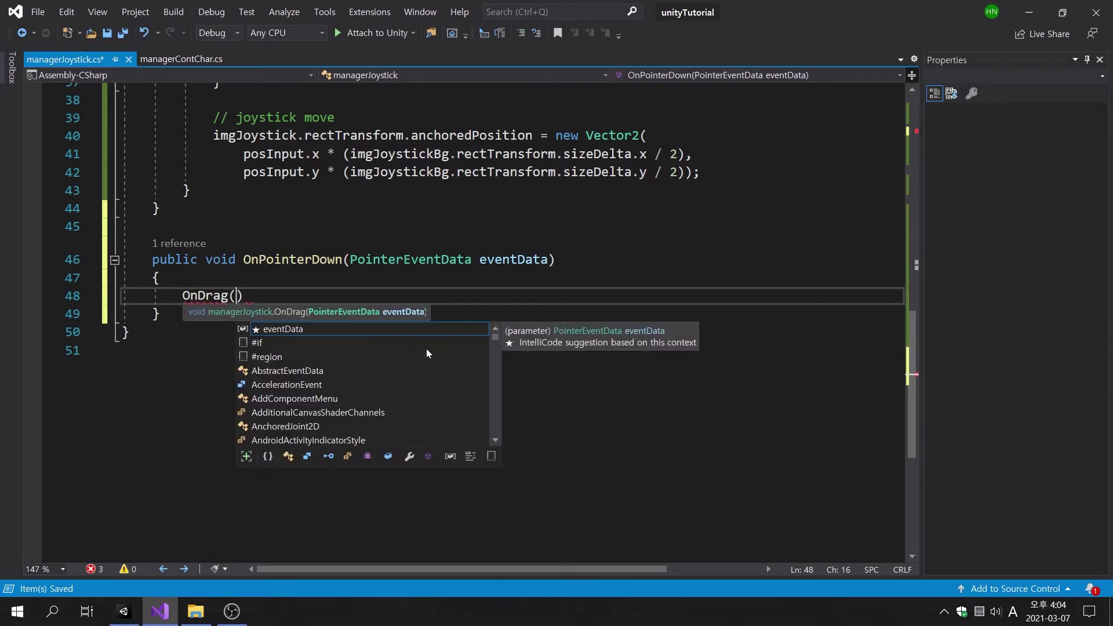
type("eve")
key("Tab")
type(")")
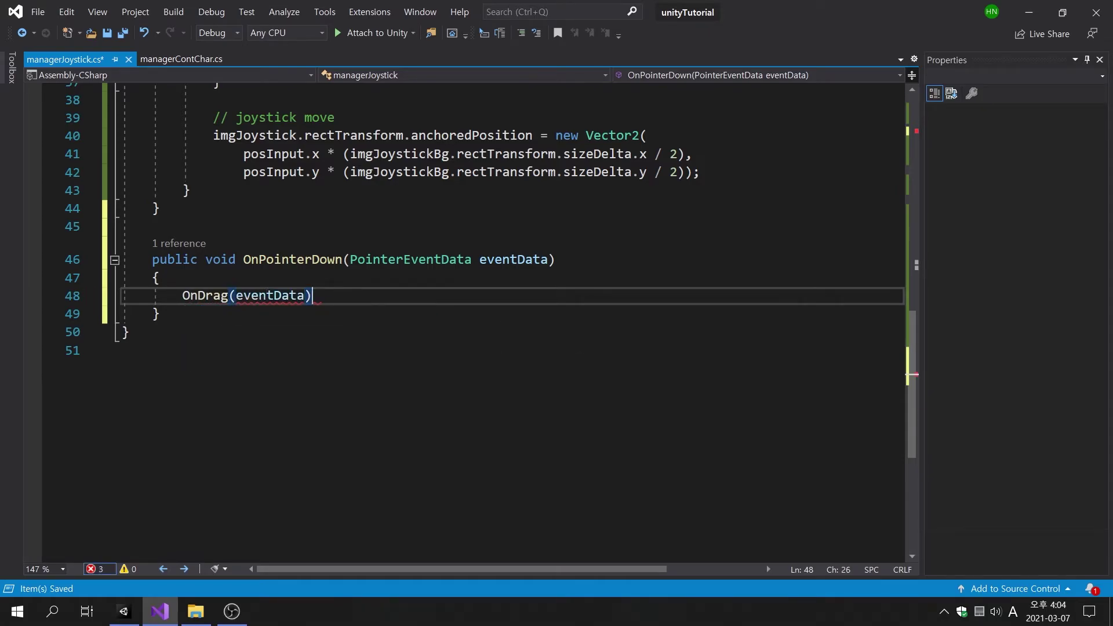
type(";")
key("ctrl+s")
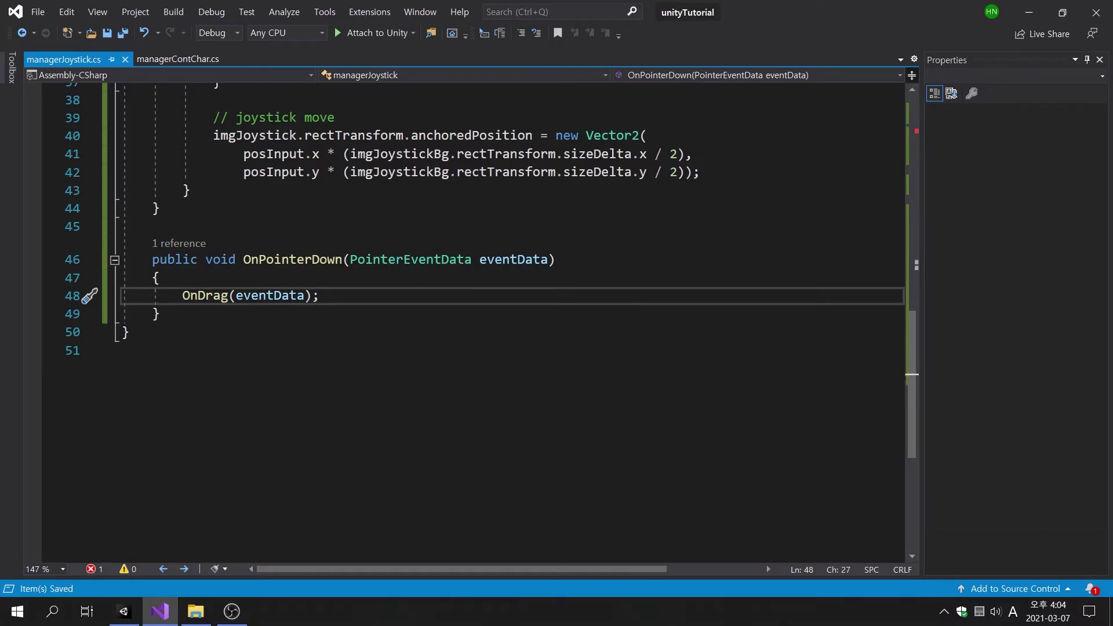
scroll(514, 313, "down", 1)
Create an empty public OnPointerUp(PointerEventData eventData) method below OnPointerDown
key("Down")
key("Return")
key("Return")
type("pu")
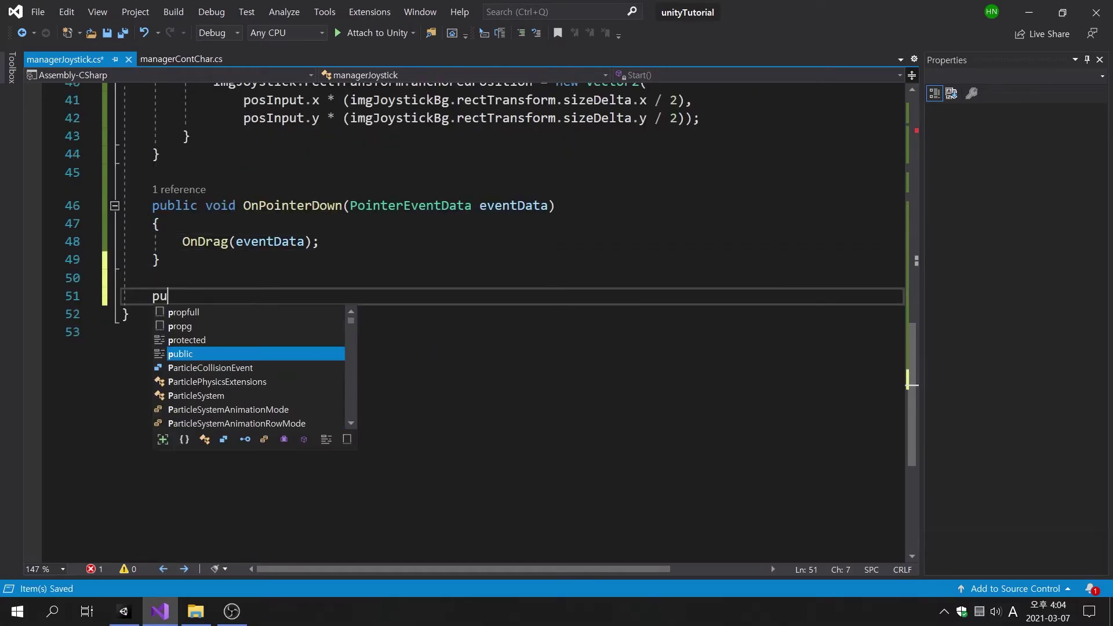
type("blic void ")
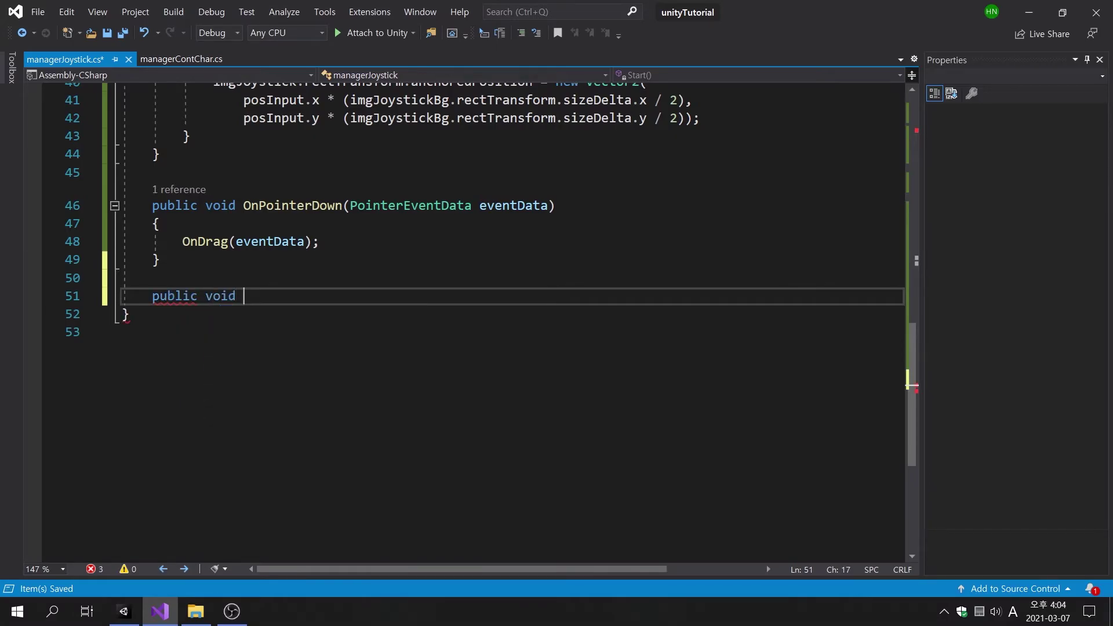
type("OnPointerUp")
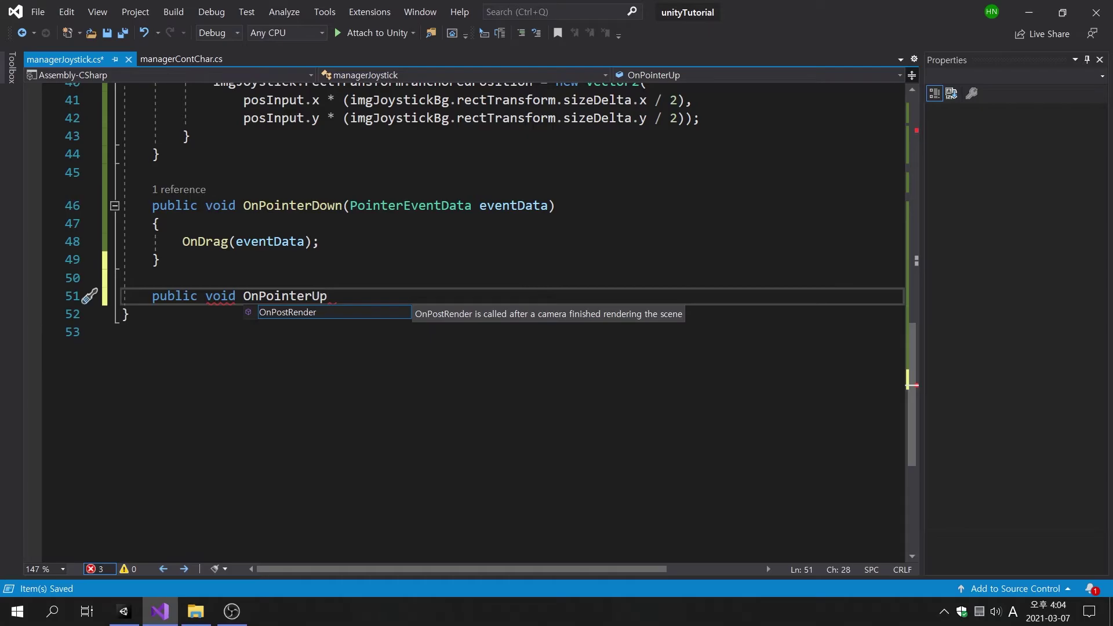
type("(")
type("PointerEventData ")
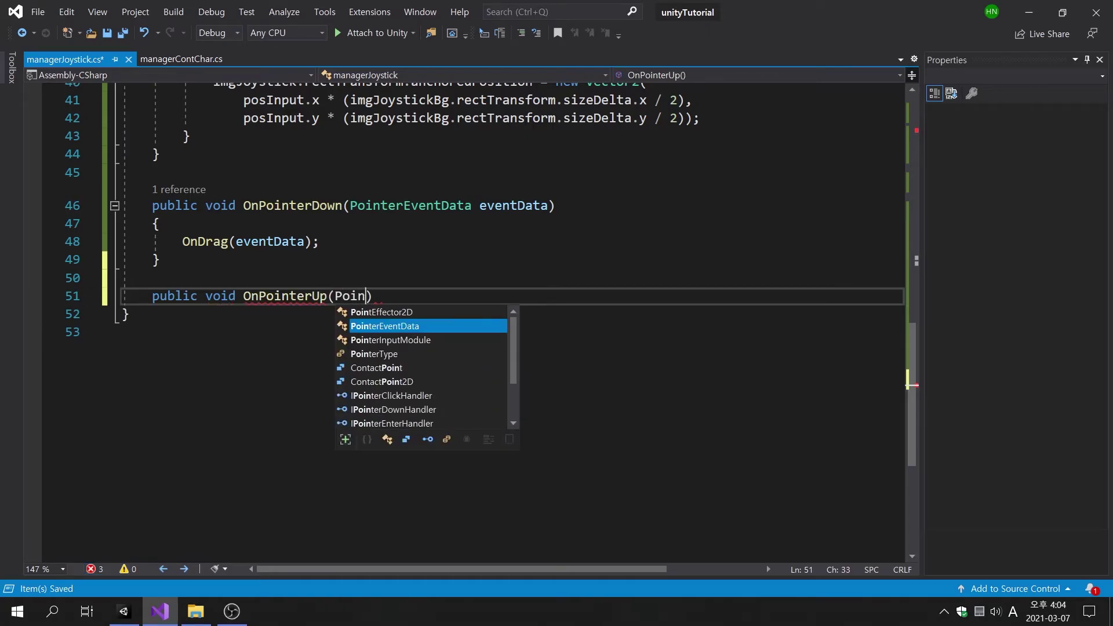
type("even")
key("Tab")
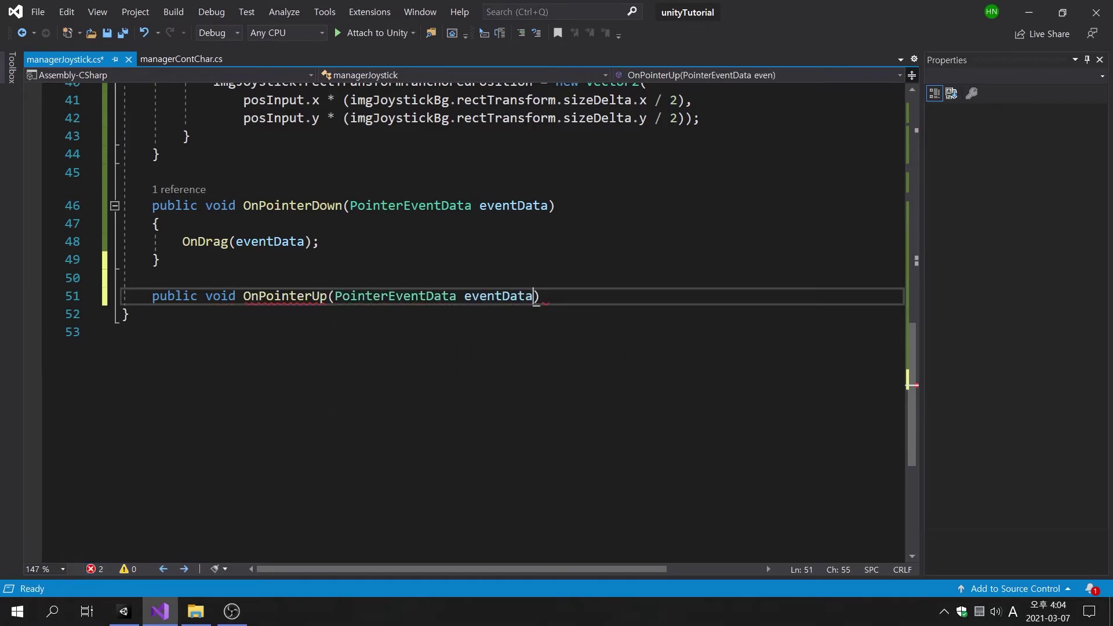
key("End")
key("Return")
type("{")
key("Return")
key("ctrl+s")
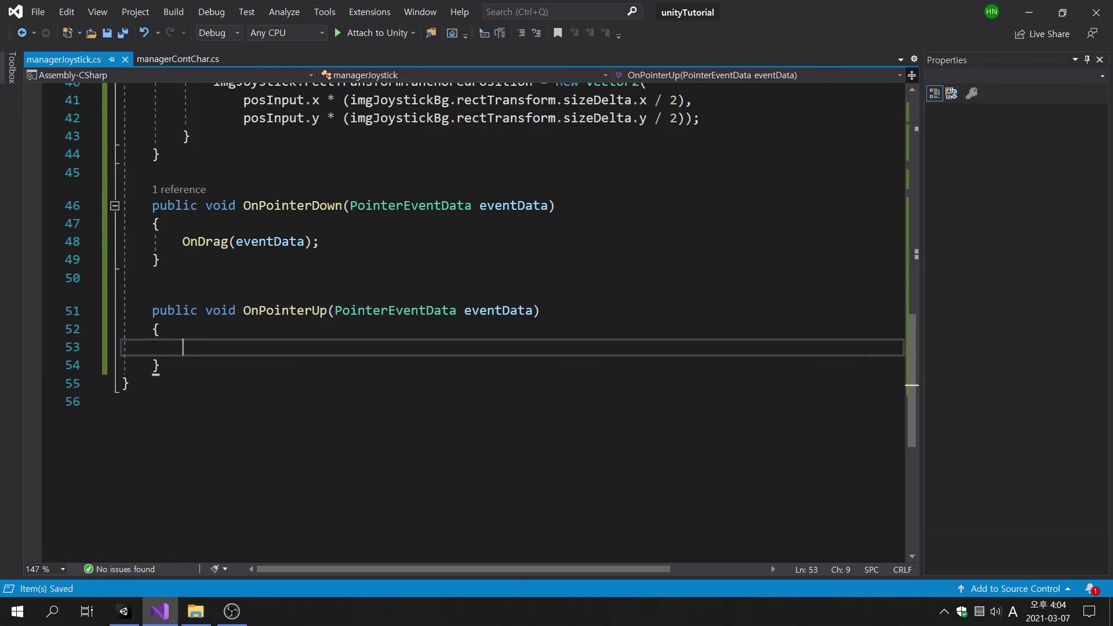
left_click(527, 81)
scroll(527, 260, "down", 1)
Reset posInput and imgJoystick.rectTransform.anchoredPosition to Vector2.zero in OnPointerUp, and save
left_click(183, 292)
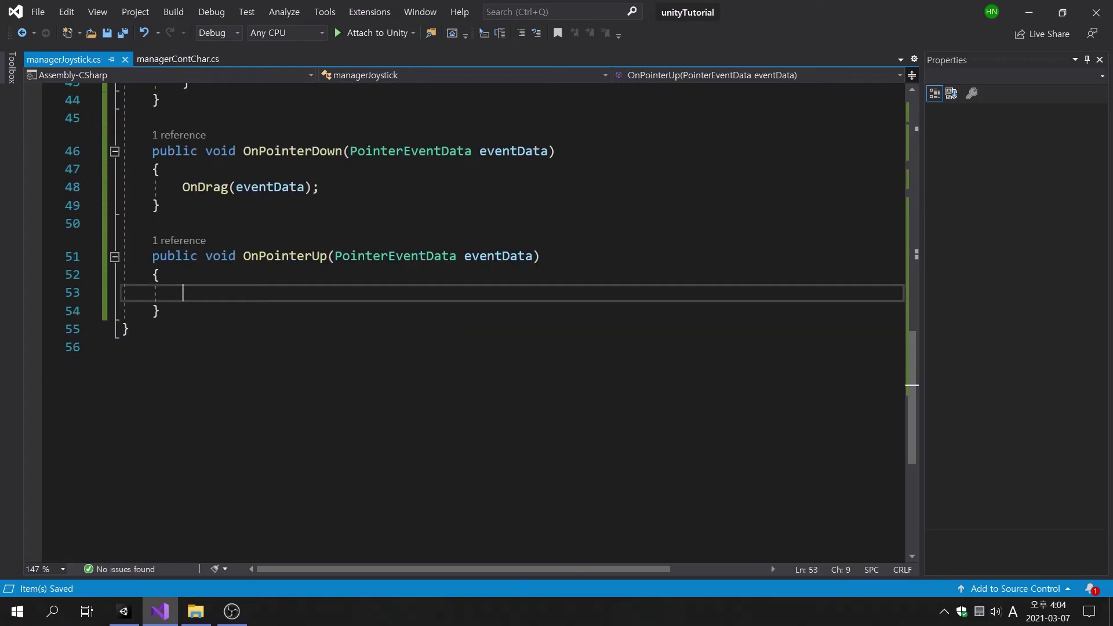
type("posInput ")
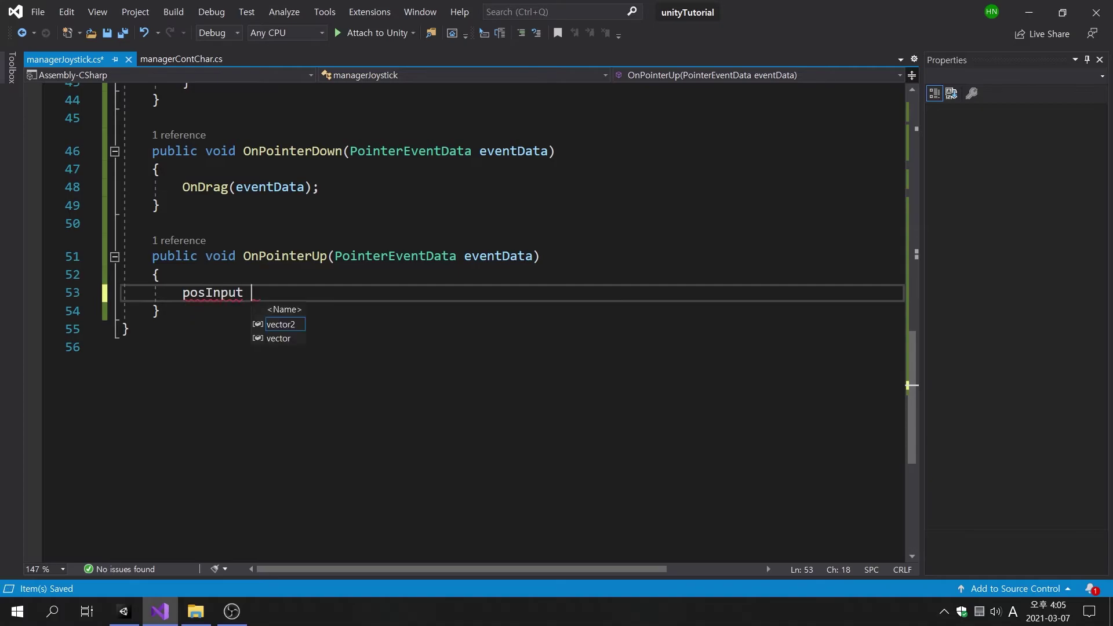
type("= ")
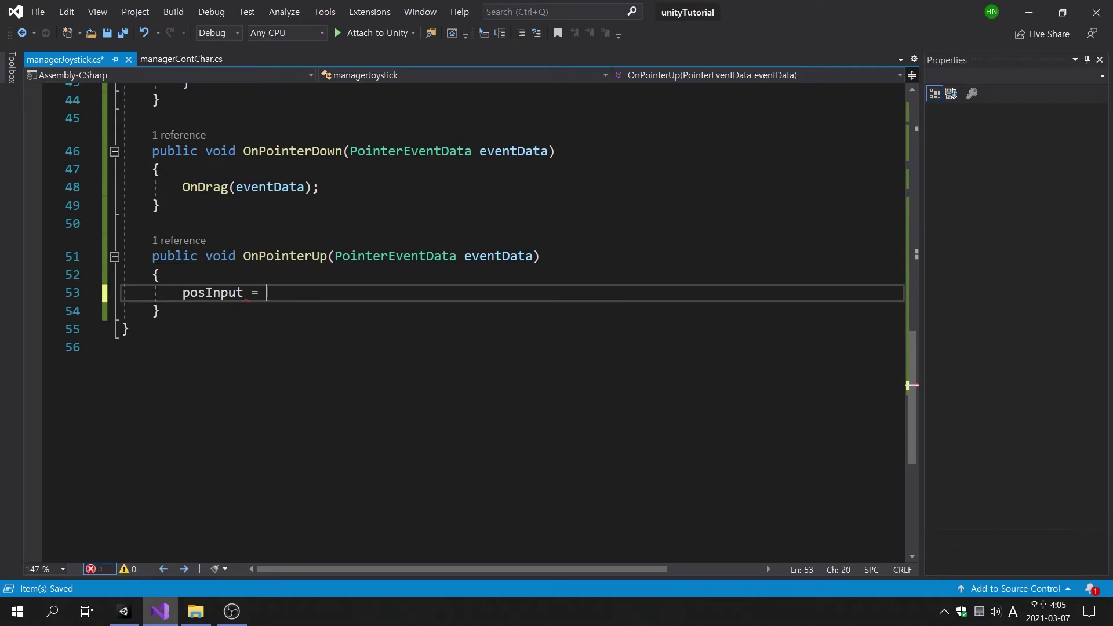
type("Ve")
key("Tab")
type(".")
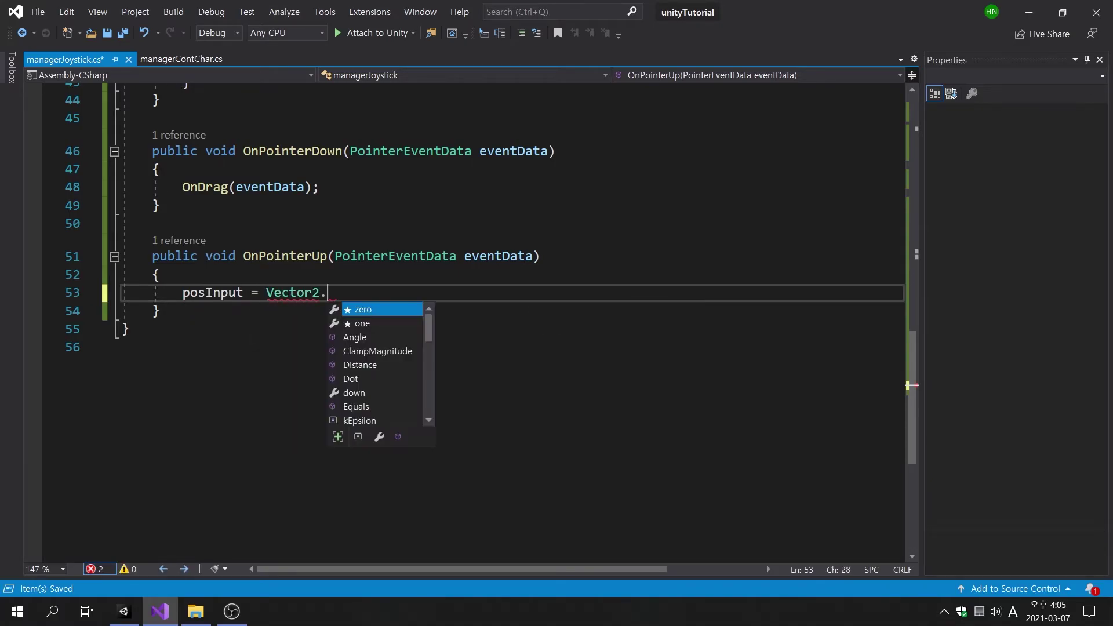
type("zero;")
key("Return")
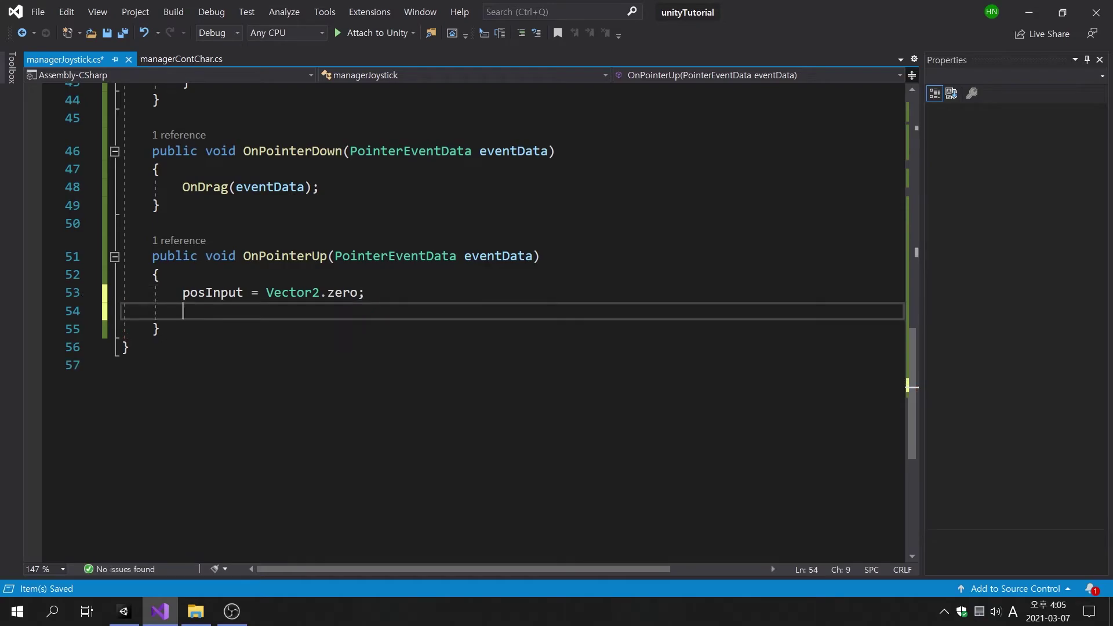
type("im")
key("Tab")
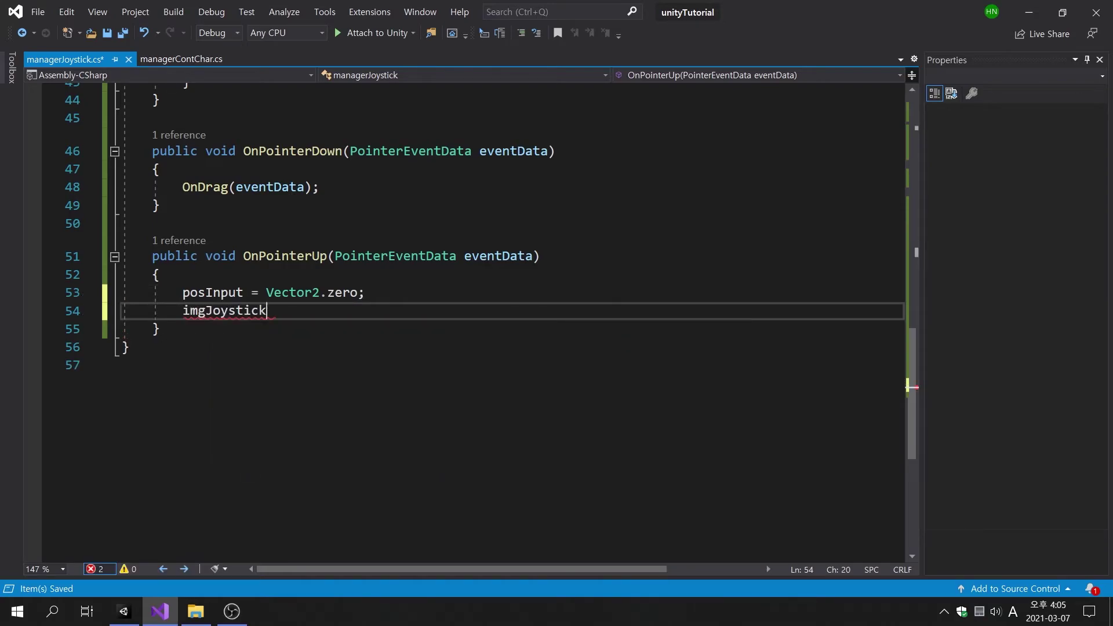
type(".re")
key("Tab")
type(".")
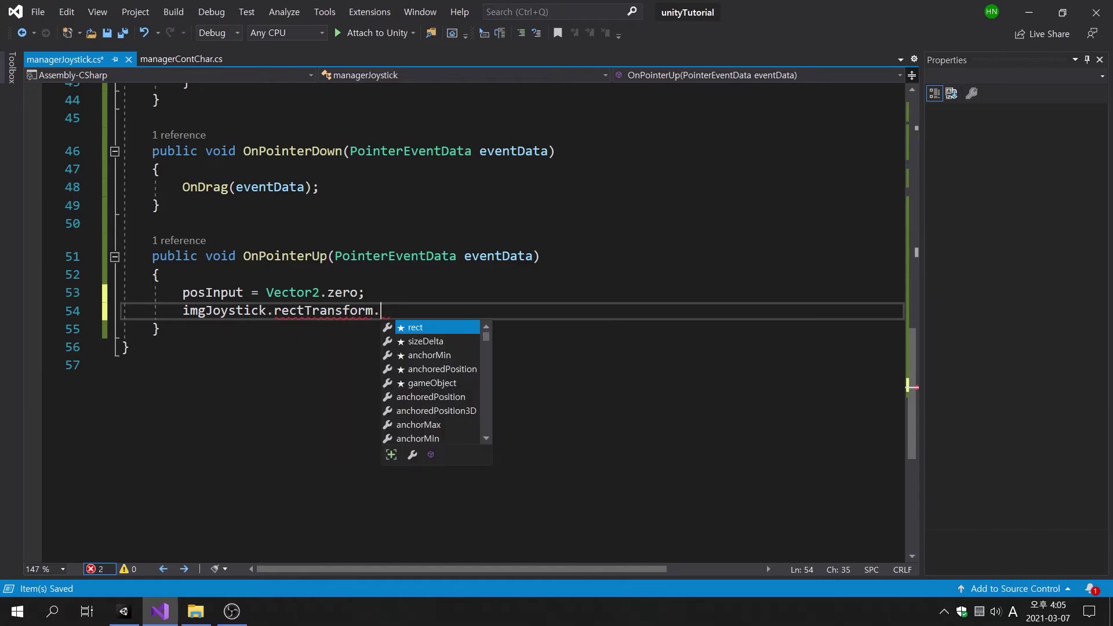
type("an")
key("Down")
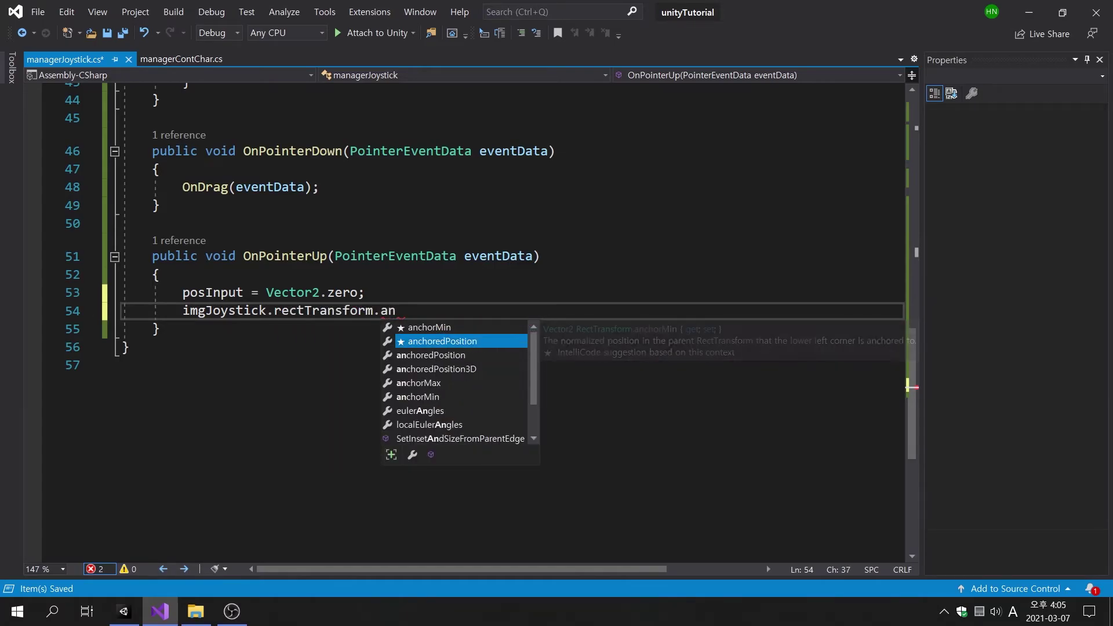
key("Tab")
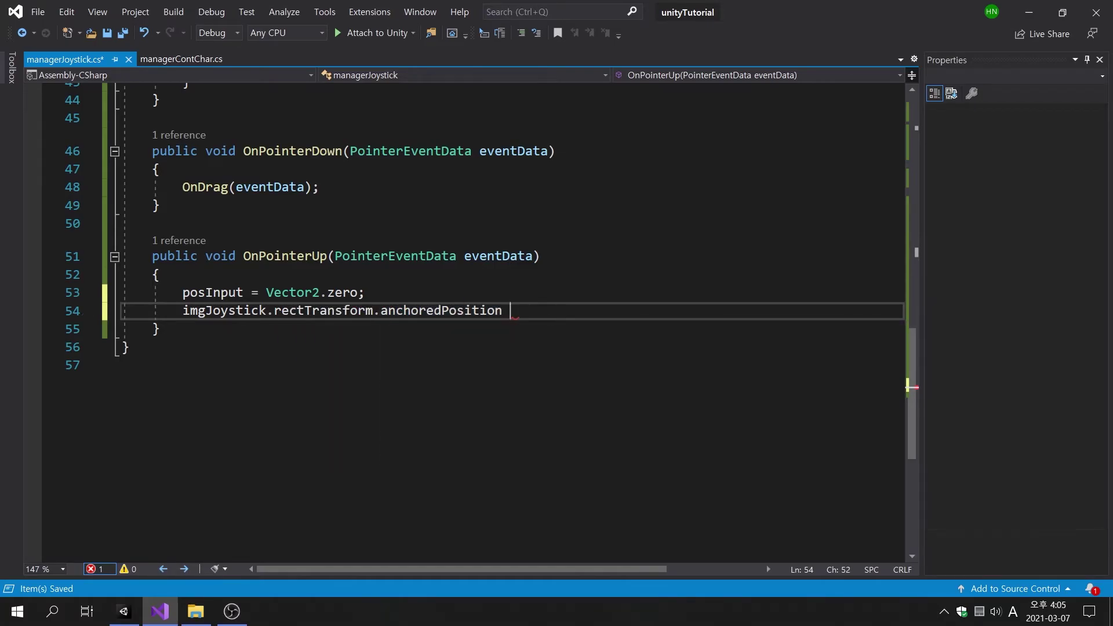
type("vector2")
type(".zero;")
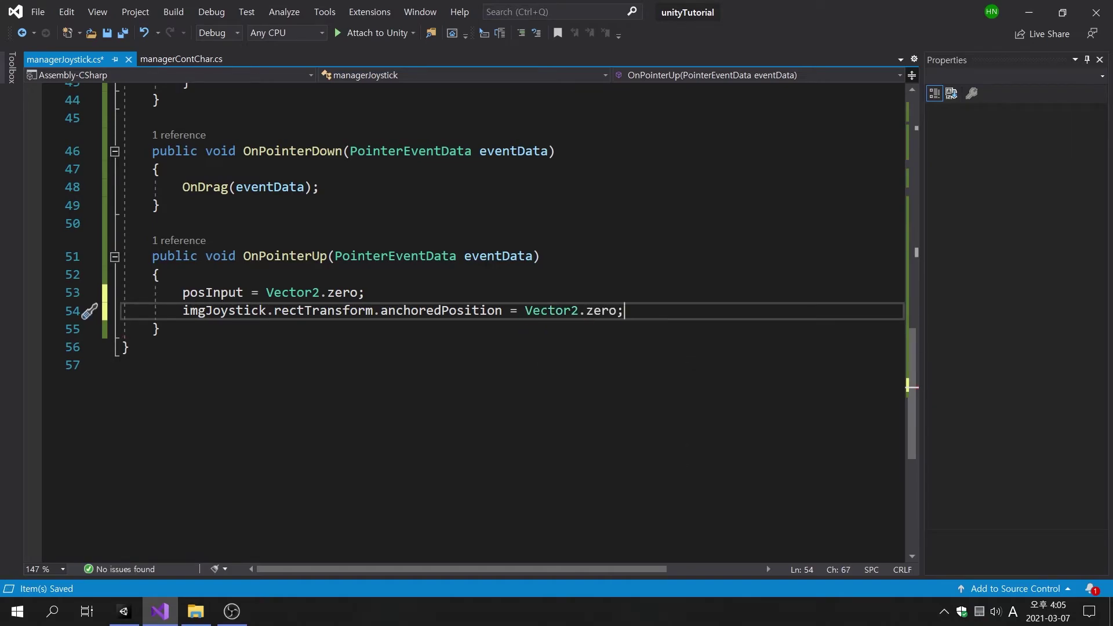
key("ctrl+s")
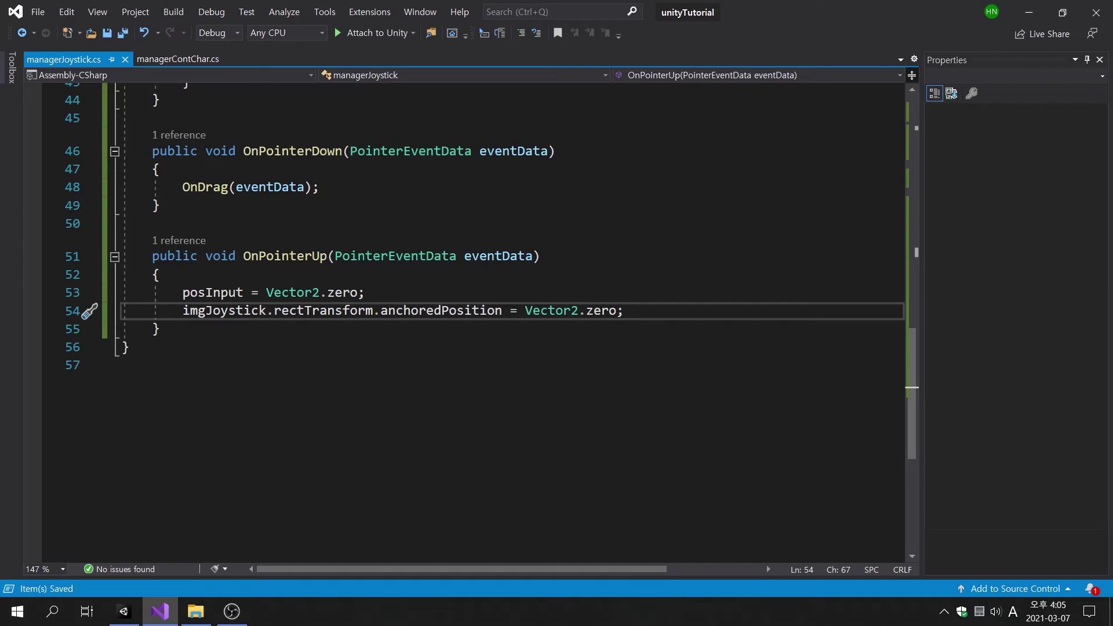
Play the scene in Unity, drag and release the joystick knob, stop, and return to Visual Studio
left_click(124, 611)
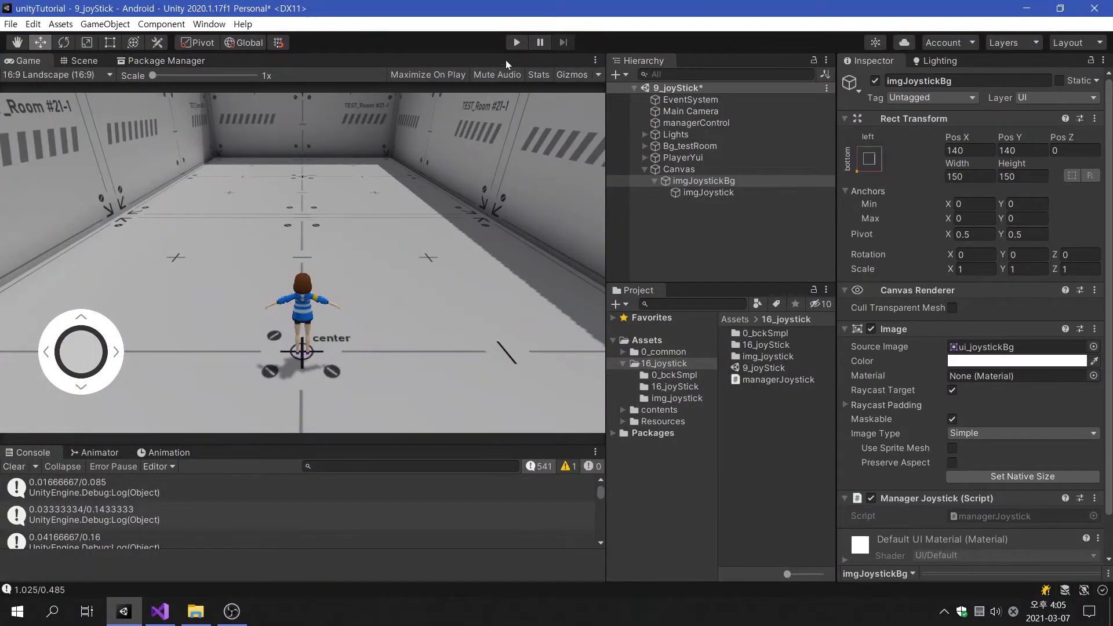
left_click(516, 41)
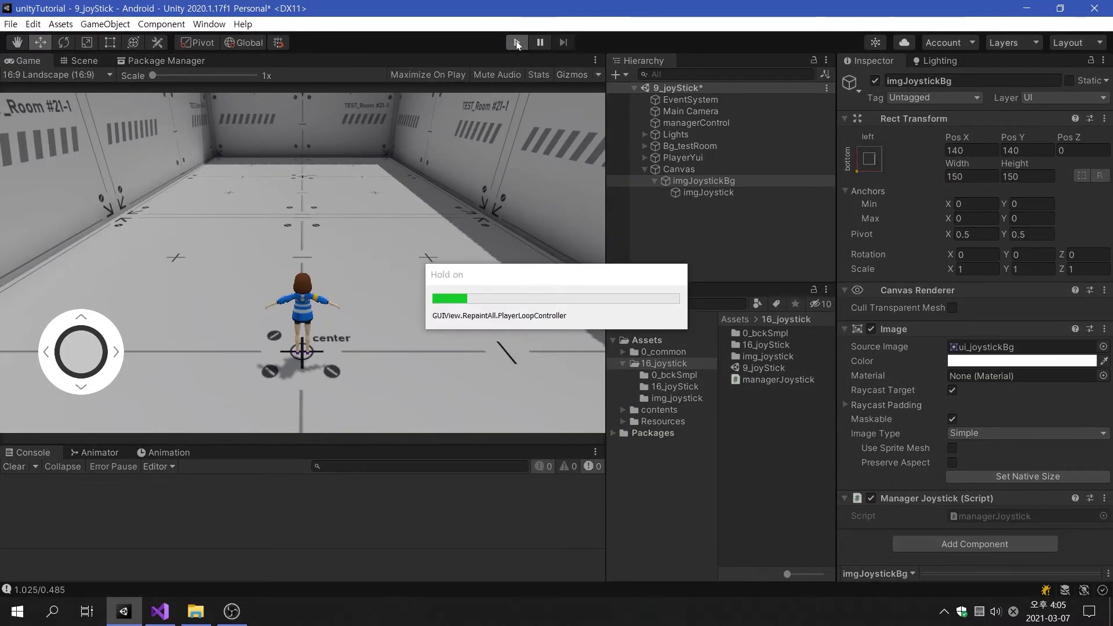
mouse_move(83, 338)
left_mouse_down()
mouse_move(92, 270)
mouse_move(137, 350)
mouse_move(182, 349)
mouse_move(26, 347)
mouse_move(45, 396)
mouse_move(36, 412)
left_mouse_up()
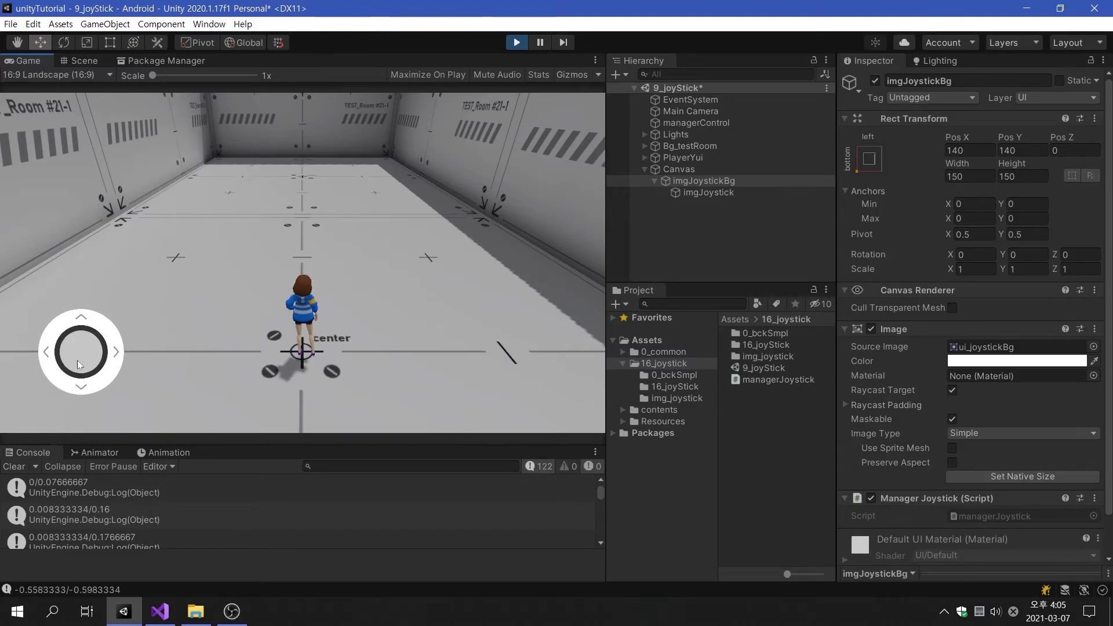
mouse_move(79, 355)
left_mouse_down()
mouse_move(142, 330)
mouse_move(31, 403)
mouse_move(213, 343)
mouse_move(205, 308)
left_mouse_up()
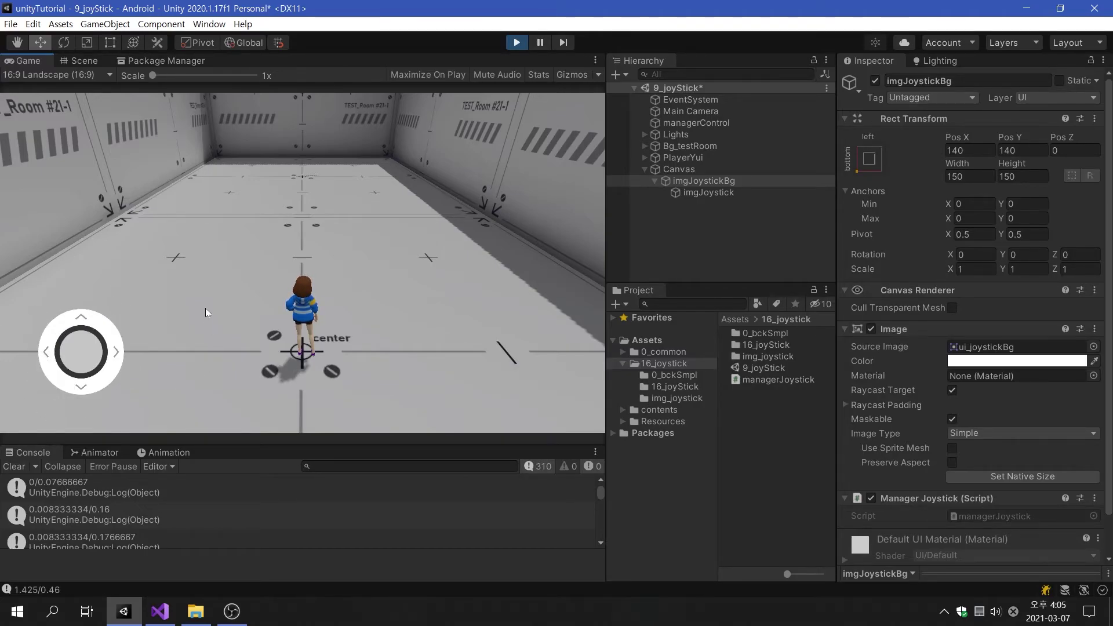
left_click(517, 41)
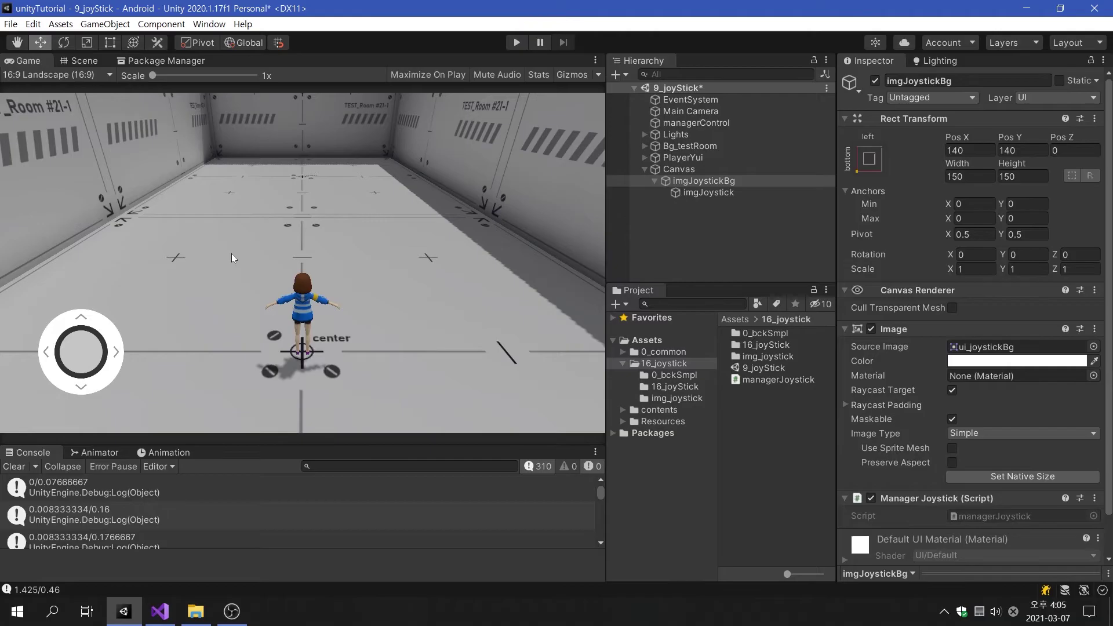
left_click(160, 612)
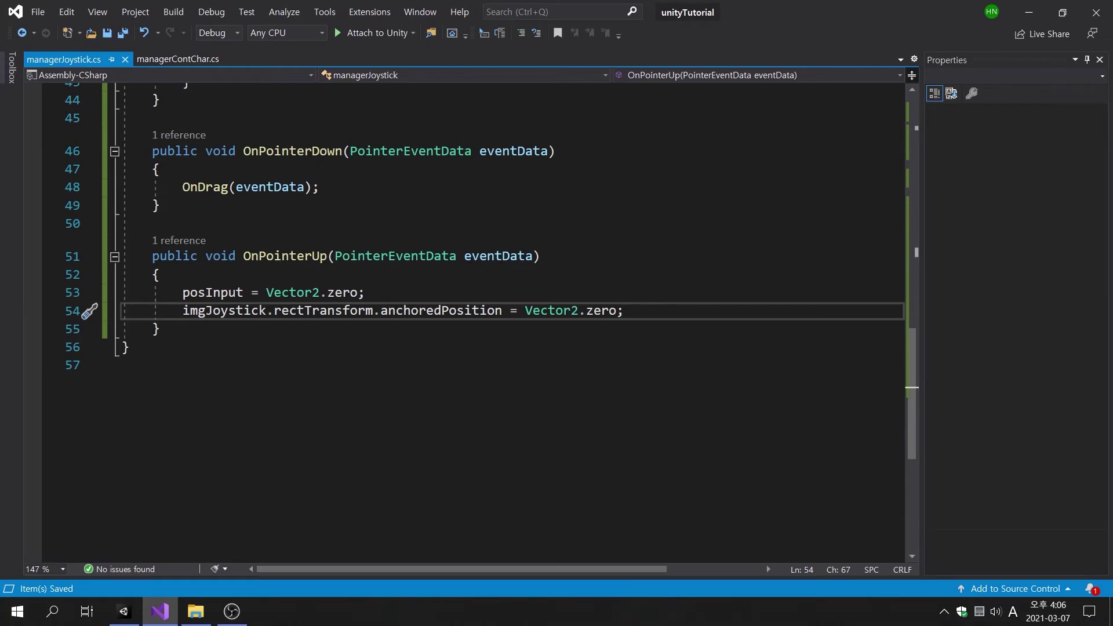
Add empty public float inputHorizontal() and inputVertical() methods below OnPointerUp
key("Down")
key("Return")
key("Return")
type("pu")
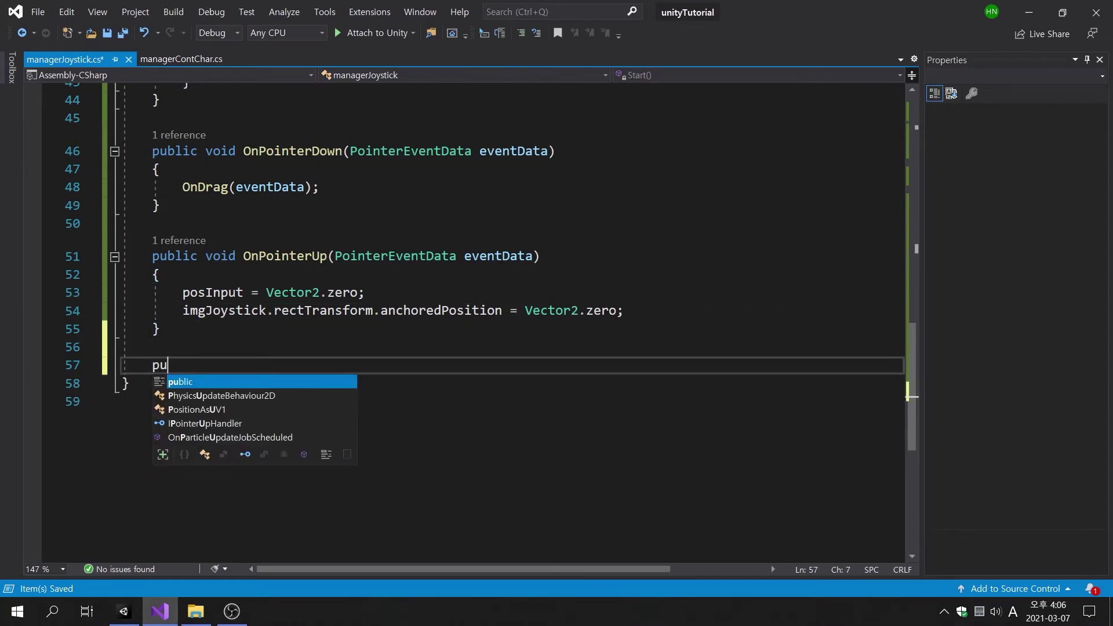
type("blic float ")
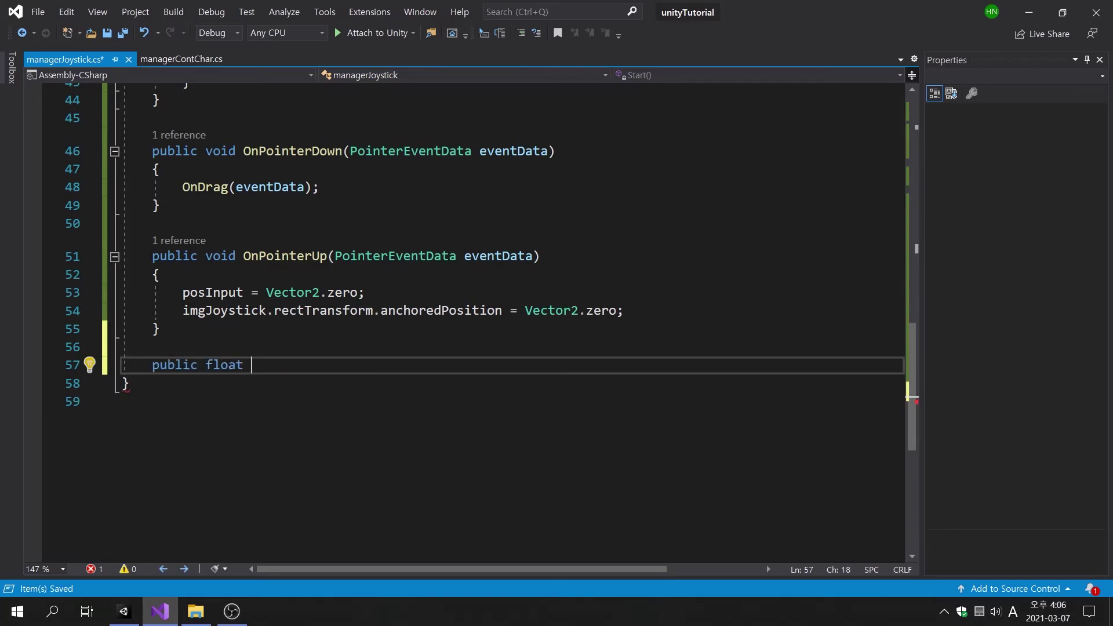
type("inputHor")
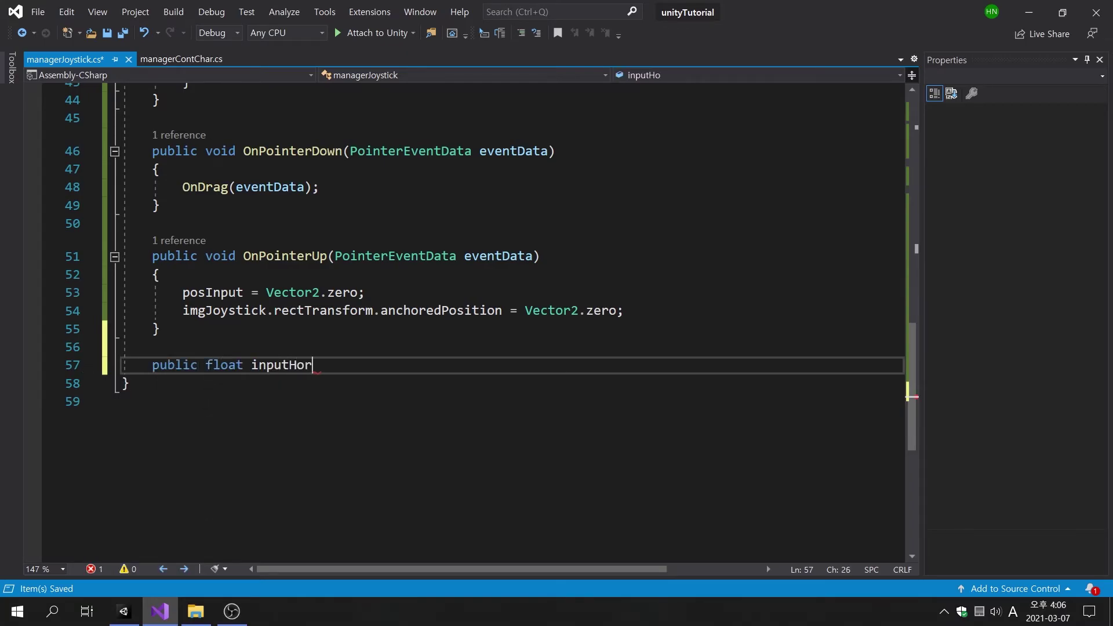
type("izontal(")
key("Right")
key("Return")
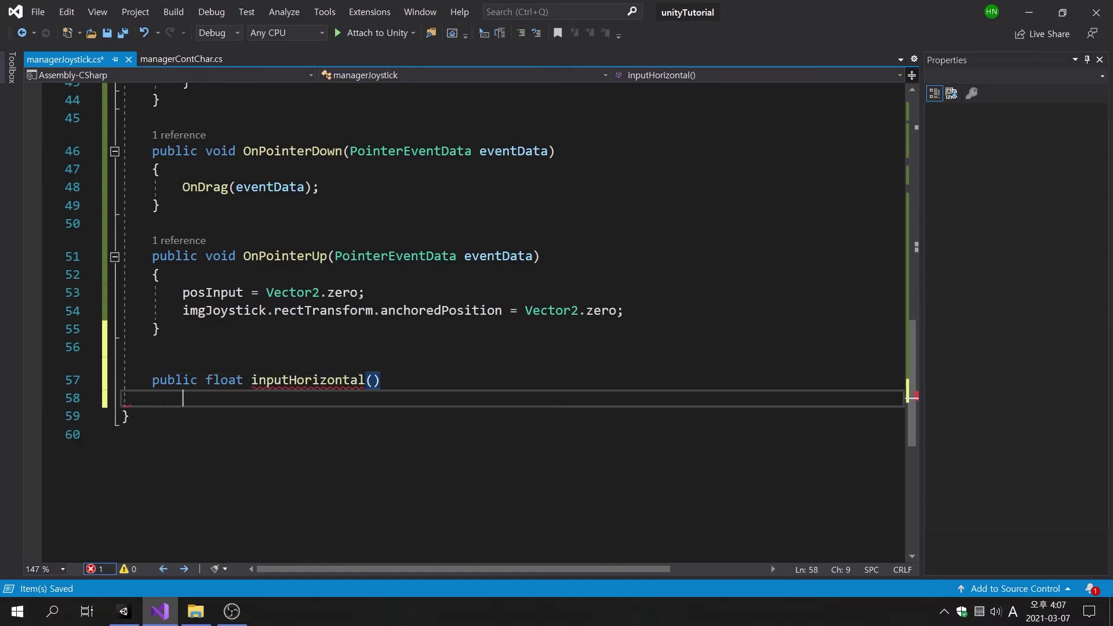
type("{")
key("Return")
key("Down")
key("Return")
key("Return")
scroll(469, 304, "down", 2)
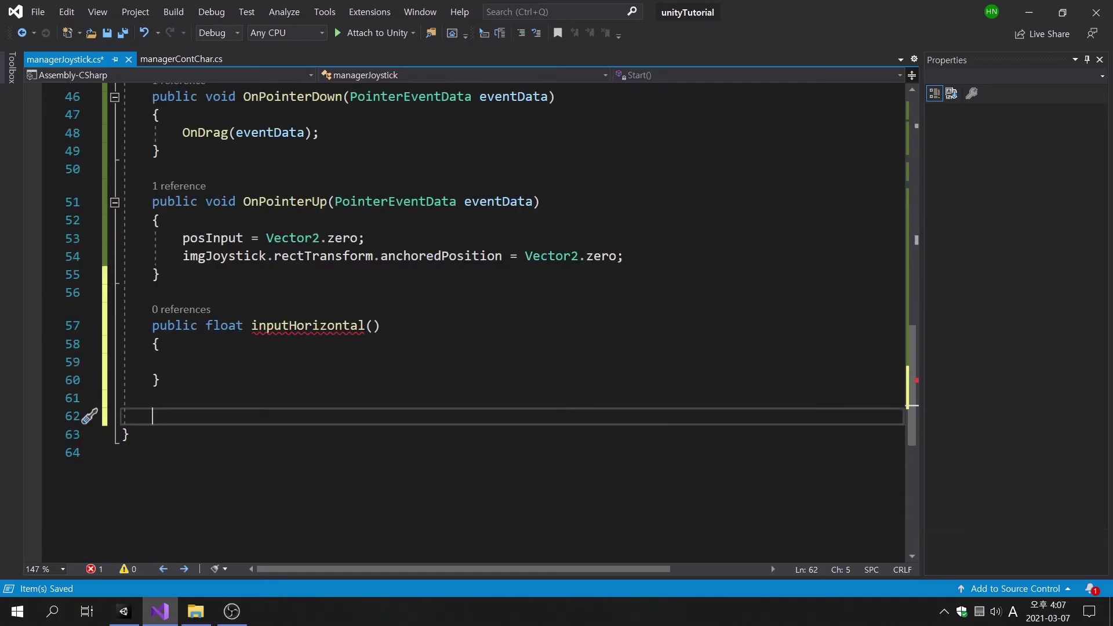
type("public float ")
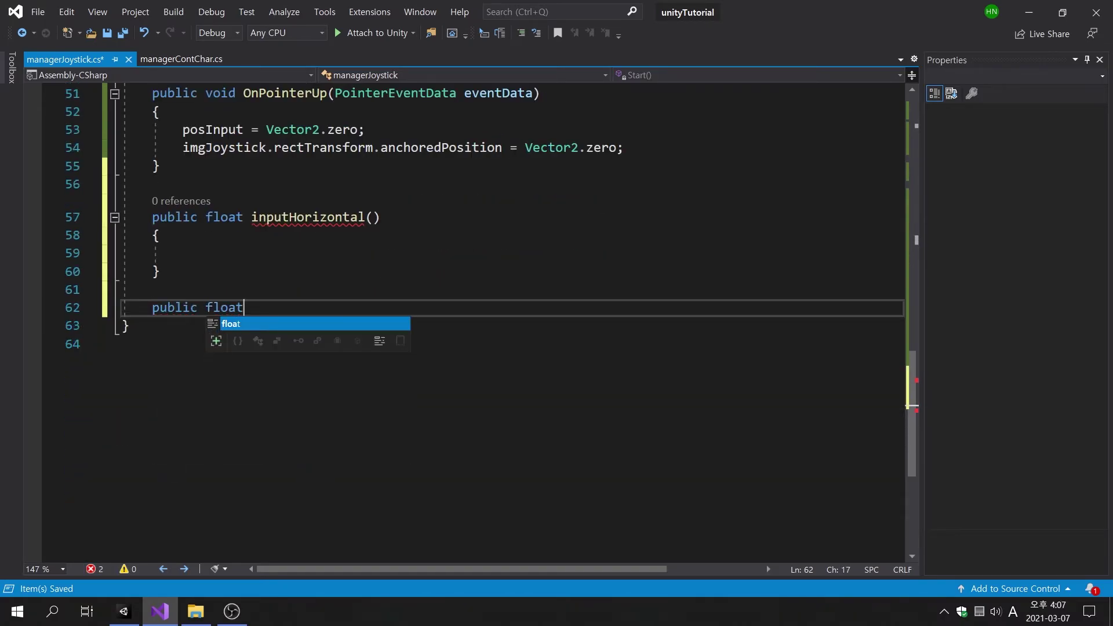
type("input")
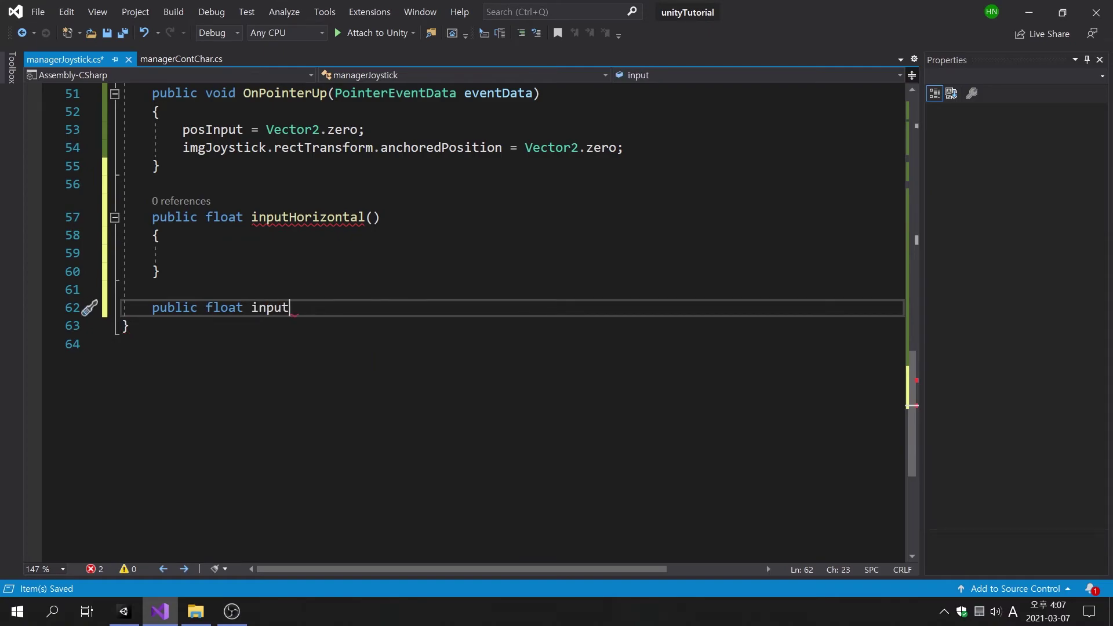
type("Vertical()")
key("Return")
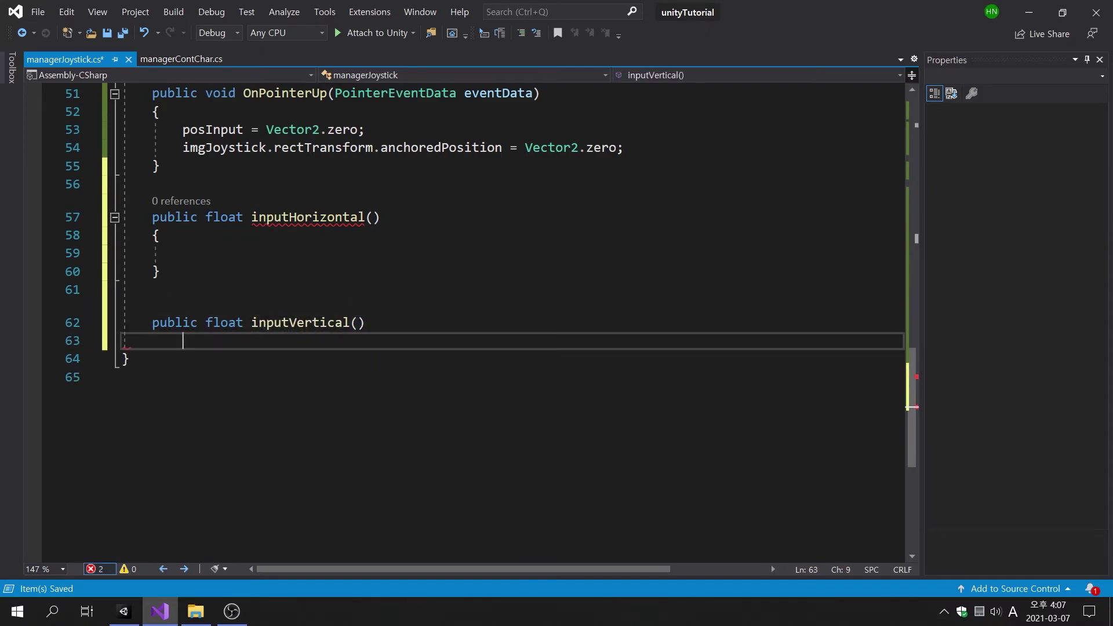
type("{")
key("Return")
key("Up")
key("Up")
key("Up")
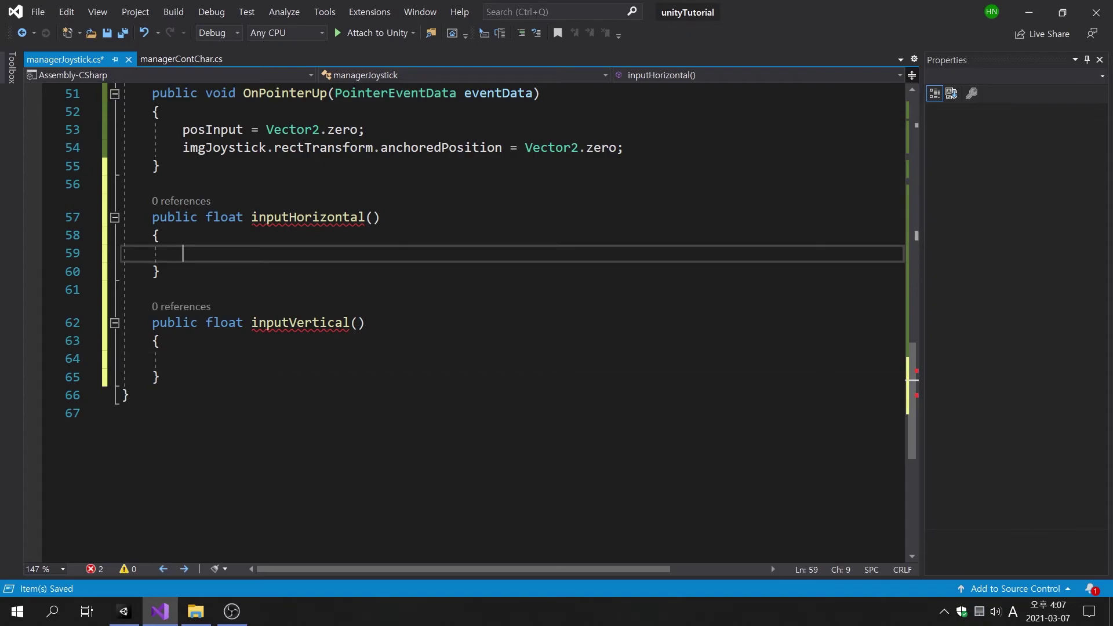
type("if (")
type("pos")
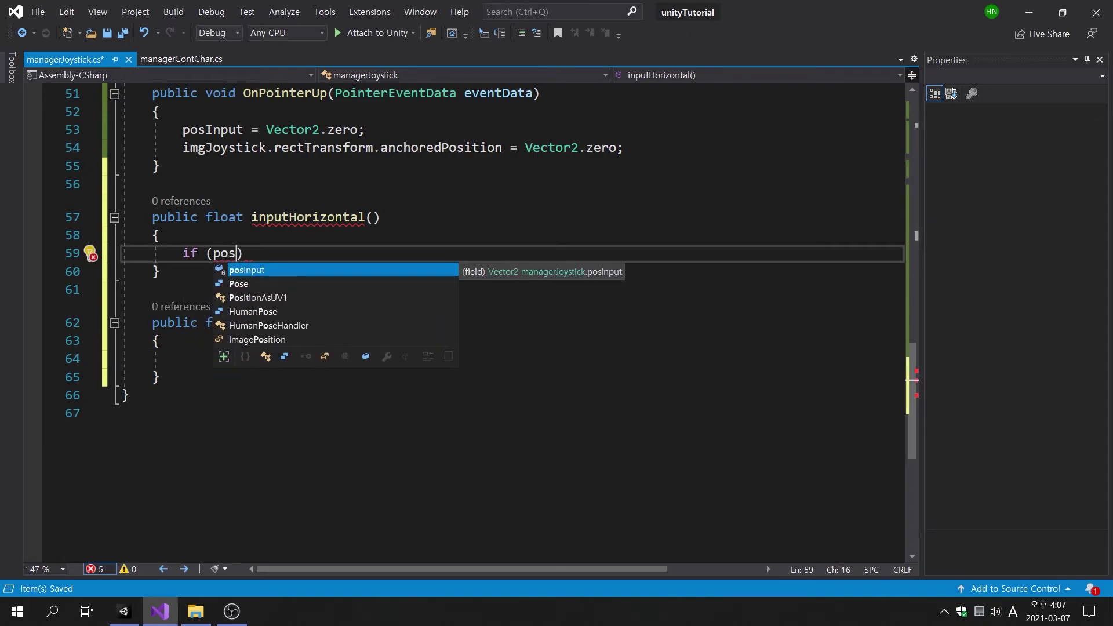
type("Input.x != ")
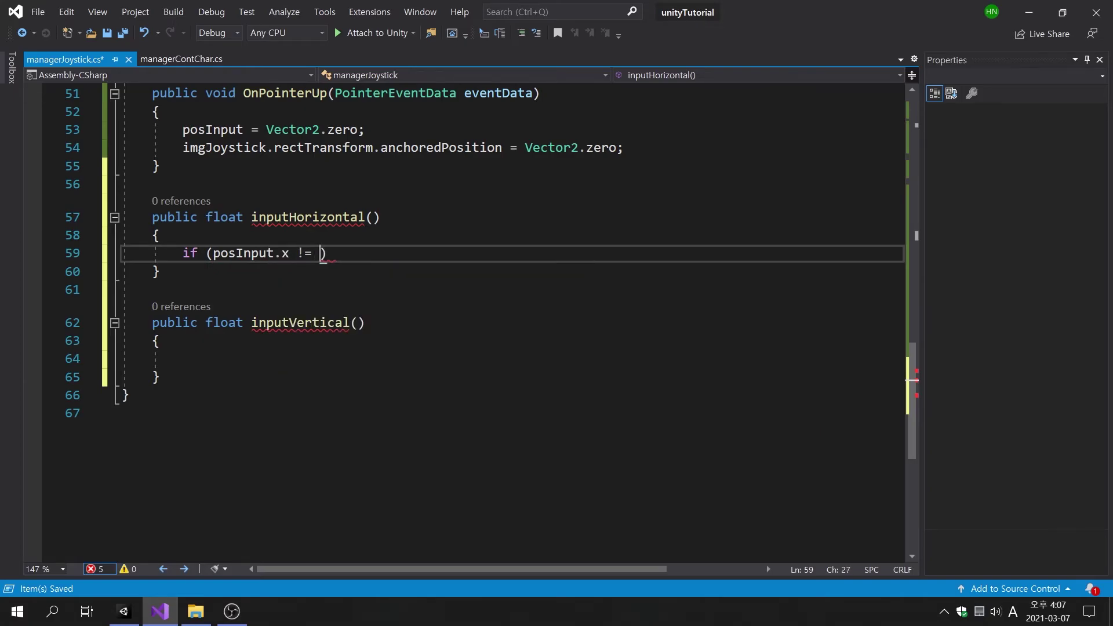
type("0)")
Make inputHorizontal return posInput.x if non-zero, else Input.GetAxis("Horizontal")
key("Return")
type("re")
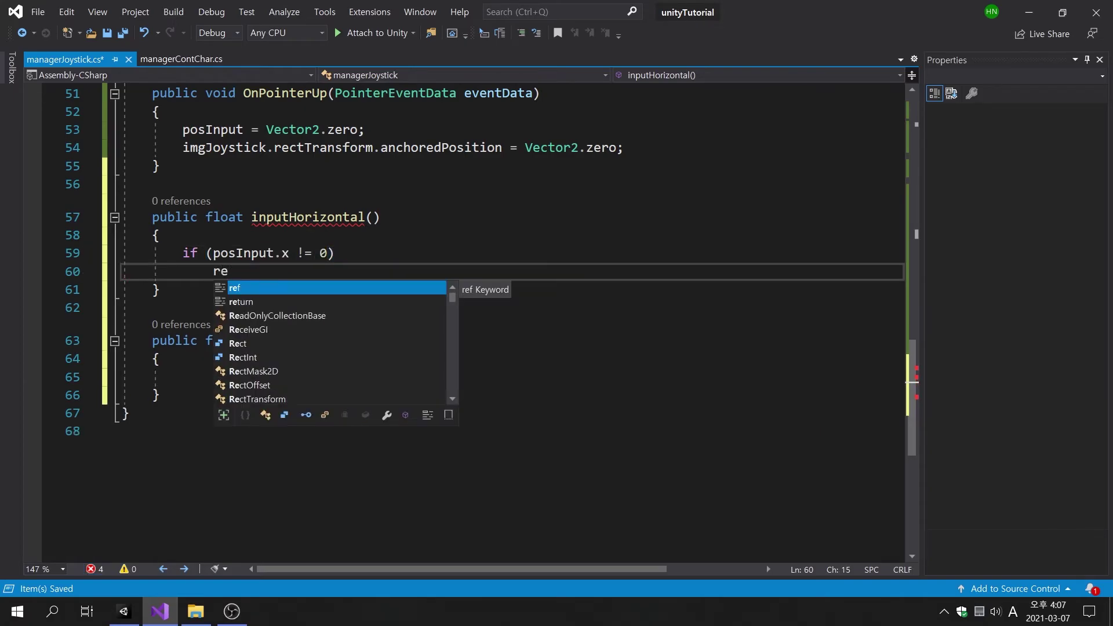
type("turn pos")
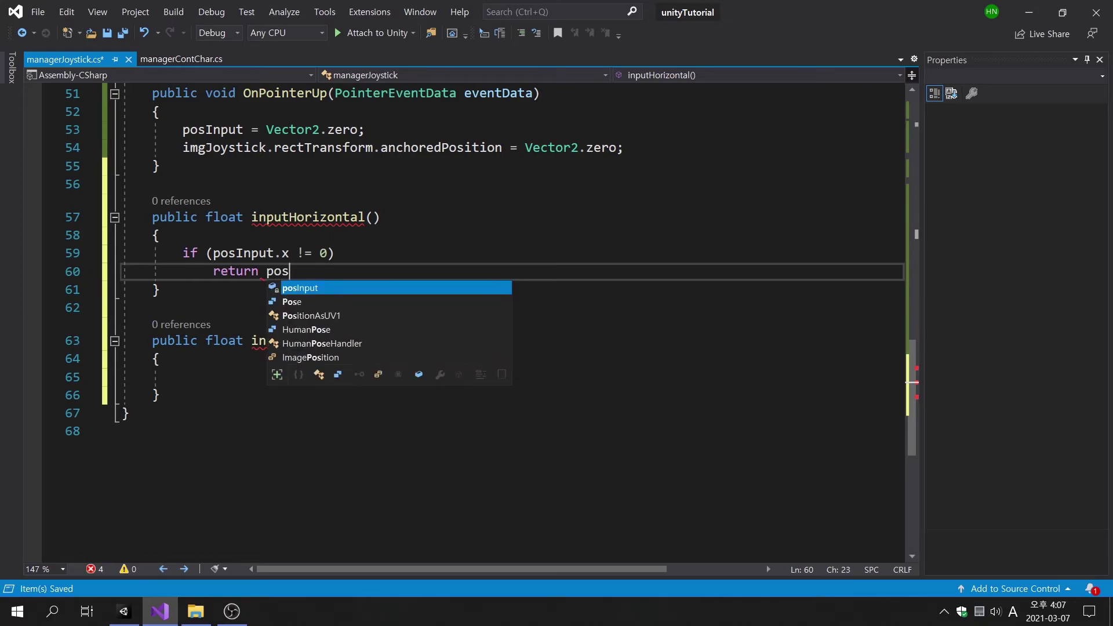
type("Input.x")
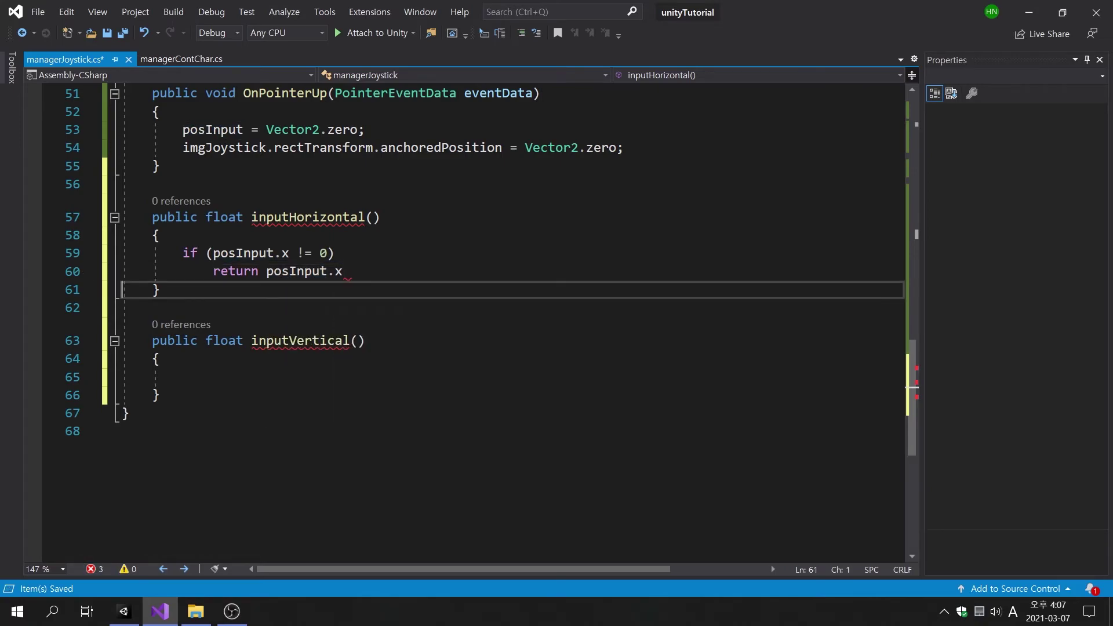
type(";")
key("Return")
type("else")
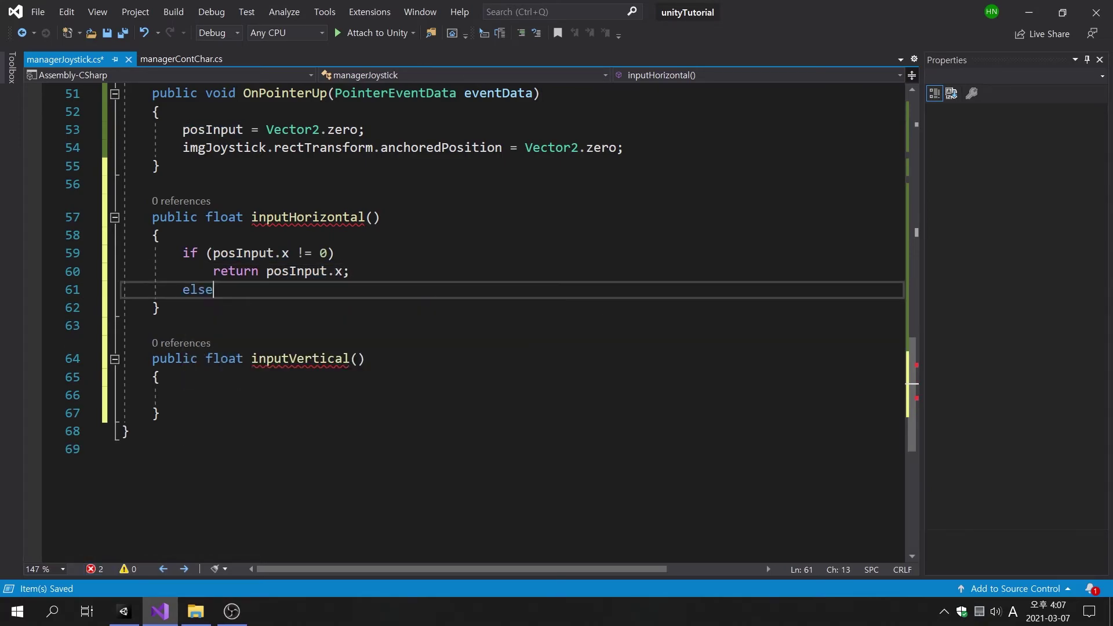
key("Return")
type("return ")
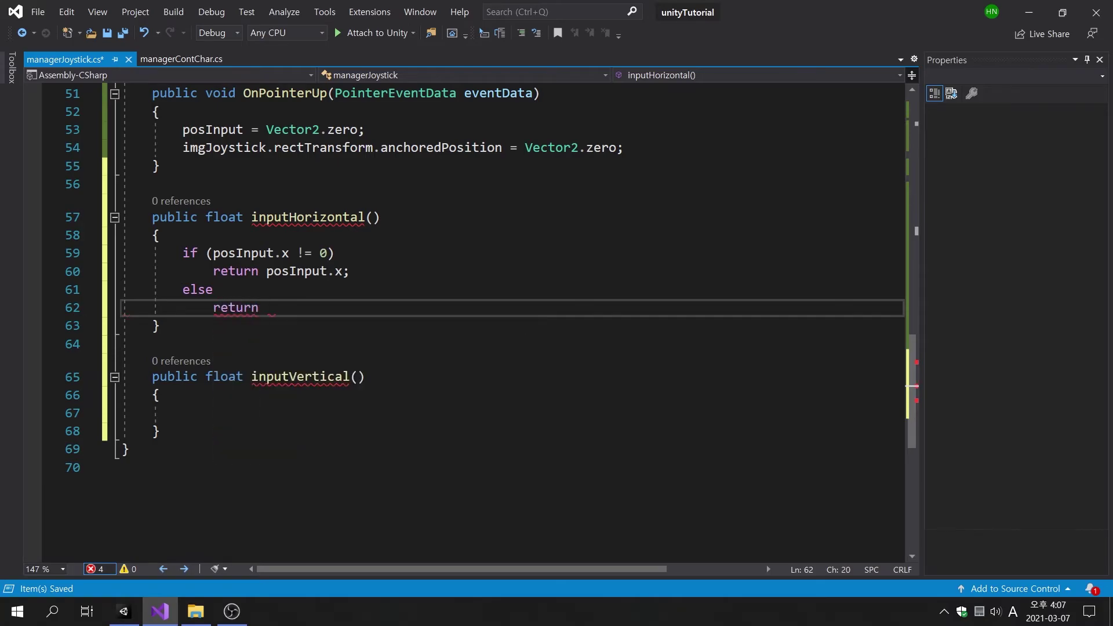
type("Inpu")
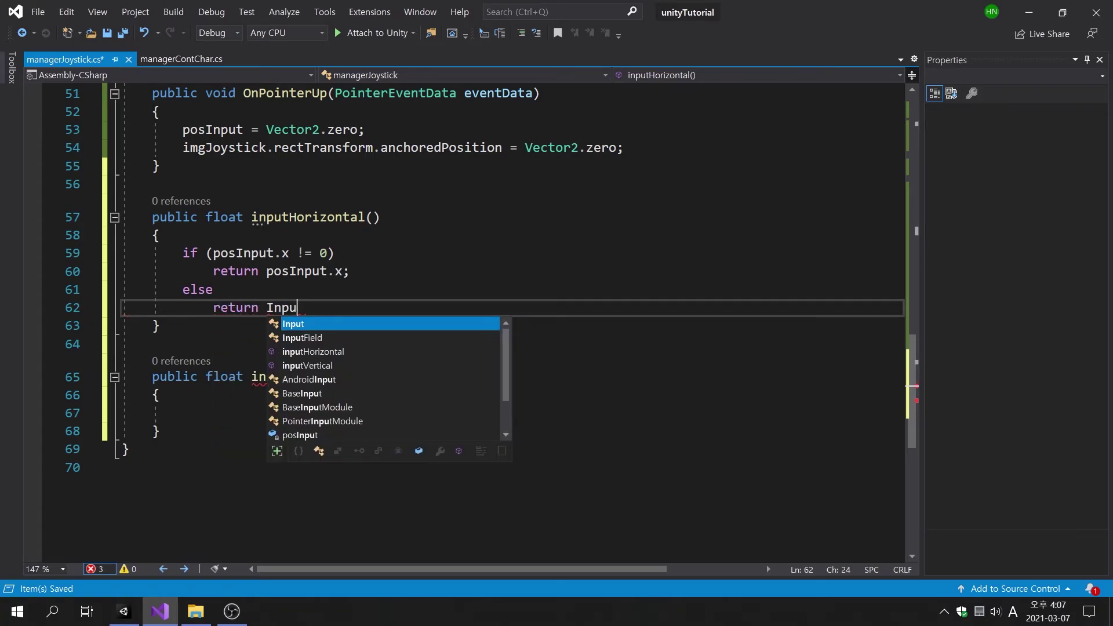
type("t.G")
key("Tab")
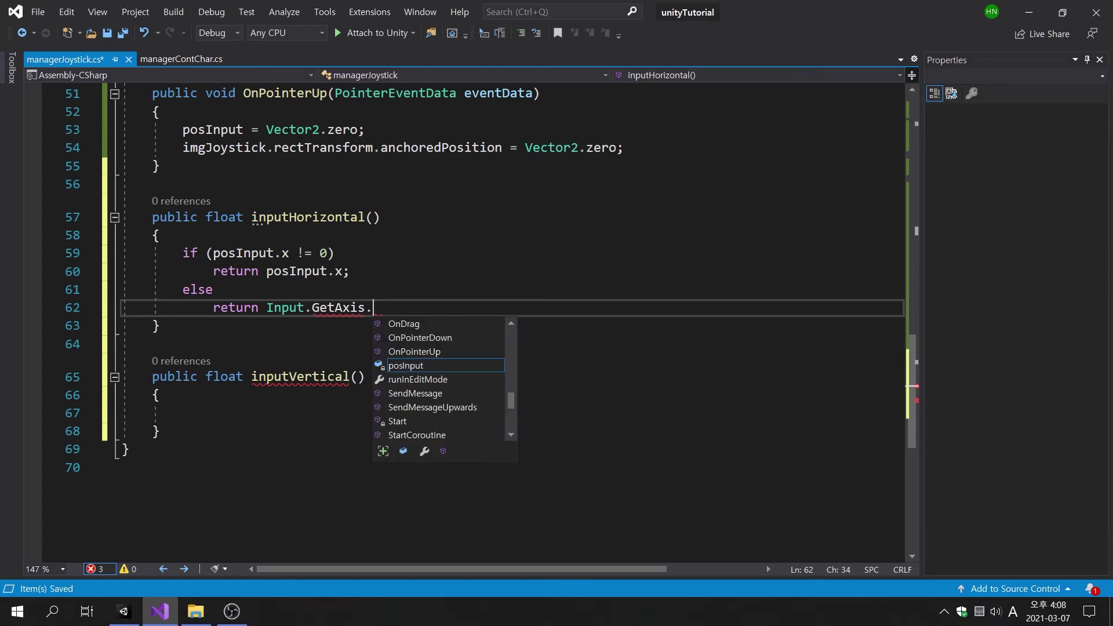
key("Escape")
type("(")
type("\"Ho")
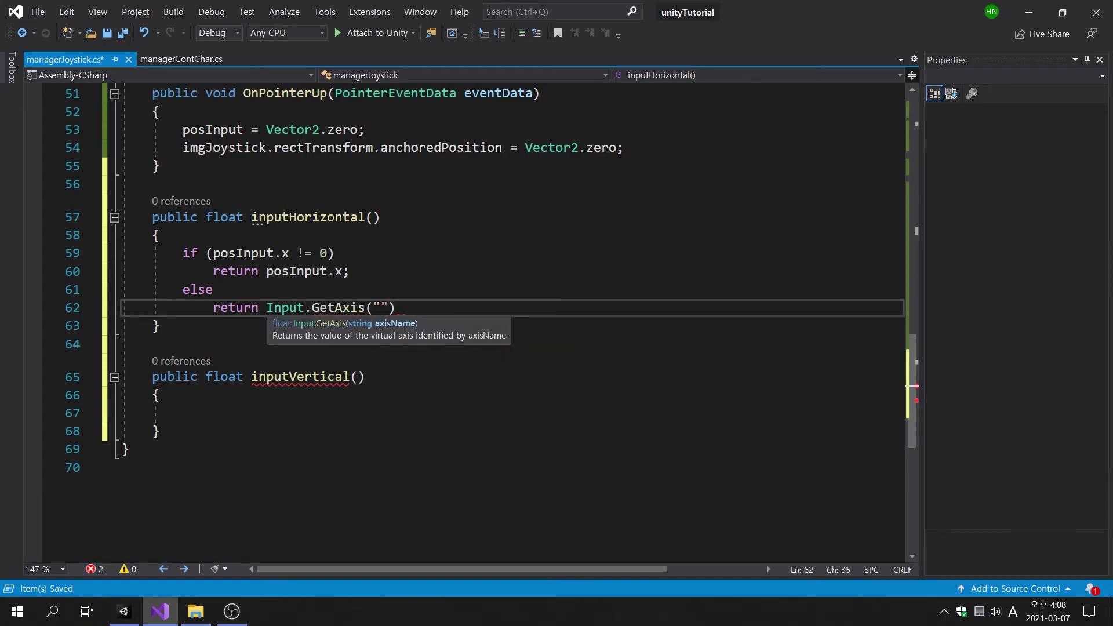
type("rizontal")
type("\");")
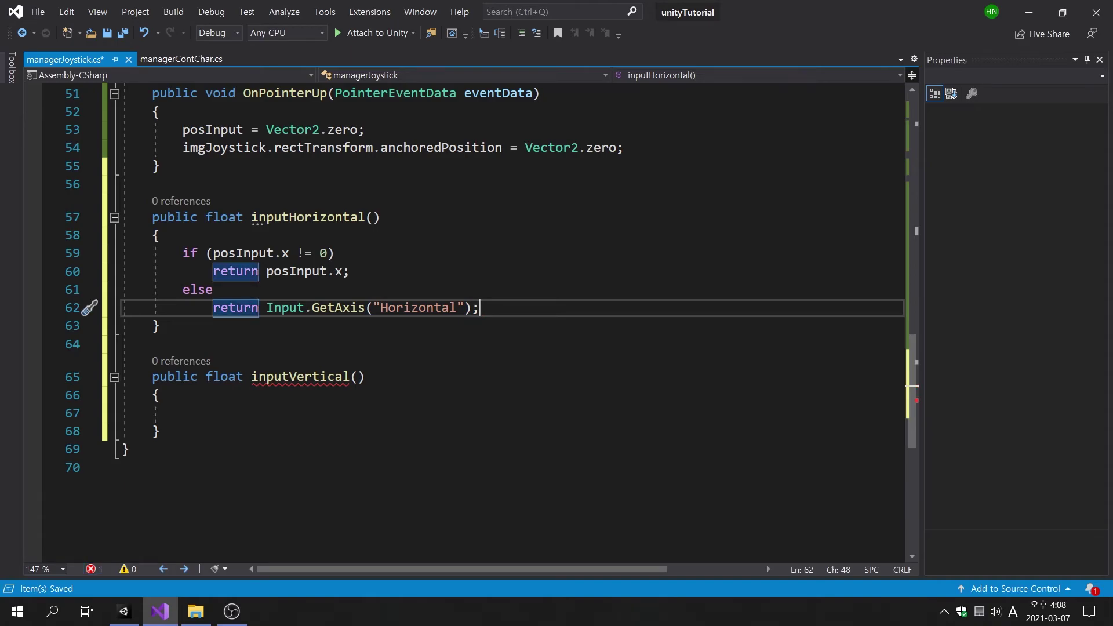
Copy inputHorizontal's if/else block into inputVertical's body
left_click_drag(183, 253, 479, 308)
key("ctrl+c")
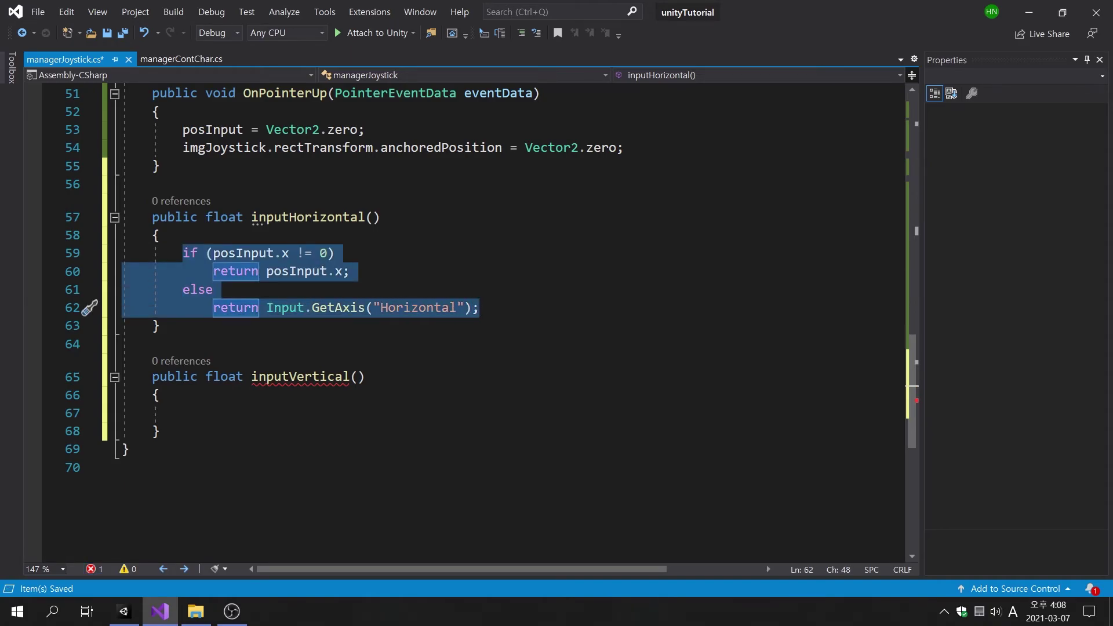
key("Down")
key("Down")
key("Down")
scroll(513, 322, "down", 2)
key("ctrl+v")
left_click(278, 303)
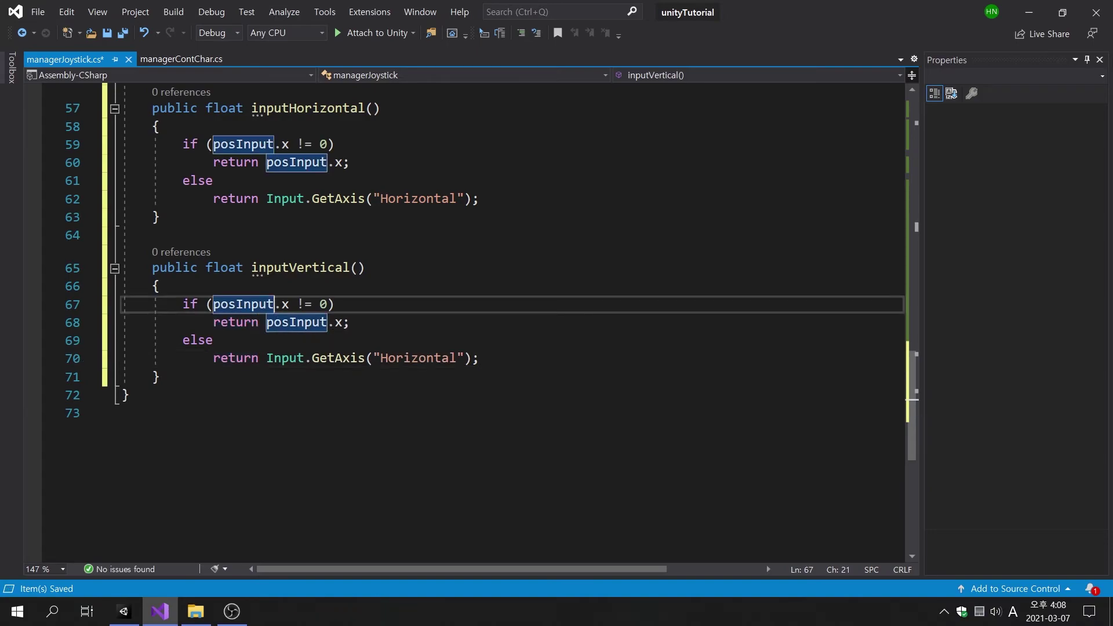
double_click(286, 304)
type("y")
Switch the pasted block to posInput.y and "Vertical", save, and select managerControl in Unity
key("Escape")
key("Down")
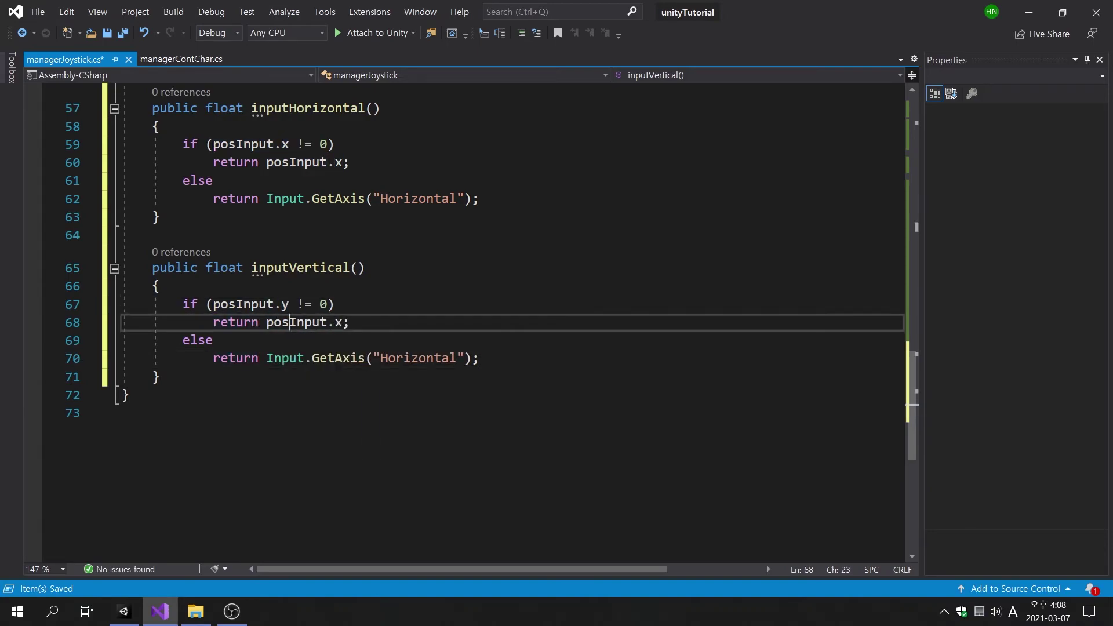
key("shift+Right")
type("y")
key("Escape")
double_click(418, 358)
type("Ver")
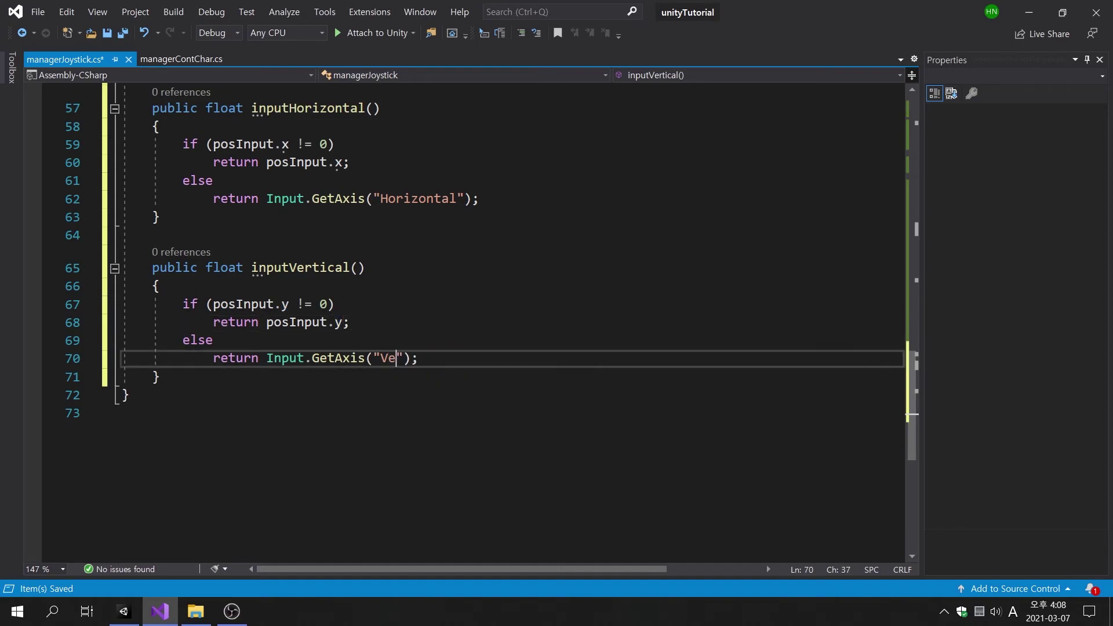
type("tical")
key("ctrl+s")
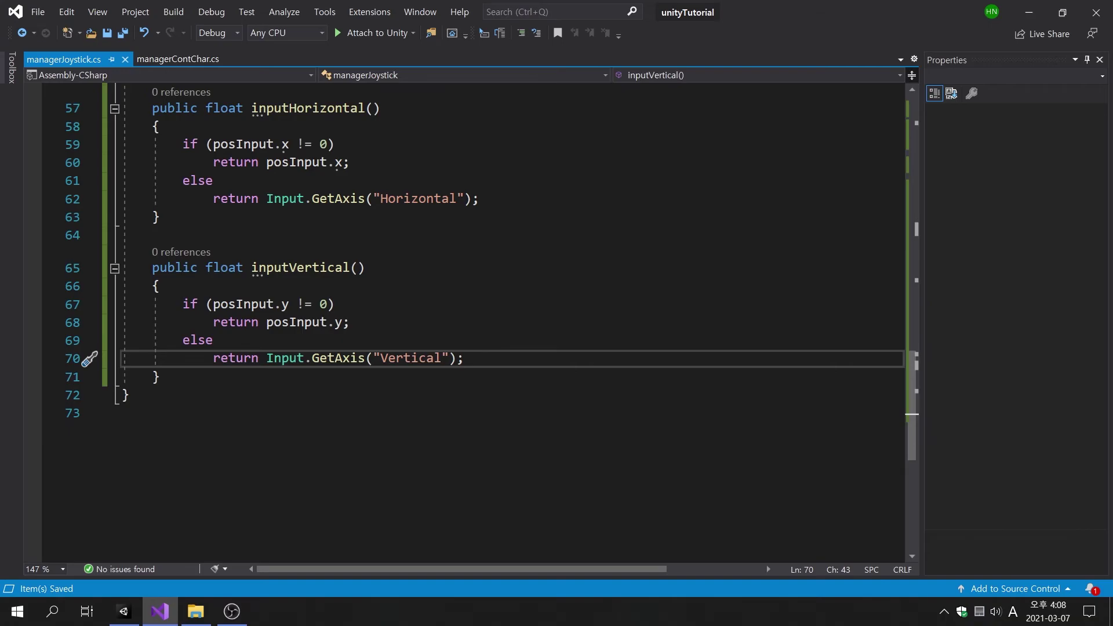
left_click(123, 612)
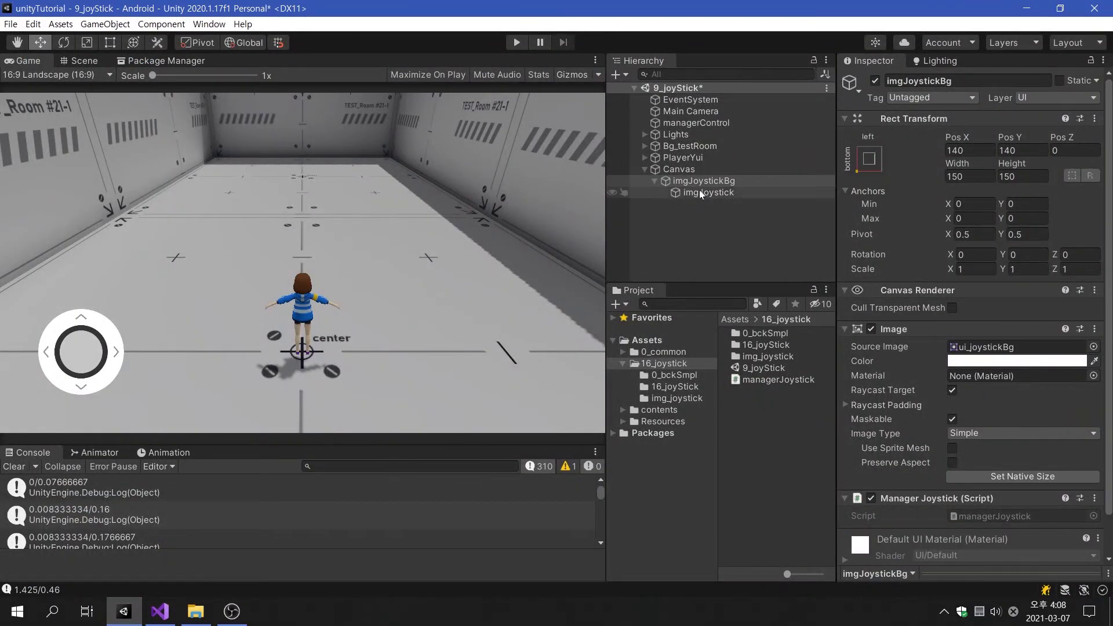
left_click(716, 121)
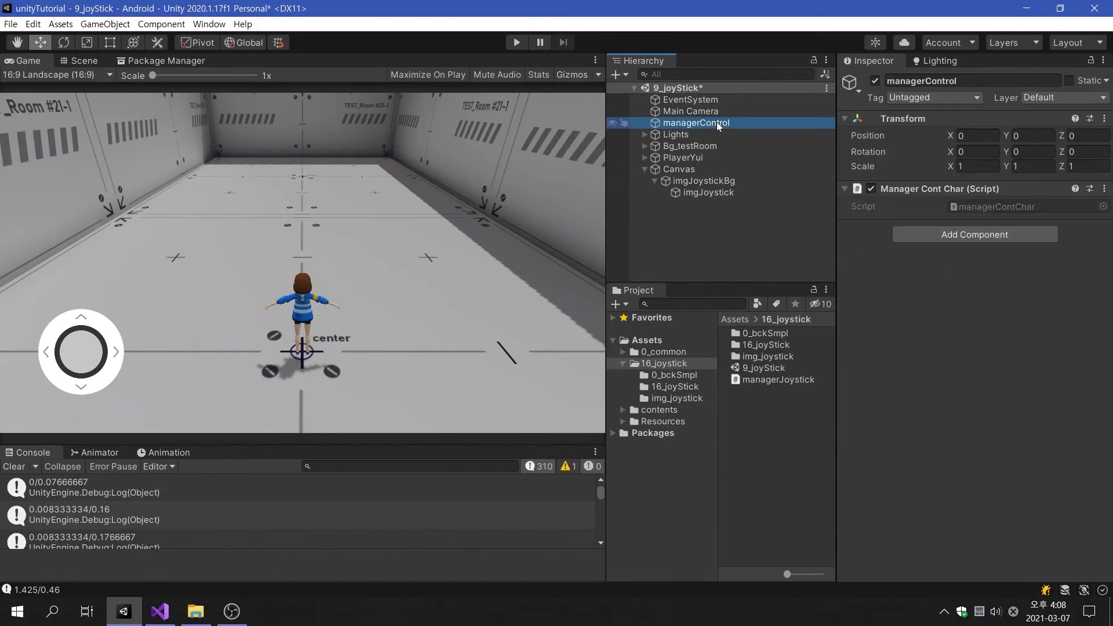
Declare 'private managerJoystick _mngrJoyStick;' below _animator in managerContChar and save
double_click(1010, 207)
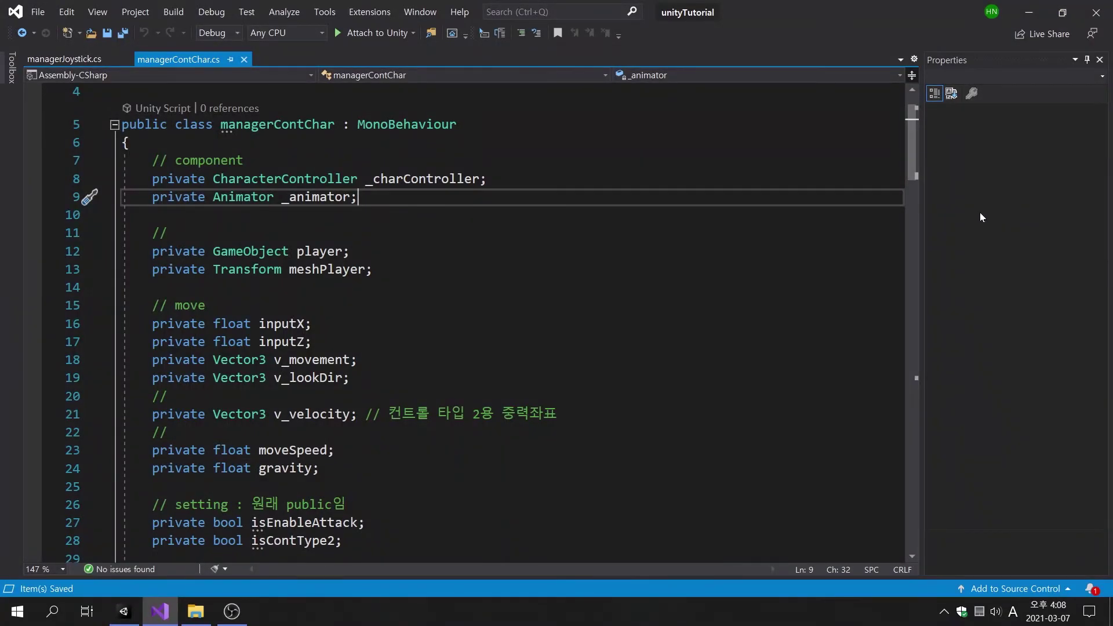
key("Return")
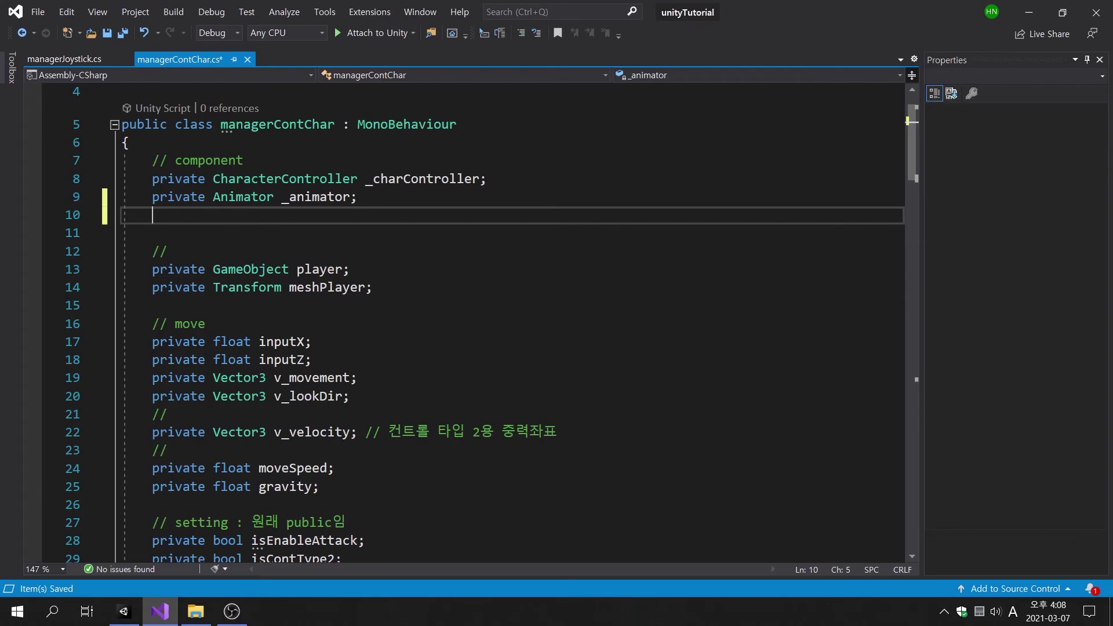
type("pri")
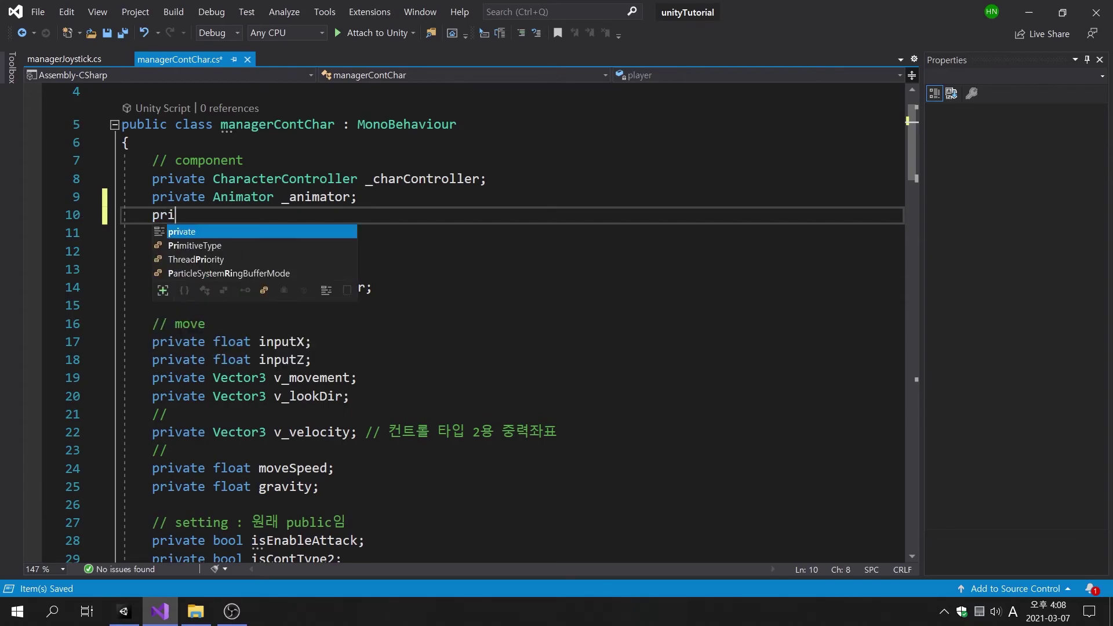
key("space")
type("vate mana")
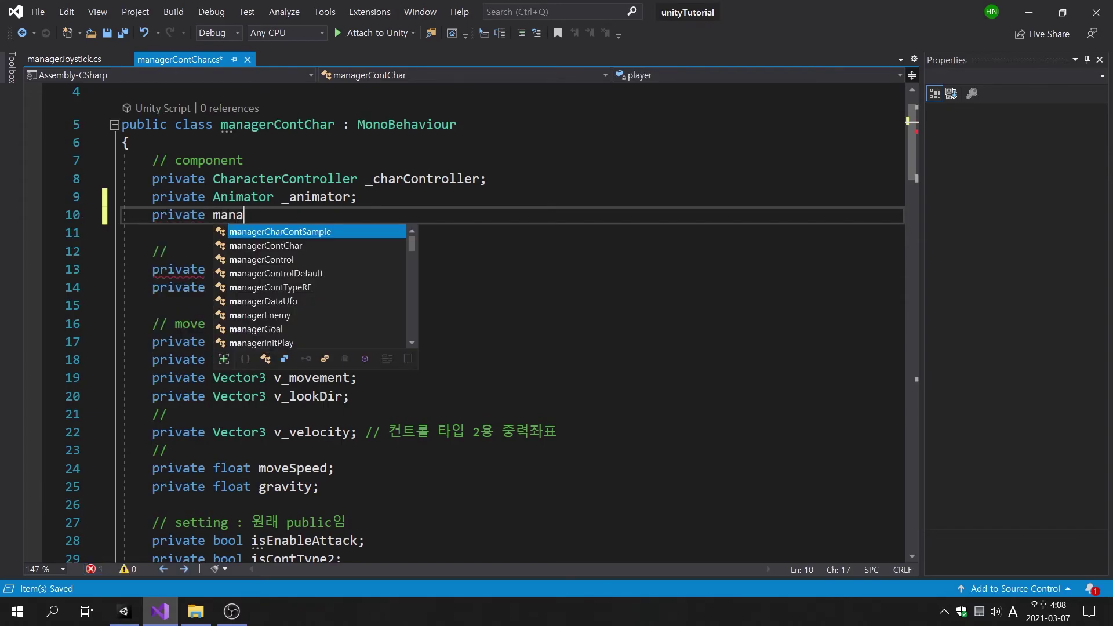
type("gerJo")
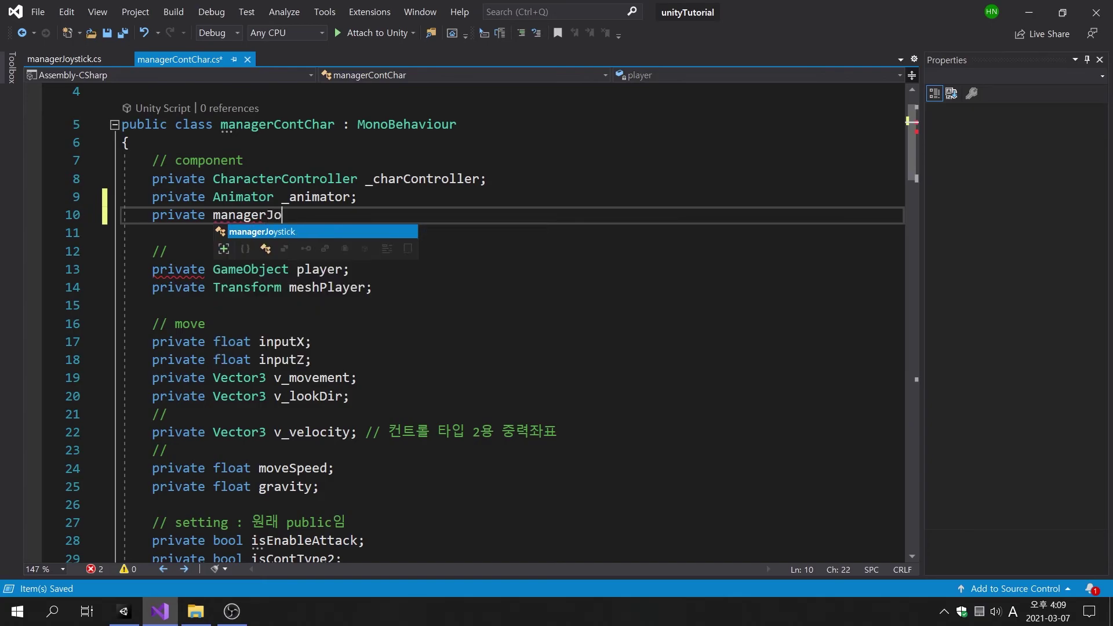
key("Tab")
key("space")
type("ystick _mngrJoy")
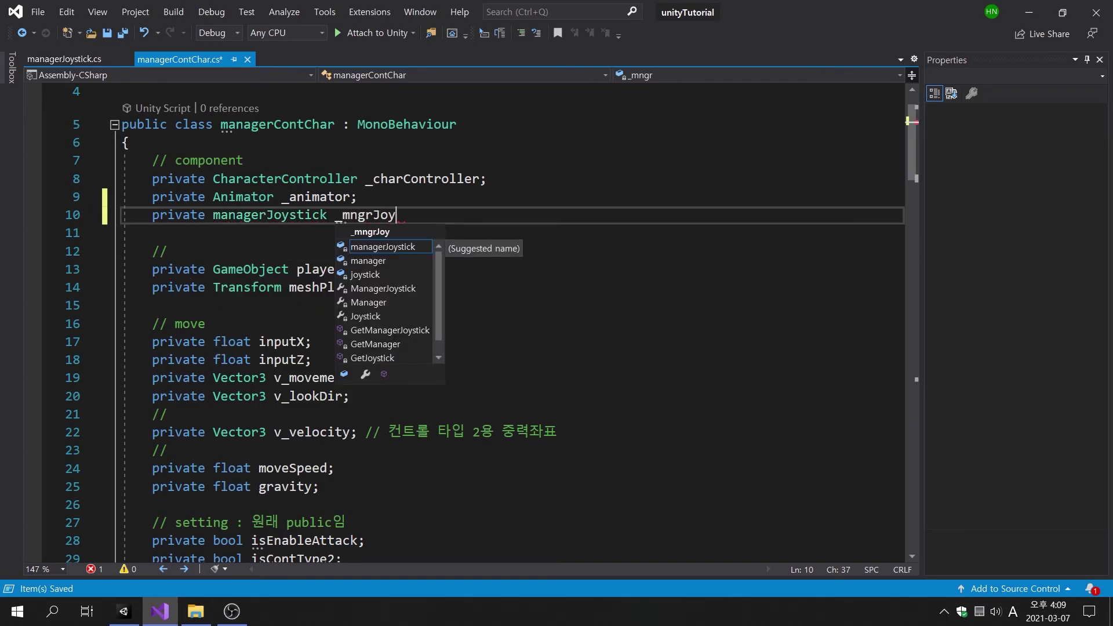
type("Stick;")
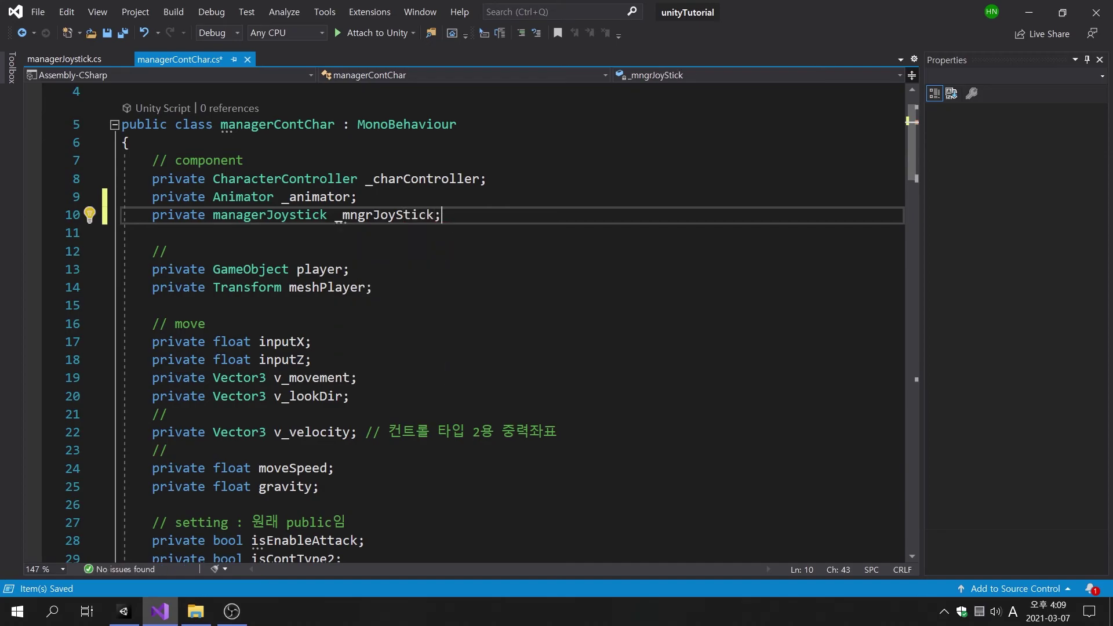
key("ctrl+s")
scroll(513, 322, "down", 6)
scroll(513, 322, "down", 4)
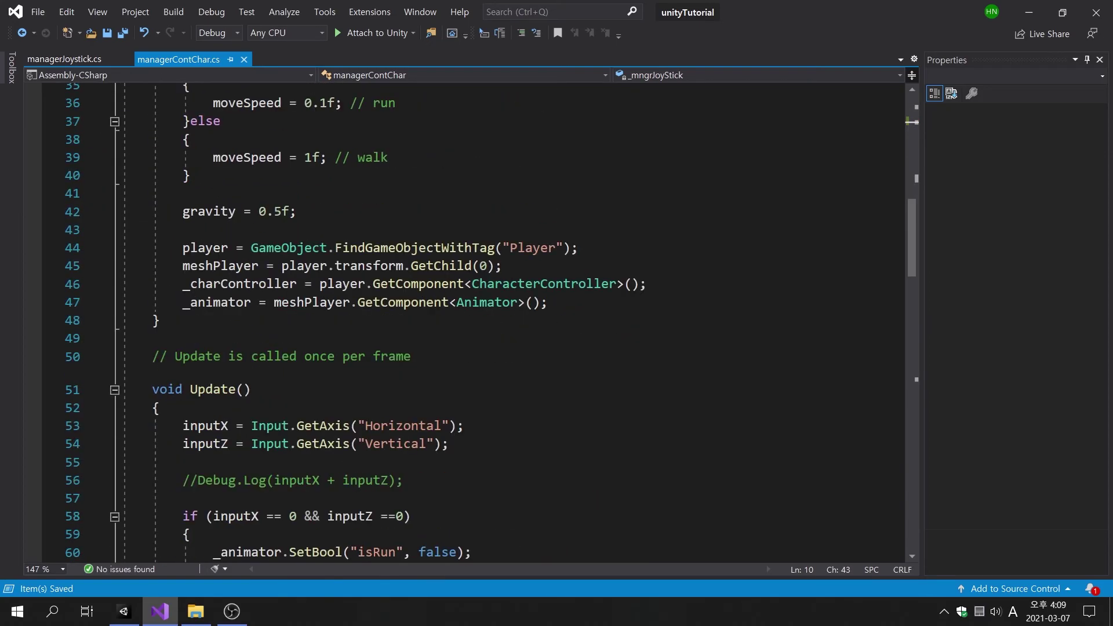
In Start(), assign _mngrJoyStick from GameObject.Find("imgJoystickBg").GetComponent<managerJoystick>()
left_click(556, 302)
key("Return")
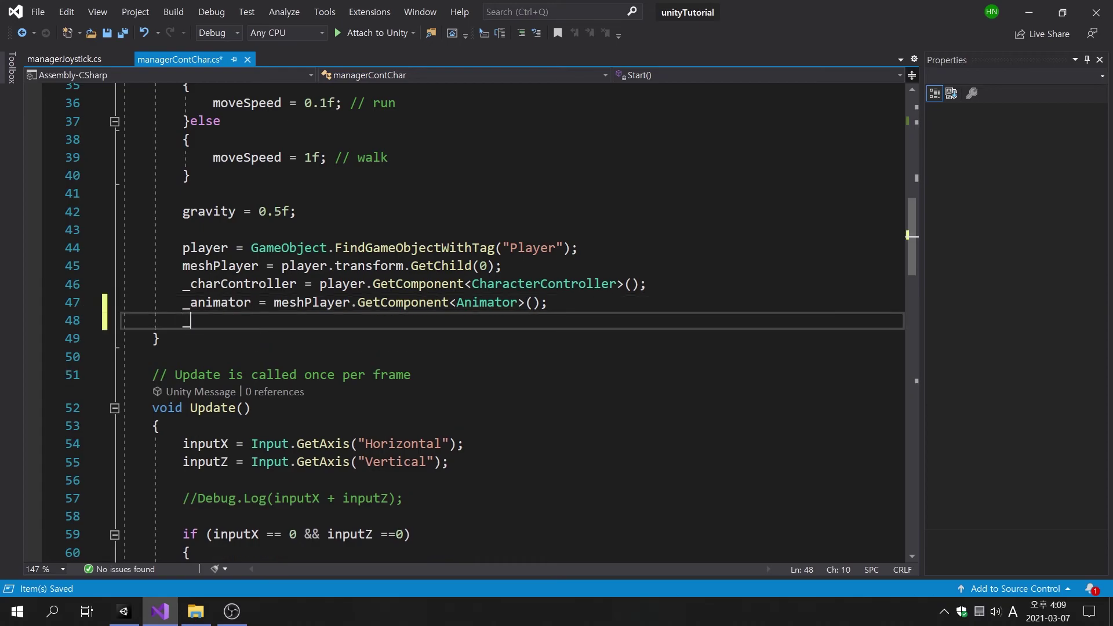
type("_mngrJoyStick = ")
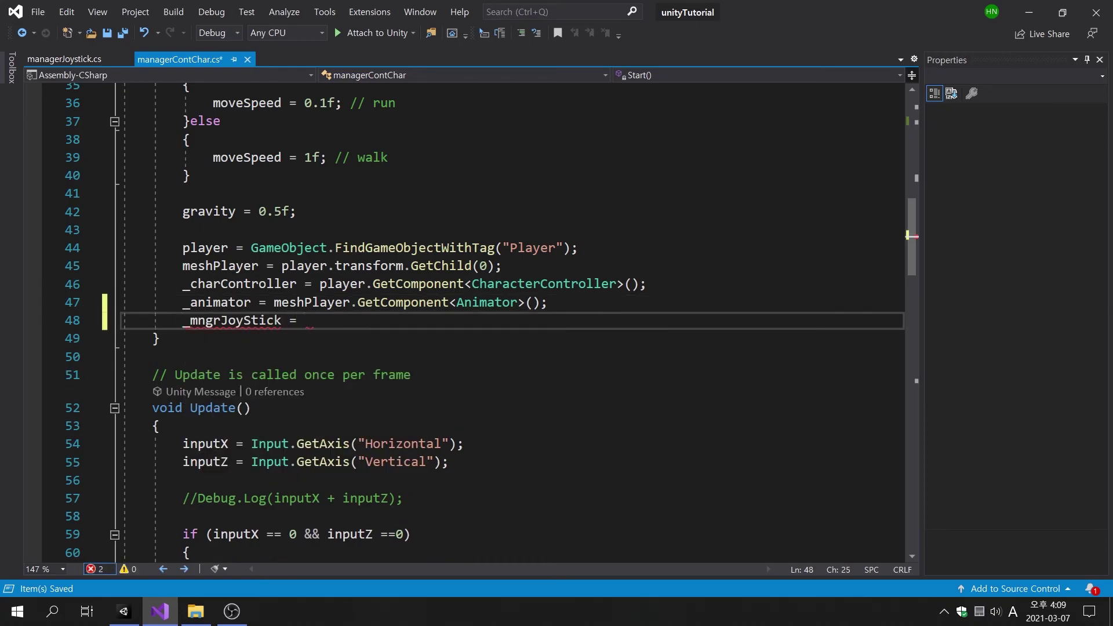
type("GameObject.Fi")
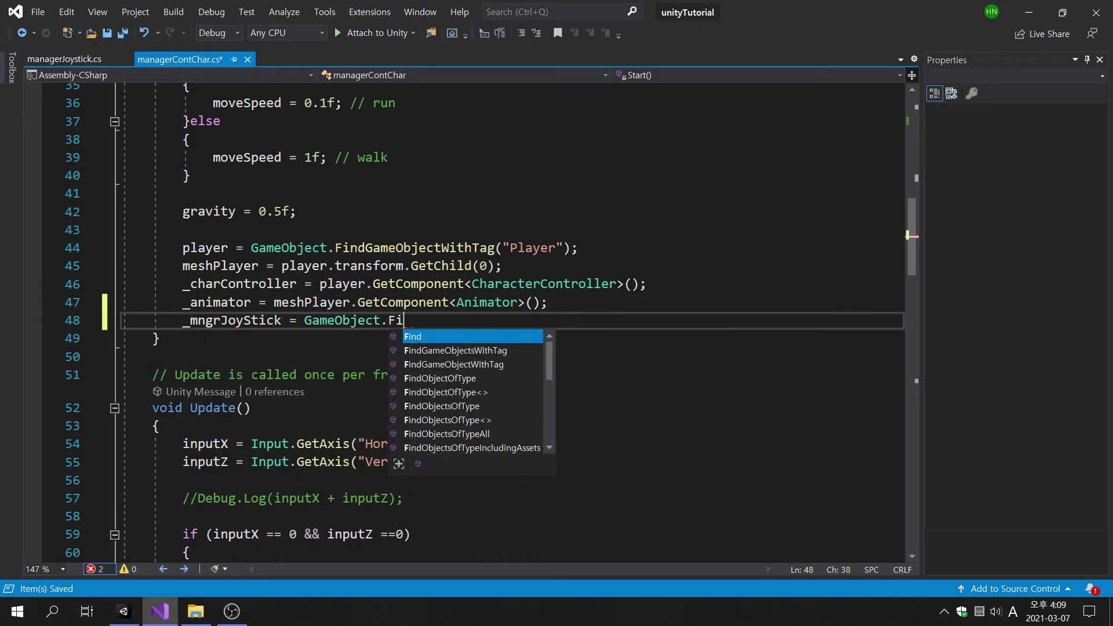
type("nd(\"")
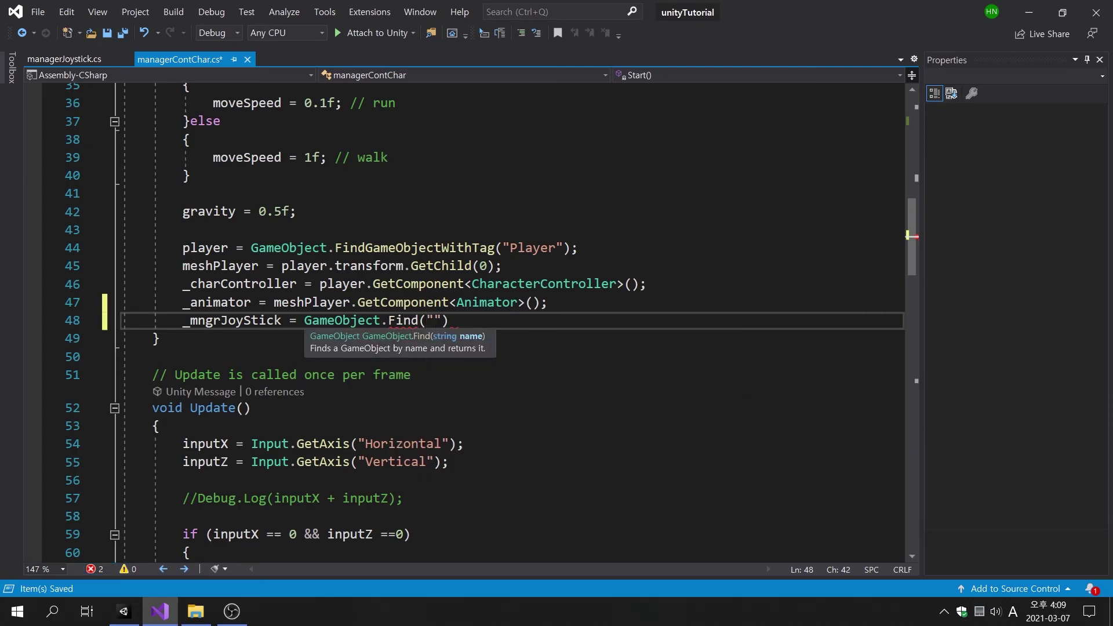
type("imgJoyst")
type("ickBg")
key("End")
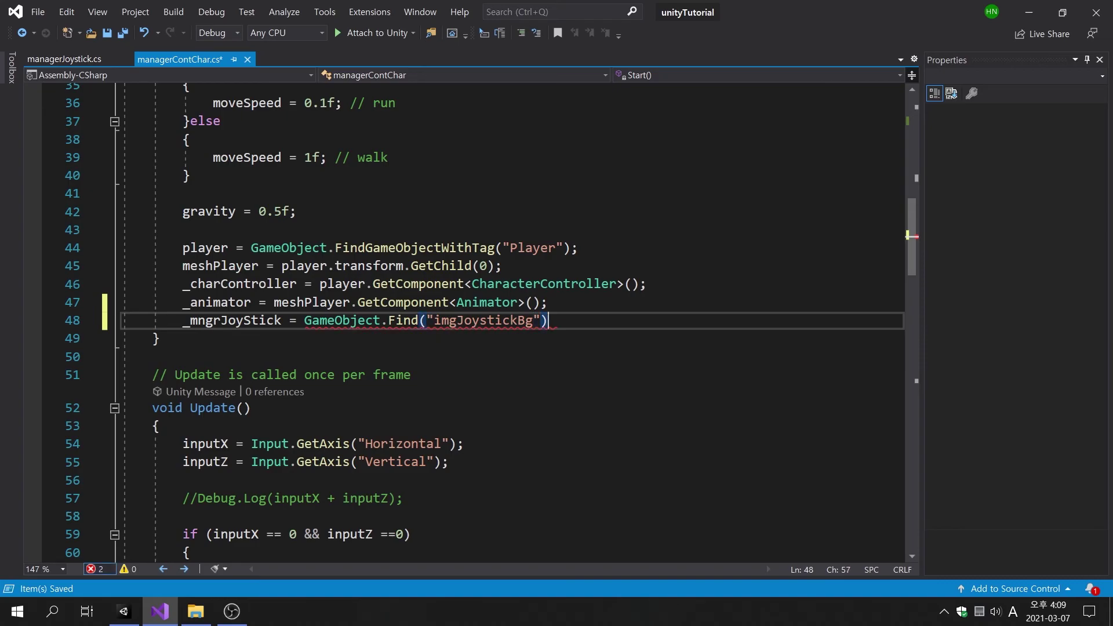
type(".GetComponent<m")
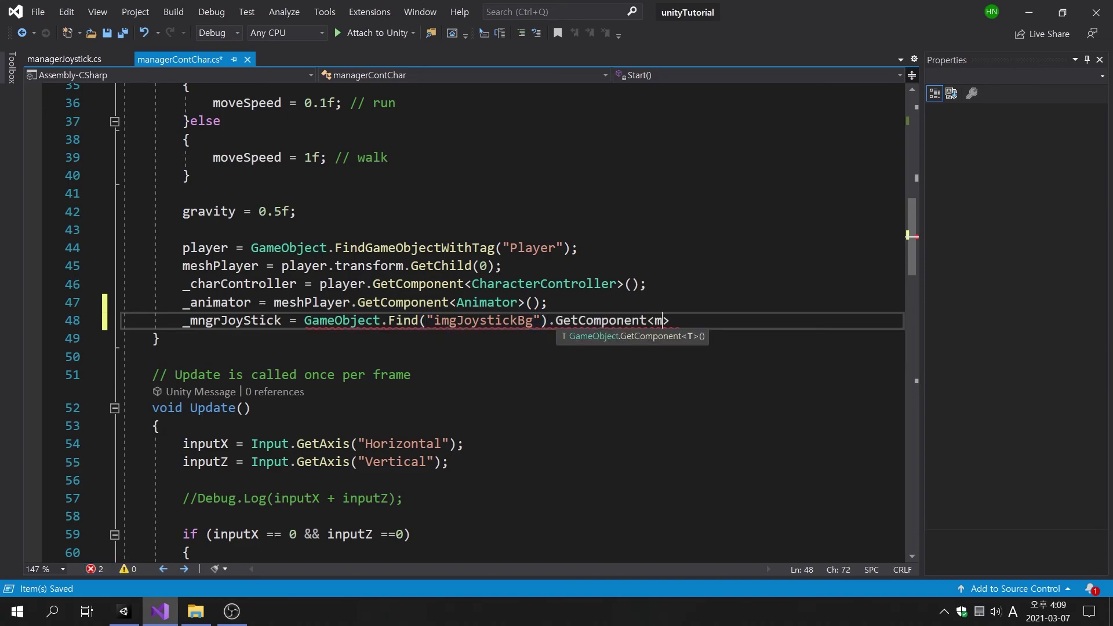
type("an")
key("Tab")
key("End")
type("()")
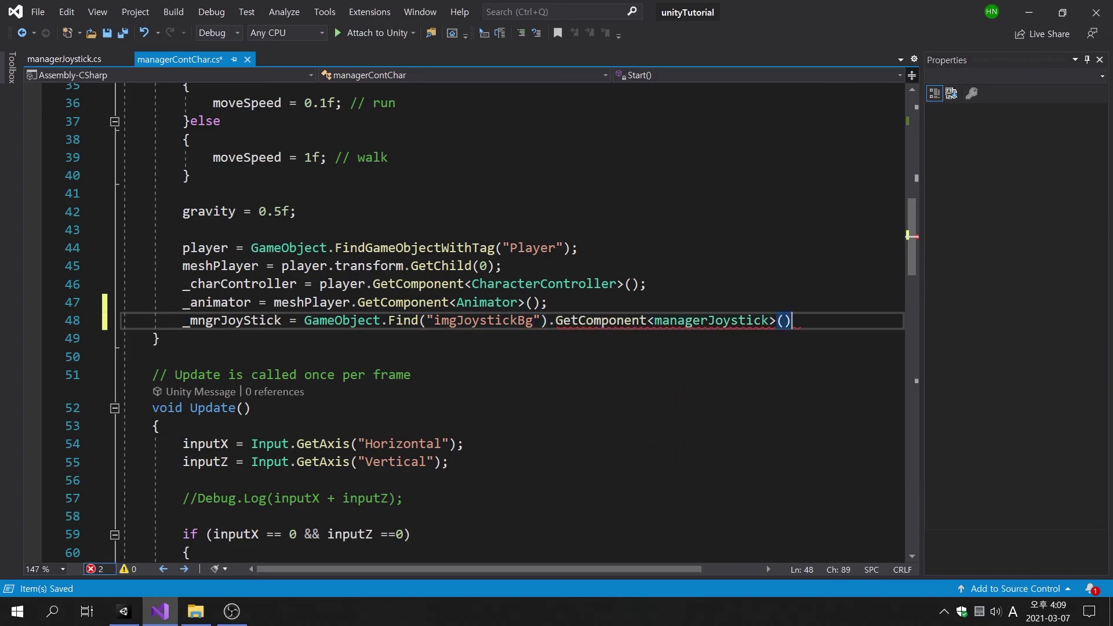
type(";")
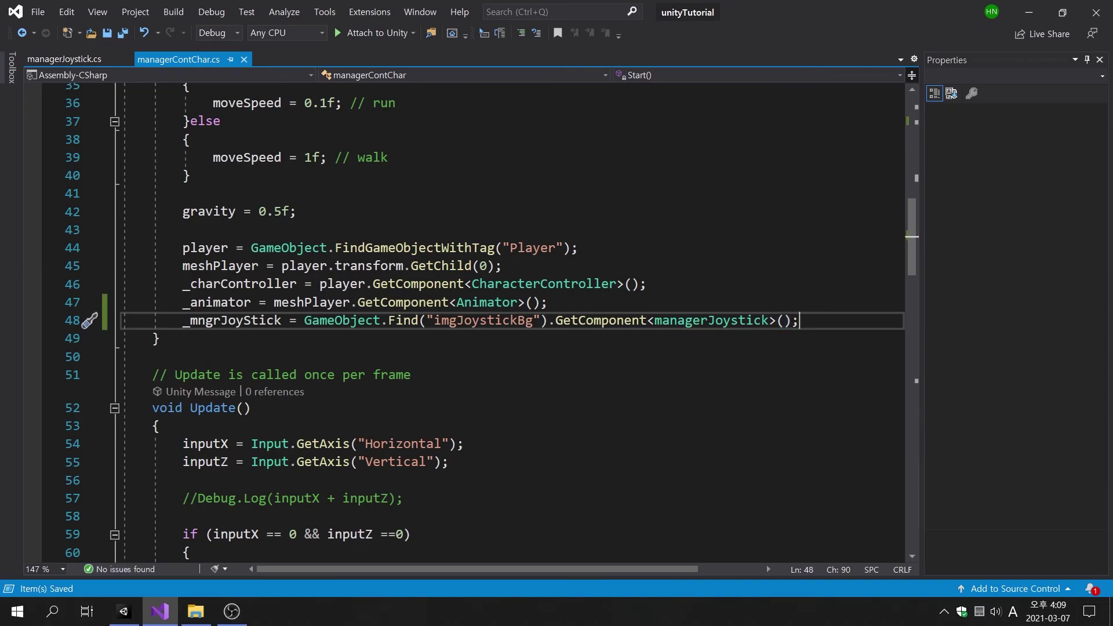
scroll(470, 321, "down", 5)
Comment out both Input.GetAxis lines and set inputX from _mngrJoyStick.inputHorizontal()
left_click_drag(183, 171, 449, 191)
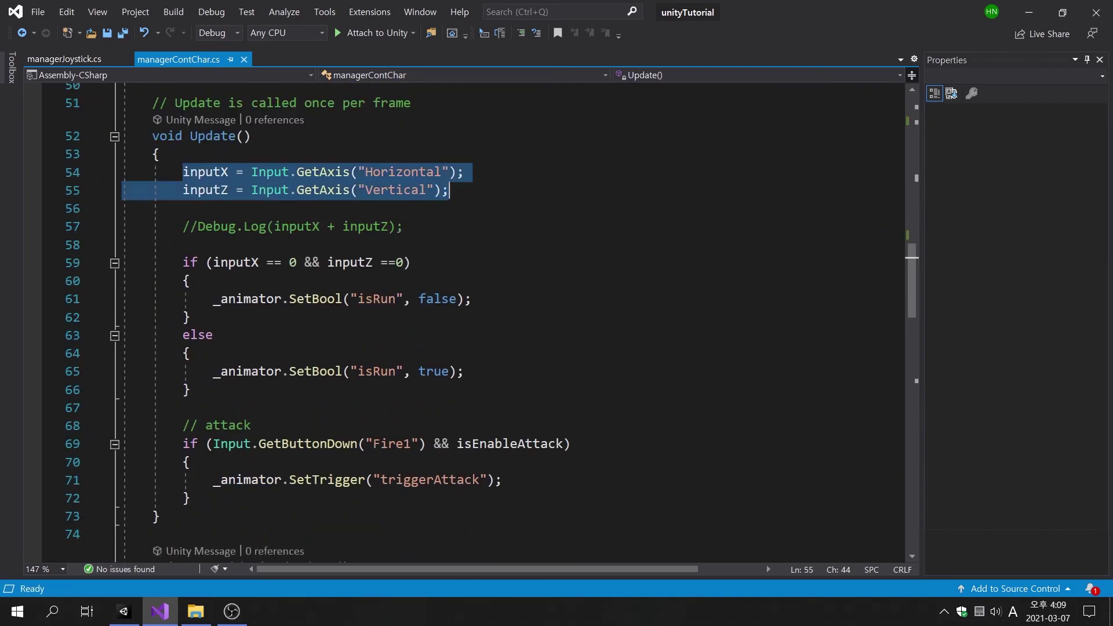
left_click(184, 172)
type("//")
key("Down")
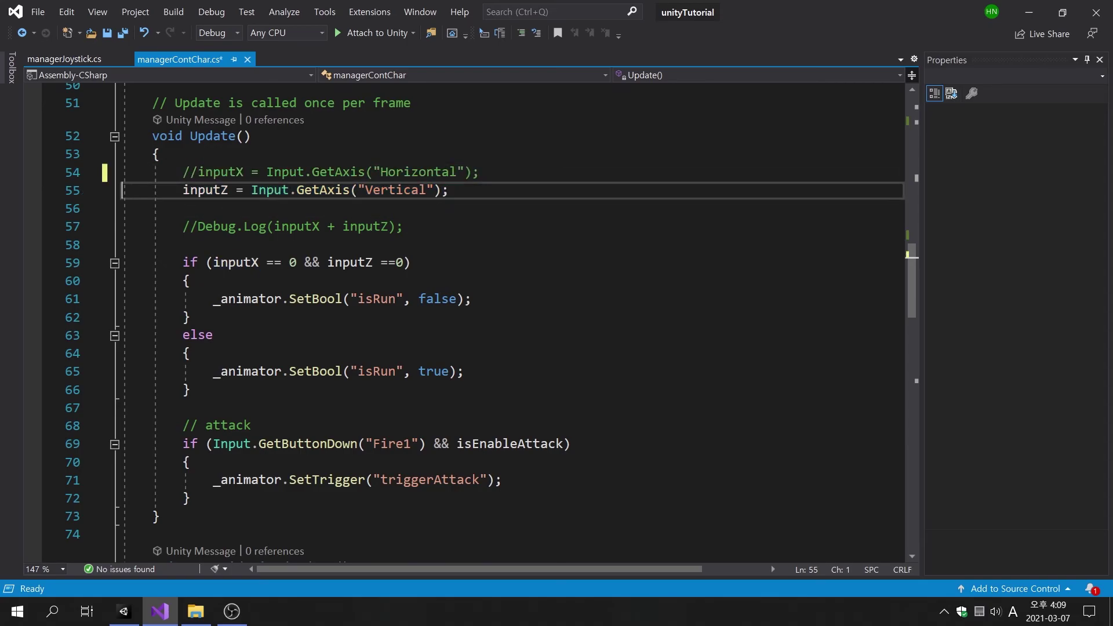
type("//")
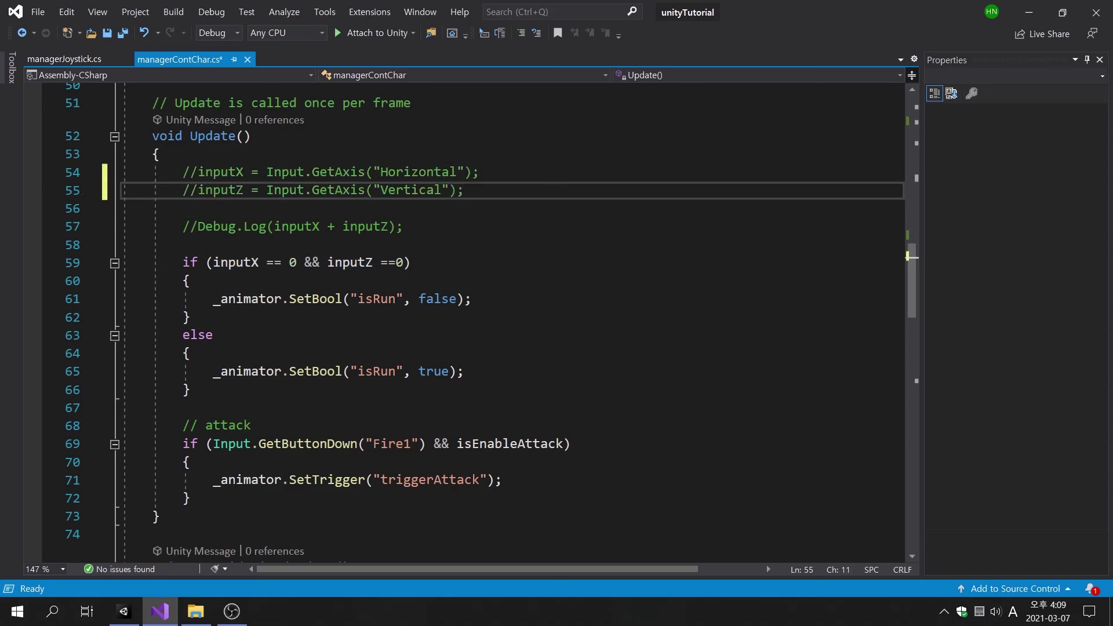
key("Return")
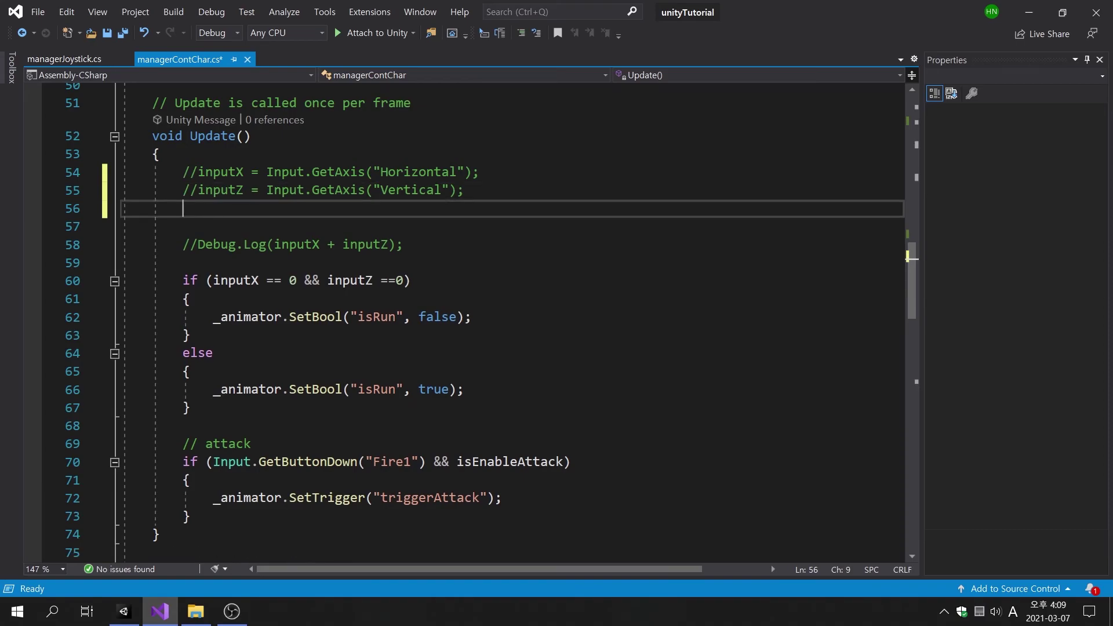
type("inp")
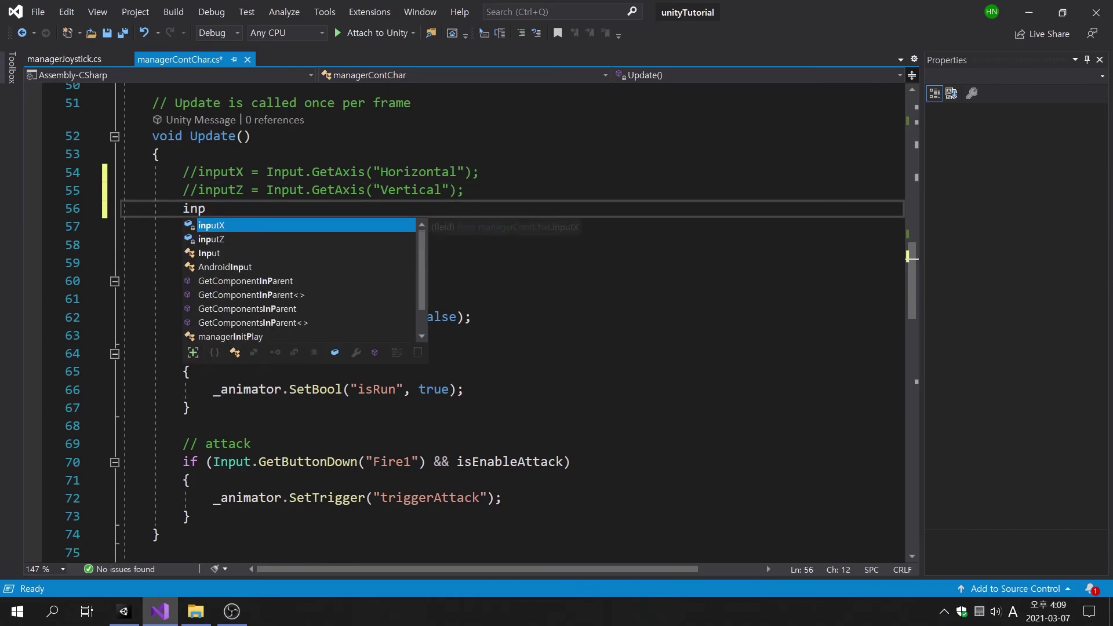
type("utX =")
type(" _mn")
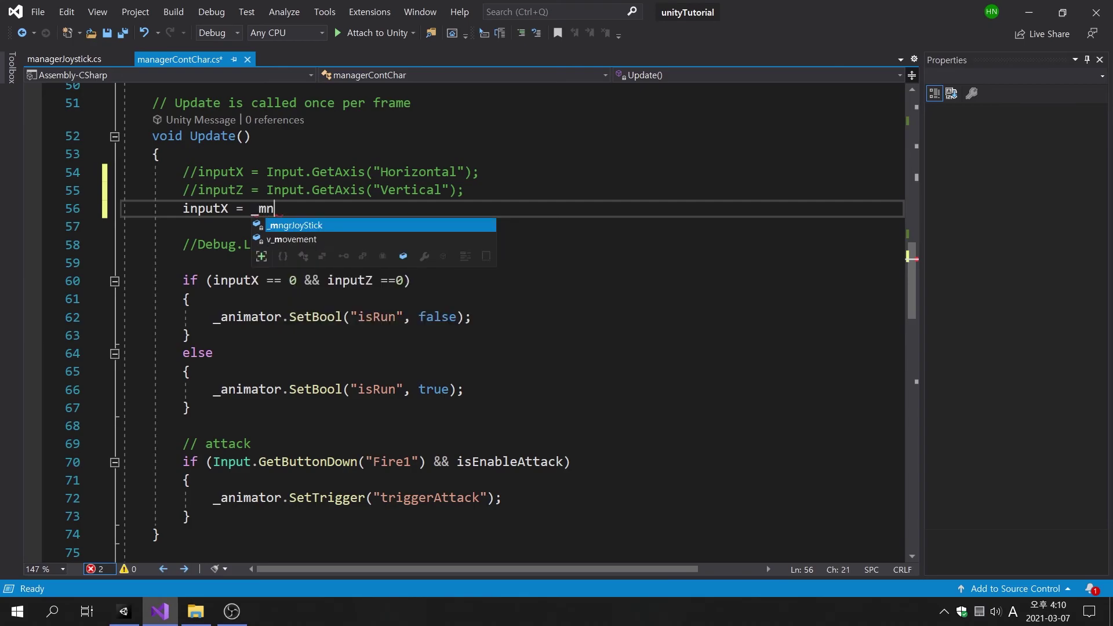
key("Tab")
type(".In")
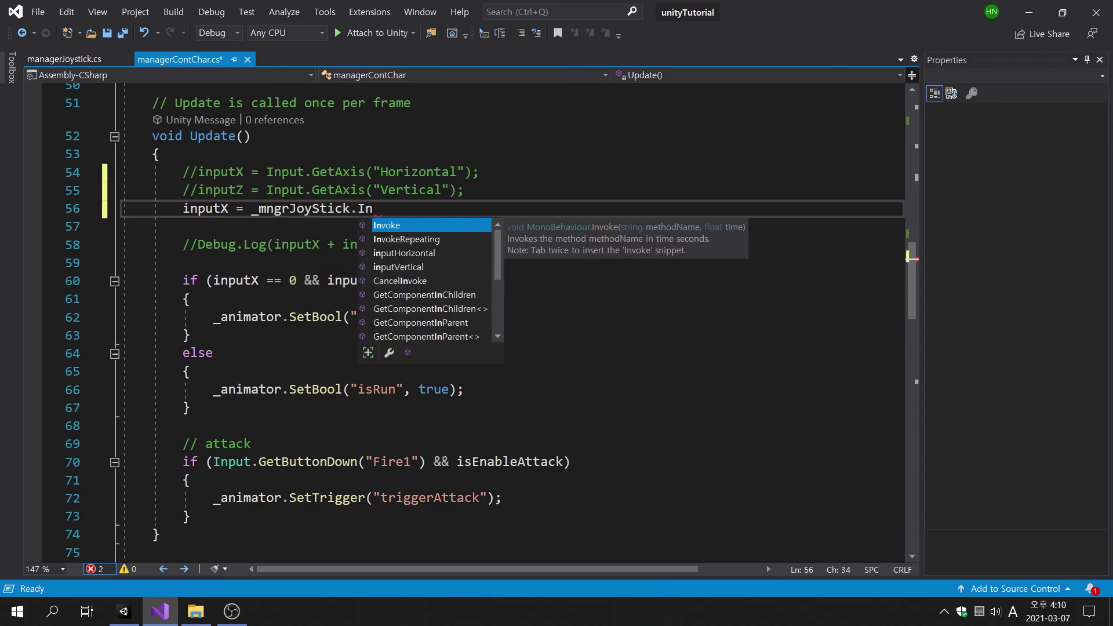
type("pu")
key("Tab")
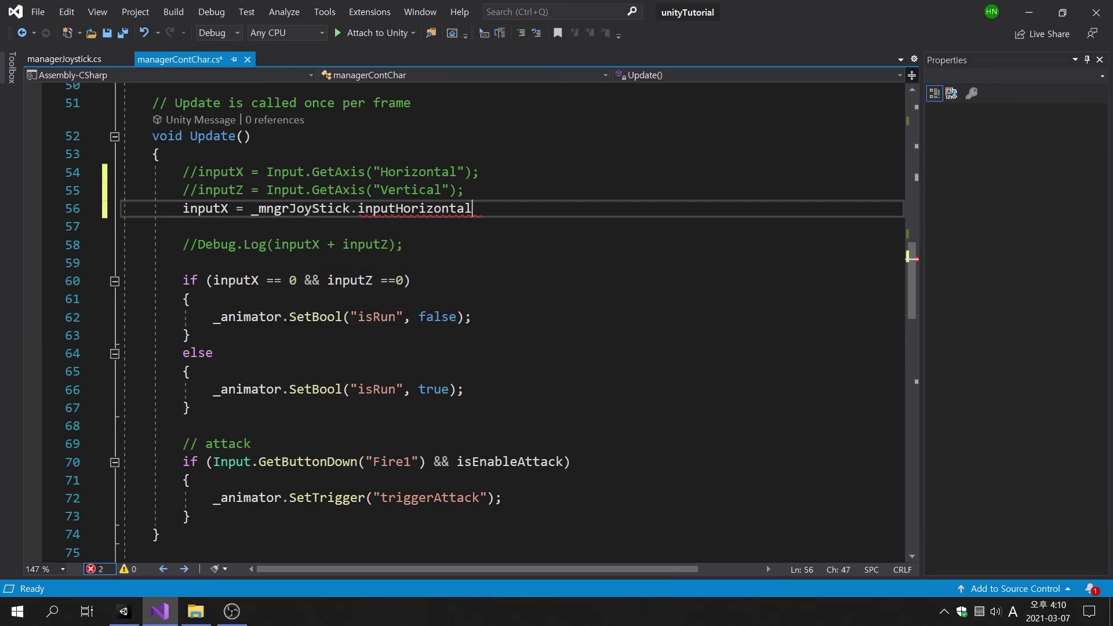
type("();")
Set inputZ from _mngrJoyStick.inputVertical() and save the script
key("Return")
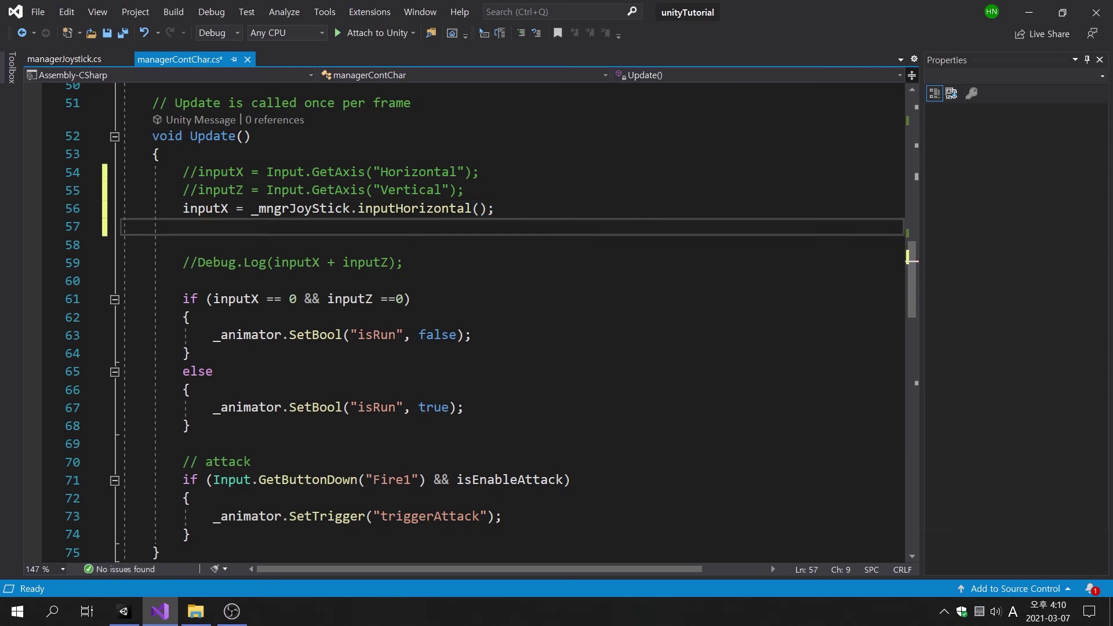
type("inputZ =")
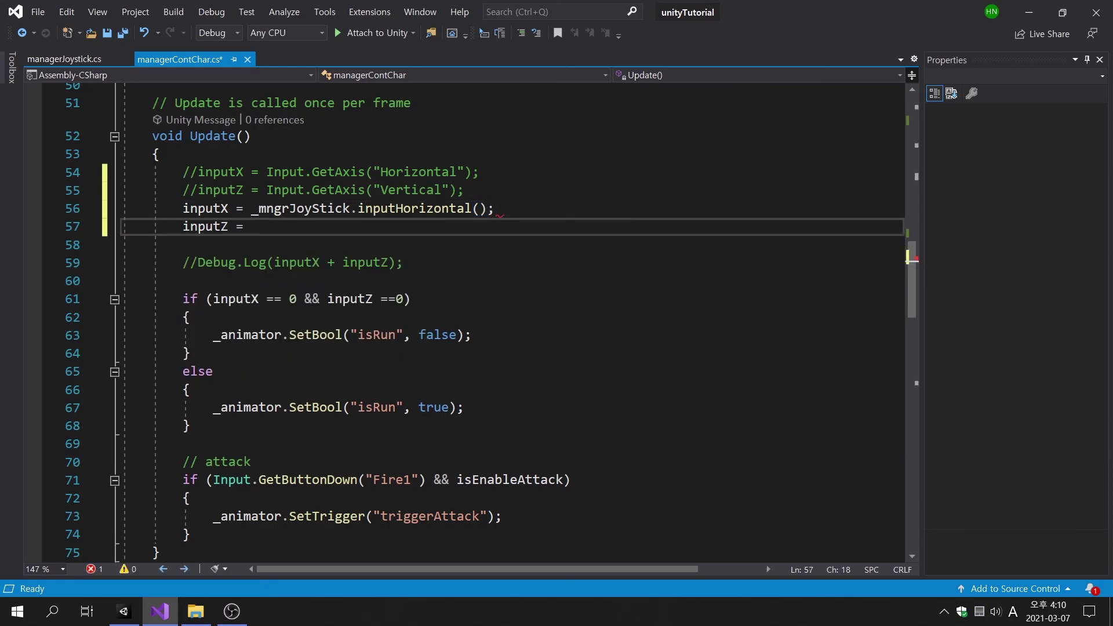
type("_mn")
key("Tab")
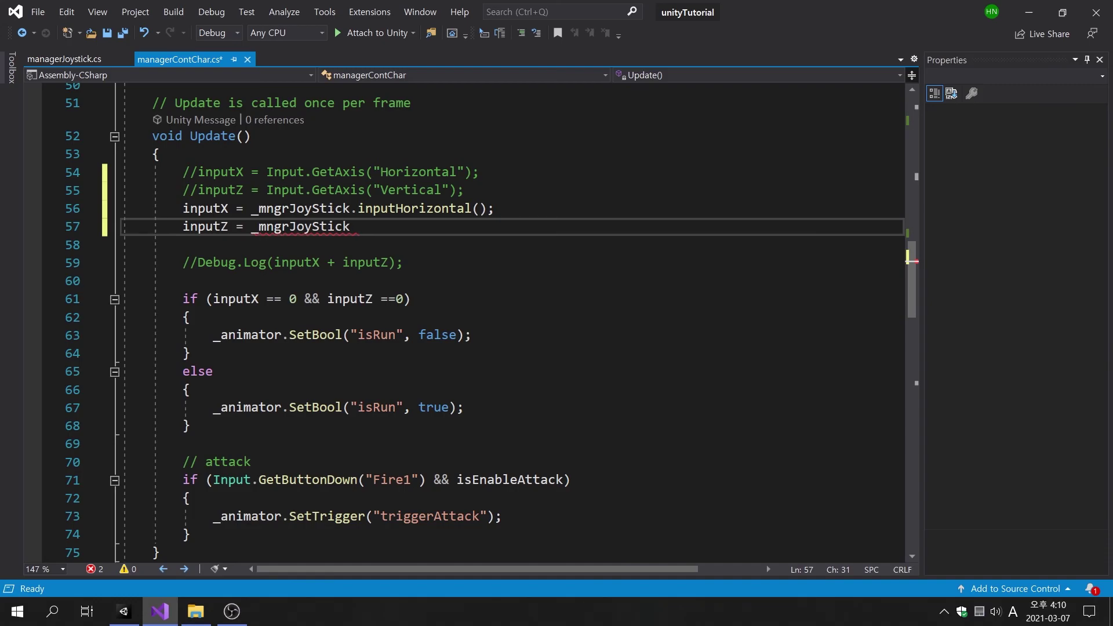
type(".i")
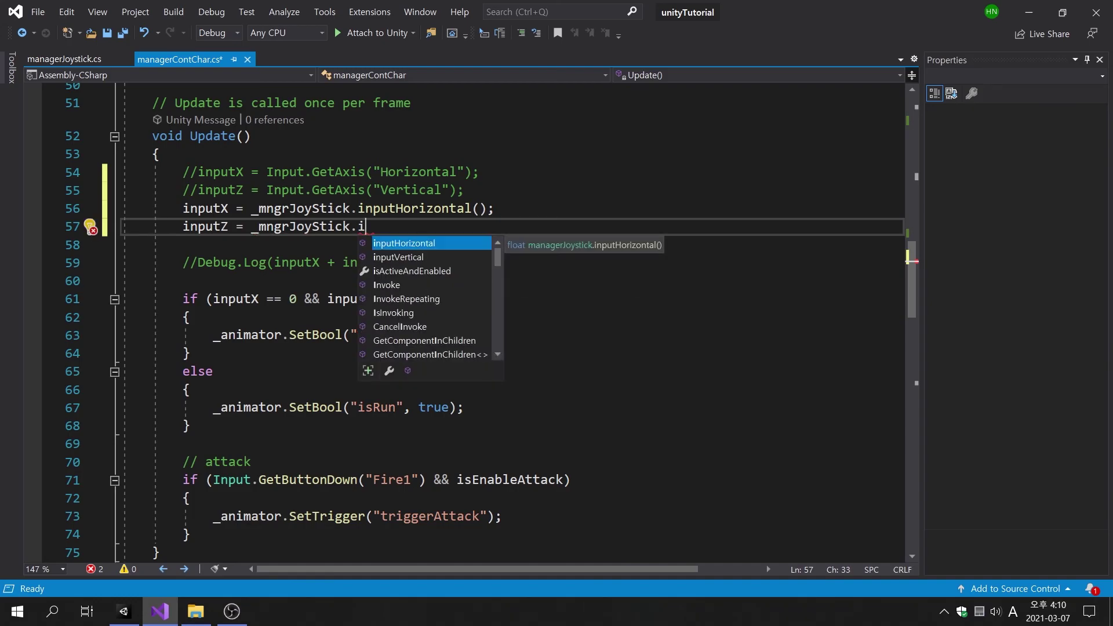
type("np")
key("Down")
key("Tab")
type("()")
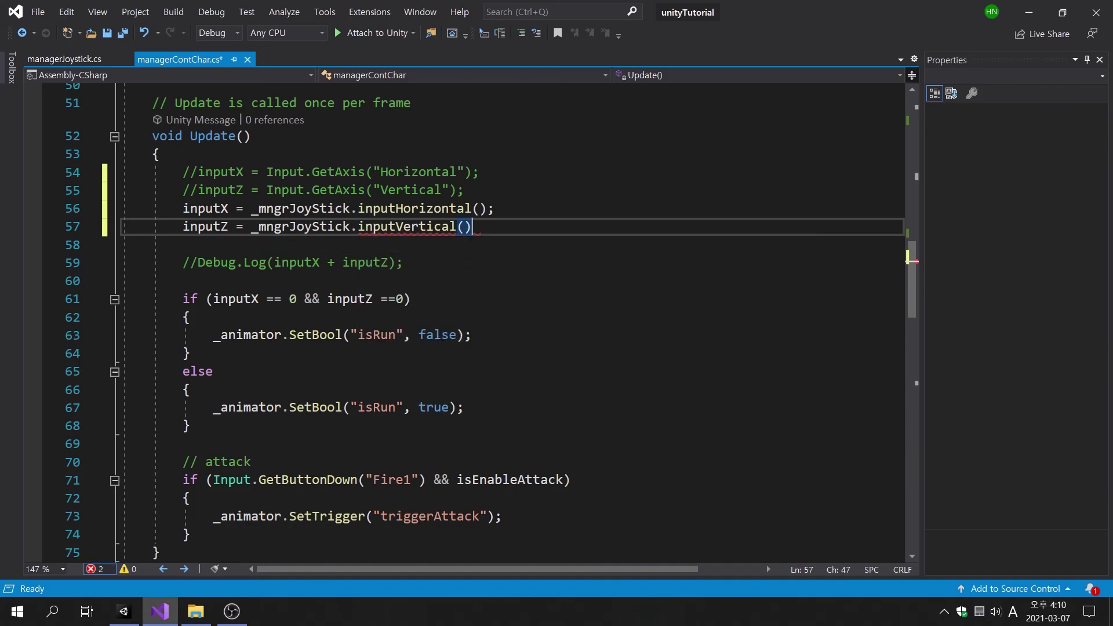
key("ctrl+s")
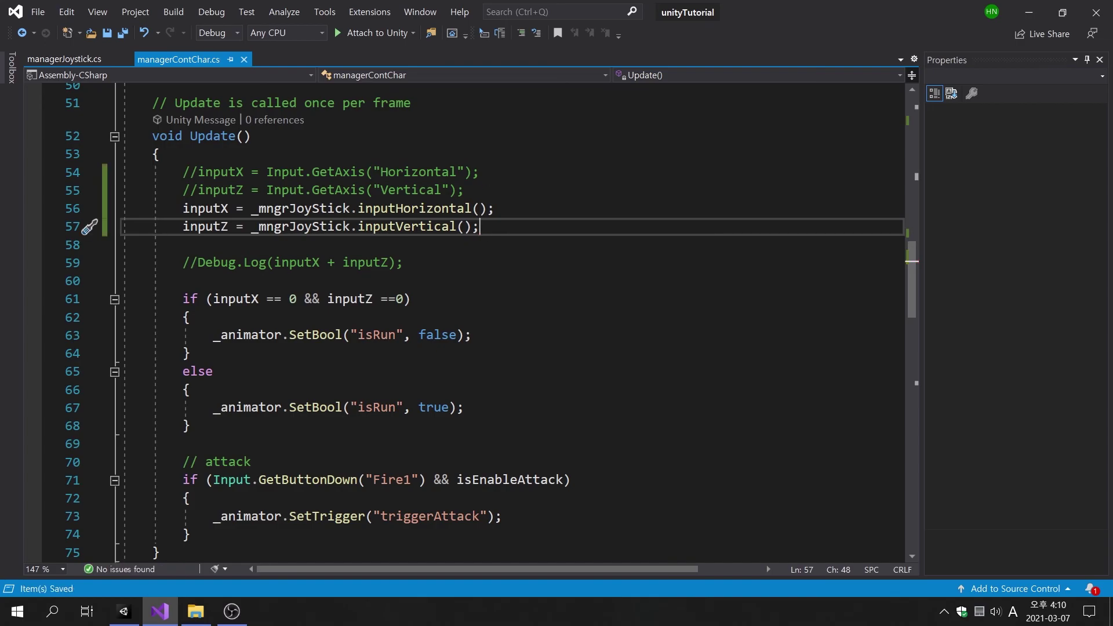
Enter play mode in Unity and run the character forward with the on-screen joystick
left_click(123, 614)
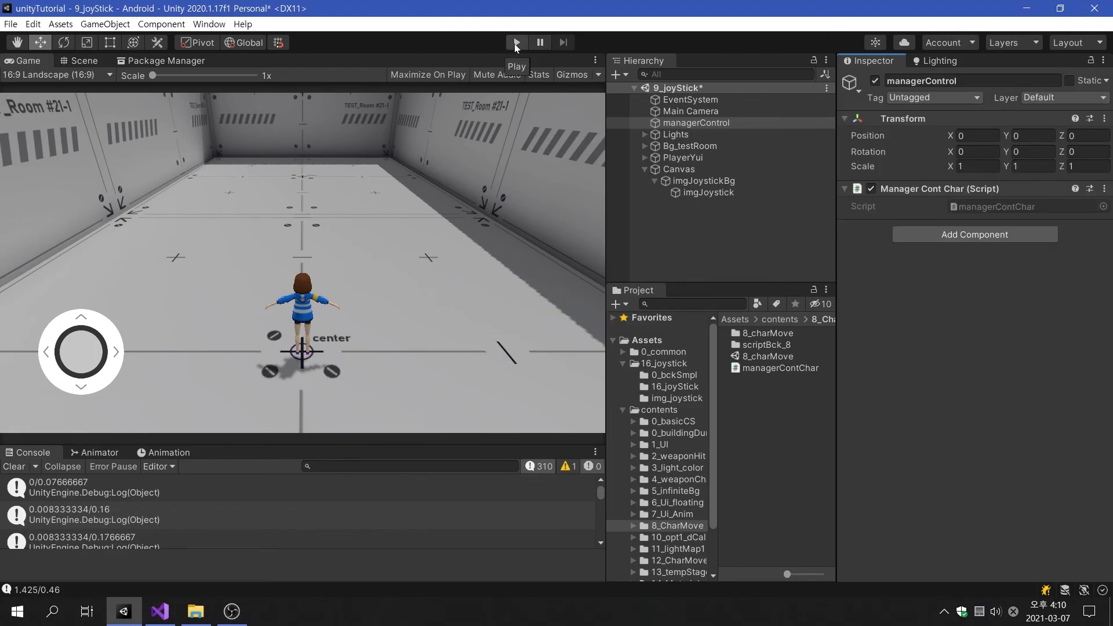
left_click(517, 43)
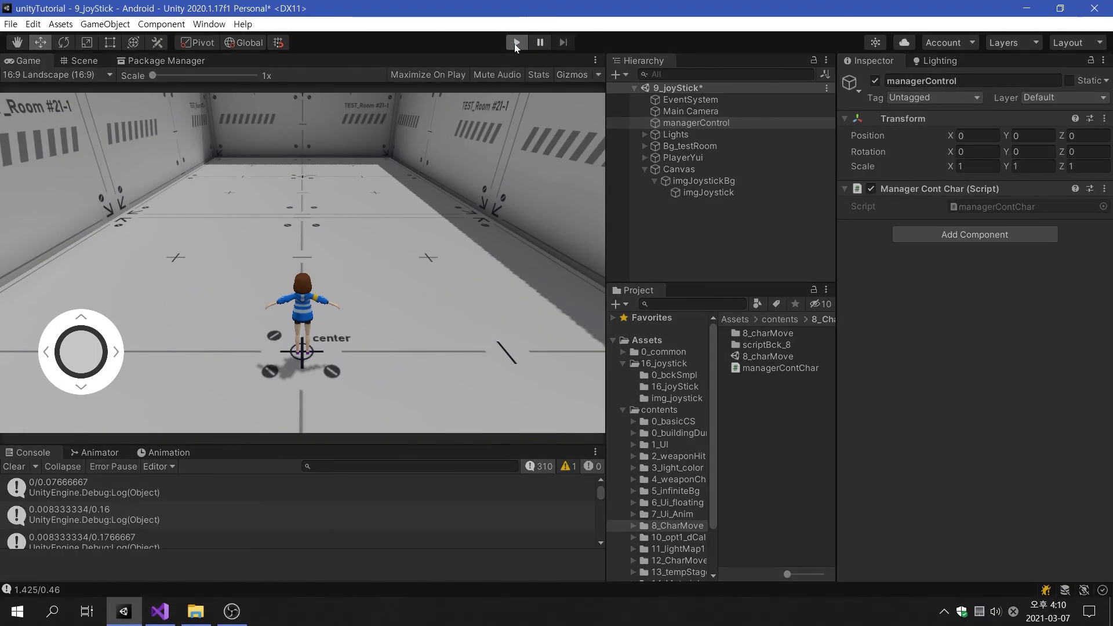
left_click(517, 43)
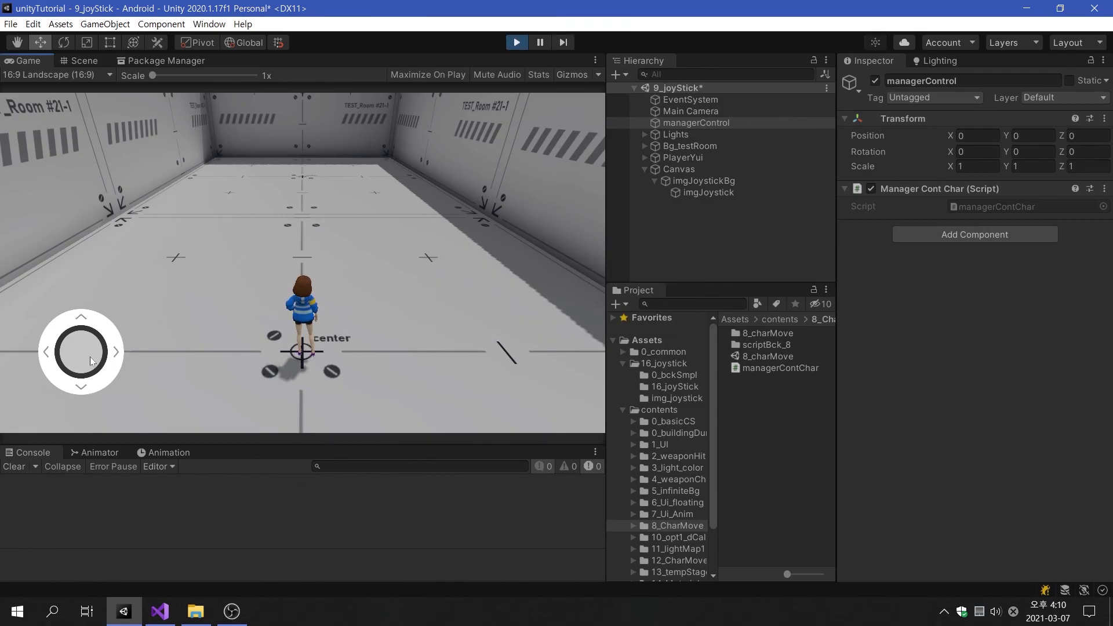
mouse_move(91, 360)
left_mouse_down()
mouse_move(69, 254)
mouse_move(105, 234)
mouse_move(205, 331)
mouse_move(44, 436)
mouse_move(13, 374)
mouse_move(17, 237)
mouse_move(146, 172)
mouse_move(266, 206)
mouse_move(365, 360)
left_mouse_up()
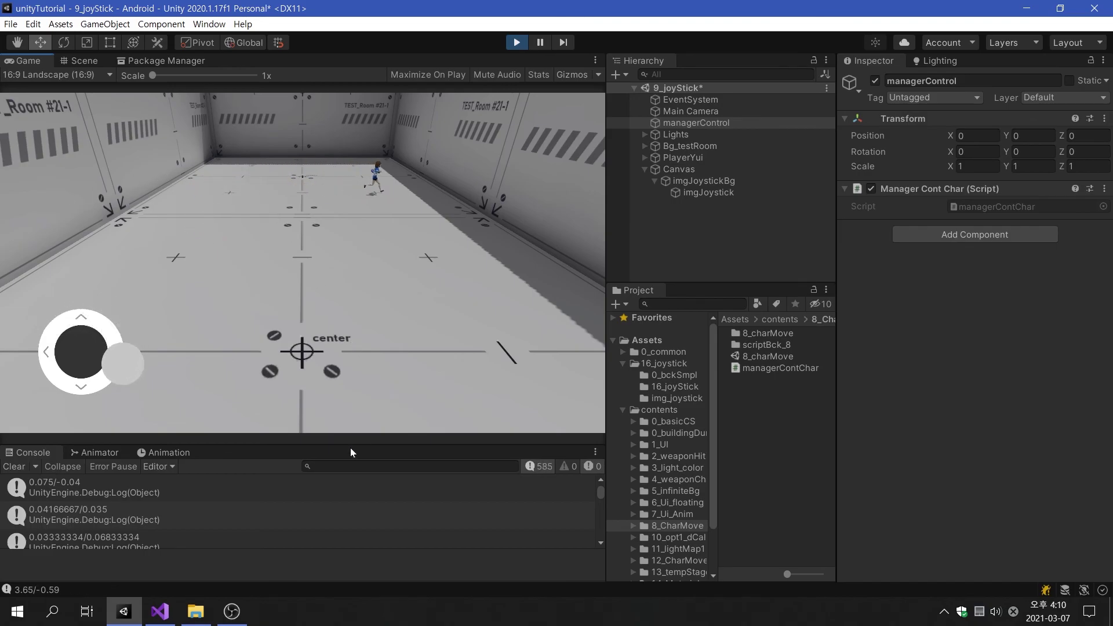
mouse_move(350, 448)
left_mouse_down()
mouse_move(132, 579)
mouse_move(7, 548)
mouse_move(261, 348)
left_mouse_up()
Run the character around with the arrow keys, ending beside the center mark
key("Left")
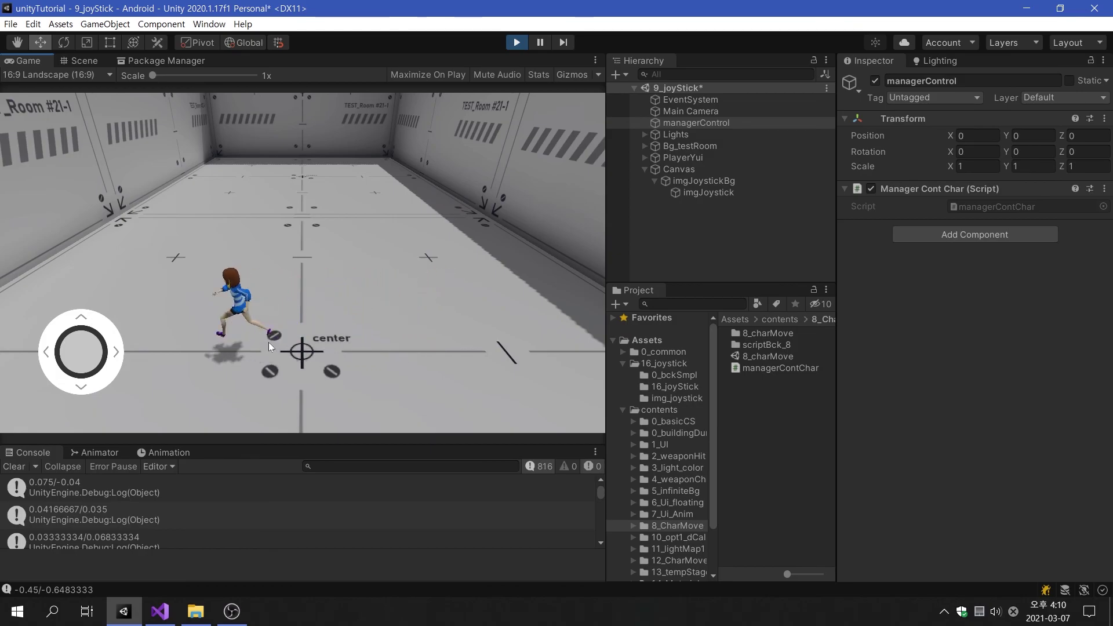
key("Up")
key("Right")
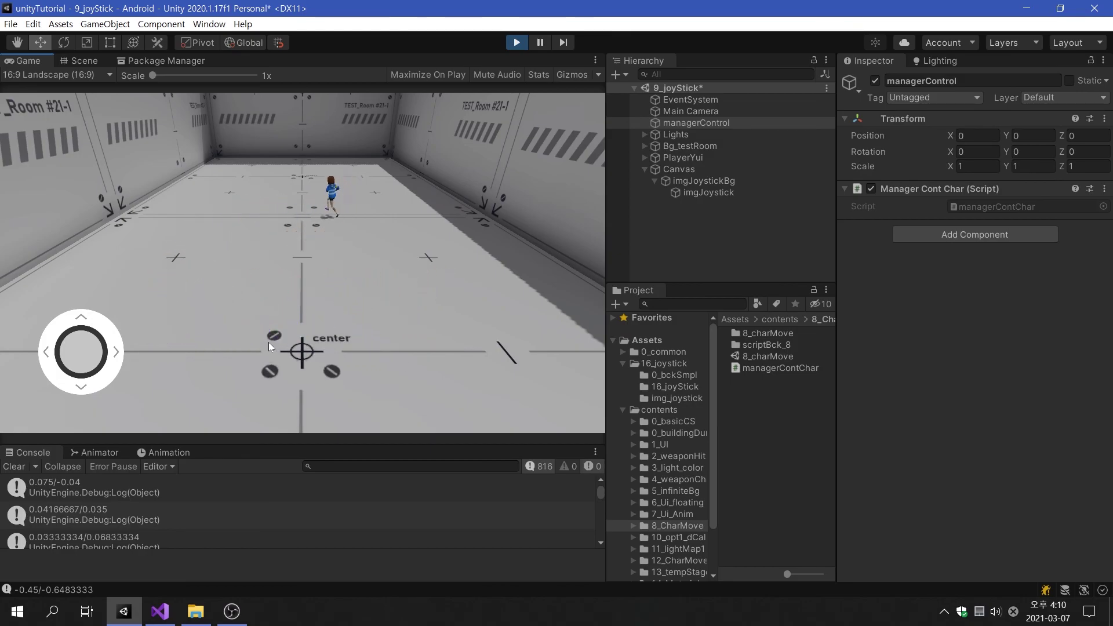
key("Left")
key("Right")
key("Down")
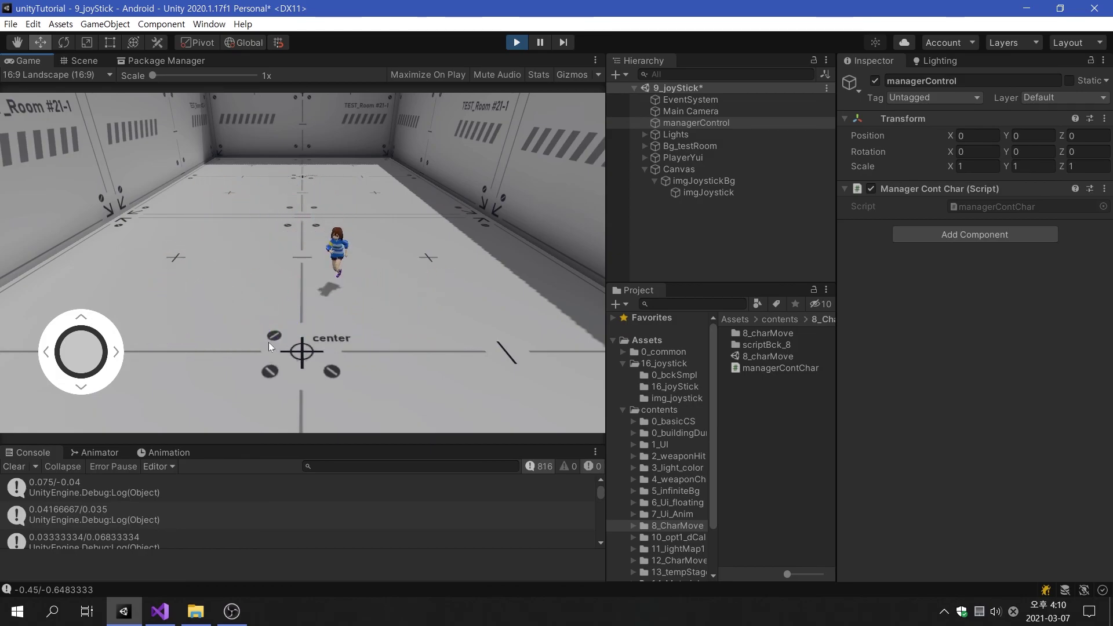
Steer the character across the room and toward the camera with the joystick
mouse_move(96, 344)
left_mouse_down()
mouse_move(16, 191)
mouse_move(291, 237)
left_mouse_up()
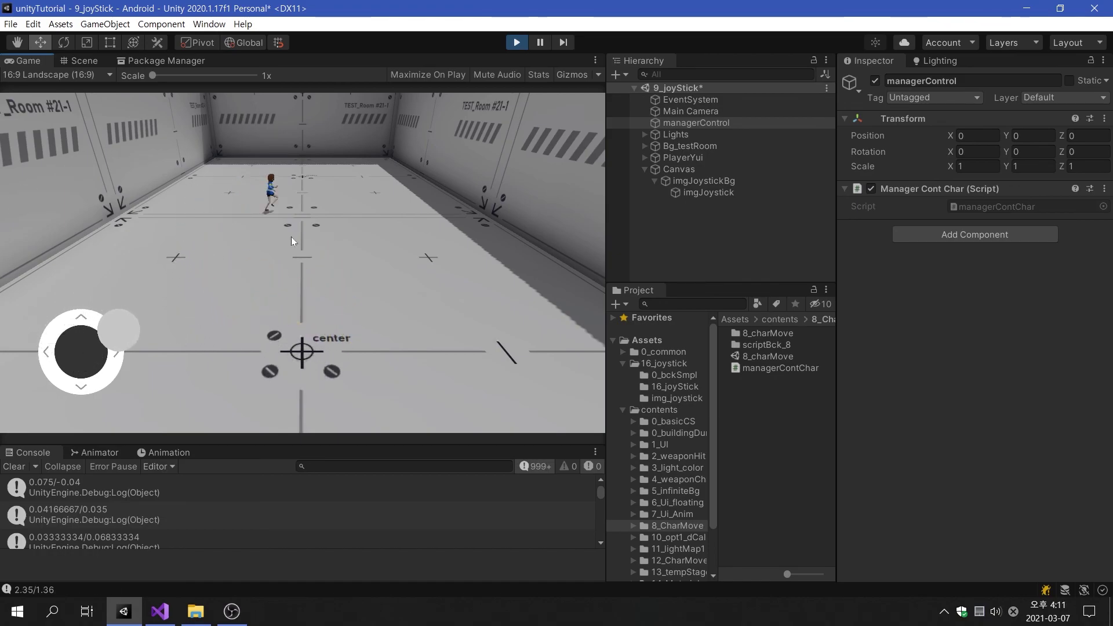
left_click_drag(383, 209, 244, 499)
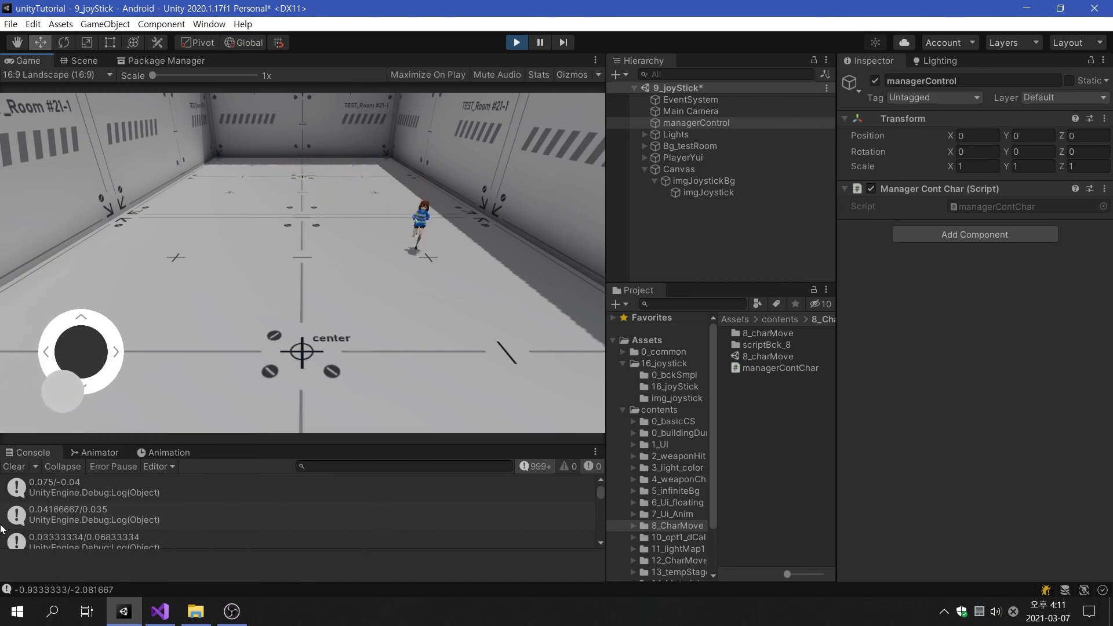
mouse_move(244, 497)
left_mouse_down()
mouse_move(2, 459)
mouse_move(54, 451)
left_mouse_up()
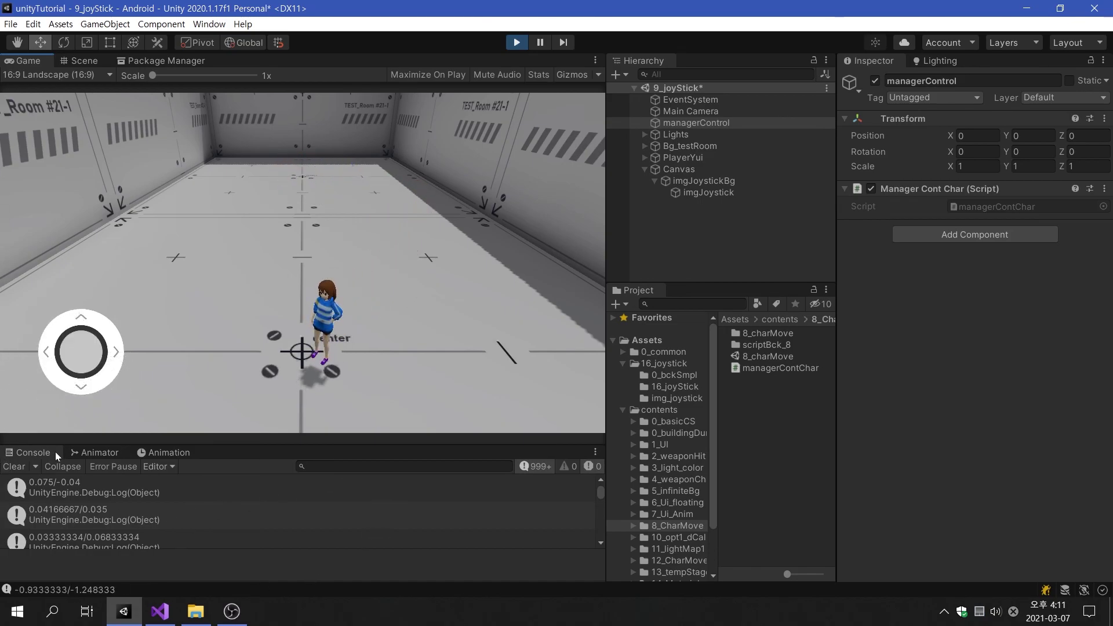